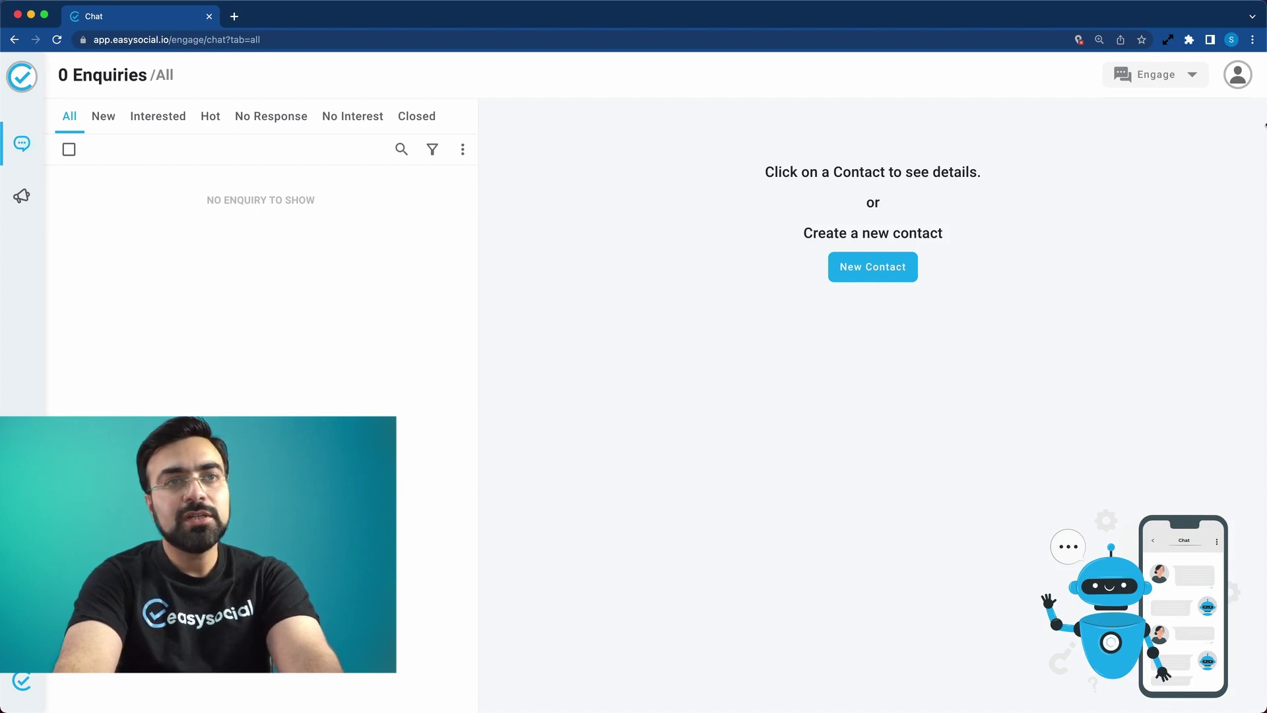
- Open the WhatsApp ChatBot Builder in the business settings
click(1238, 78)
click(1203, 135)
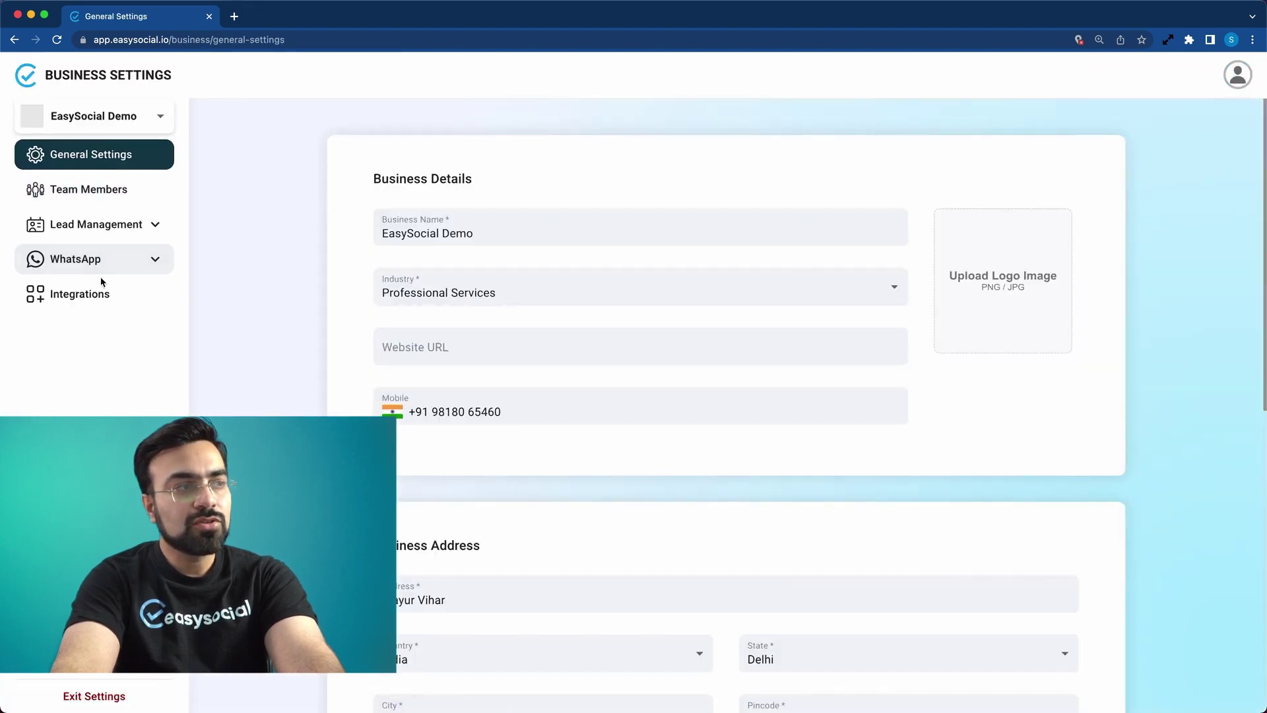
click(102, 266)
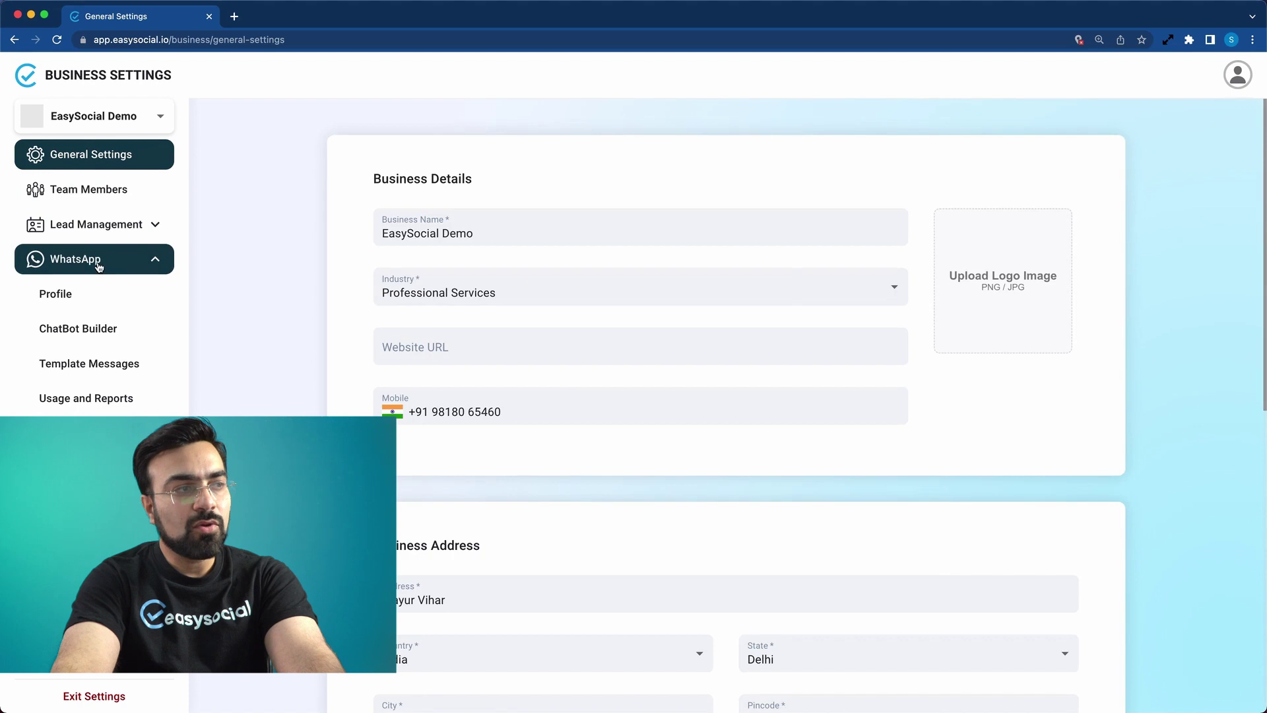
click(88, 341)
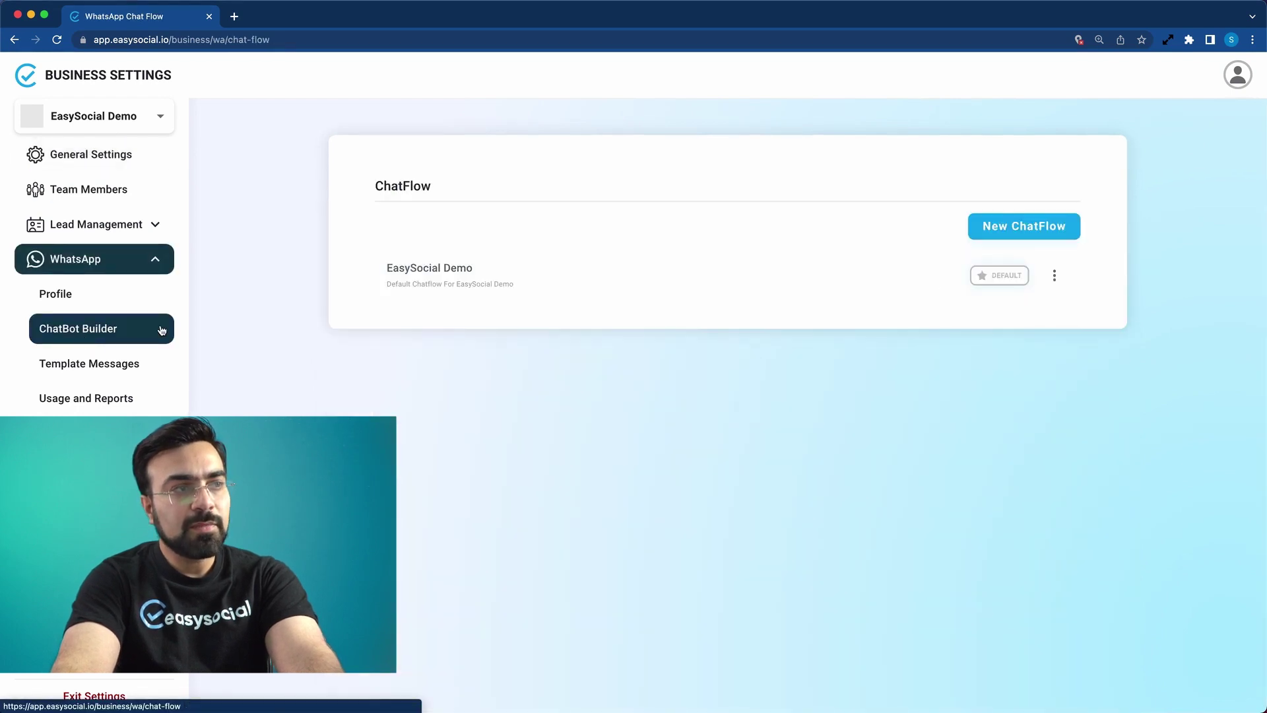
- Open the default EasySocial Demo chatflow for editing
drag(385, 185, 448, 182)
click(451, 184)
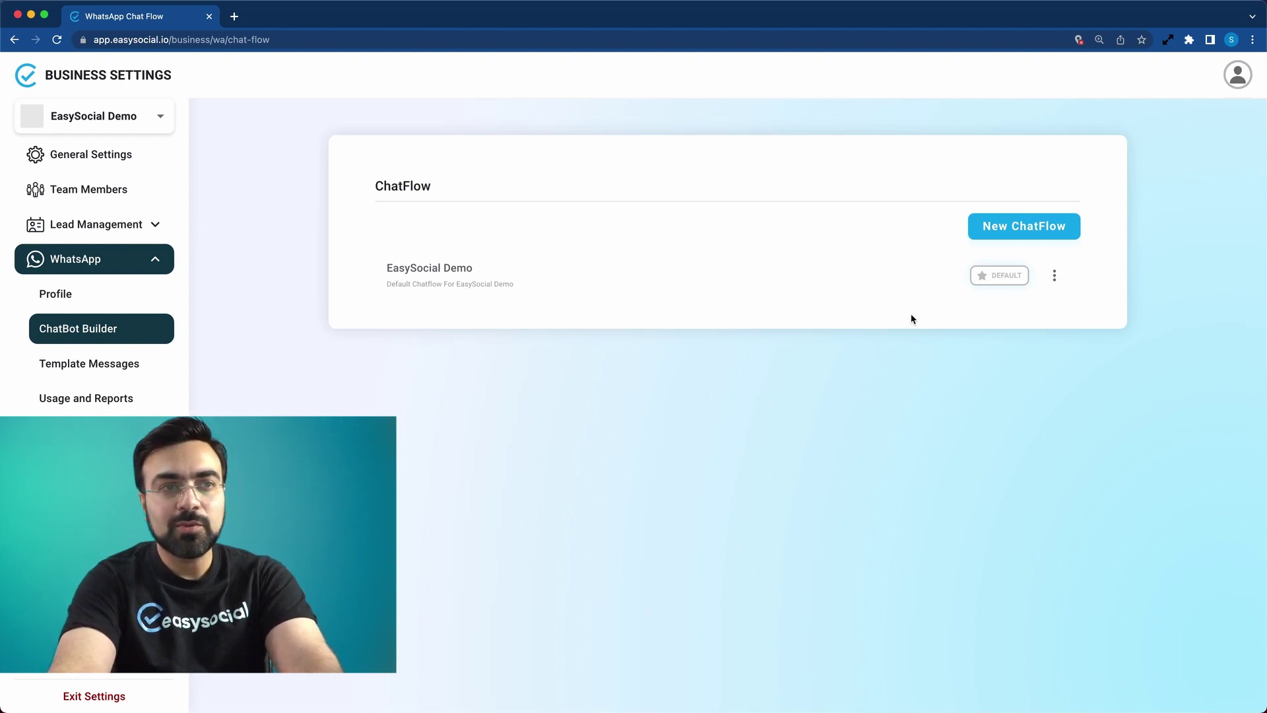
drag(385, 271, 508, 265)
click(511, 268)
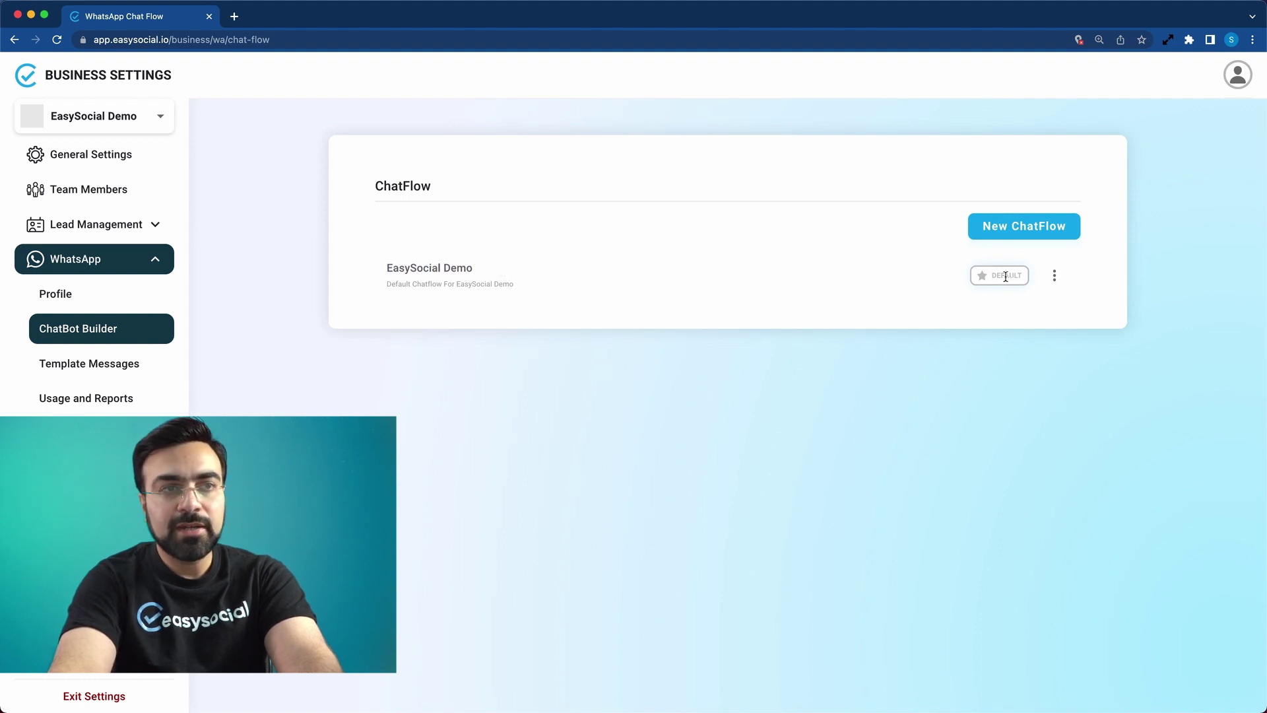
click(1054, 276)
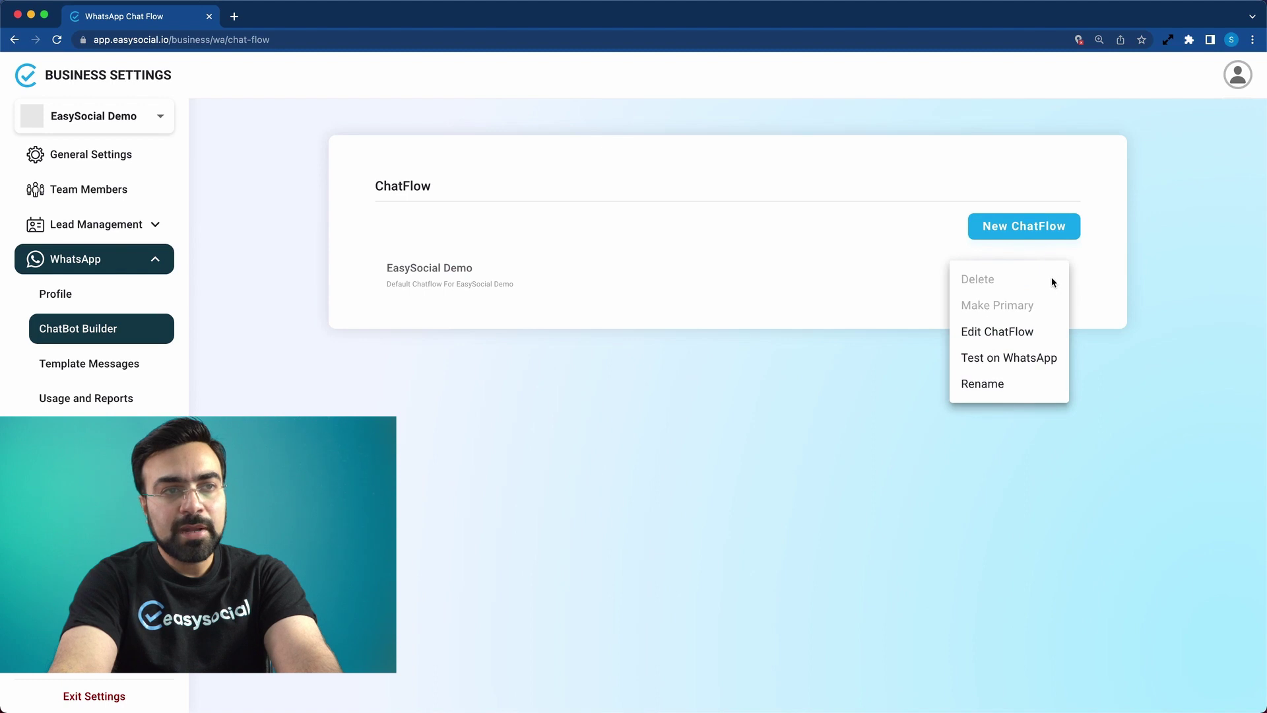
click(1004, 331)
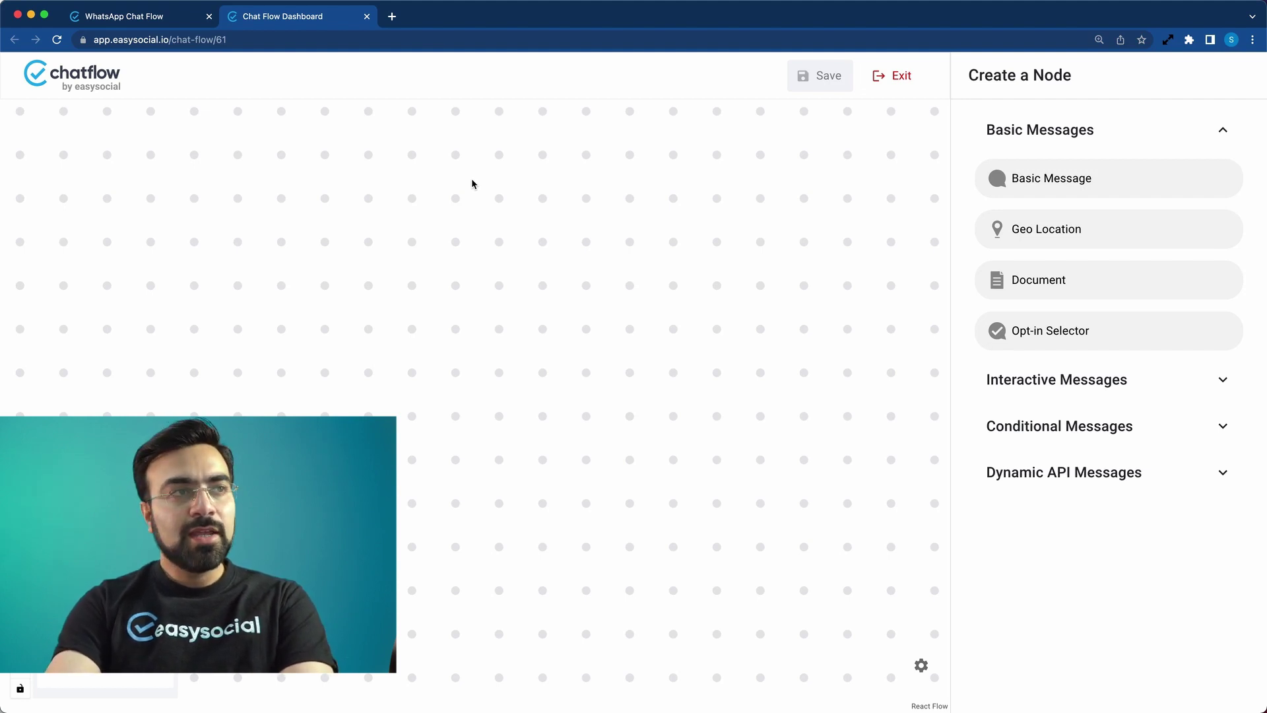
- Open WhatsApp Web in a new browser tab and send "Hello" to the Easysocial io chat
click(389, 16)
text(web)
key(Return)
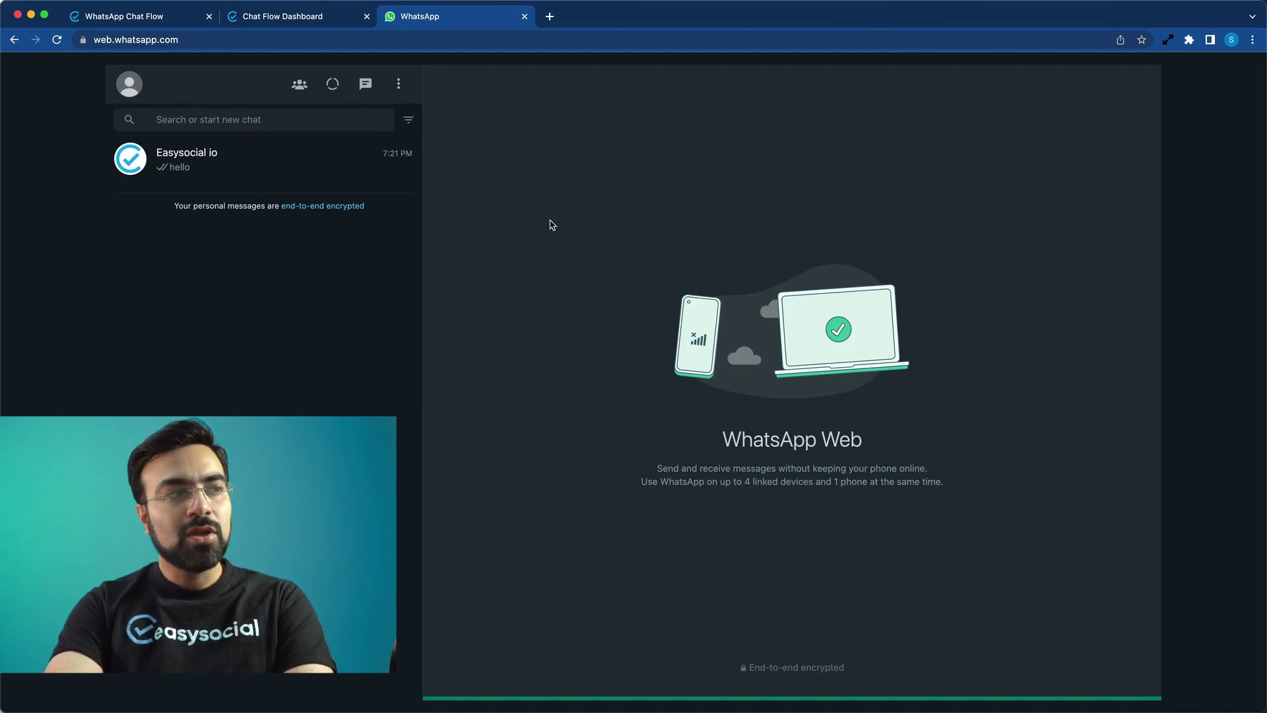
click(187, 165)
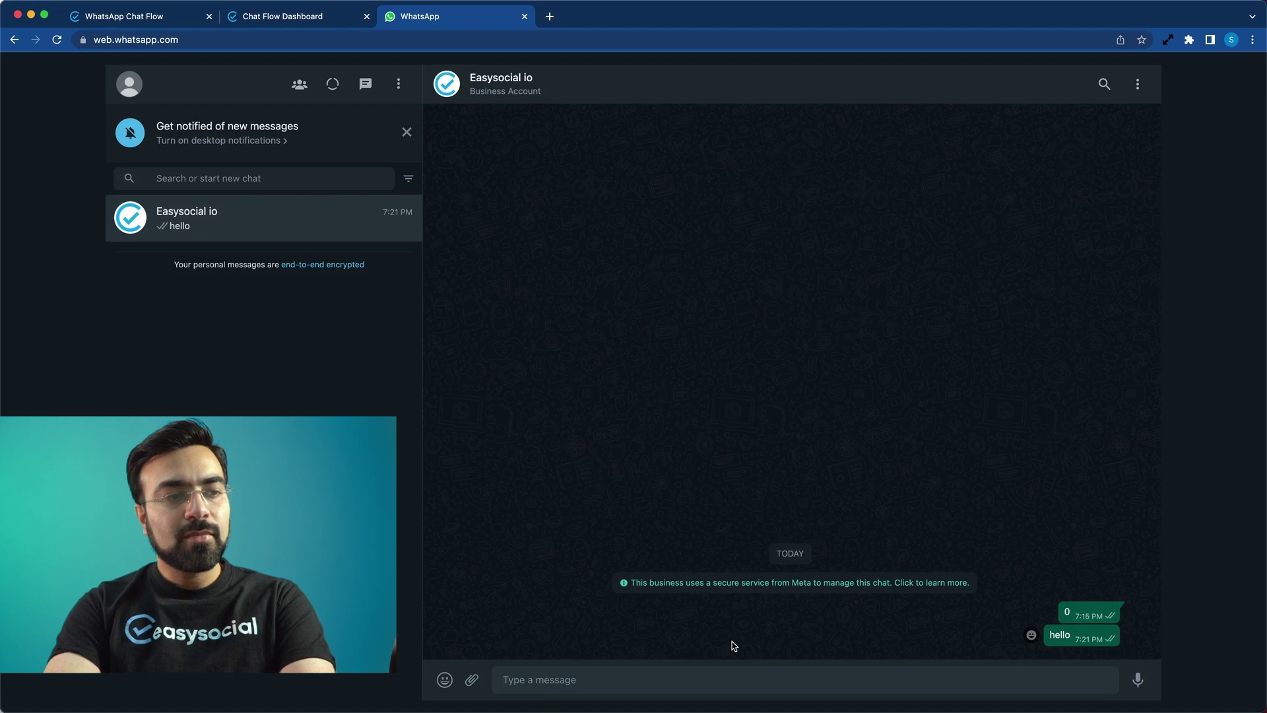
text(Hello)
key(Return)
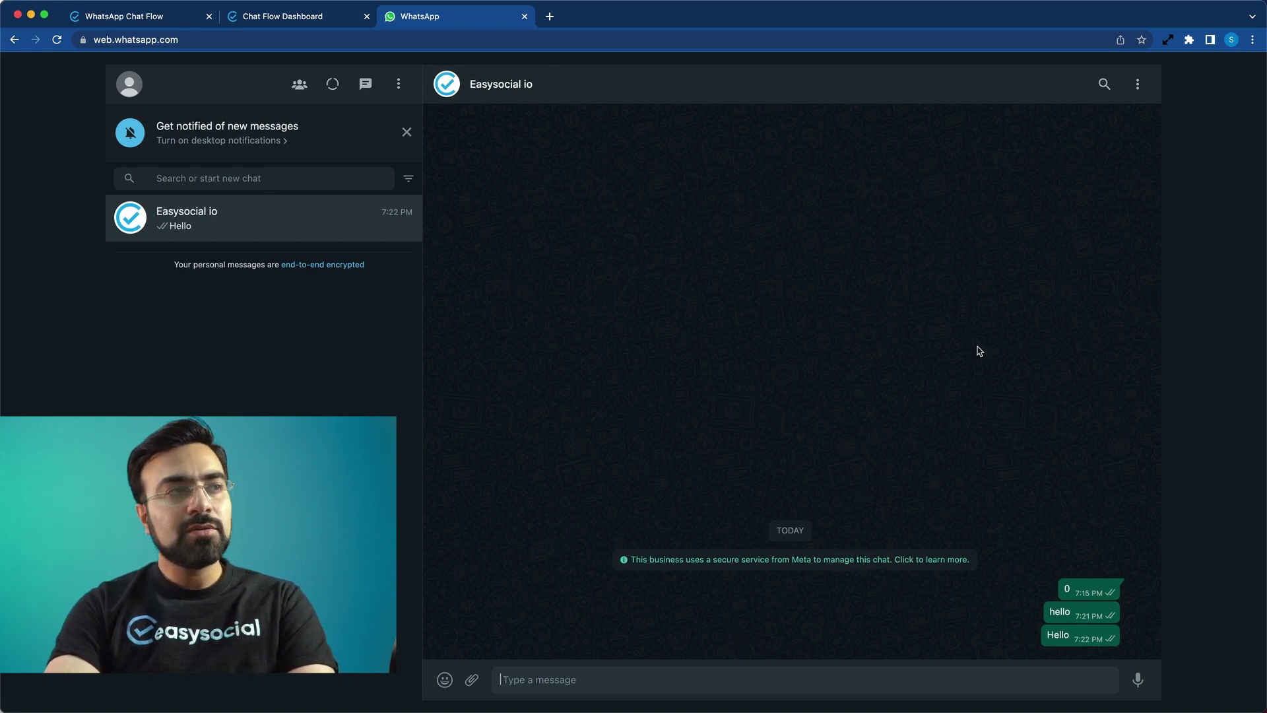
- Back in the Chat Flow Dashboard, add a Basic Message node to the canvas and mark it as the start node
click(291, 20)
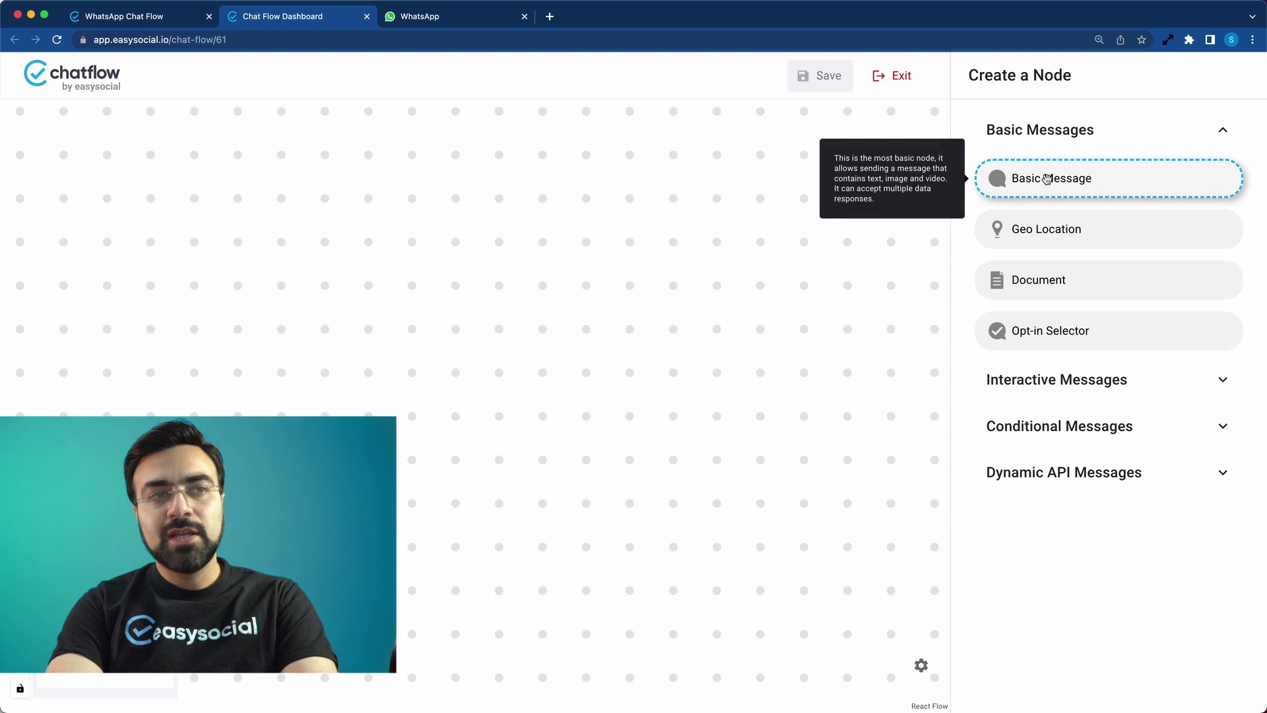
drag(1049, 174, 660, 274)
drag(764, 315, 600, 297)
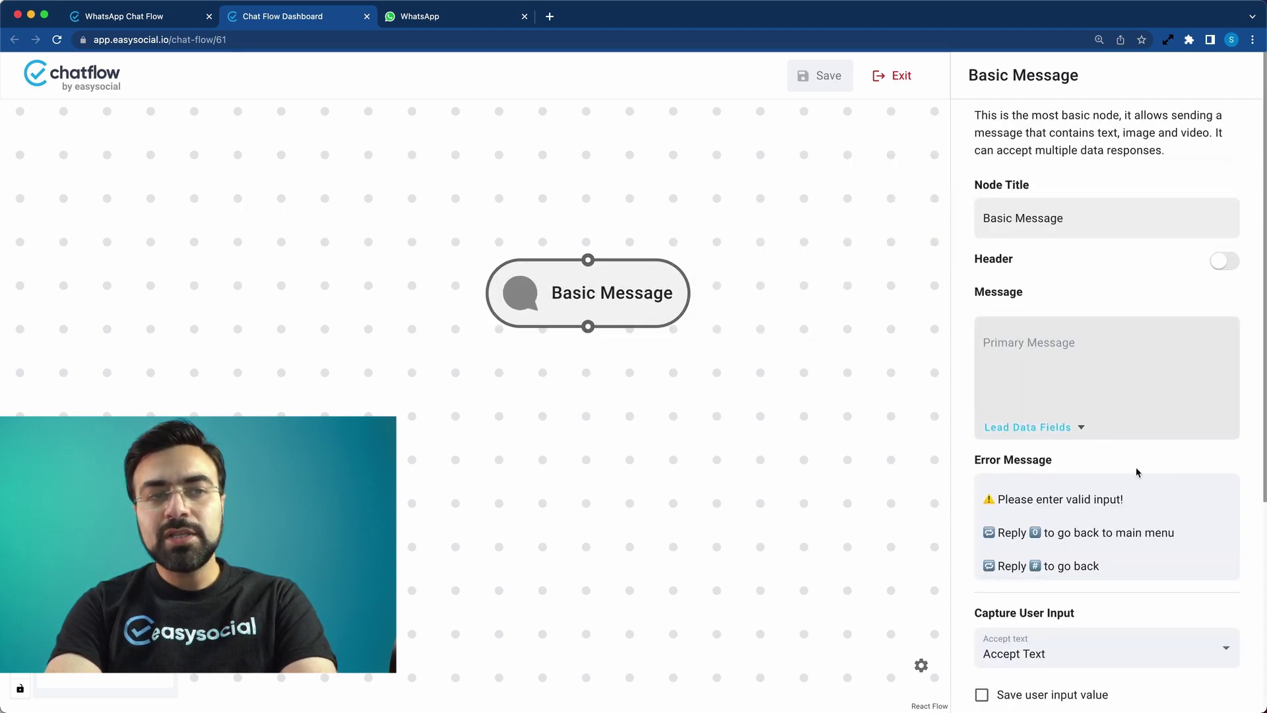
scroll(1122, 462, down, 5)
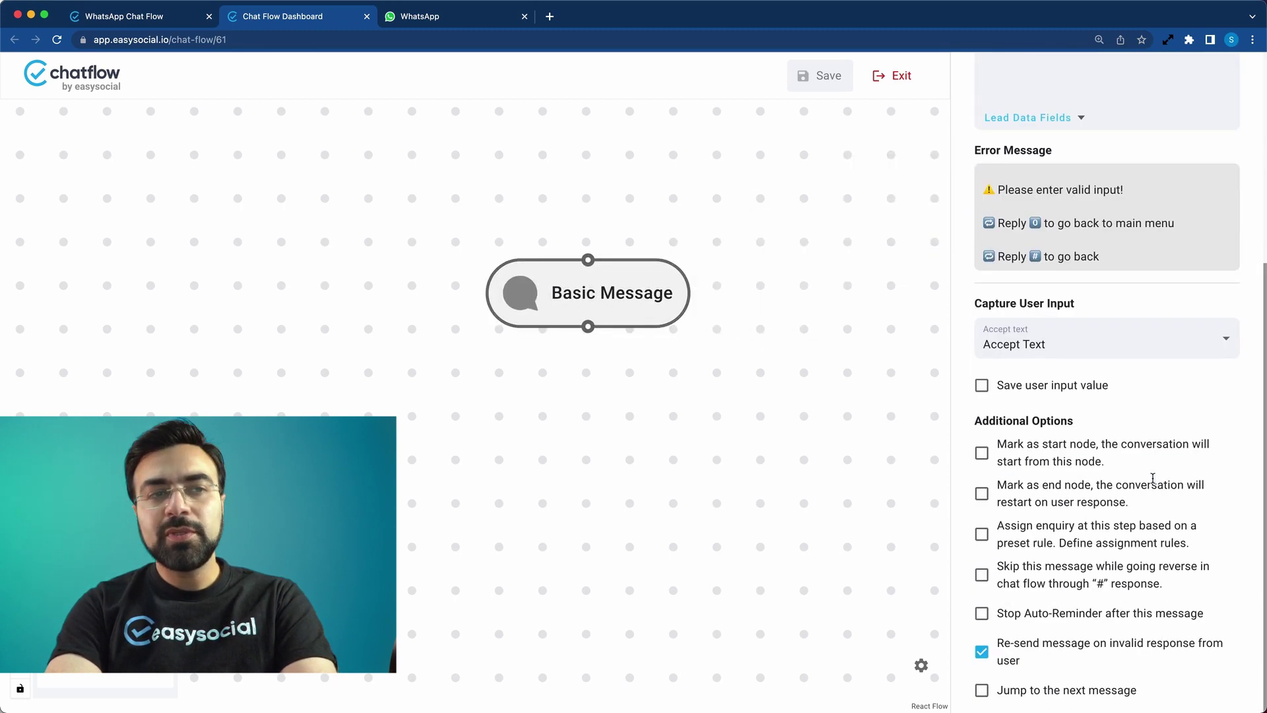
click(982, 453)
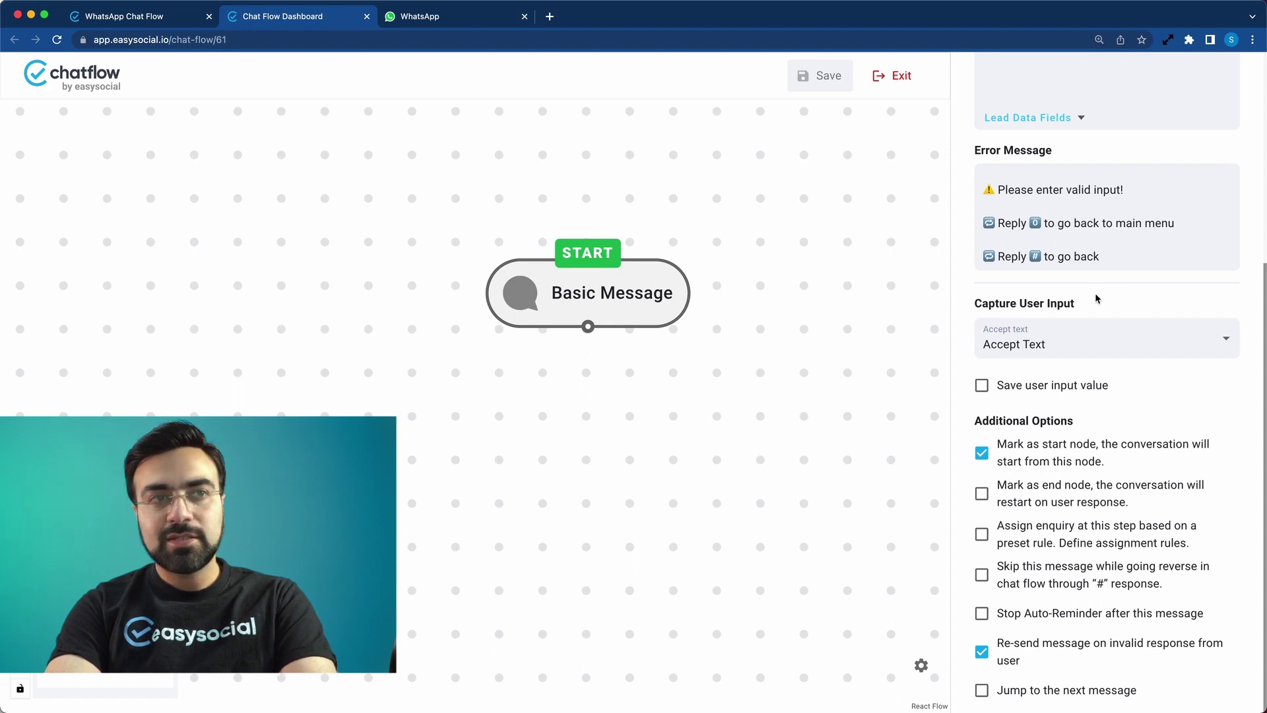
- Enter "Welcome to AB College." as the primary message of the Basic Message node
scroll(1095, 295, up, 4)
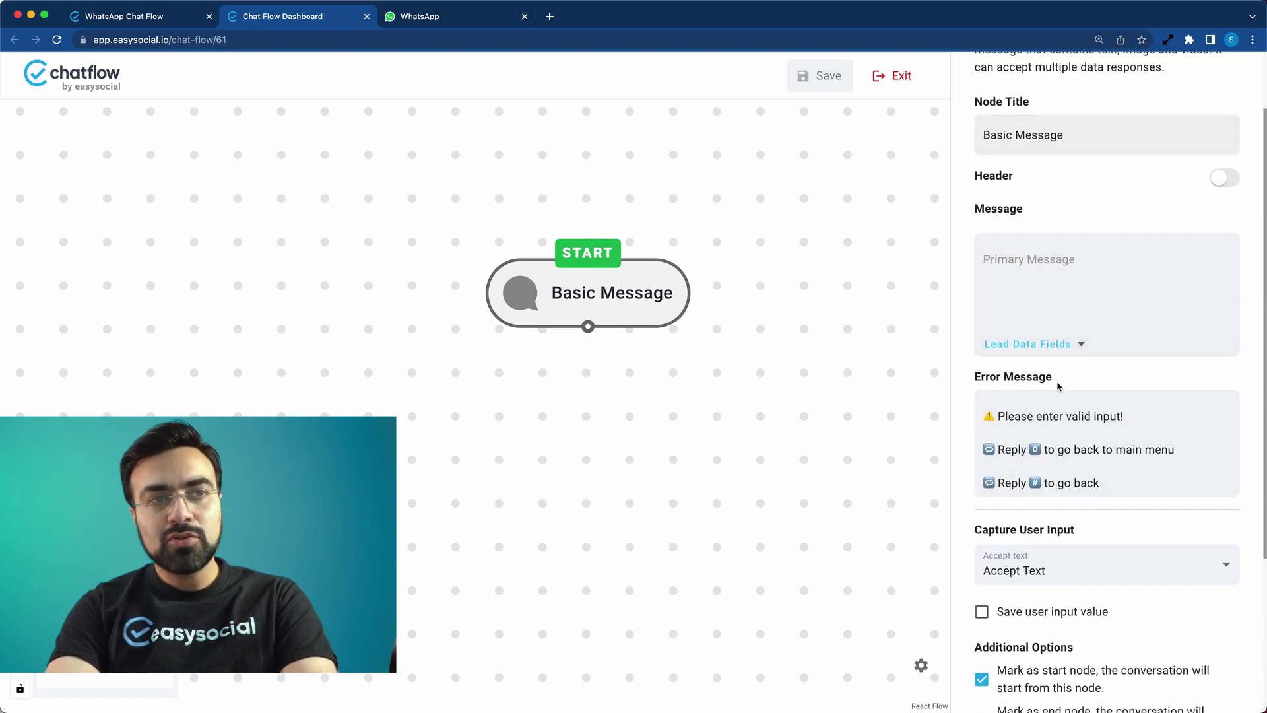
drag(976, 209, 1052, 205)
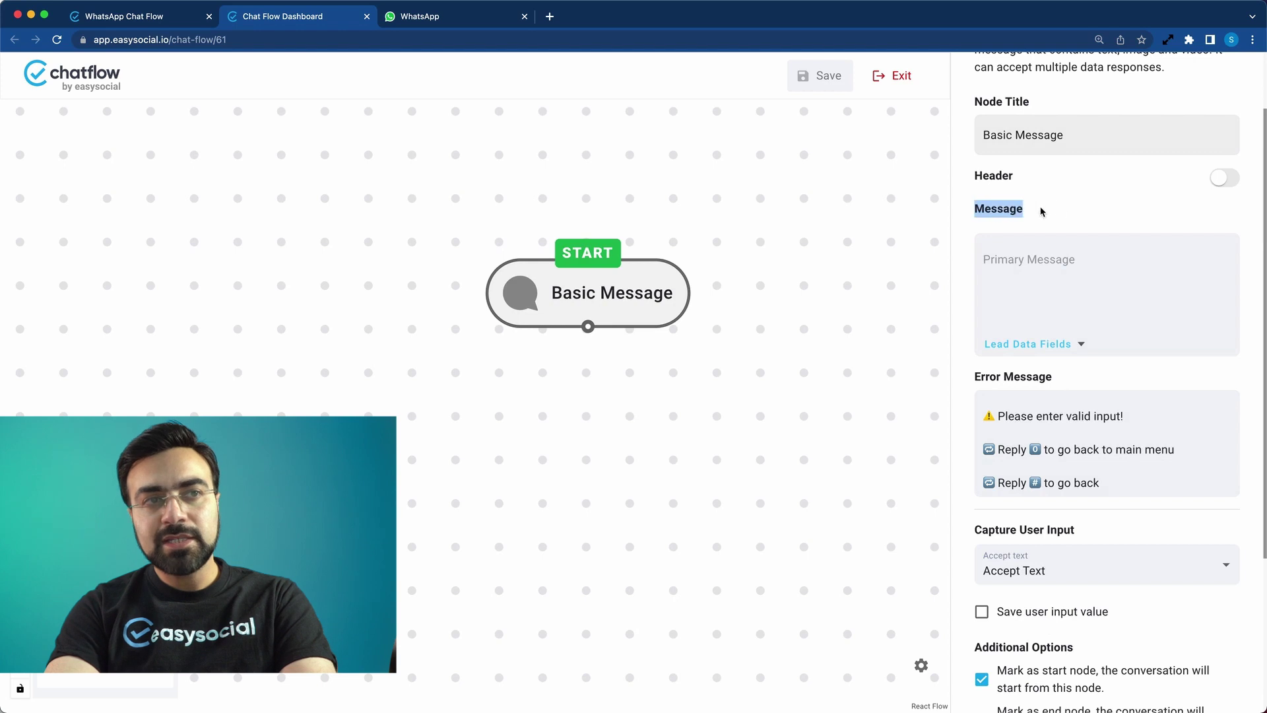
click(1025, 277)
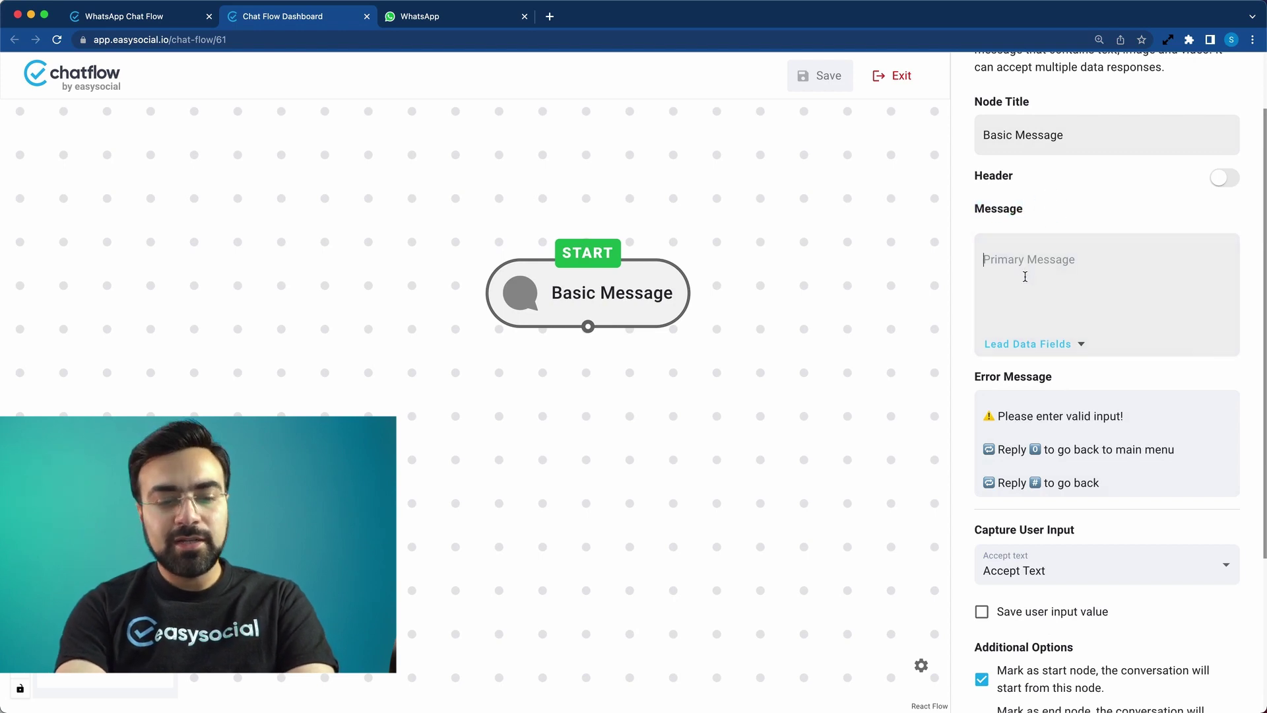
text(mj)
key(BackSpace)
key(BackSpace)
text(Welcome )
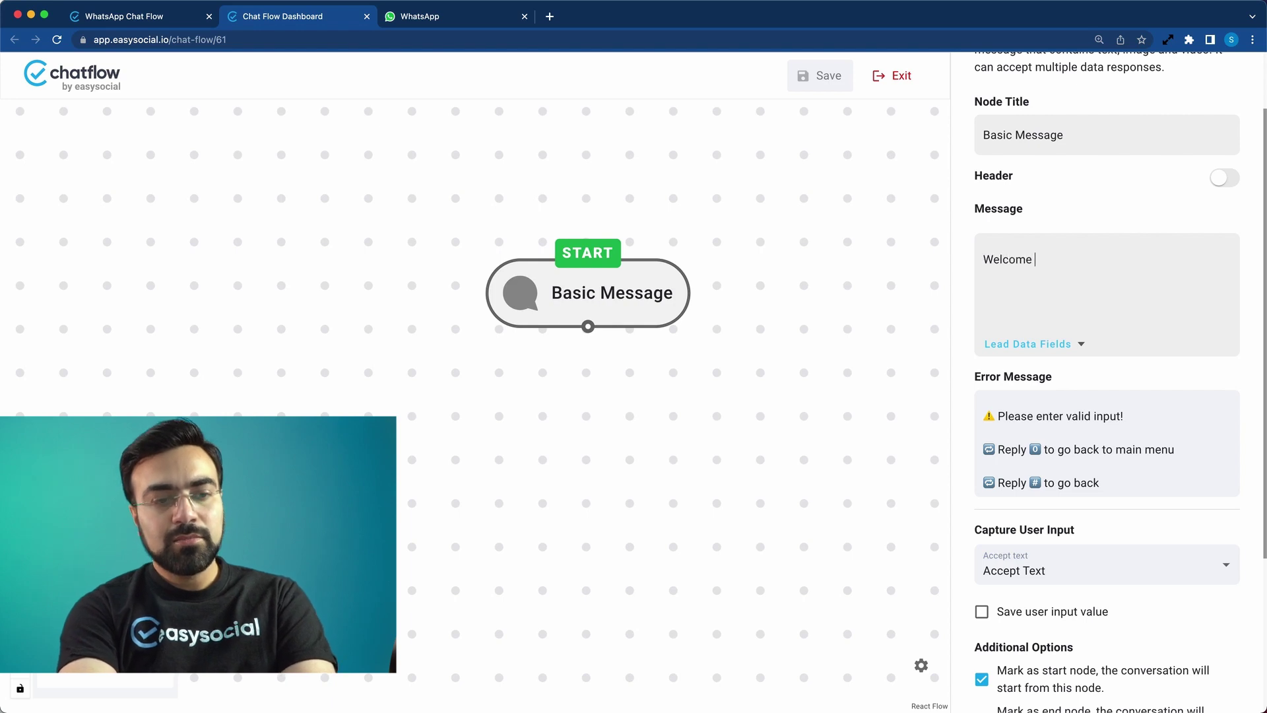
text(to AB )
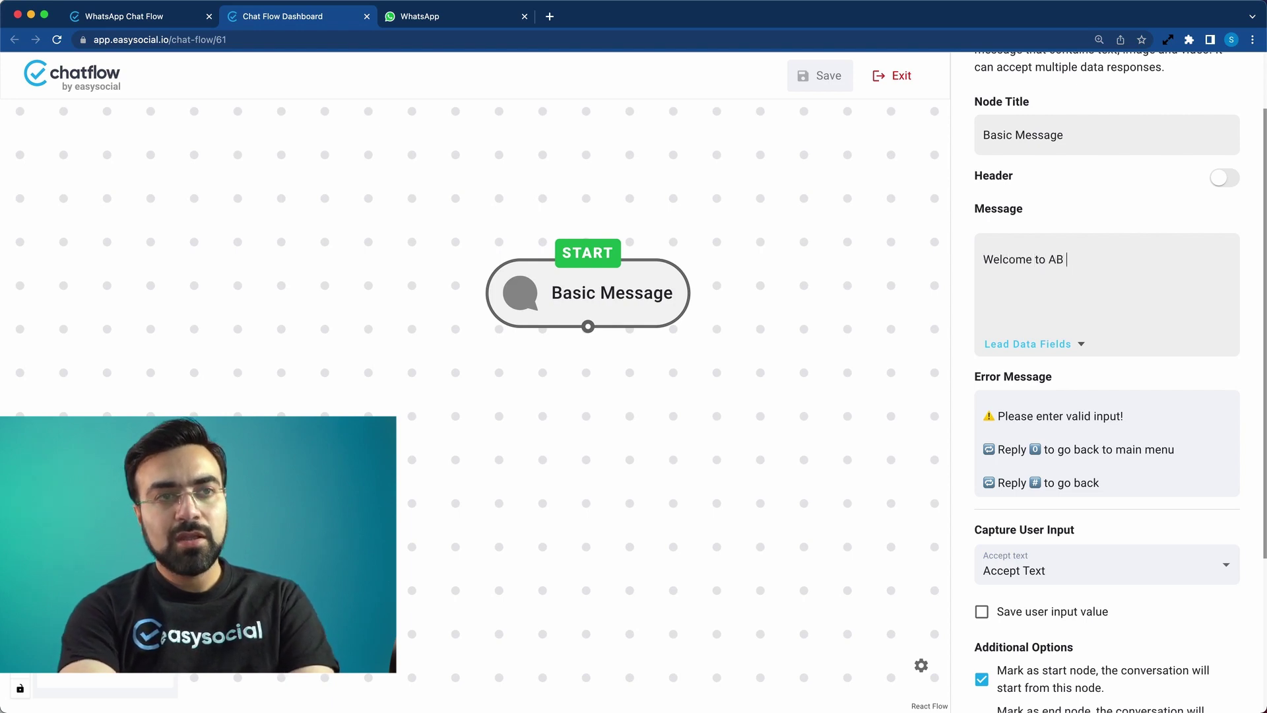
text(College)
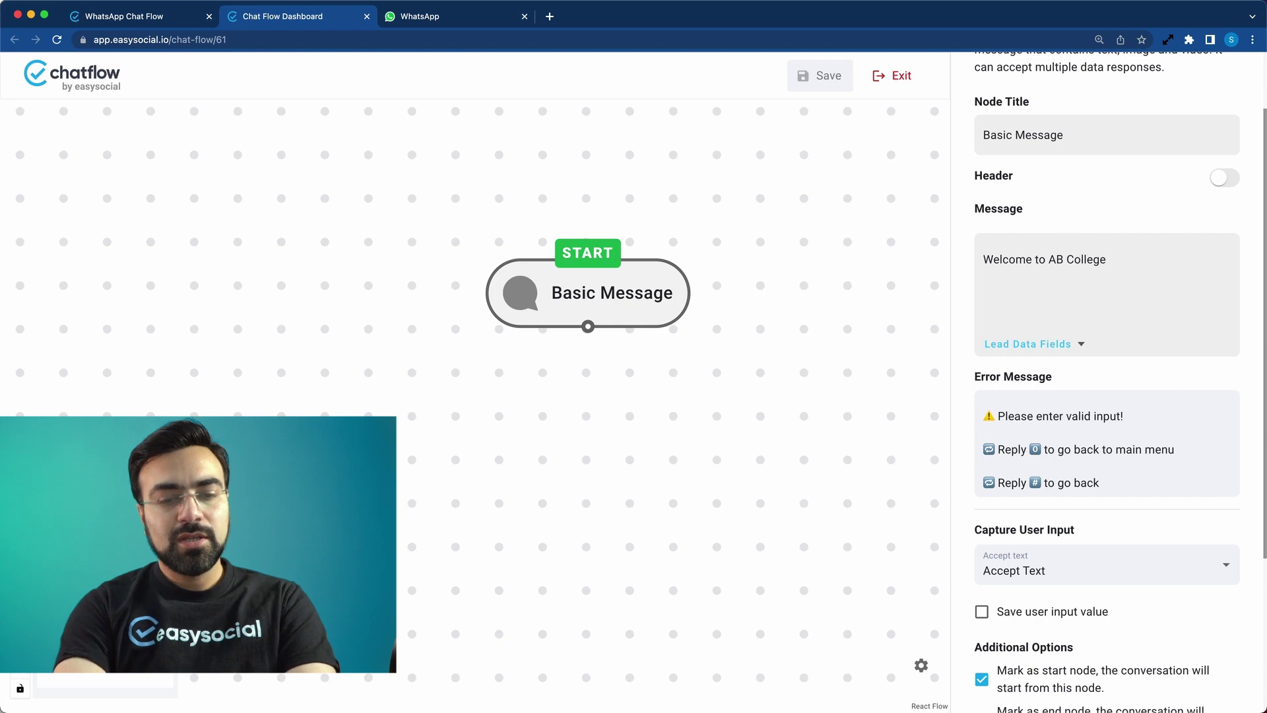
text(.)
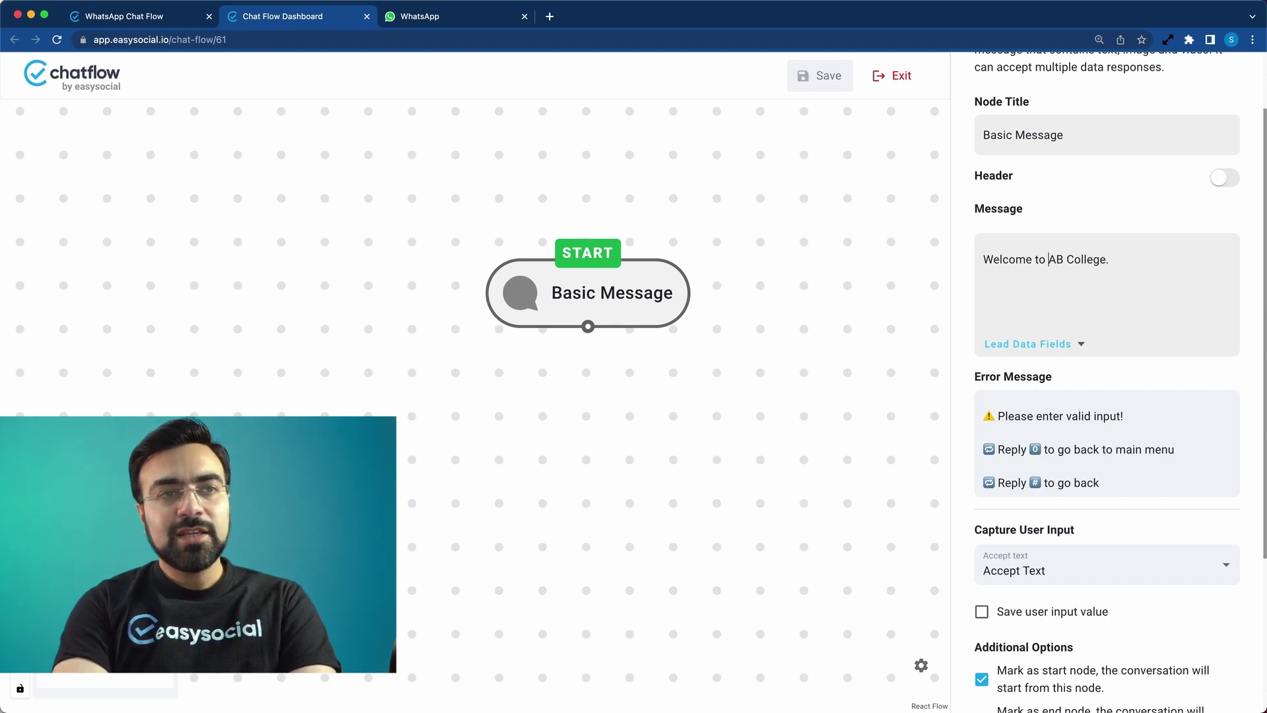
- Format "AB" as bold in the welcome message by enclosing it in asterisks
text(*)
click(1068, 259)
text(*)
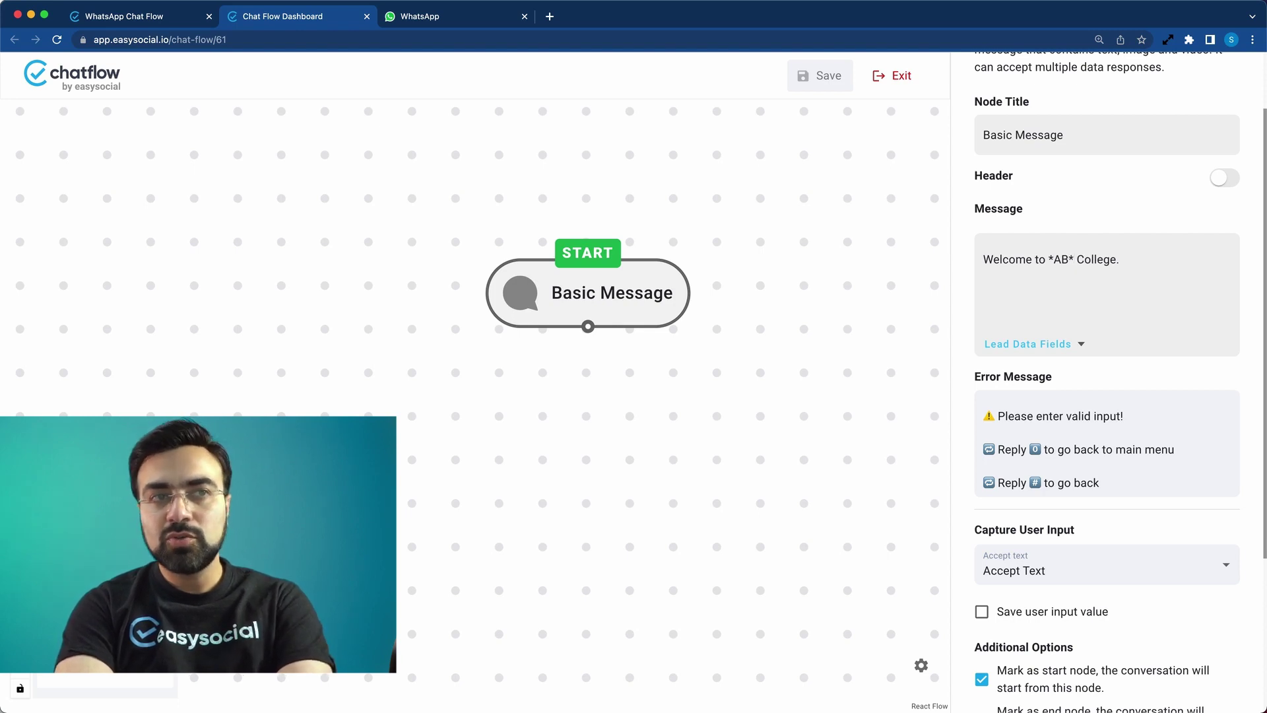
- Try a message header with Video as its media type, and turn the header off again
click(1224, 178)
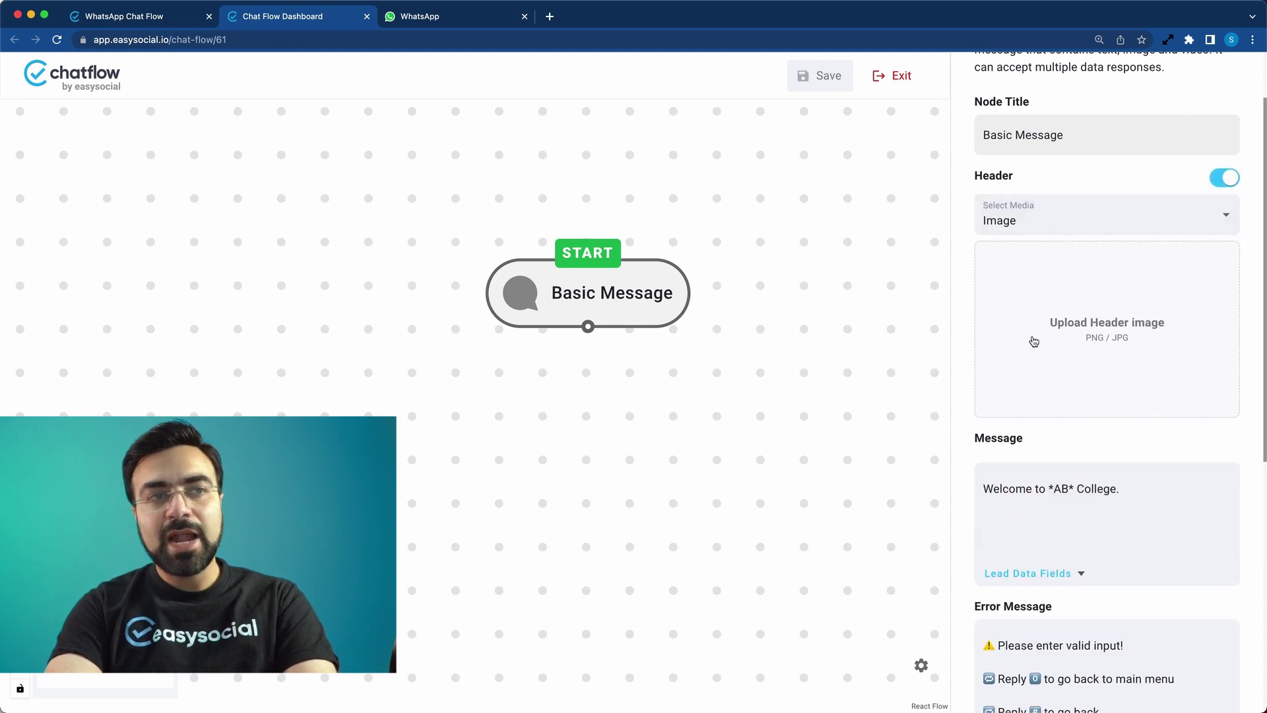
click(1132, 223)
click(1054, 282)
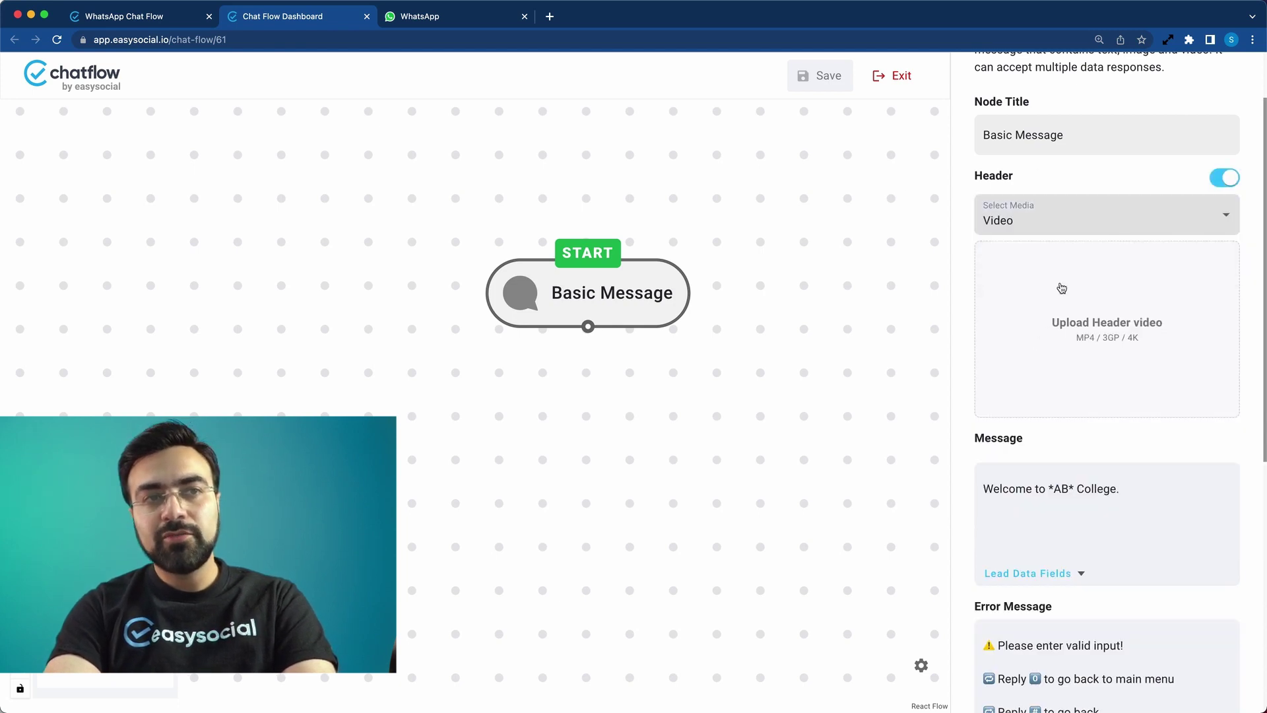
click(1220, 180)
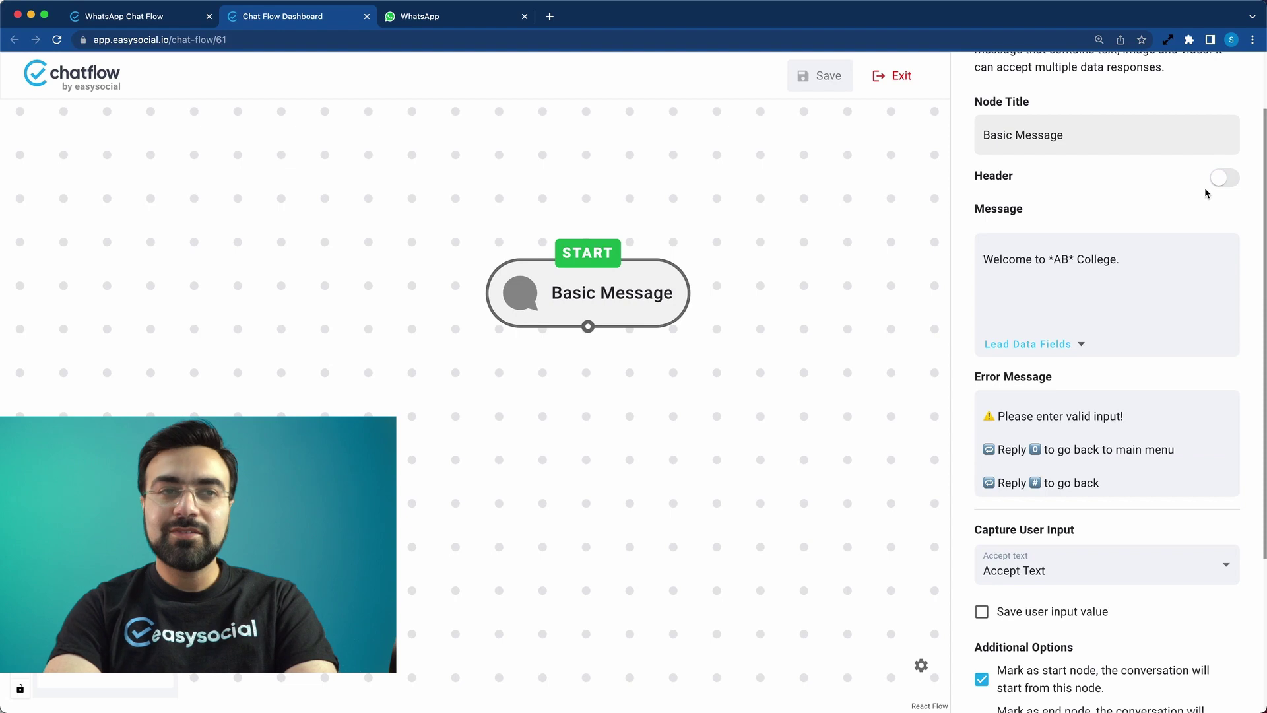
- Add "Please enter your name." as a second line of the node's message
click(1164, 265)
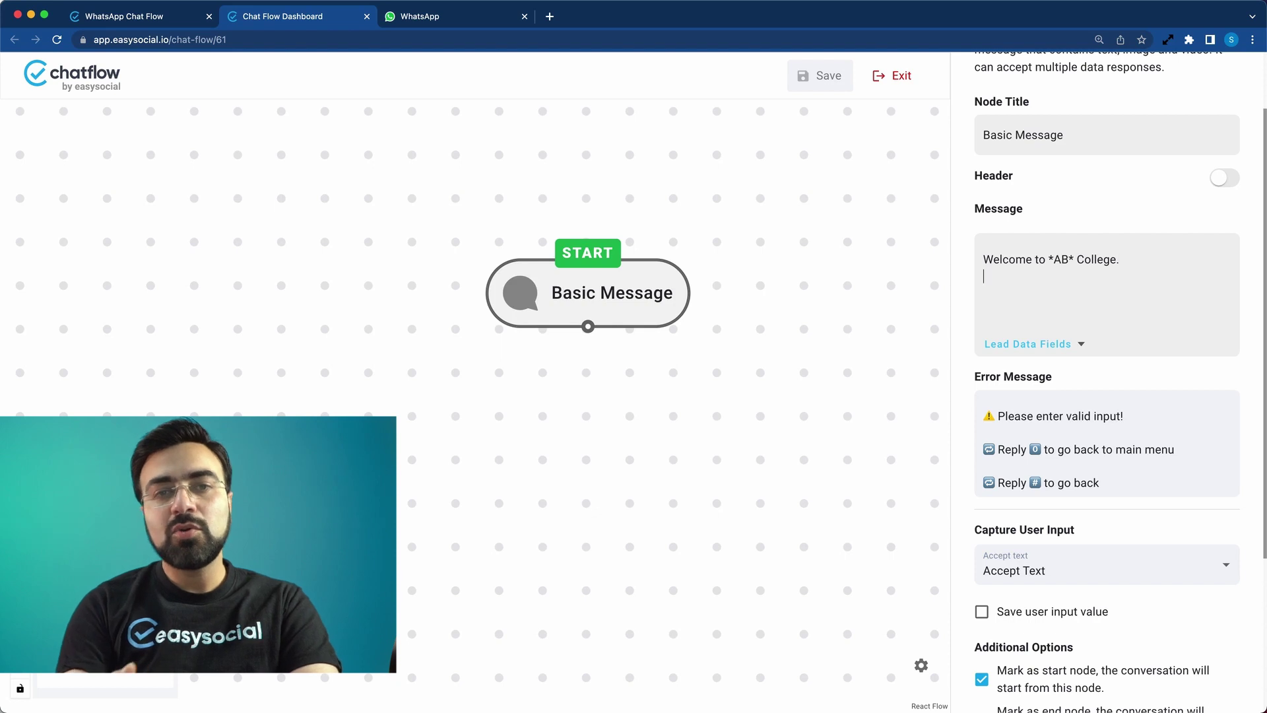
text(Please ent)
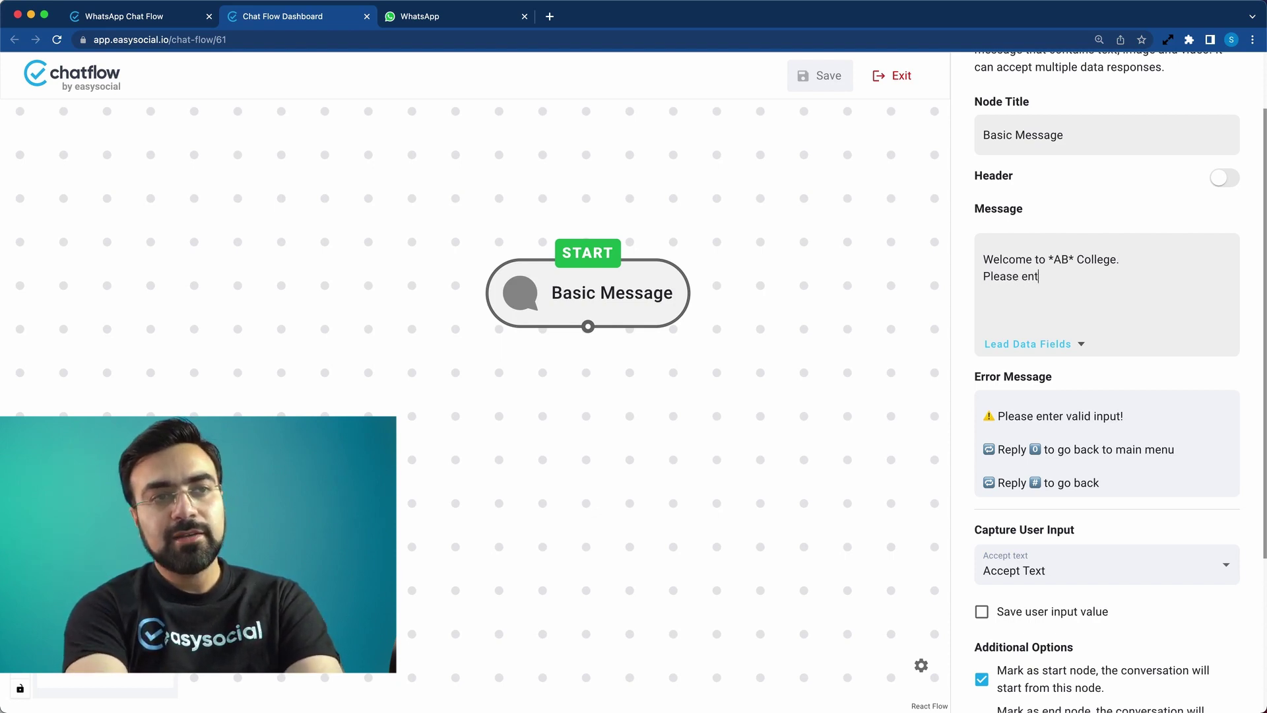
text(er your name.)
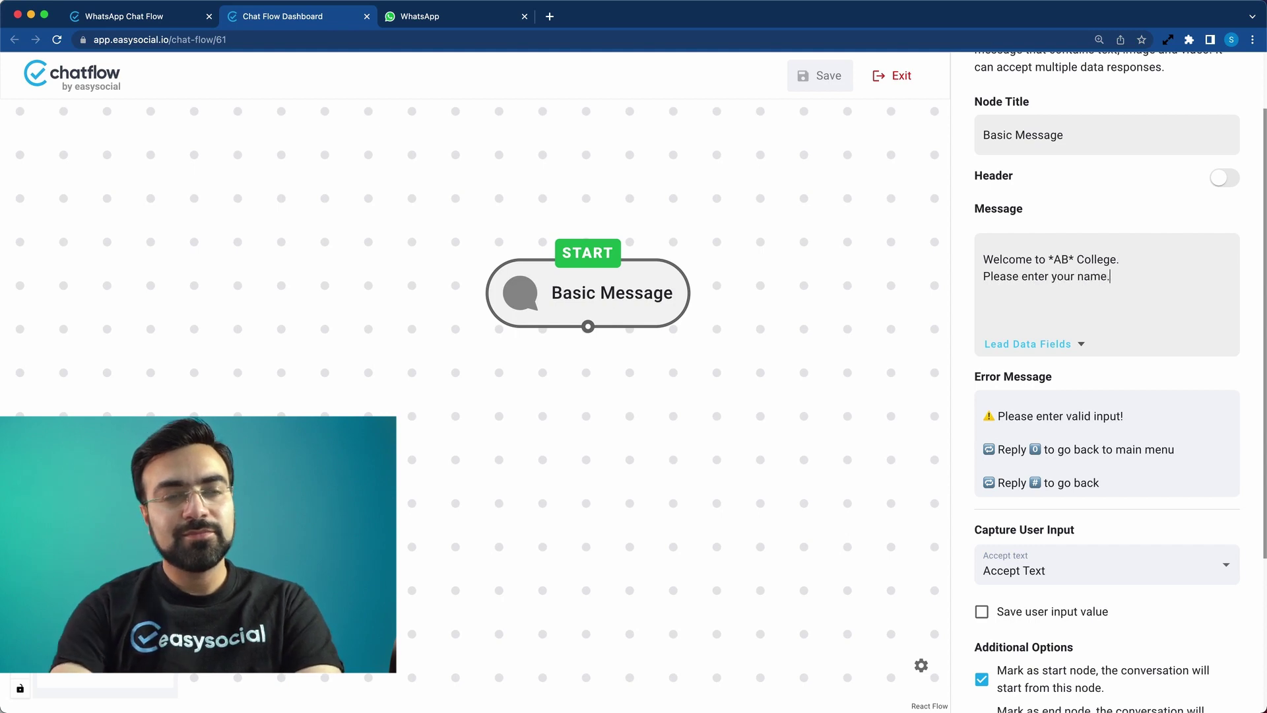
- Save the chatflow and switch to the Easysocial io chat in WhatsApp Web
click(820, 78)
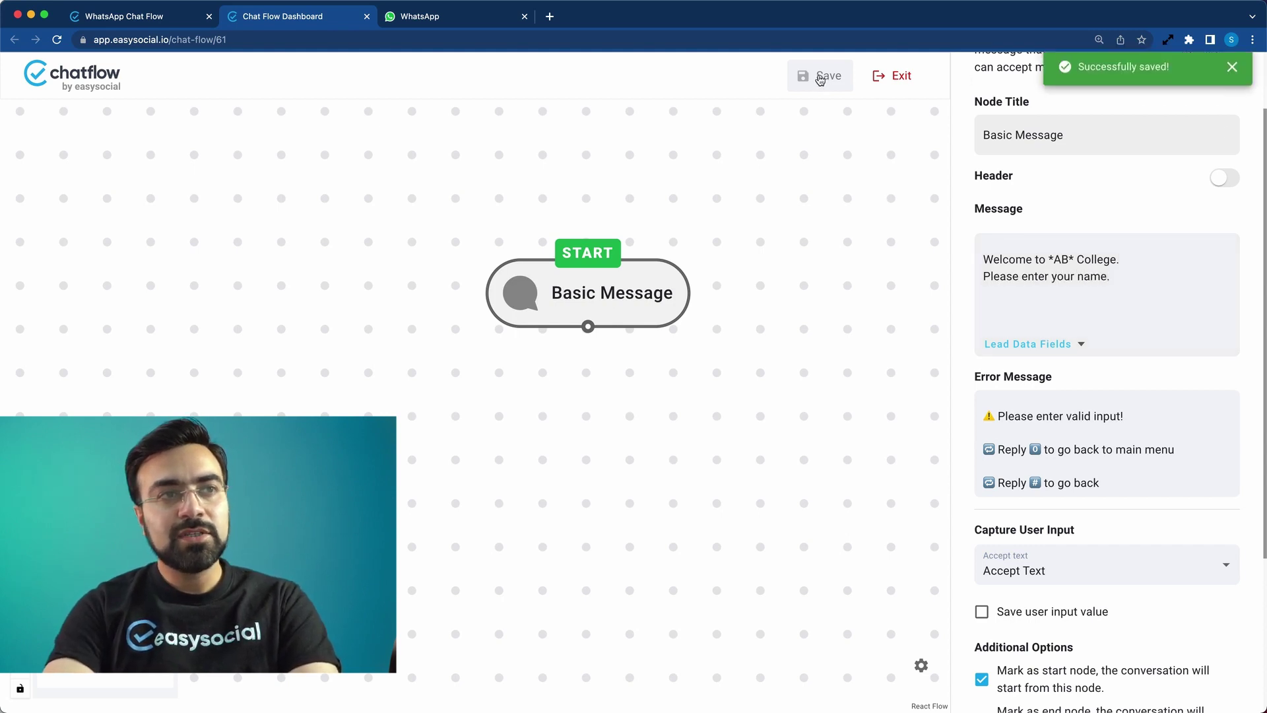
click(429, 18)
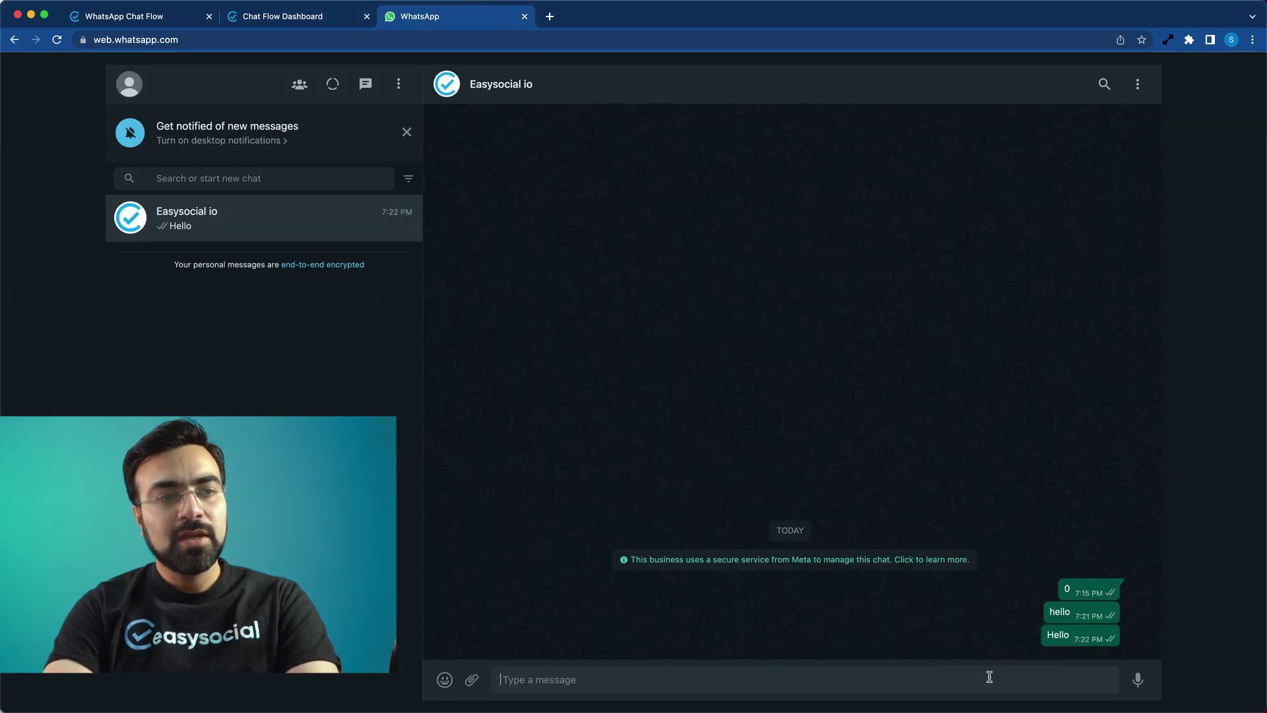
text(hello)
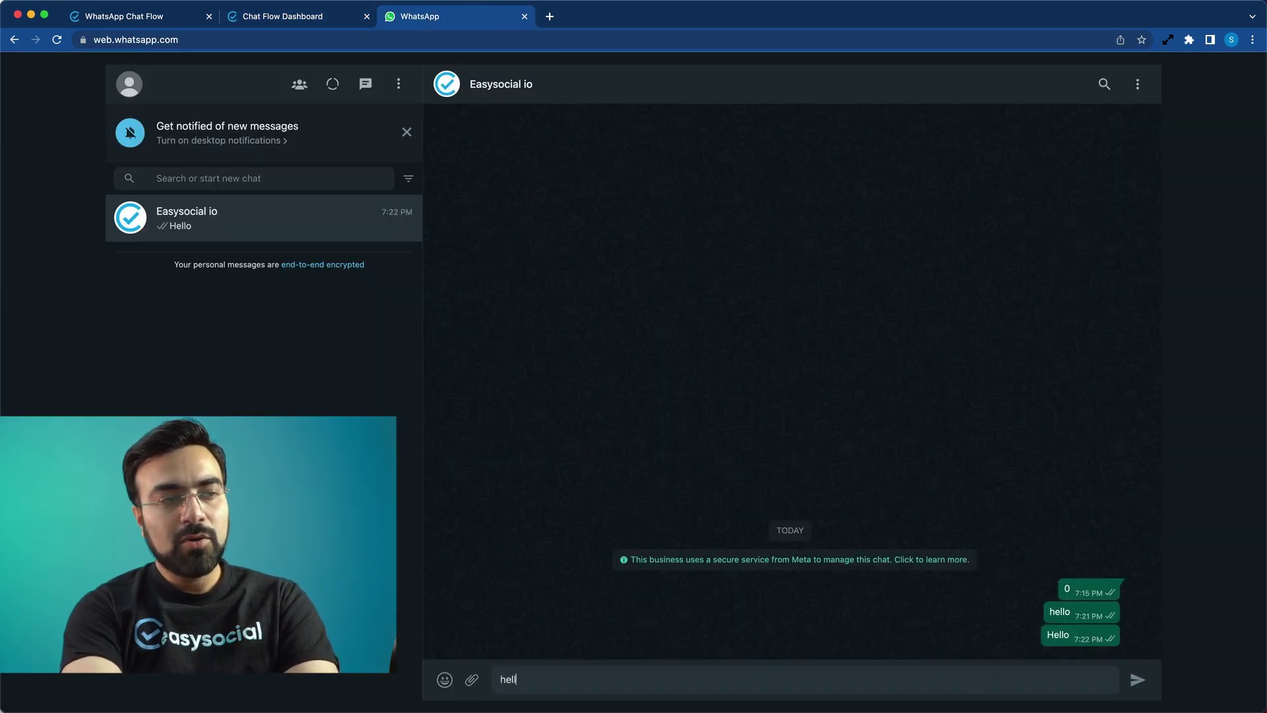
key(BackSpace)
key(BackSpace)
key(BackSpace)
key(BackSpace)
key(BackSpace)
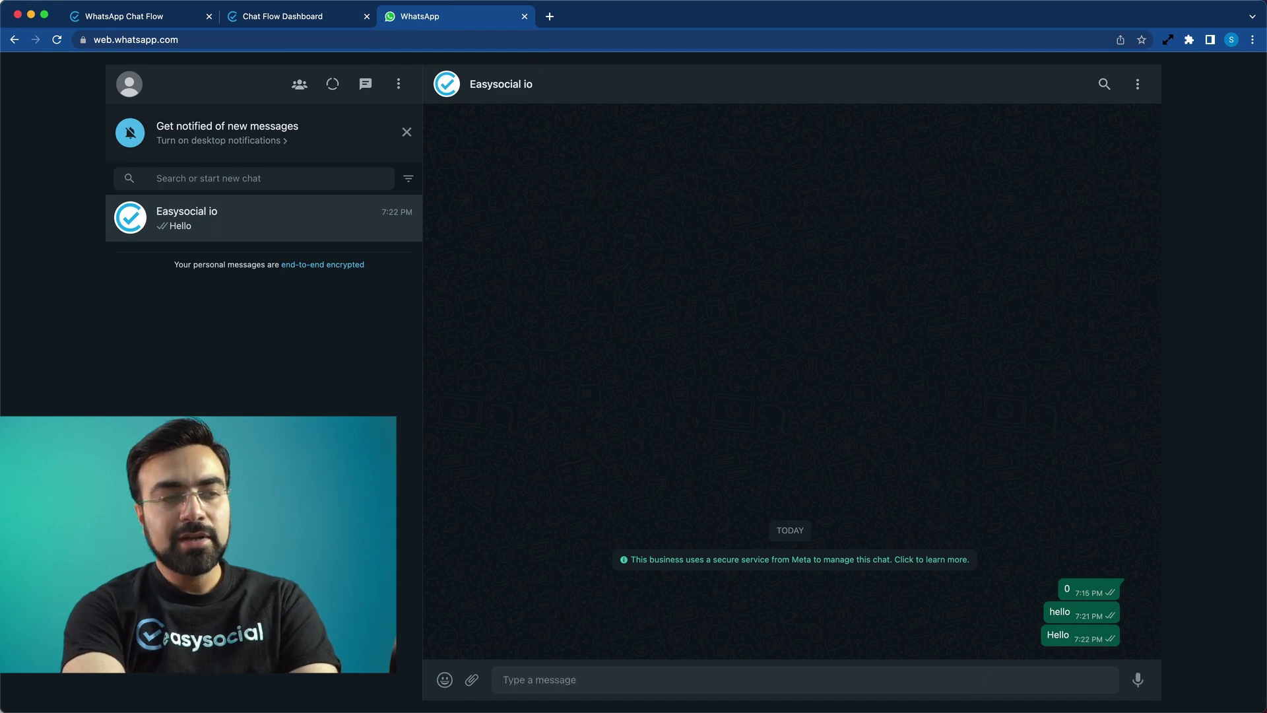
- Send "0" in the Easysocial io chat to trigger the welcome message and reply with the user's first name
text(0)
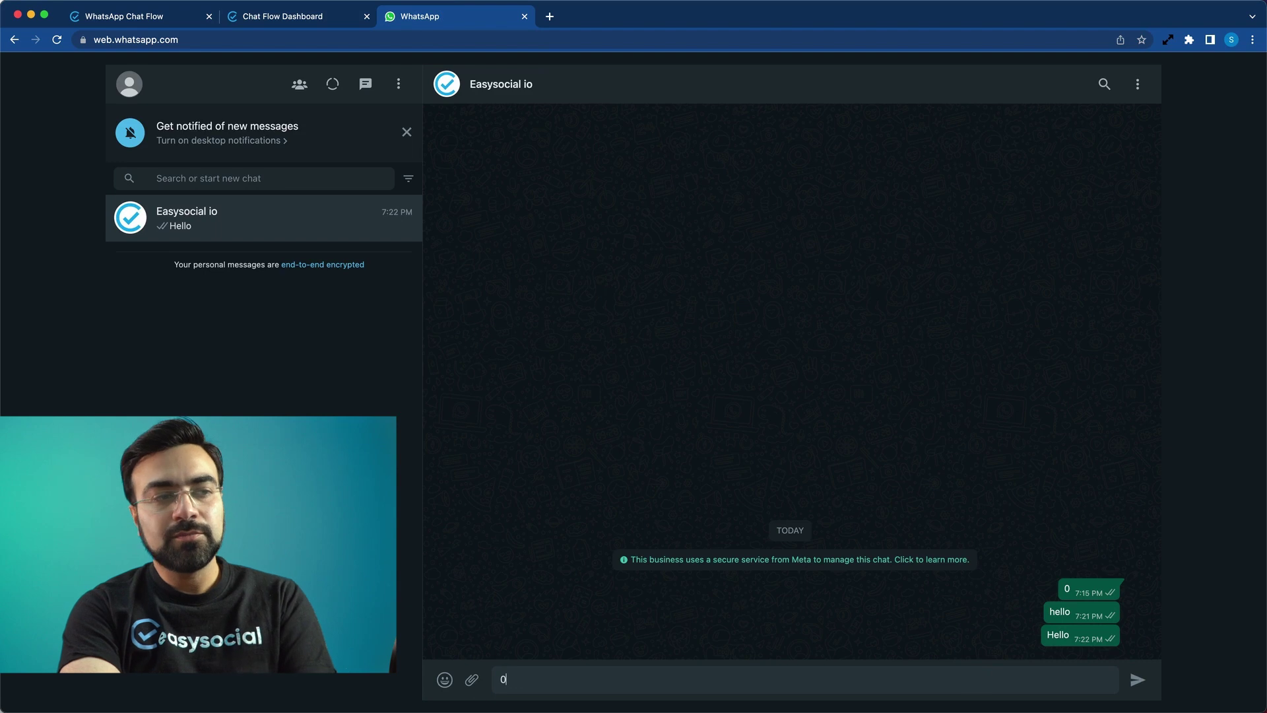
key(Return)
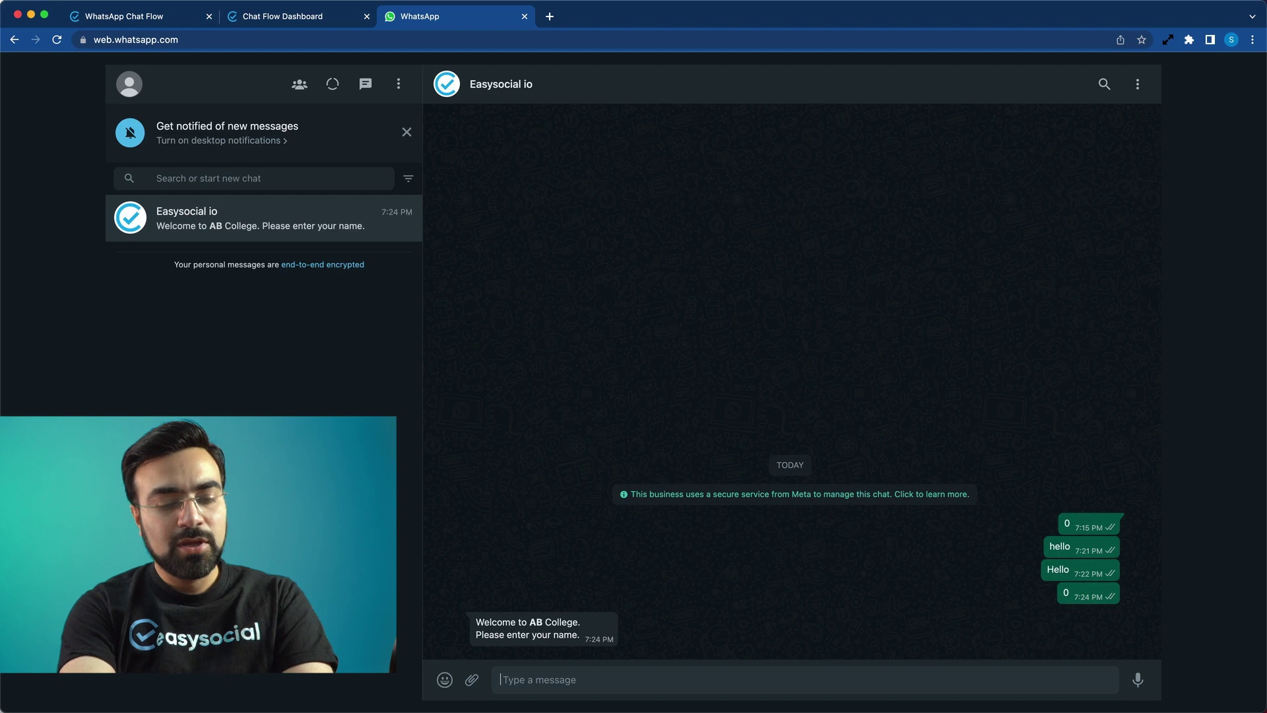
text(Shobhit)
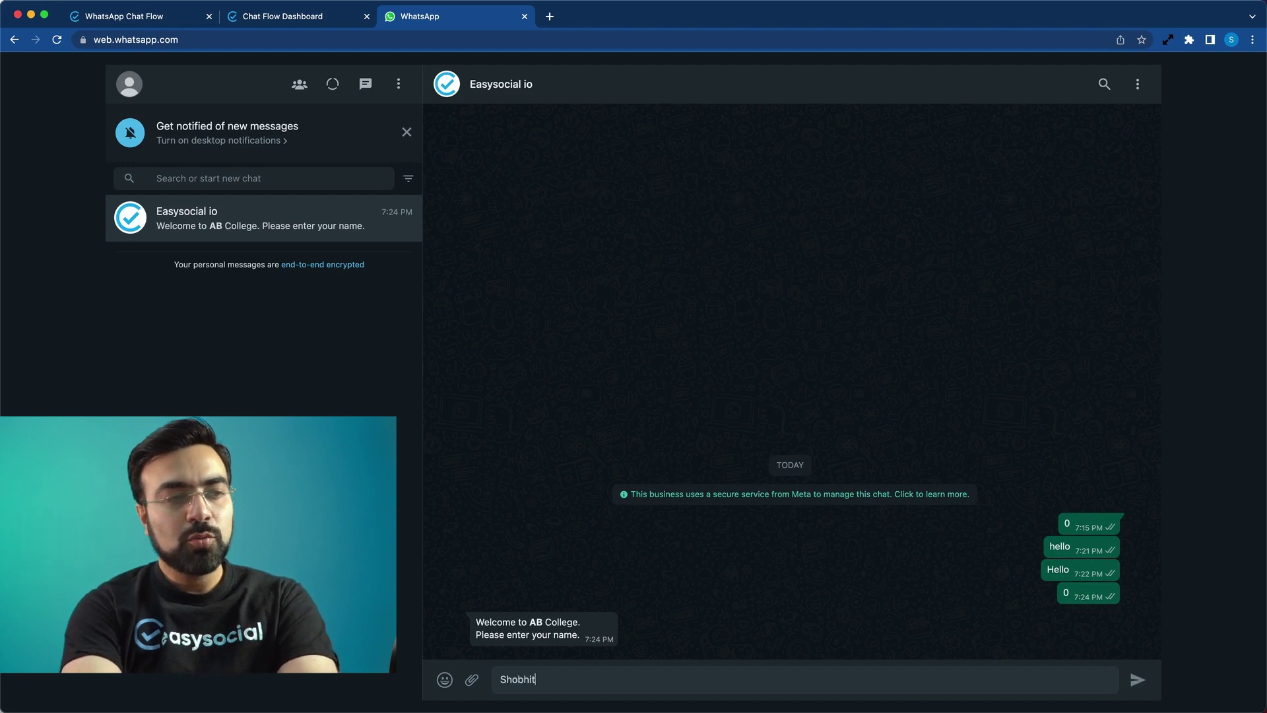
key(Return)
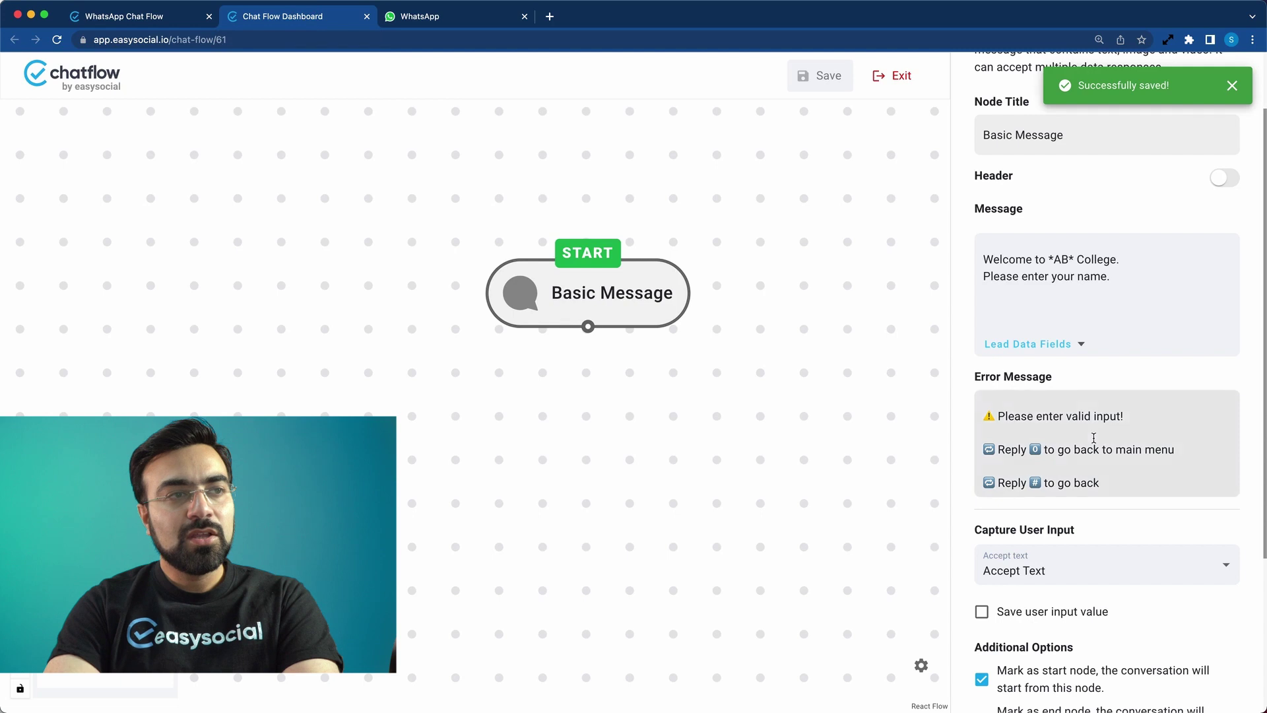
- Turn on saving of the user input value for the Basic Message node and create "Name" as its lead data field
scroll(1153, 444, down, 4)
scroll(1153, 443, up, 5)
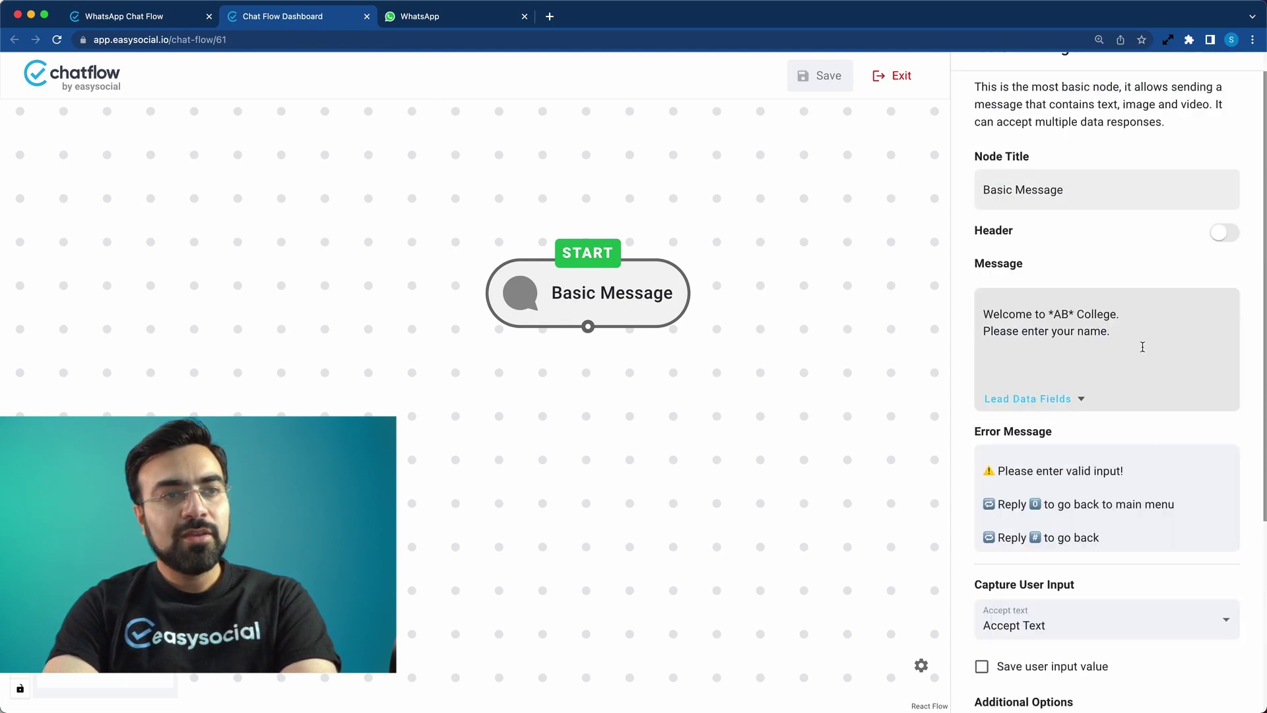
drag(1020, 330, 1131, 343)
click(1132, 346)
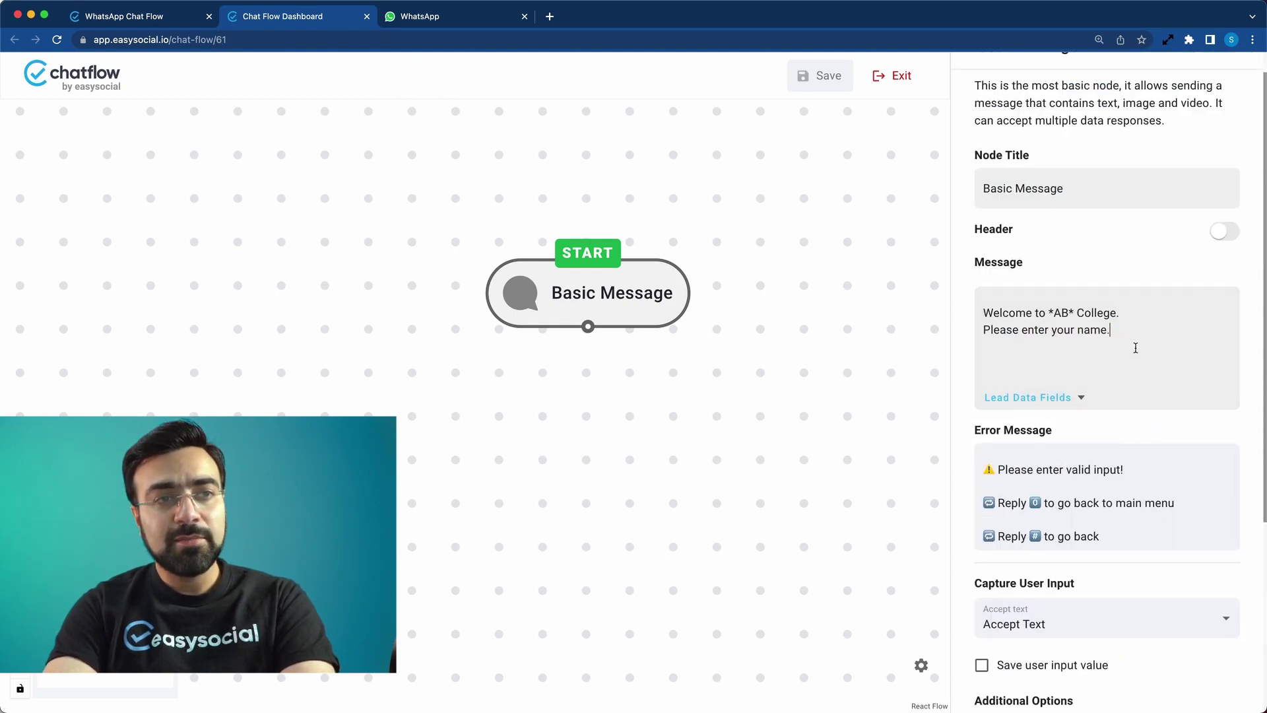
scroll(1135, 348, down, 5)
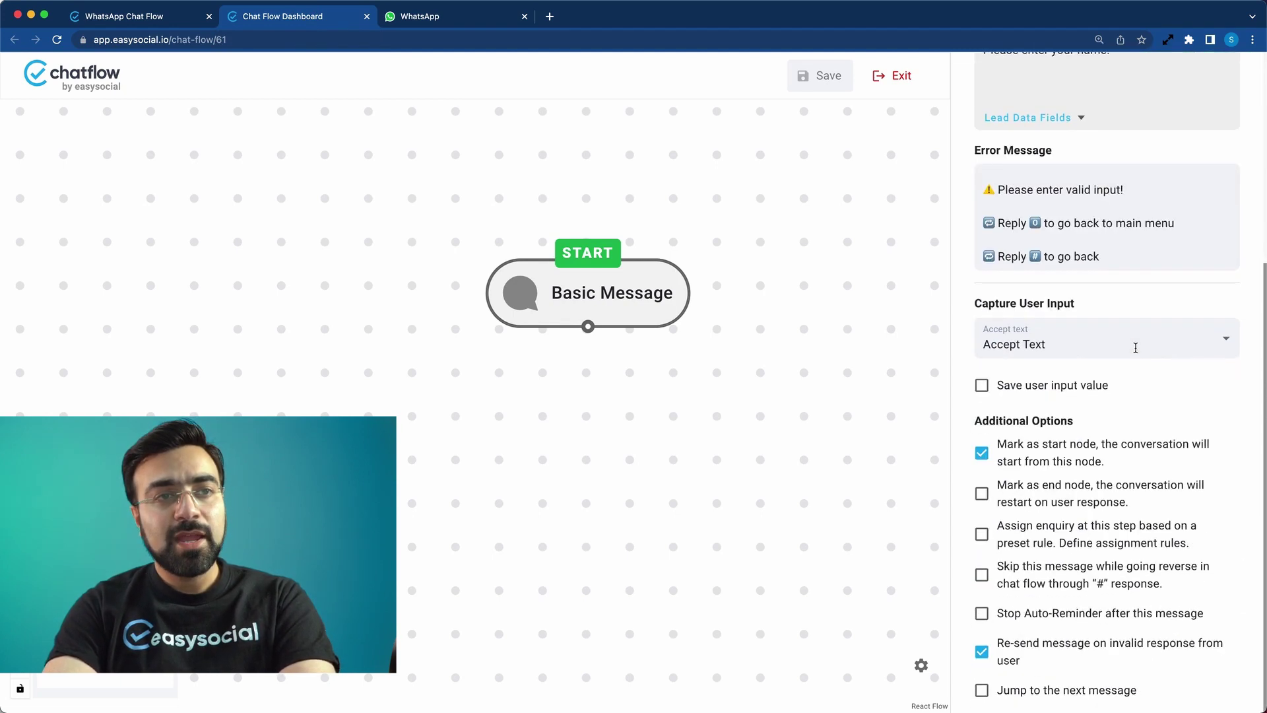
click(981, 388)
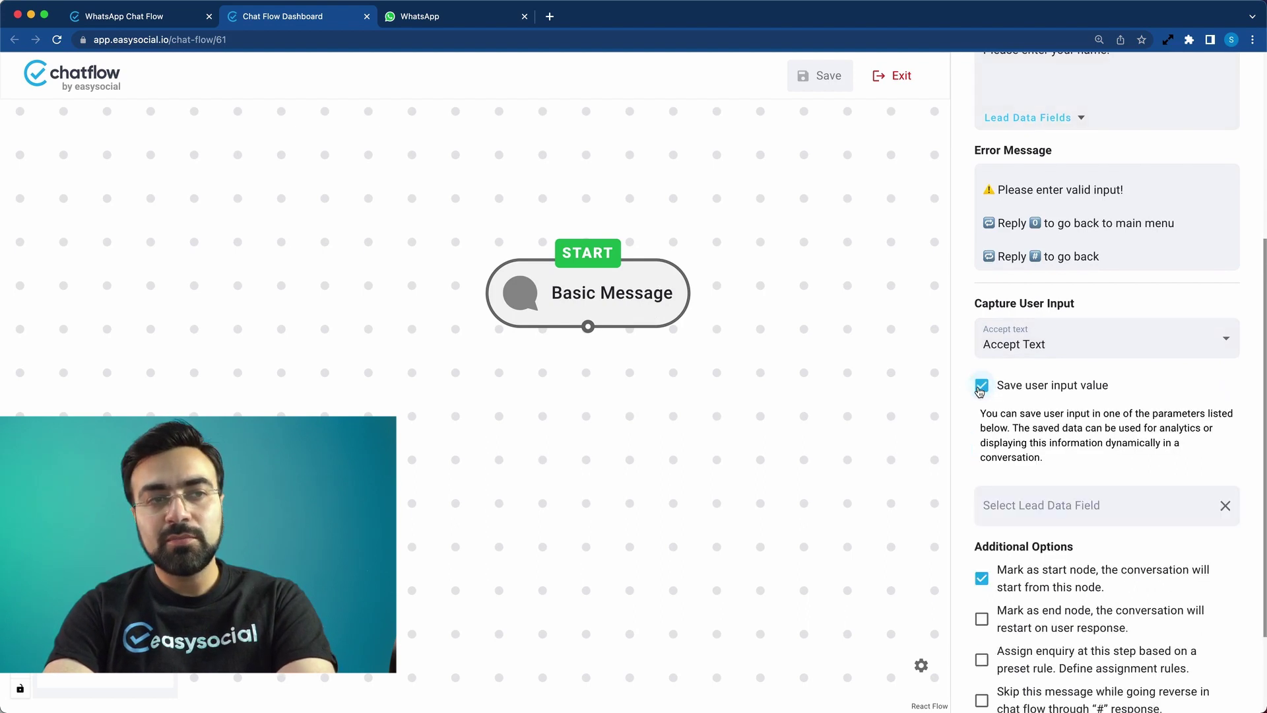
click(1049, 511)
text(Name)
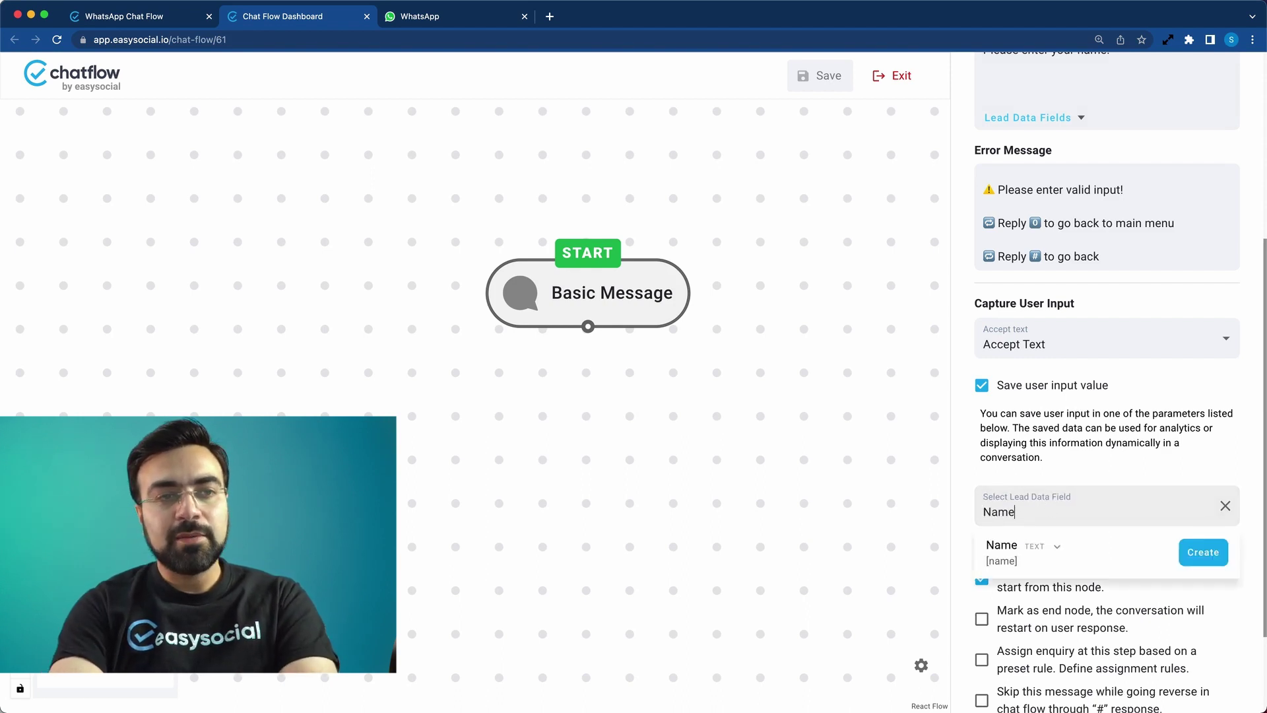
click(1209, 559)
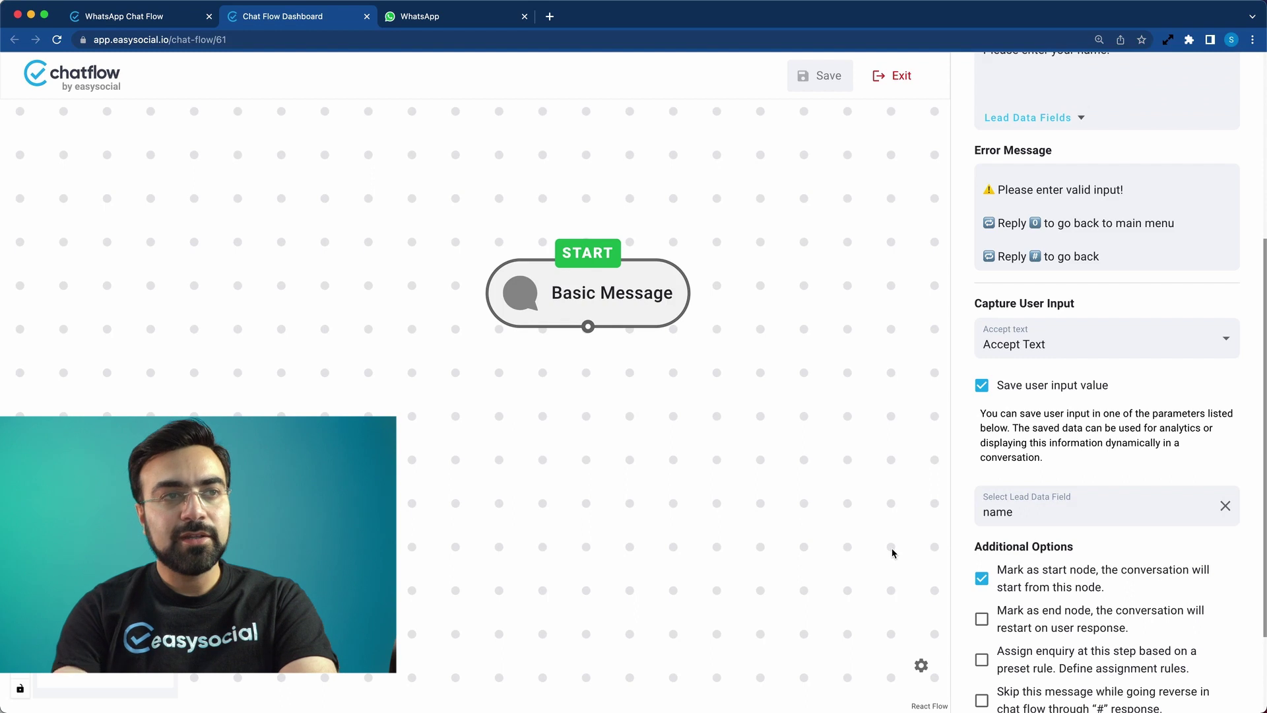
- Reselect the Basic Message node, save the chatflow and switch to WhatsApp Web
click(792, 288)
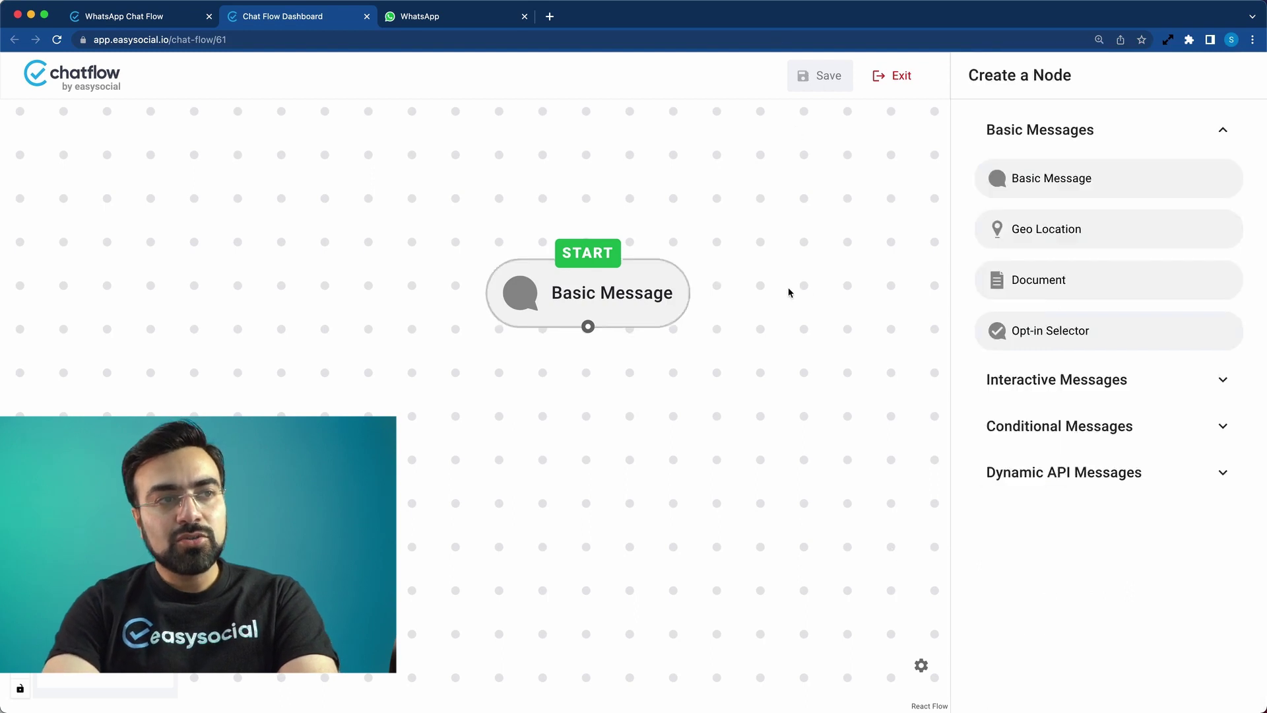
click(659, 312)
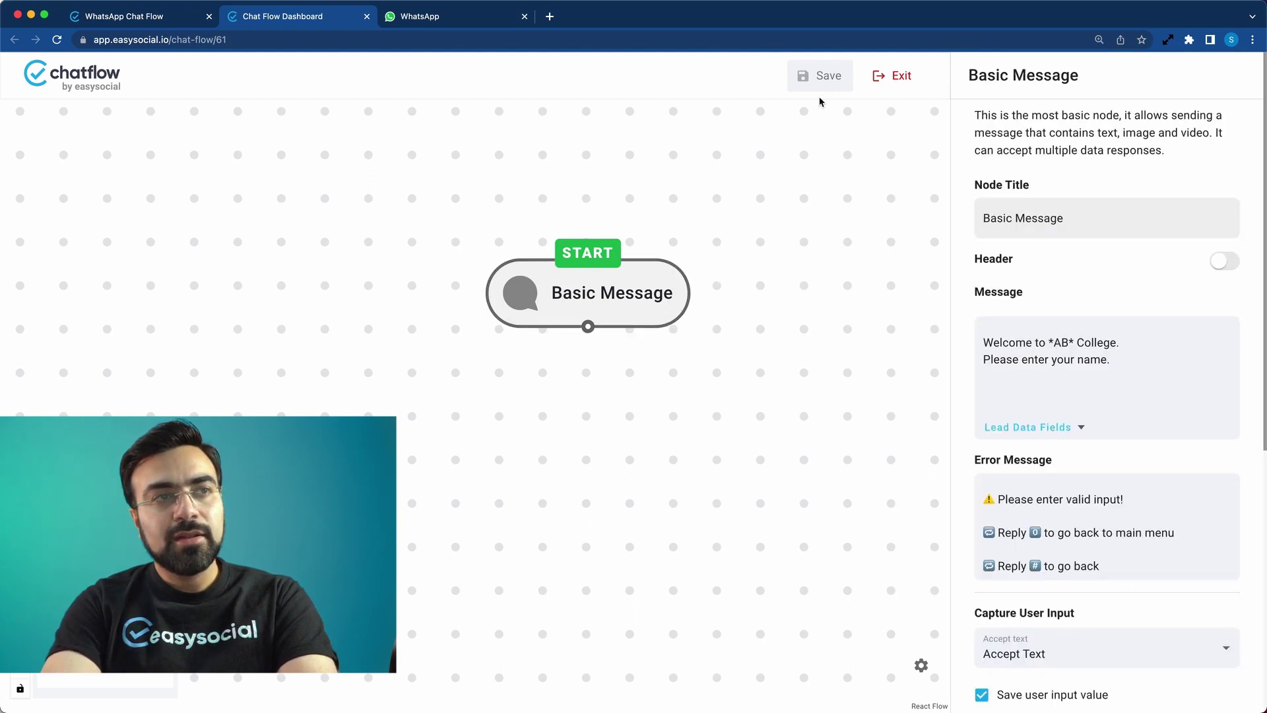
click(822, 78)
click(428, 17)
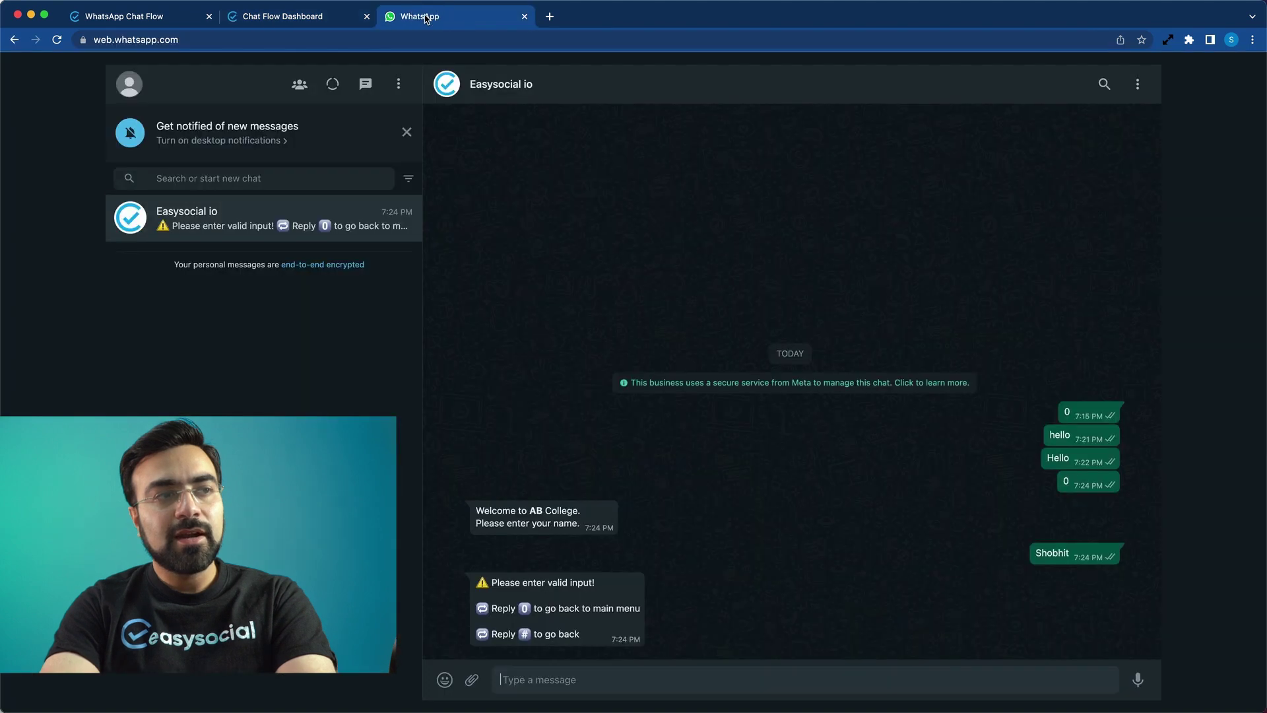
- Retest the saved flow by sending "0" again and answering with the user's first name
click(666, 674)
text(0)
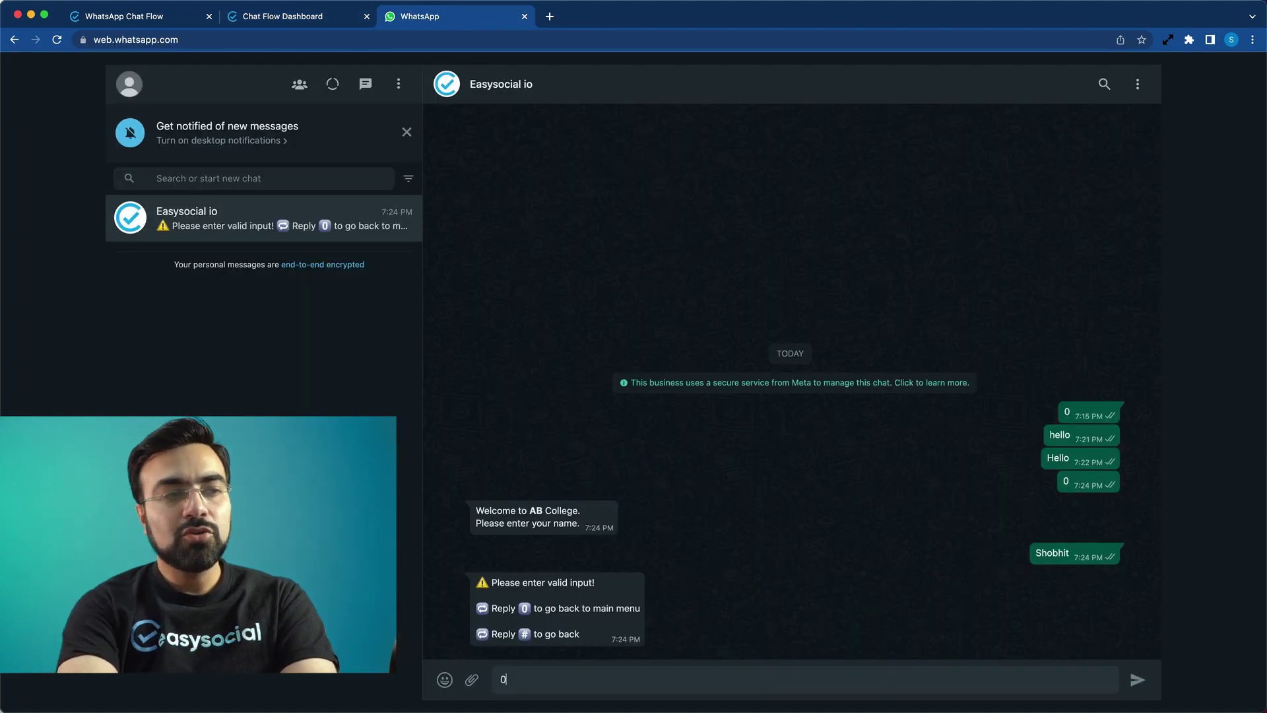
key(Return)
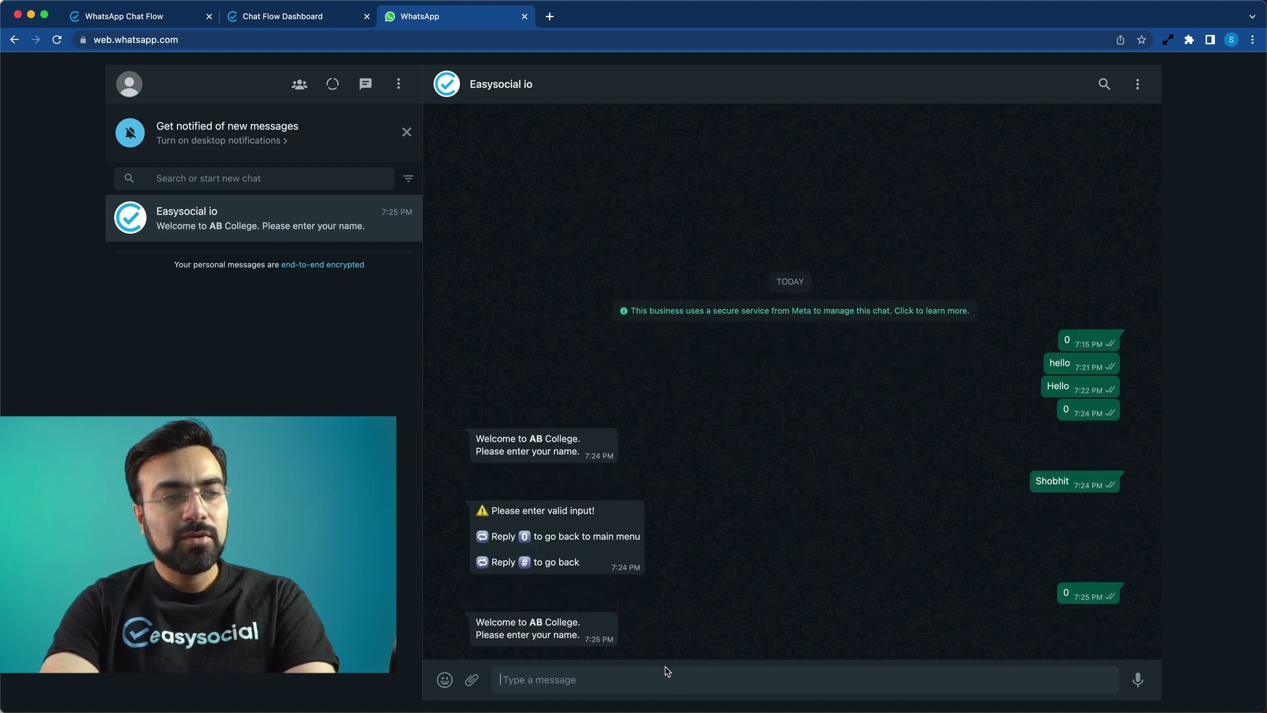
text(Shobhit)
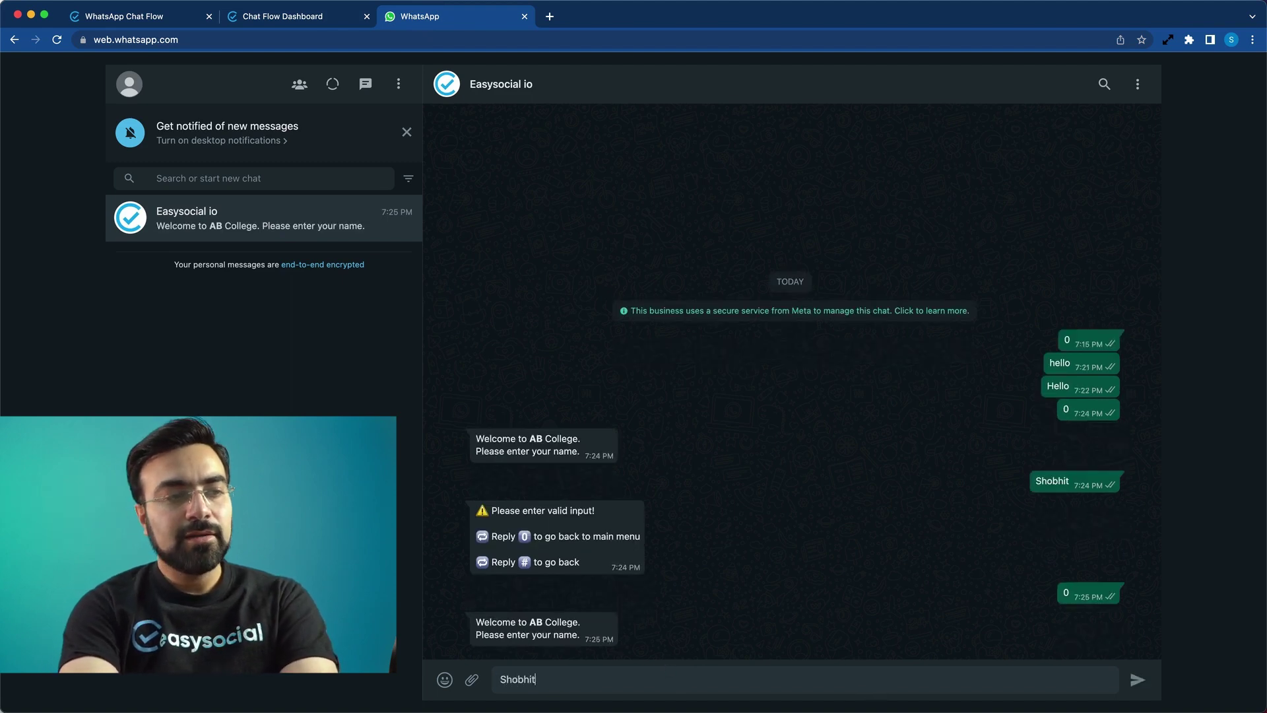
key(Return)
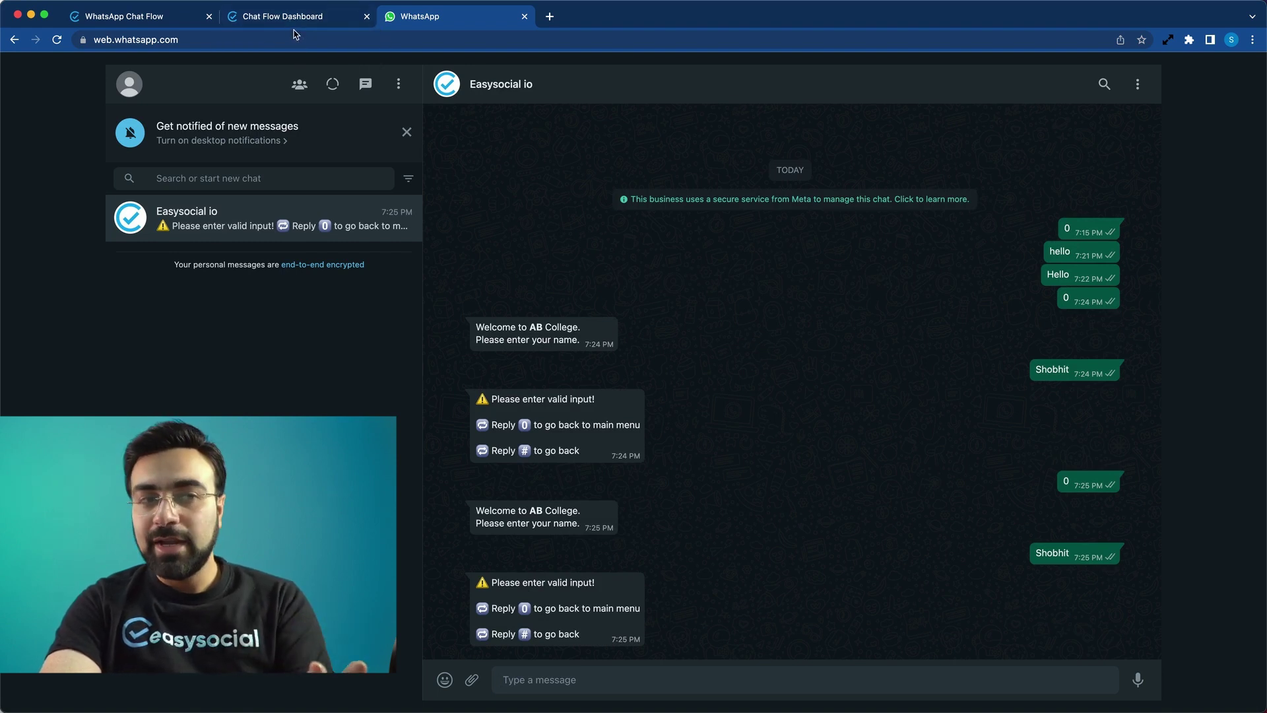
- Switch back to the EasySocial chatflow and add an Interactive Button Response node below the Basic Message node
click(257, 18)
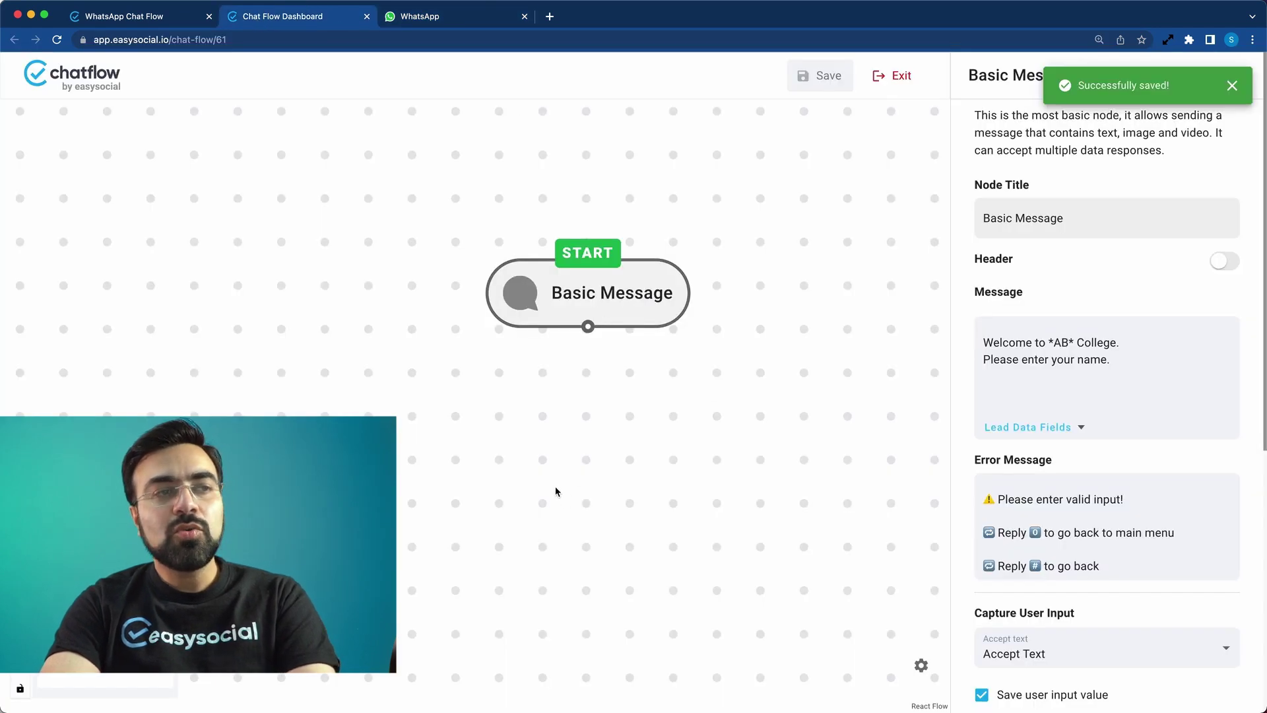
click(820, 430)
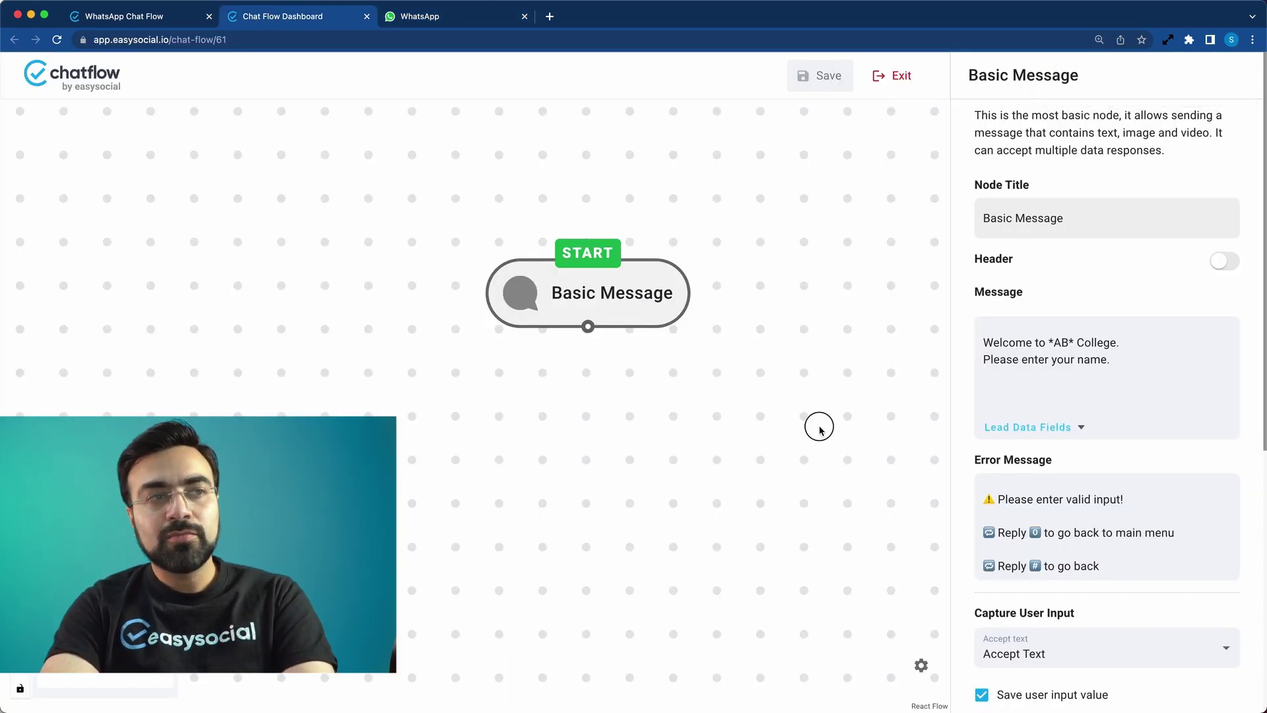
click(1050, 380)
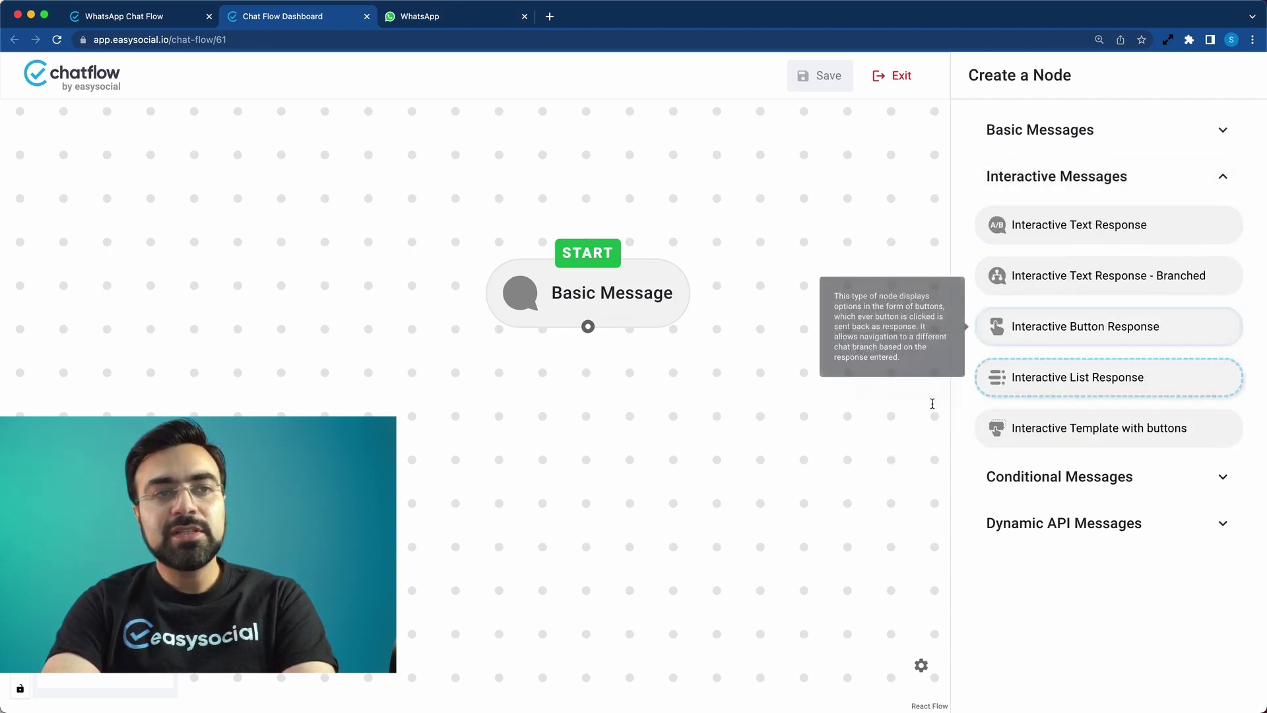
drag(1090, 330, 544, 458)
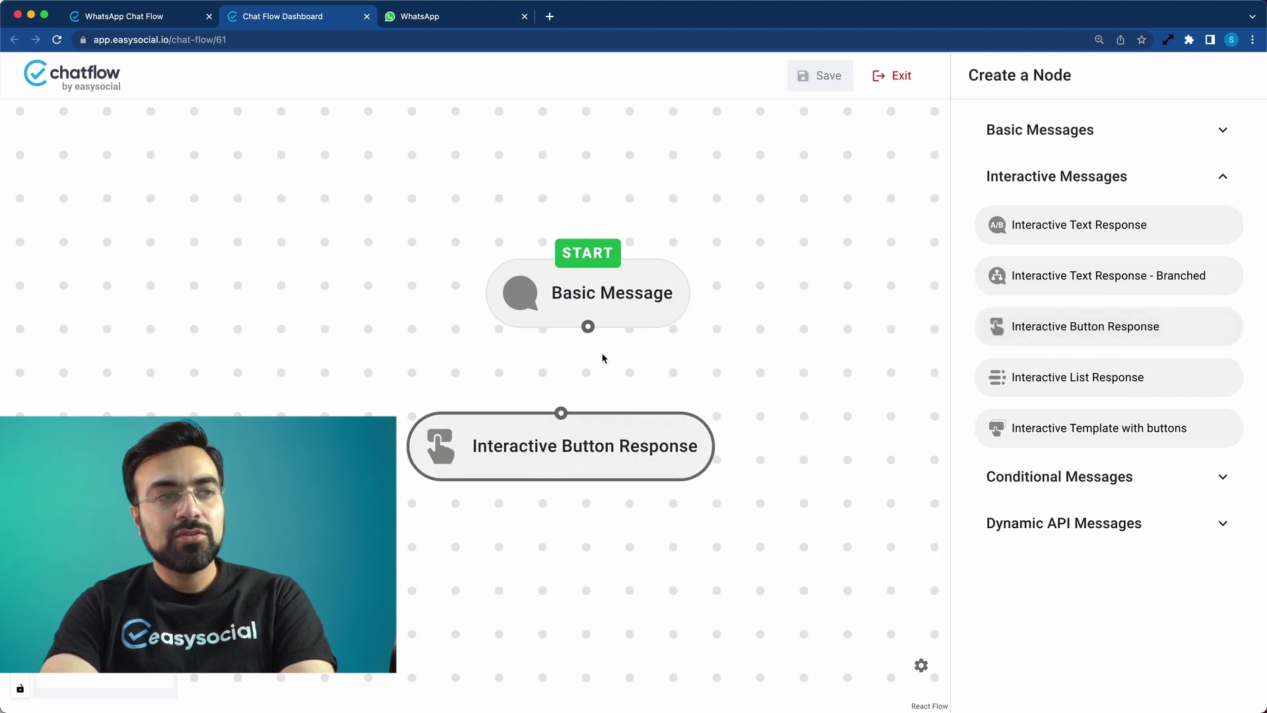
- Connect the Basic Message node's output to the Interactive Button Response node and align the start node above it
drag(588, 327, 590, 354)
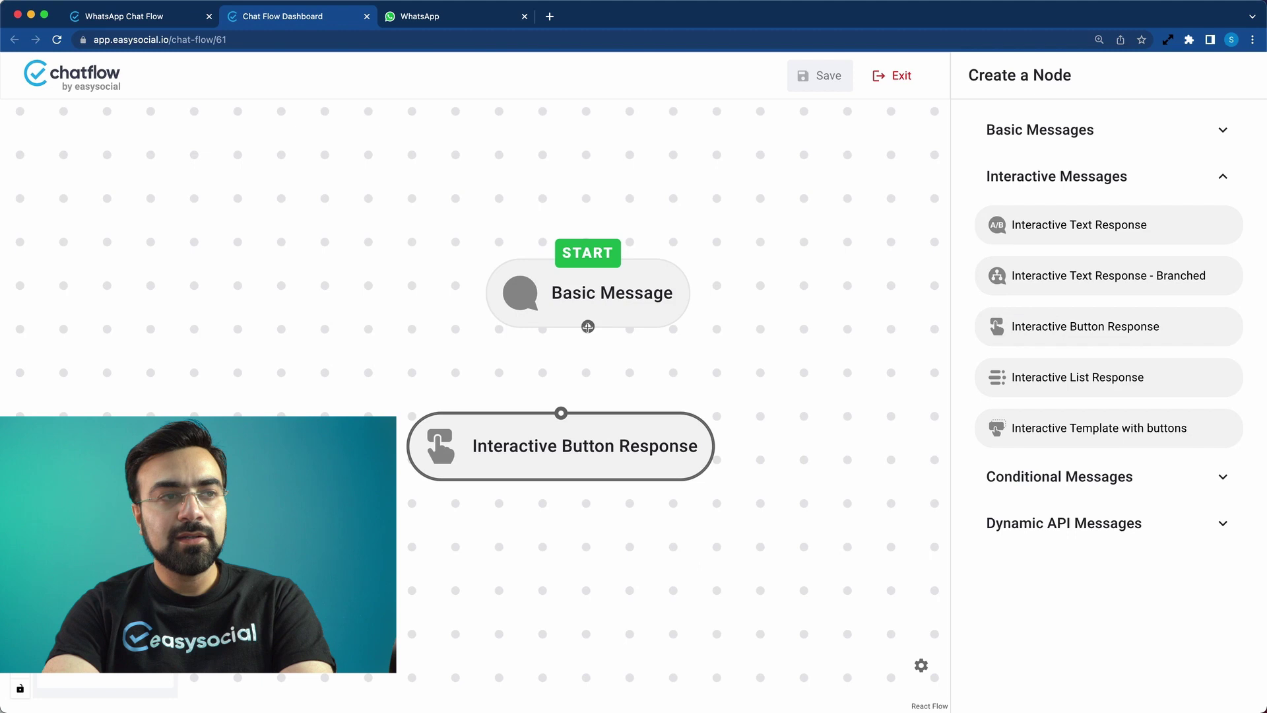
drag(588, 326, 561, 412)
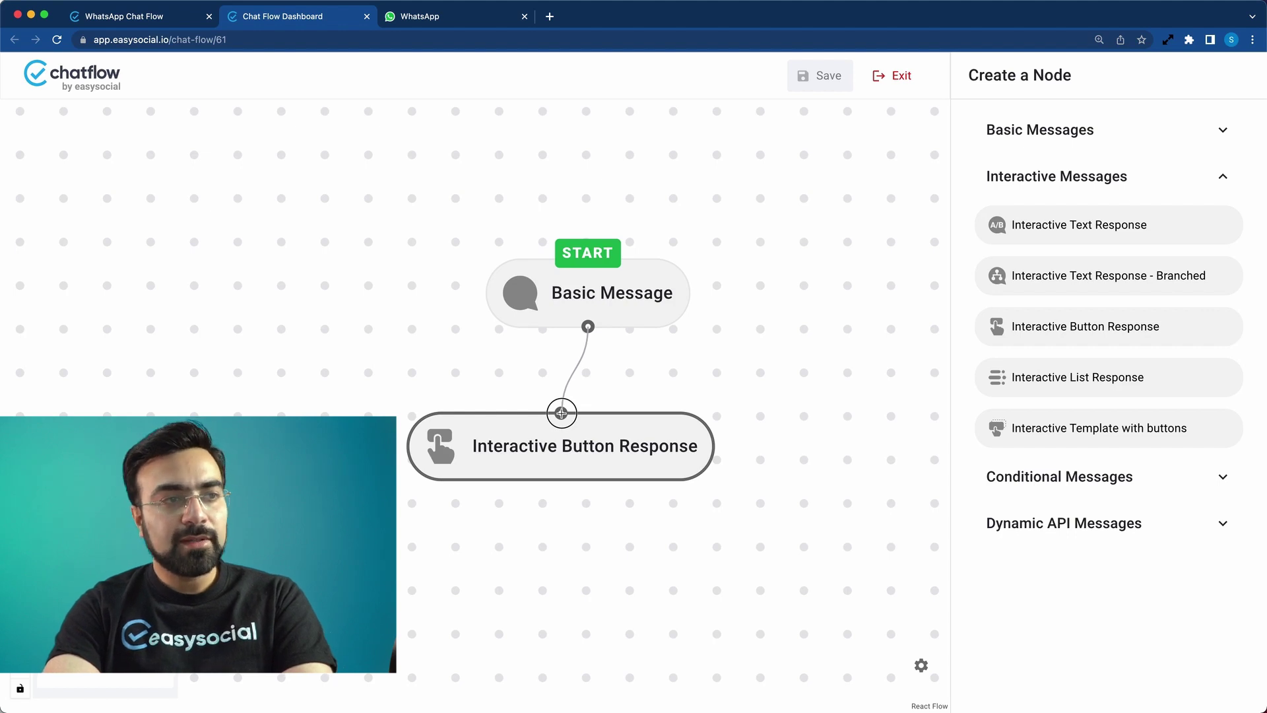
drag(636, 302, 610, 301)
- Enter "What do you want to do next?" as the message of the Interactive Button Response node
click(594, 455)
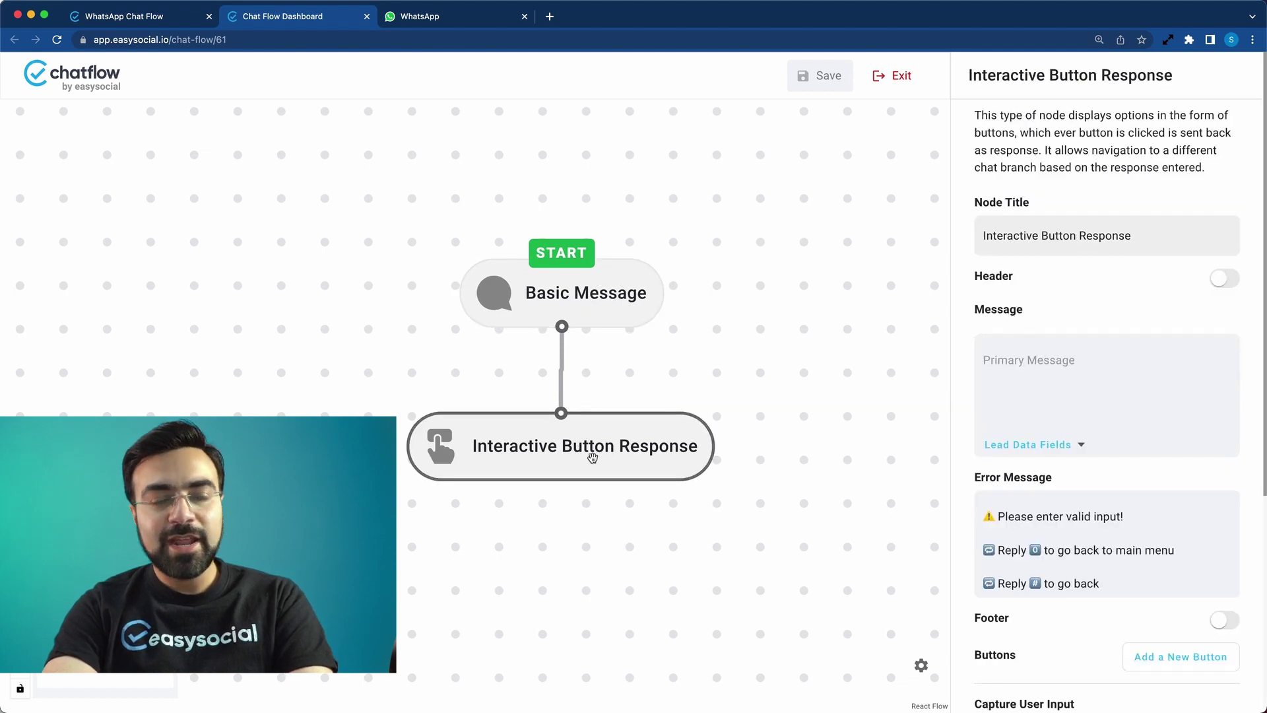
click(1020, 366)
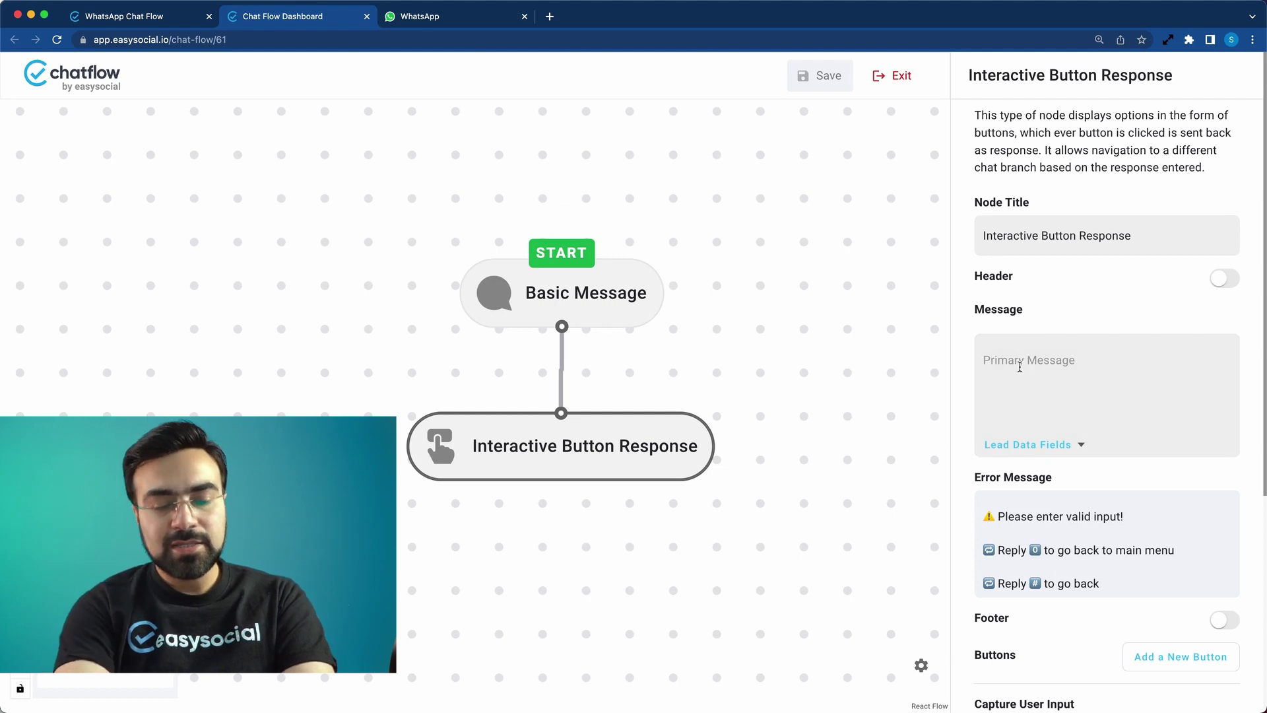
text(Wha)
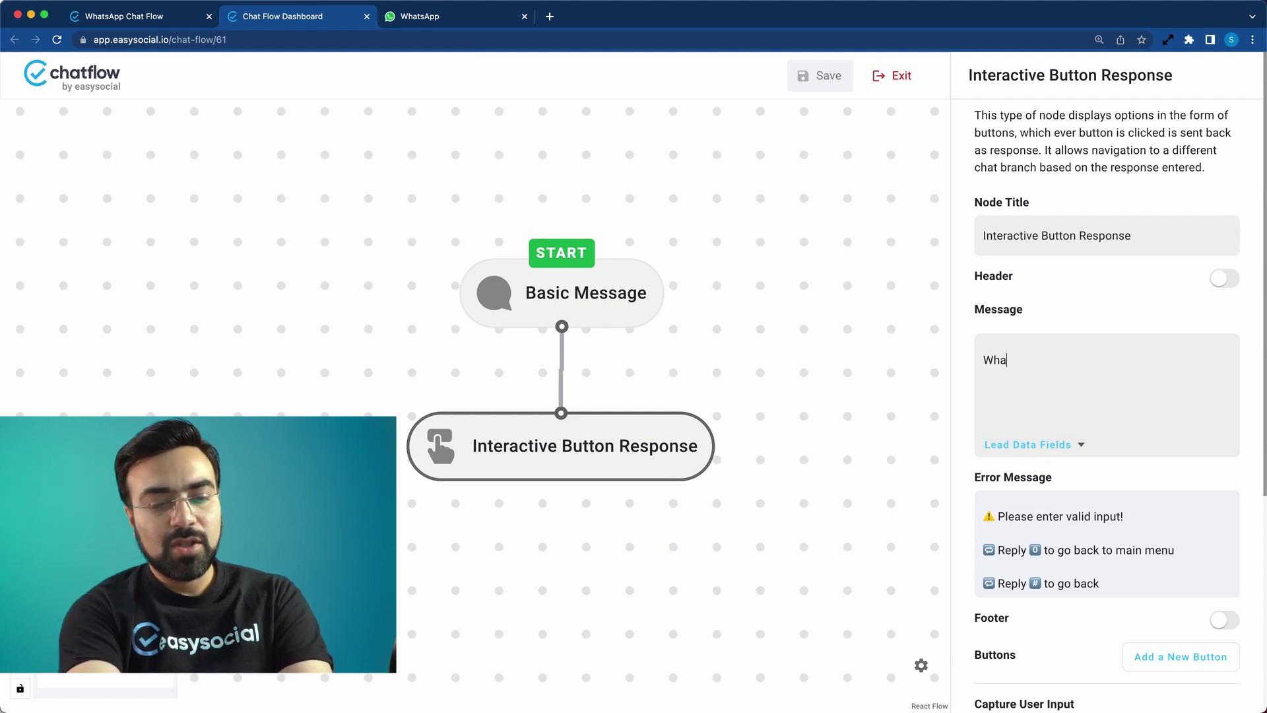
text(t do you)
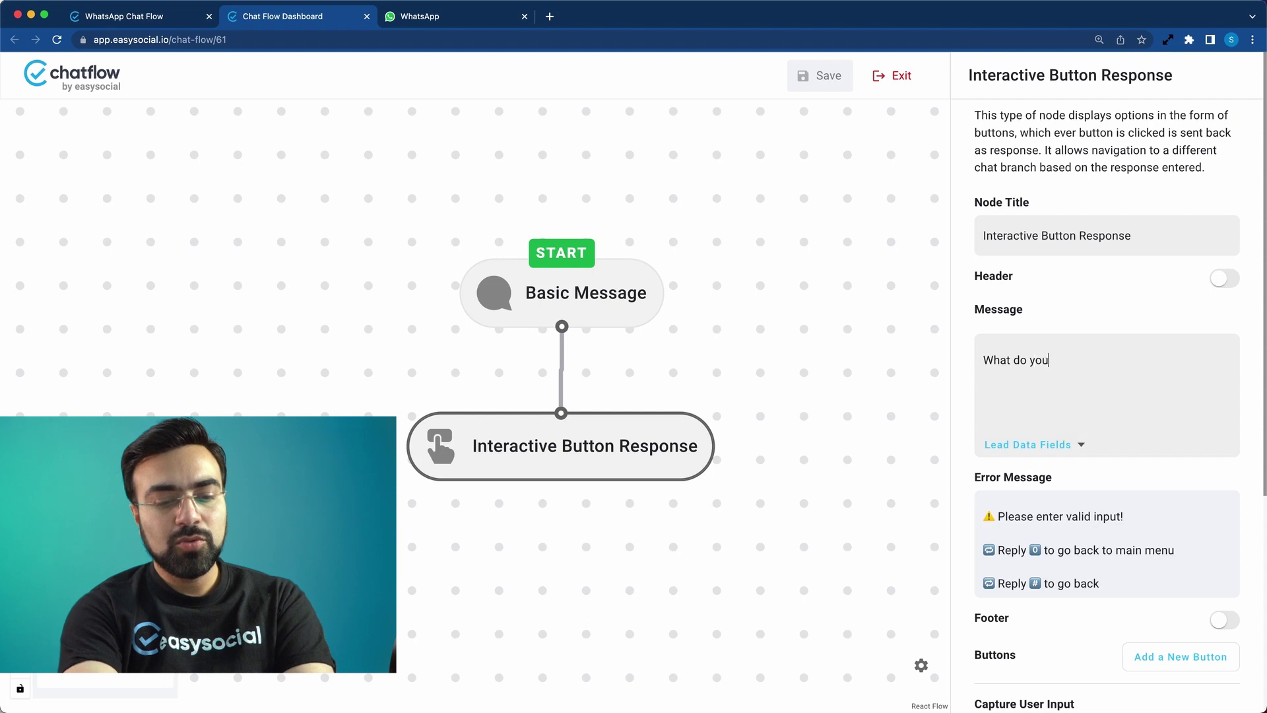
text( want to do next?)
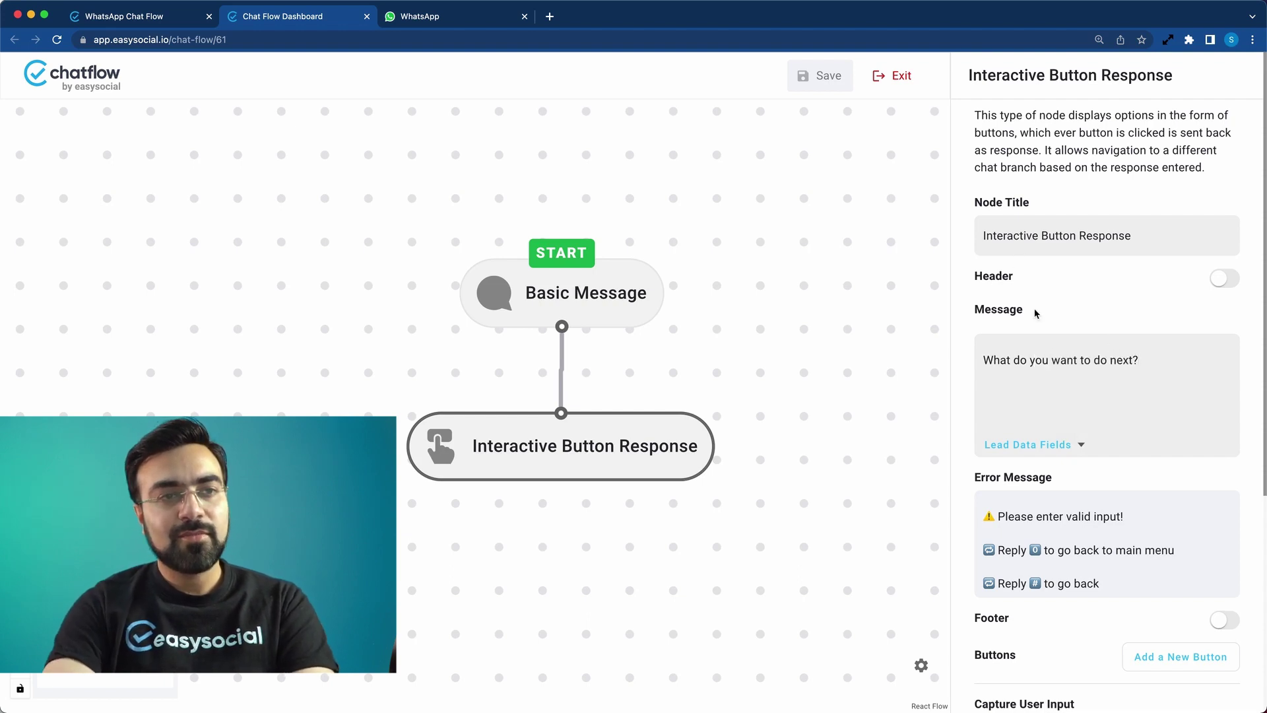
- Add three untitled buttons to the Interactive Button Response node
scroll(1056, 343, down, 3)
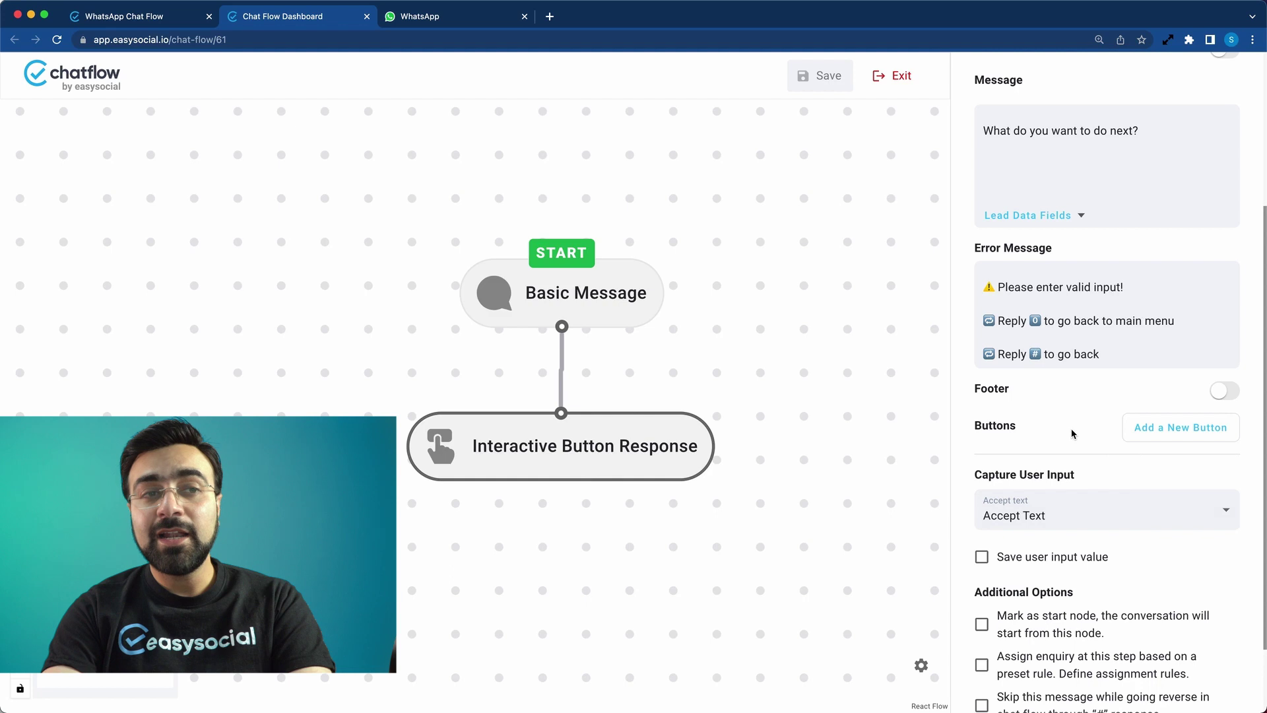
click(1139, 428)
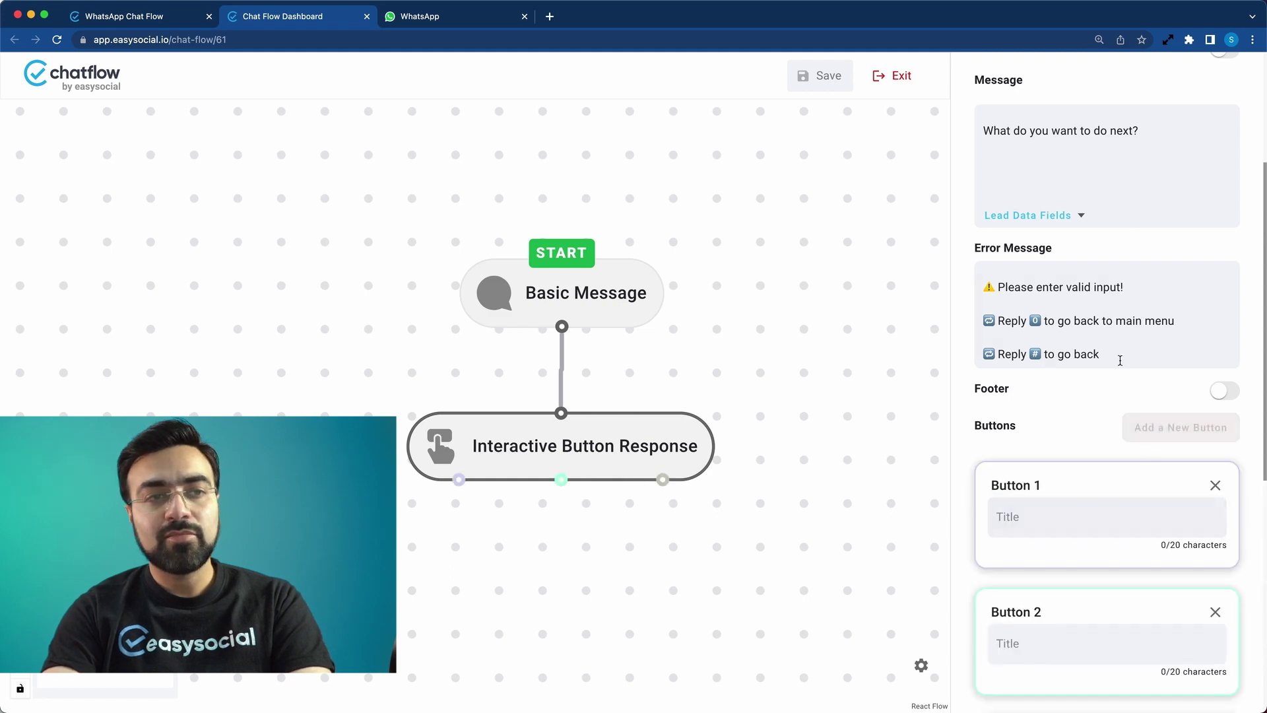
scroll(1120, 359, down, 7)
scroll(1122, 357, up, 3)
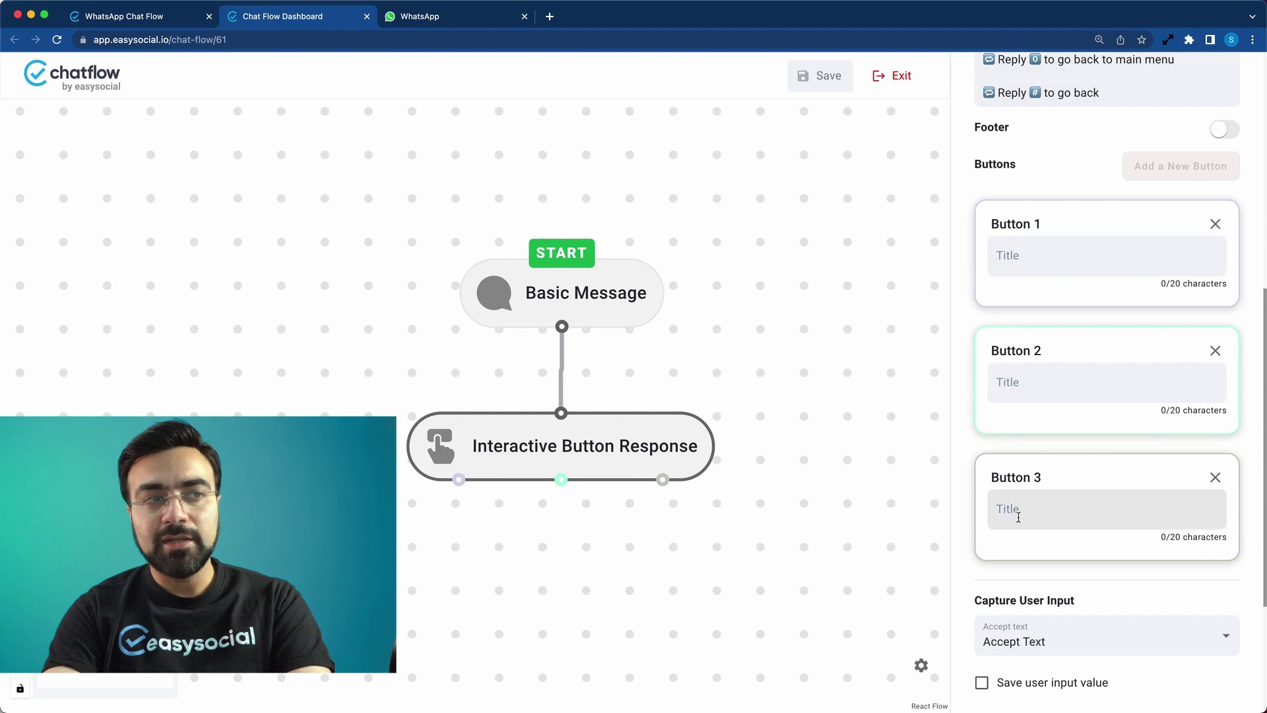
- Rename the Interactive Button Response node as "Main Menu" and align it directly beneath the Basic Message node
scroll(1018, 515, up, 7)
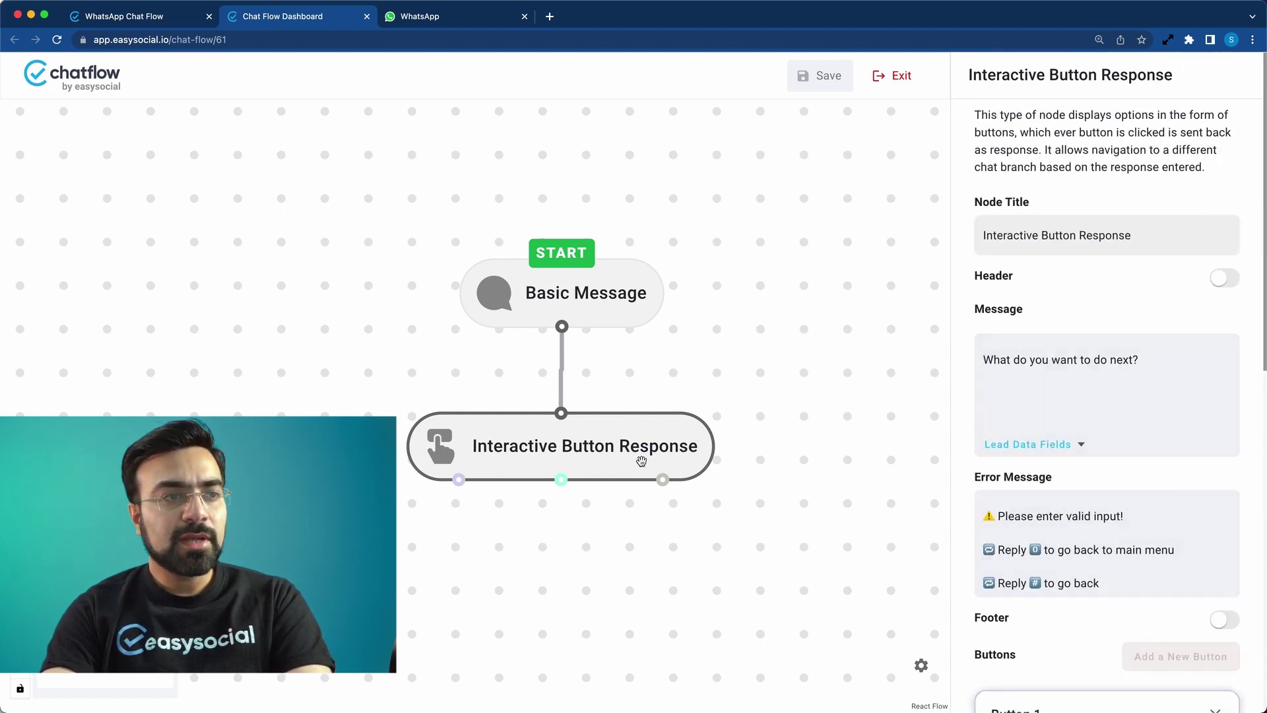
click(984, 235)
drag(985, 236, 1262, 240)
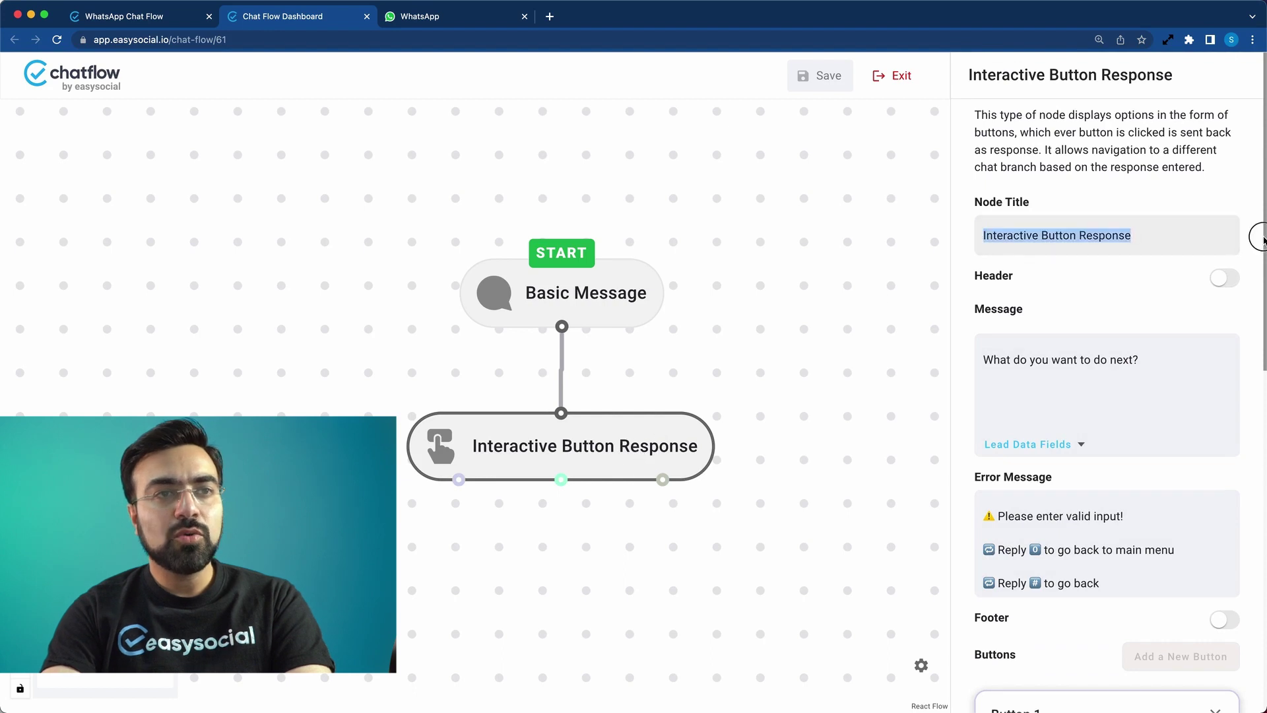
text(Main Menu)
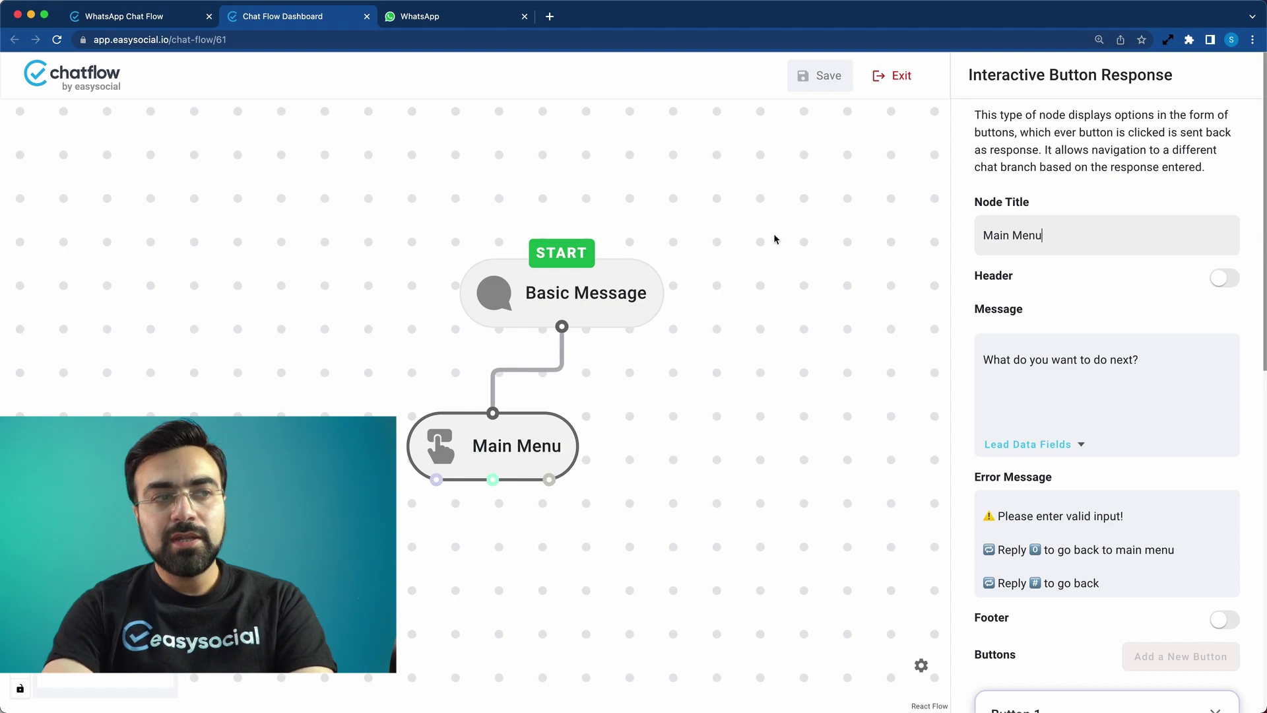
drag(555, 452, 624, 451)
drag(1065, 234, 984, 233)
click(1063, 241)
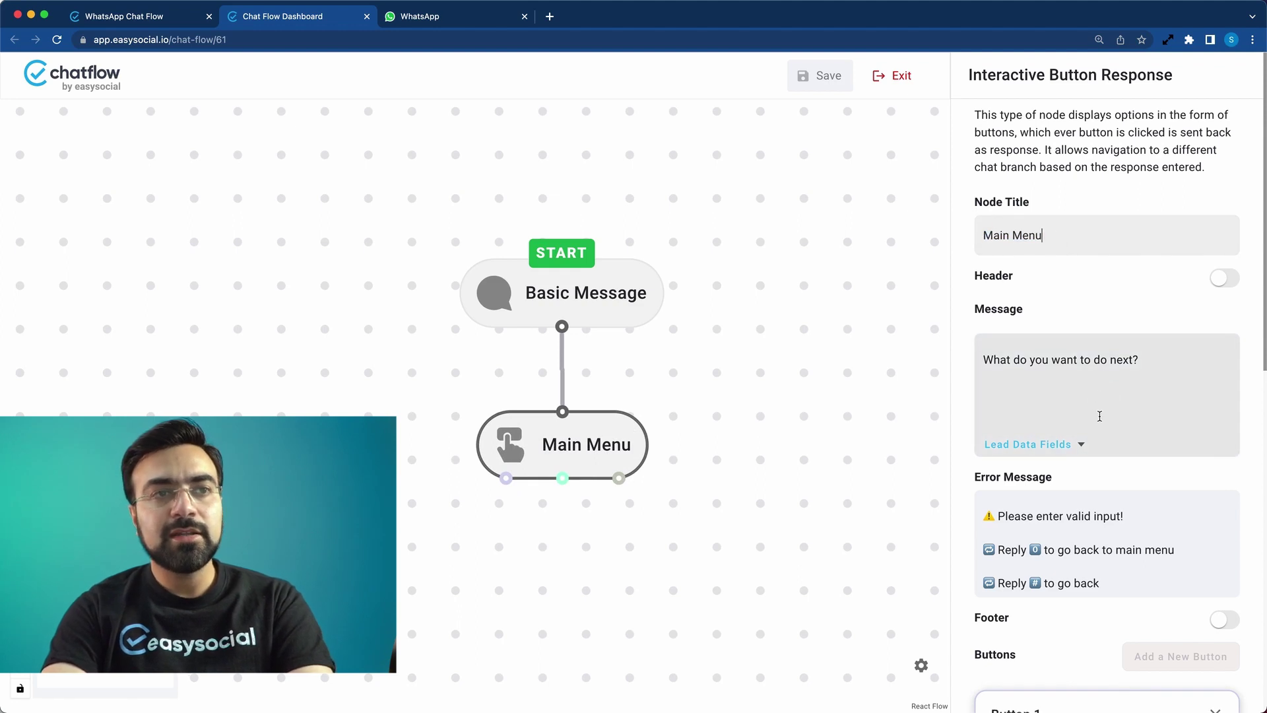
- Title the first button of the Main Menu node "Browse Courses"
scroll(1100, 416, down, 1)
scroll(1099, 416, down, 3)
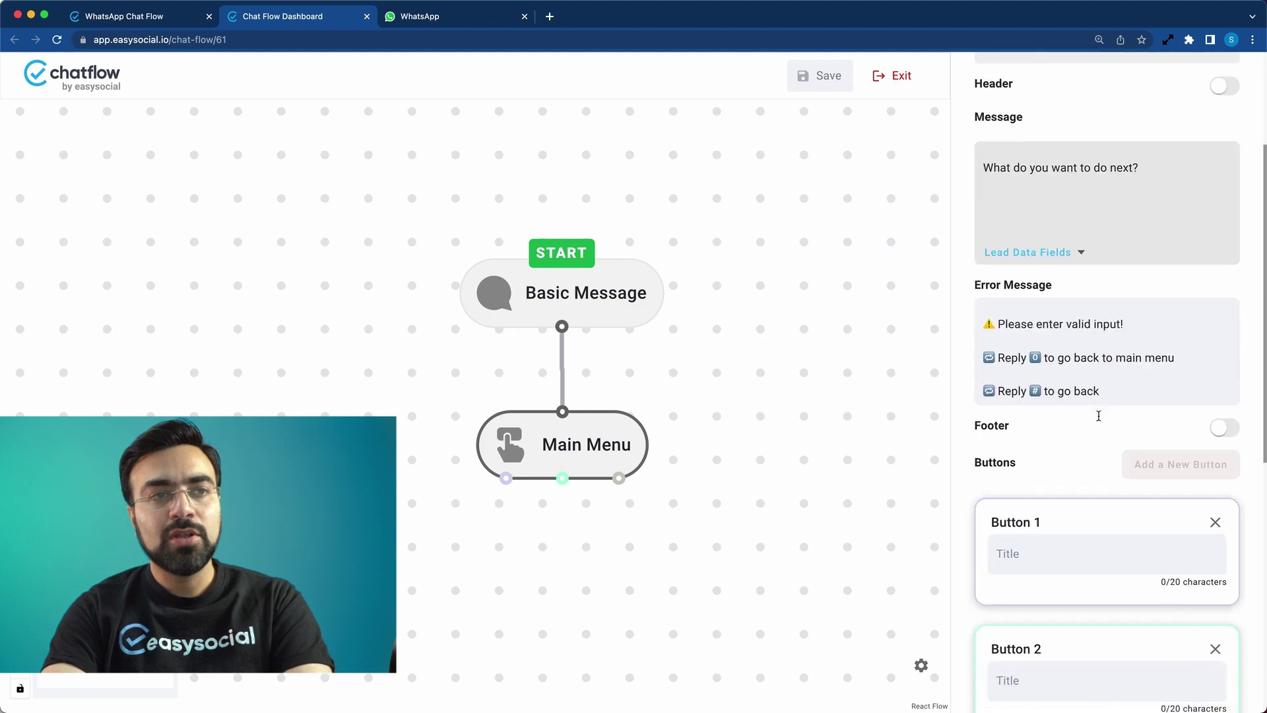
click(1057, 563)
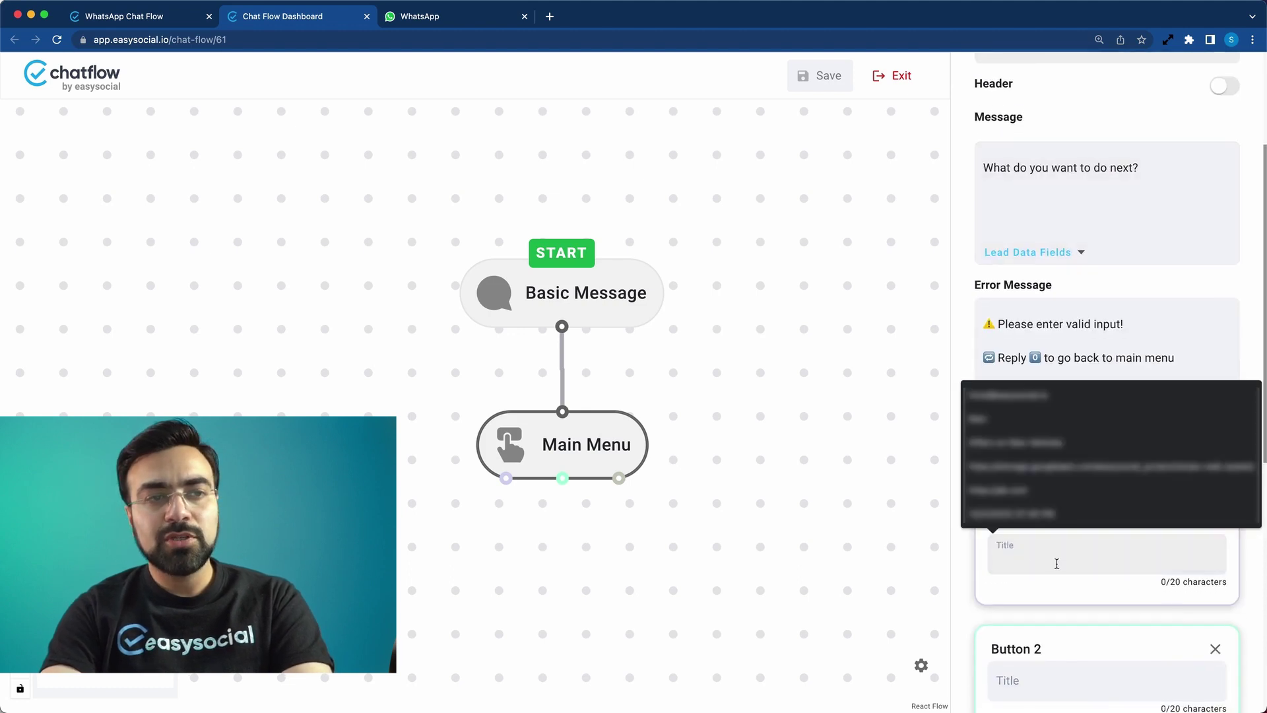
click(902, 548)
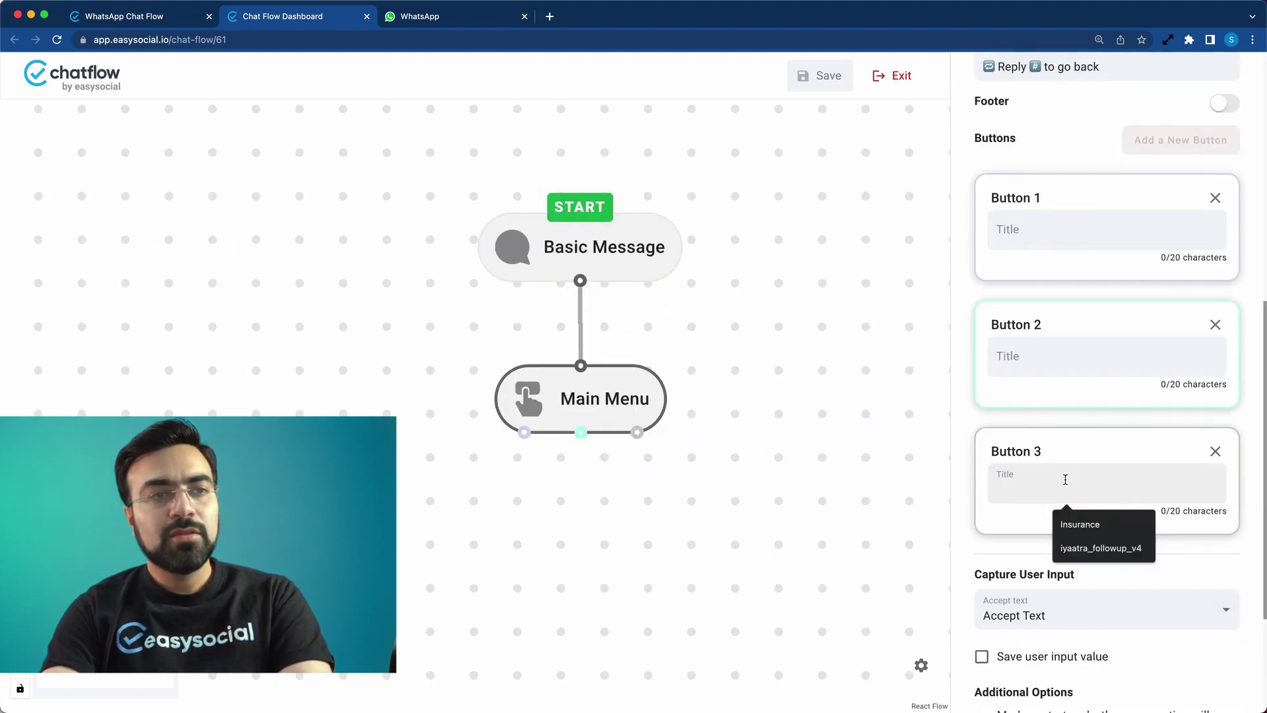
key(shift+Tab)
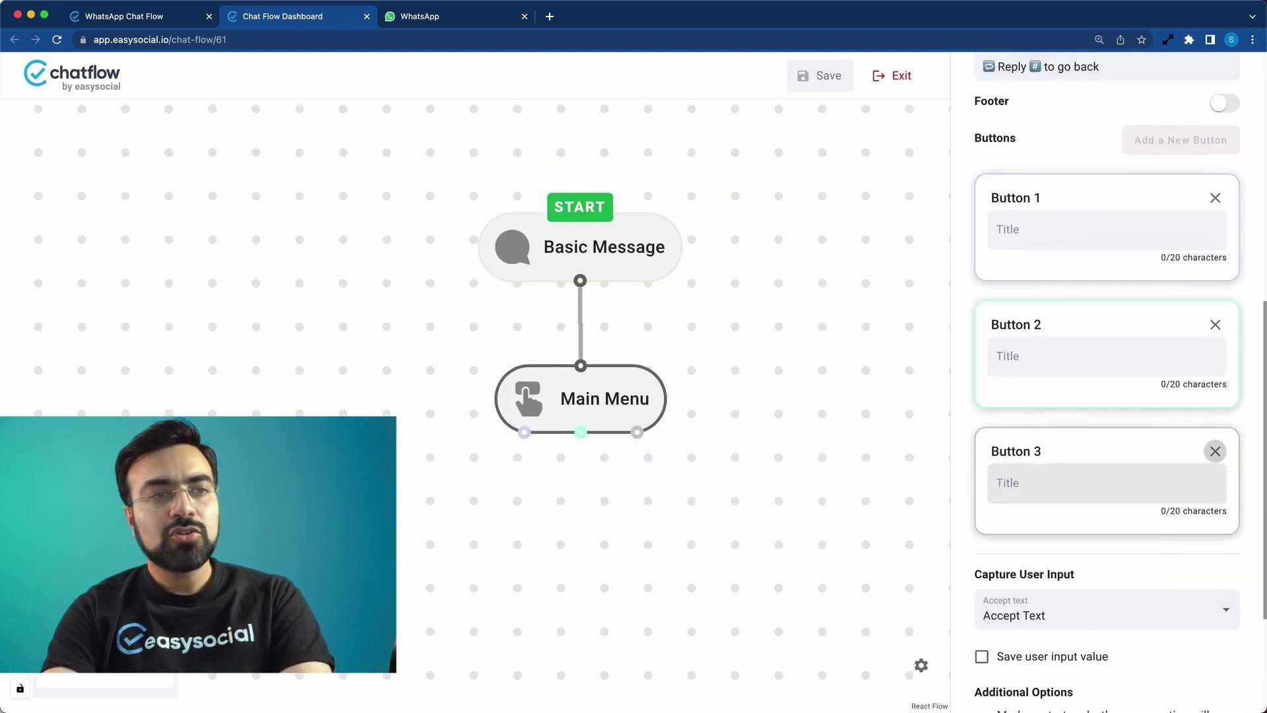
click(1053, 235)
text(Browse Cour)
key(BackSpace)
key(BackSpace)
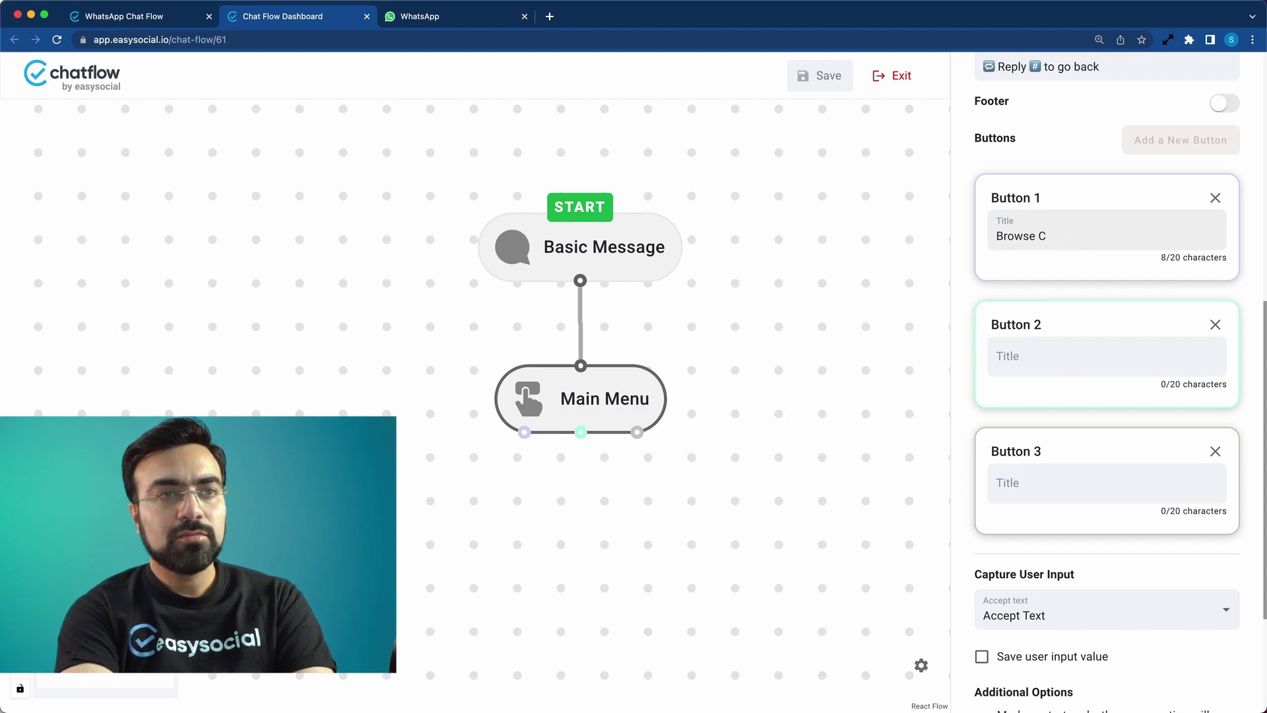
text(ourses)
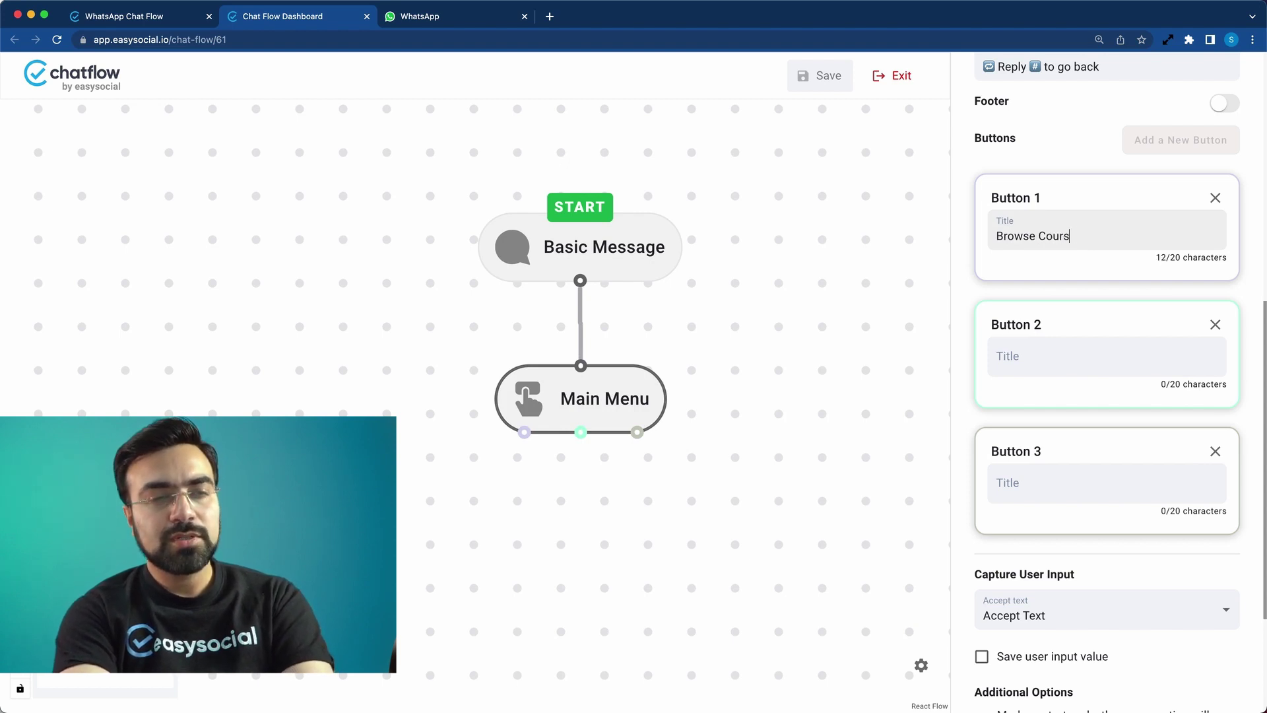
- Title the second button of the Main Menu node "Locate Us"
click(799, 323)
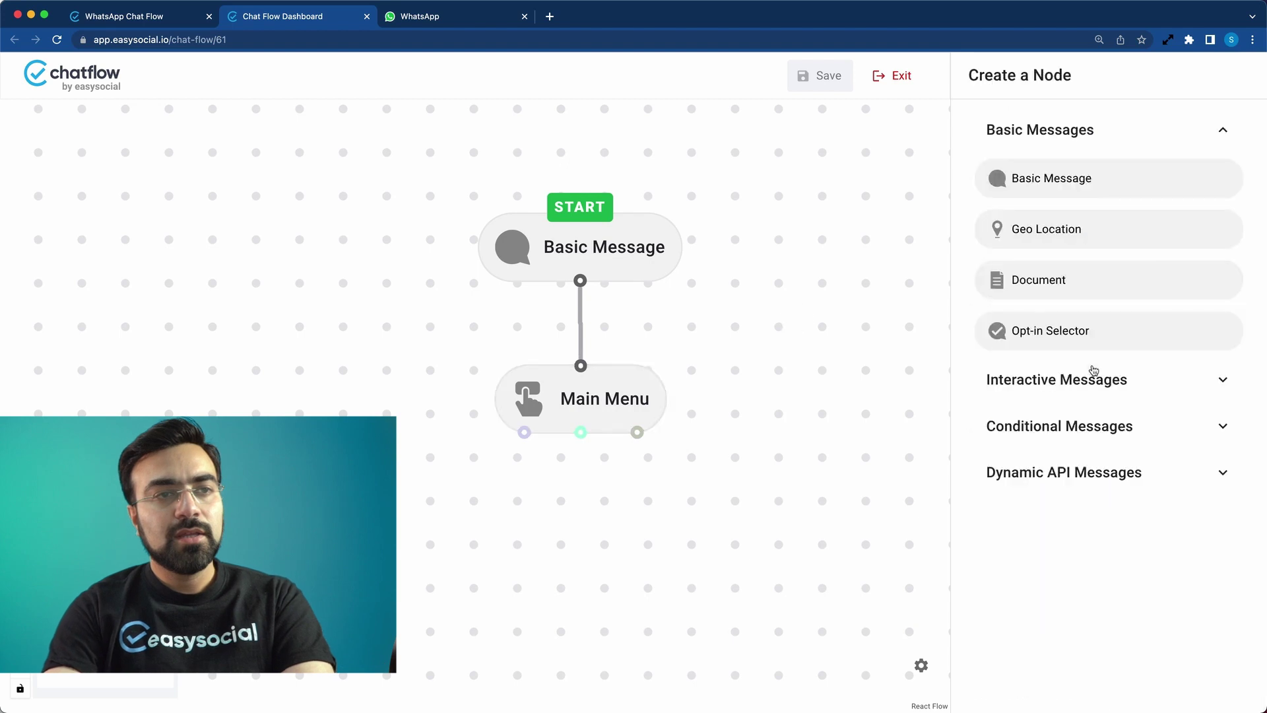
click(616, 376)
scroll(1062, 345, down, 7)
scroll(1062, 345, down, 1)
click(1056, 381)
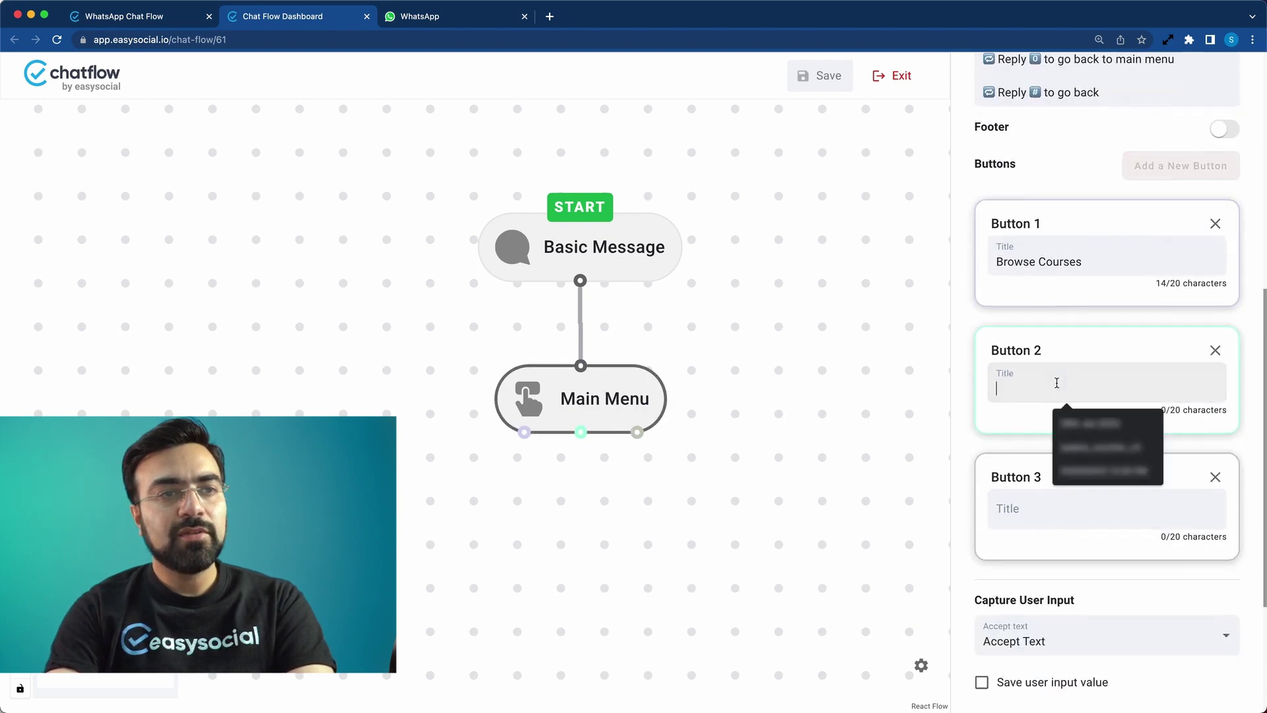
text(Lo)
key(BackSpace)
key(BackSpace)
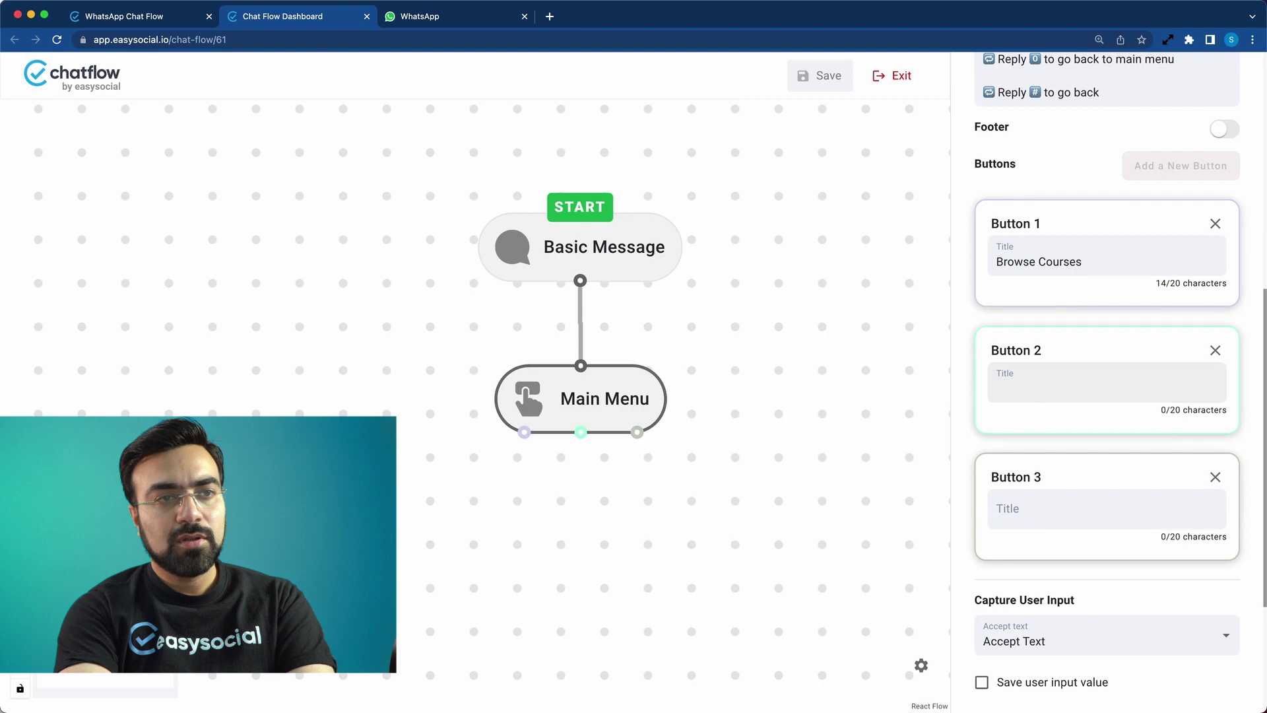
text(Locate Us)
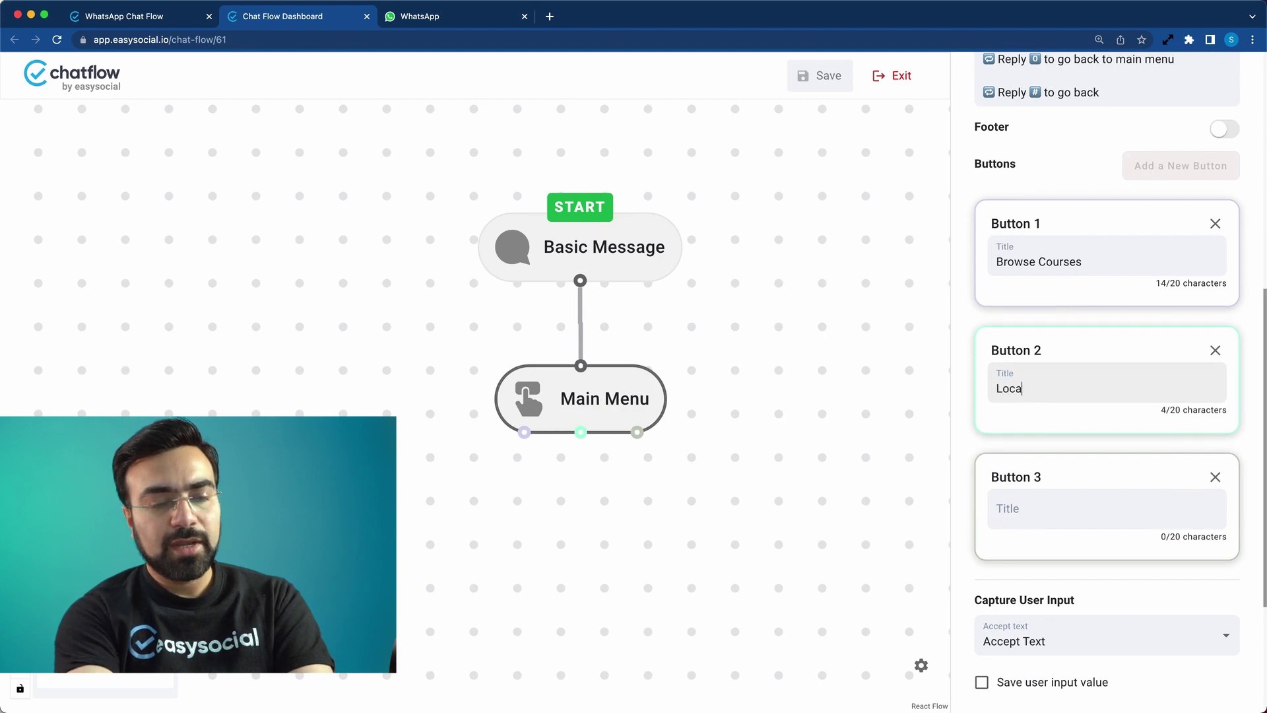
- Title the third button of the Main Menu node "Download Prospectus" and save the chat flow
click(1013, 513)
text(Download Ori)
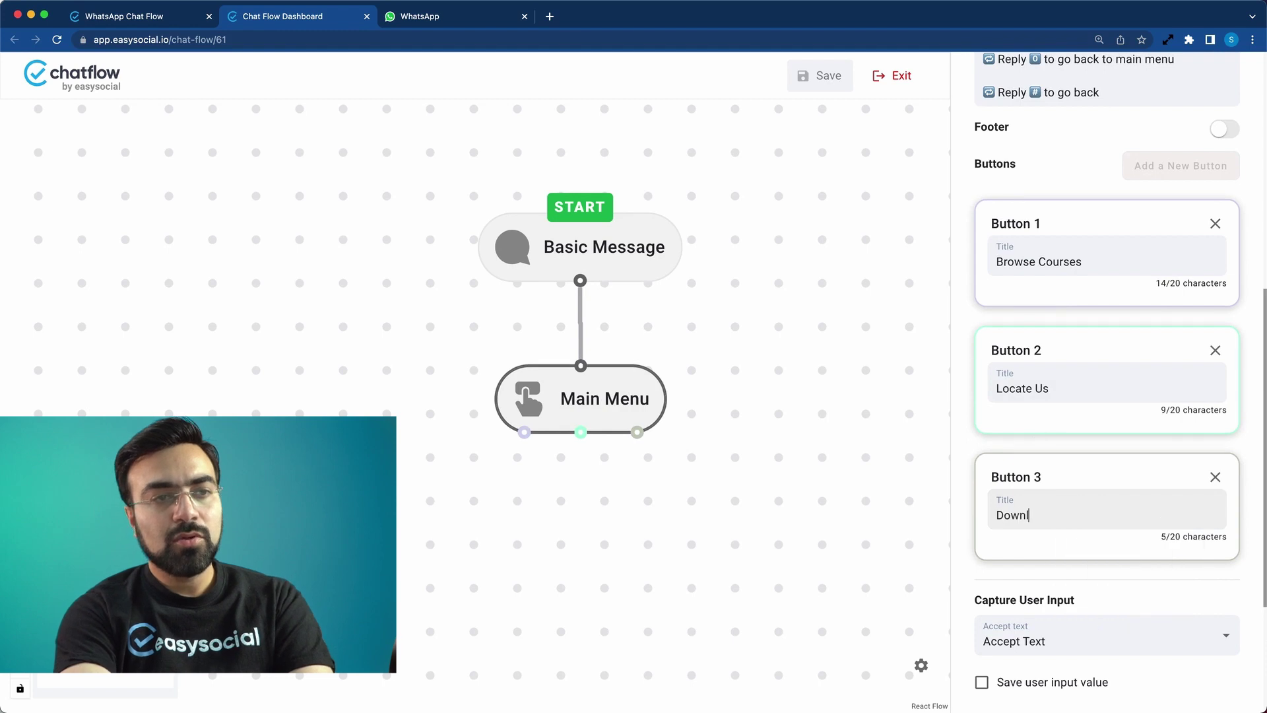
key(BackSpace)
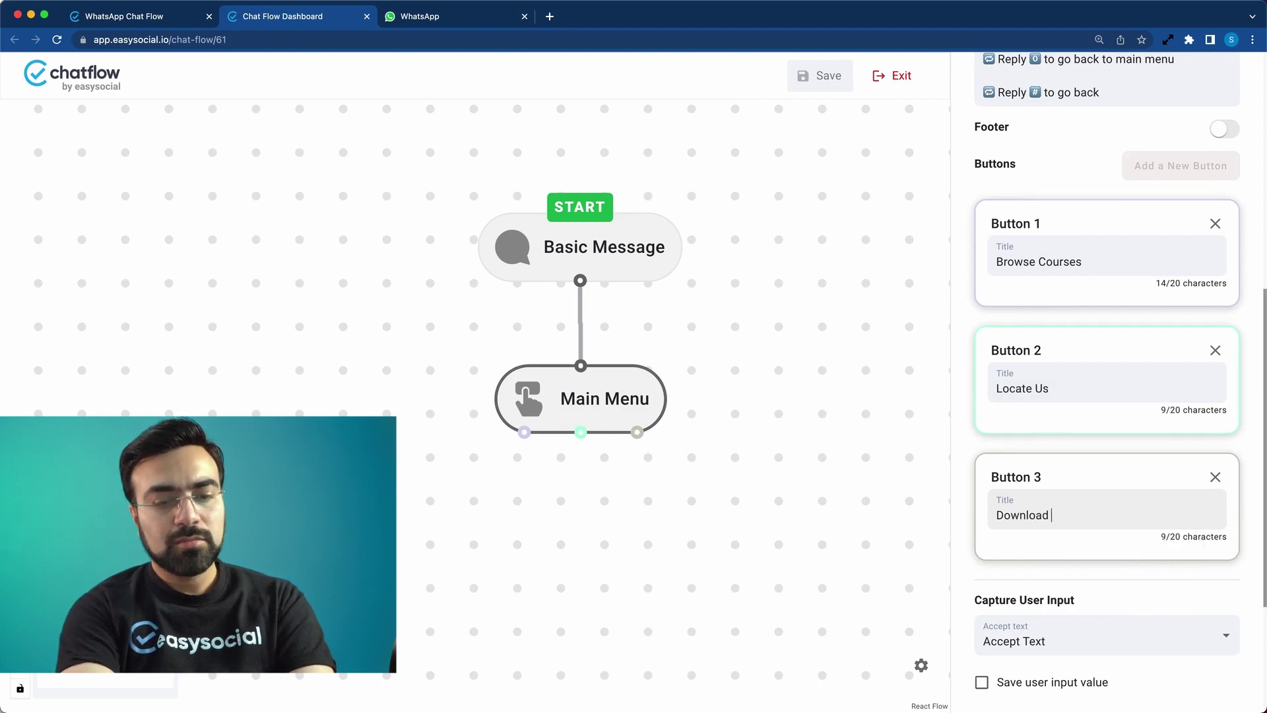
text(Prospectus)
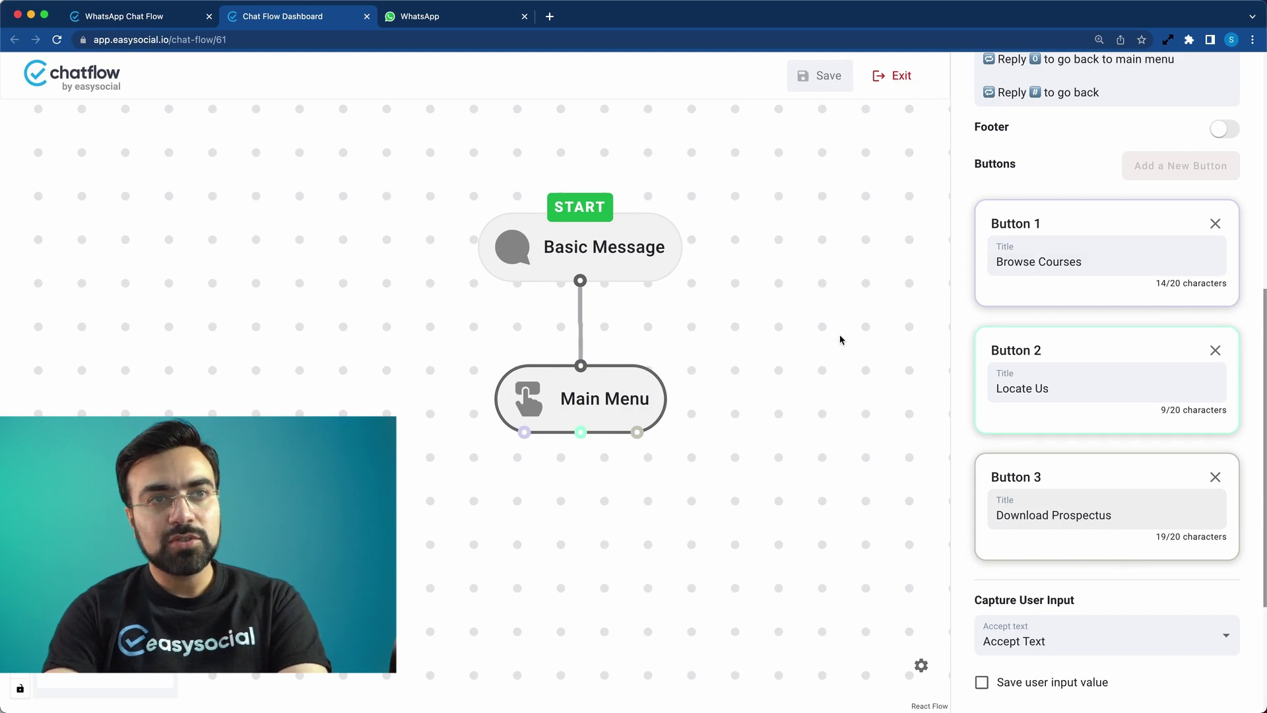
scroll(1049, 307, up, 6)
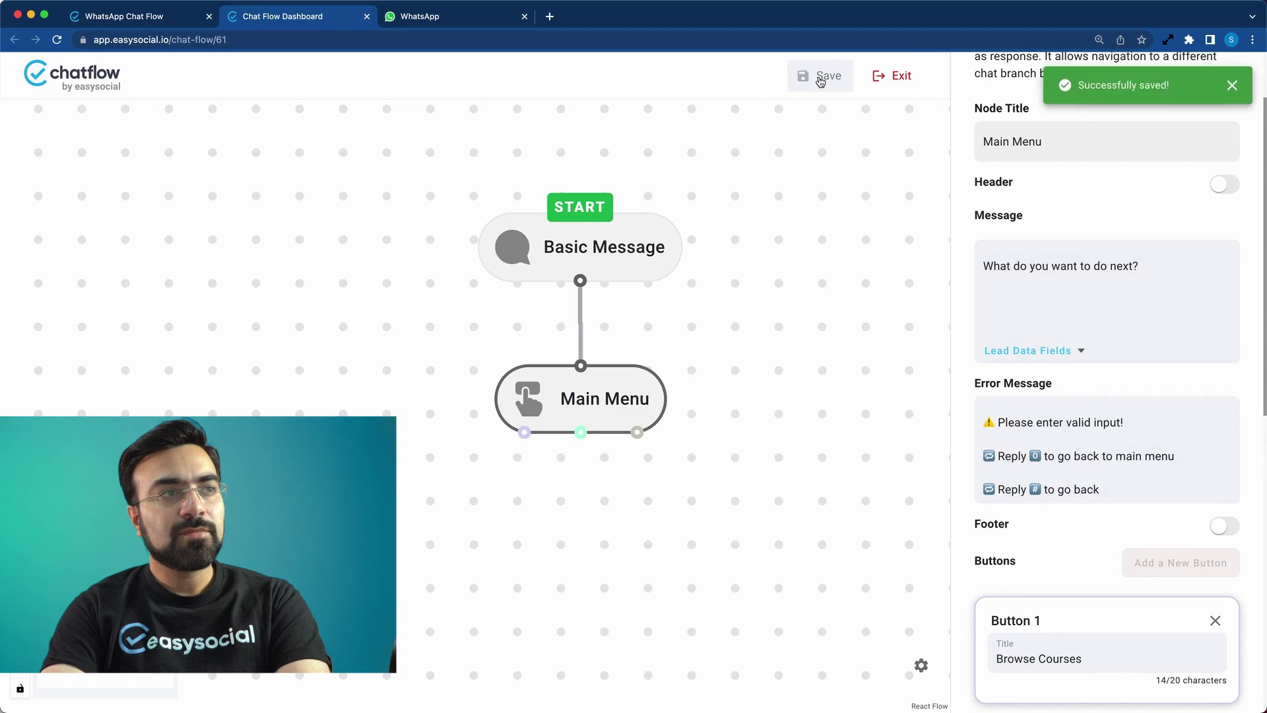
- Test the flow in WhatsApp Web by sending "0", replying with a first name and choosing Browse Courses
click(416, 16)
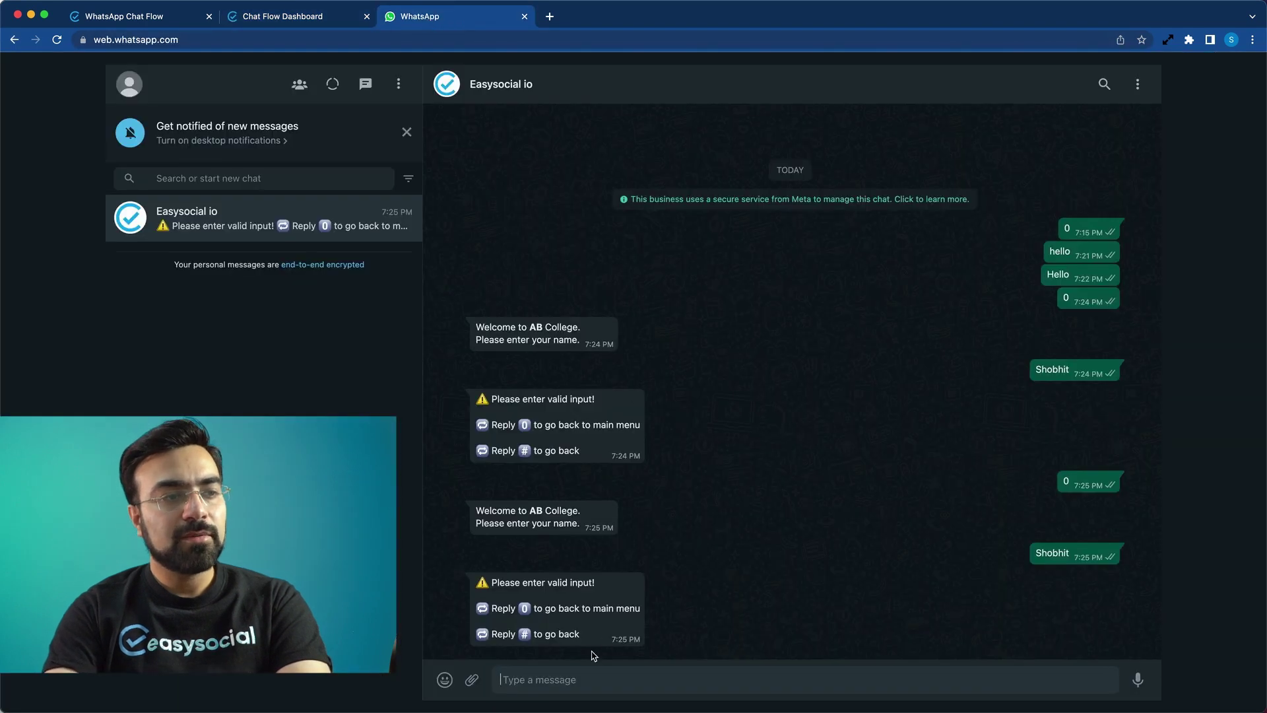
click(667, 683)
text(0)
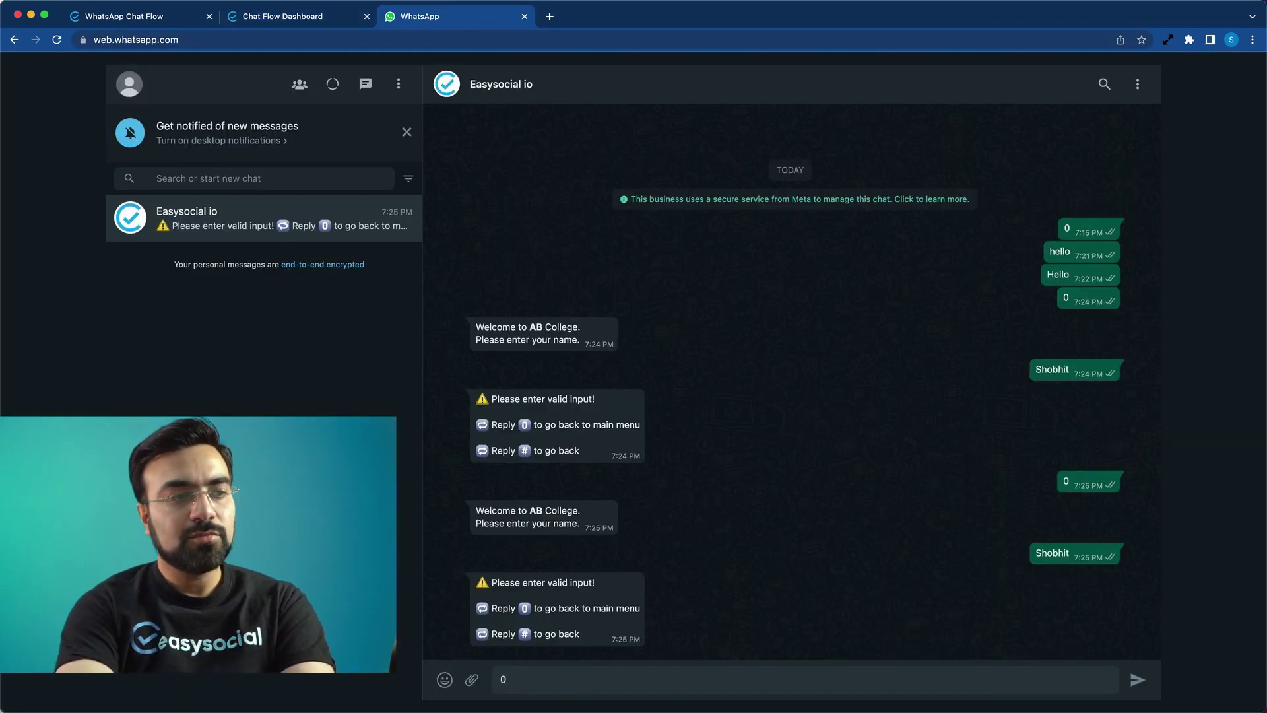
key(Return)
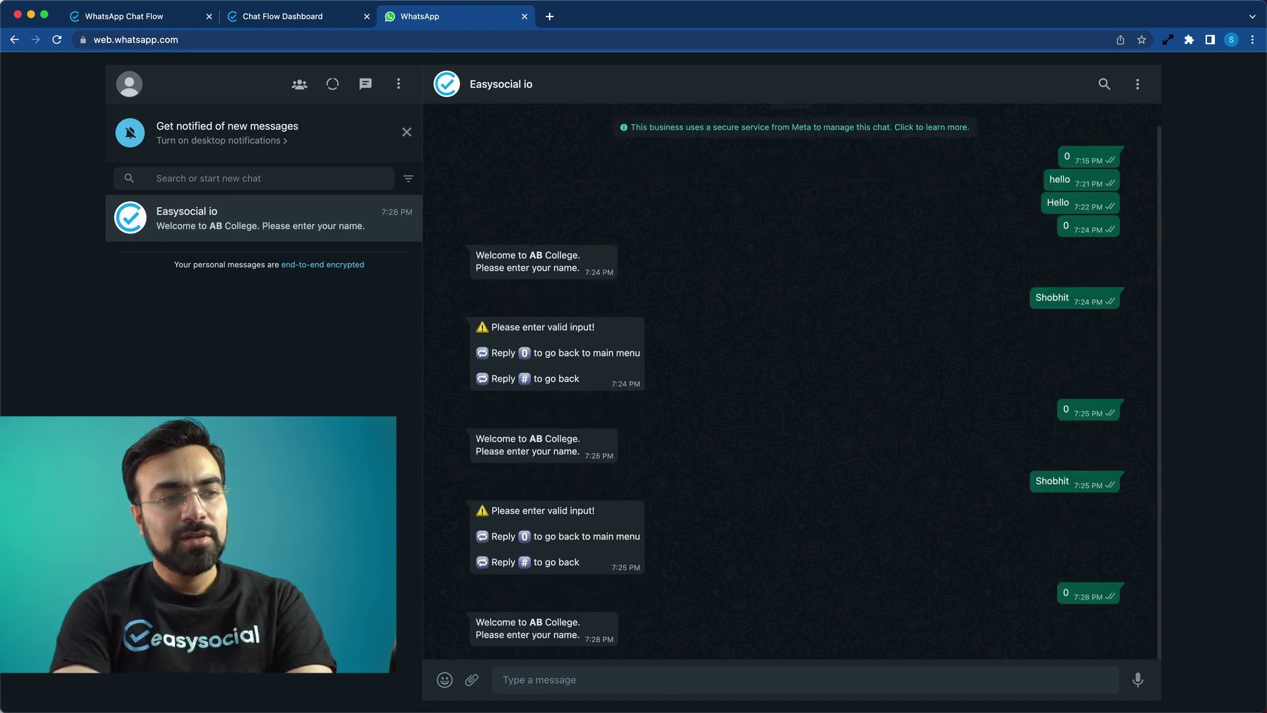
text(Shobhit)
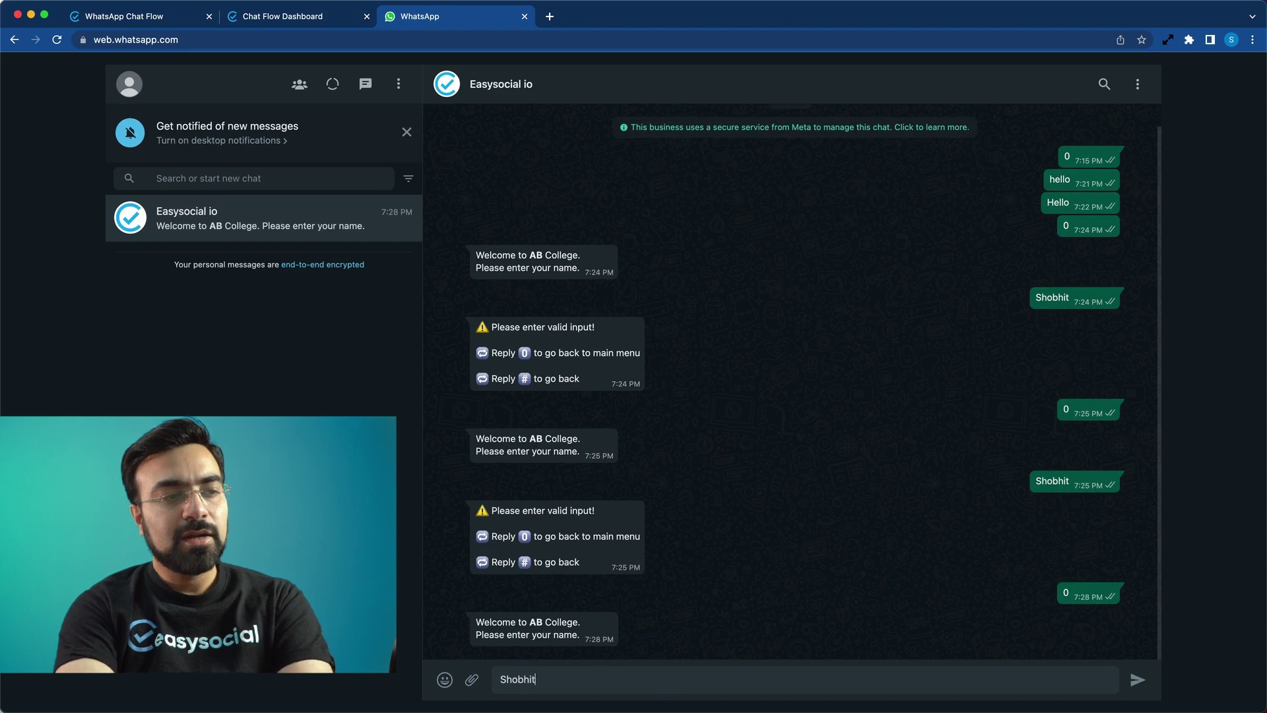
key(Return)
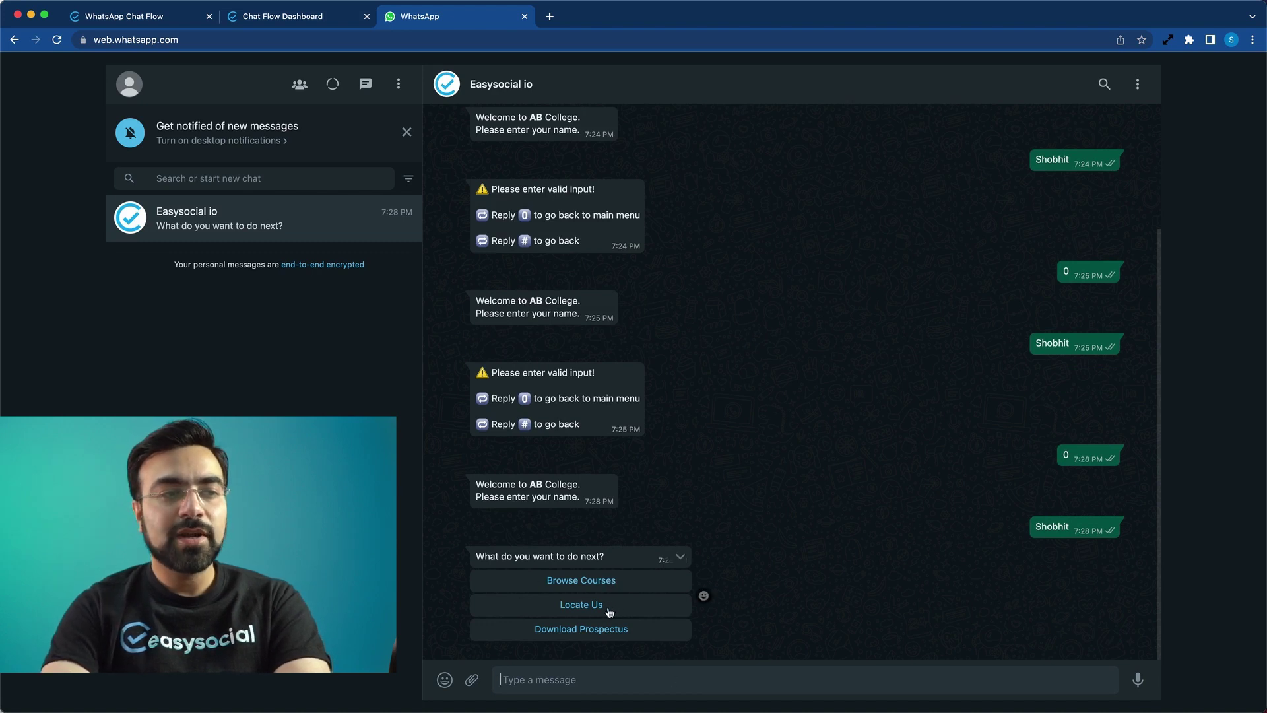
click(638, 586)
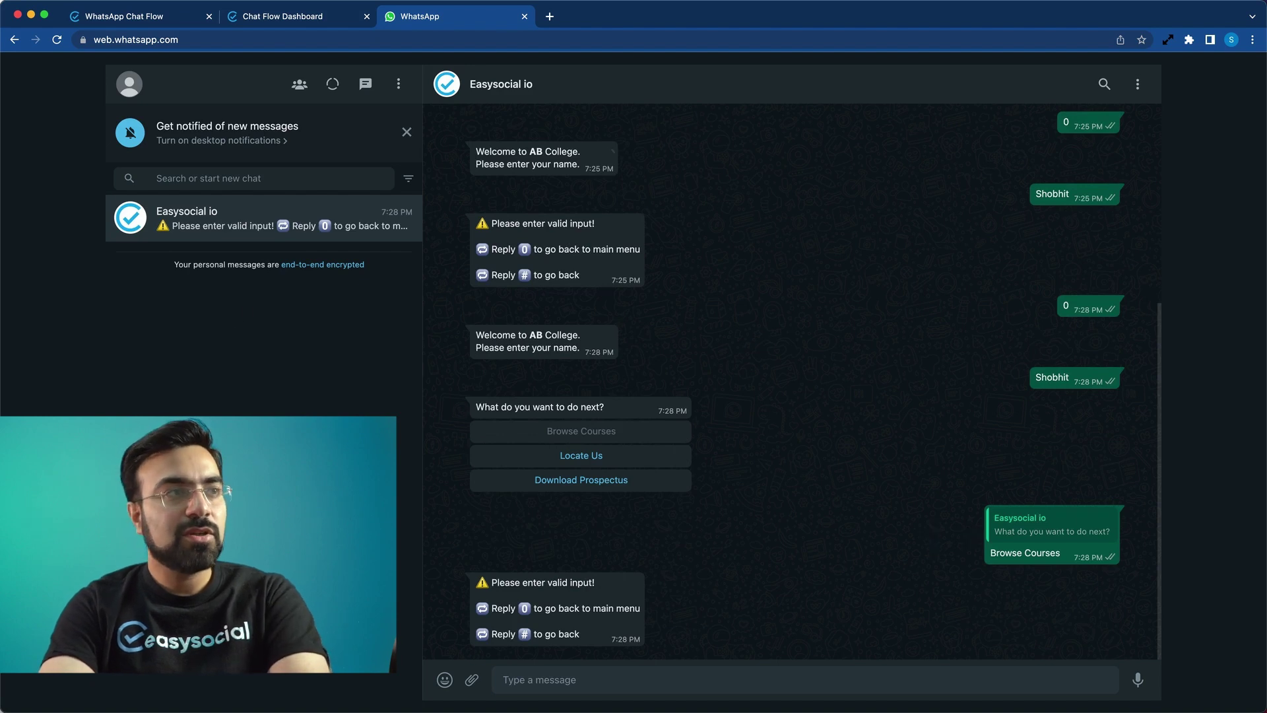
- Return to the Chat Flow Dashboard and check which lead data field stores the Basic Message node's user input
click(278, 17)
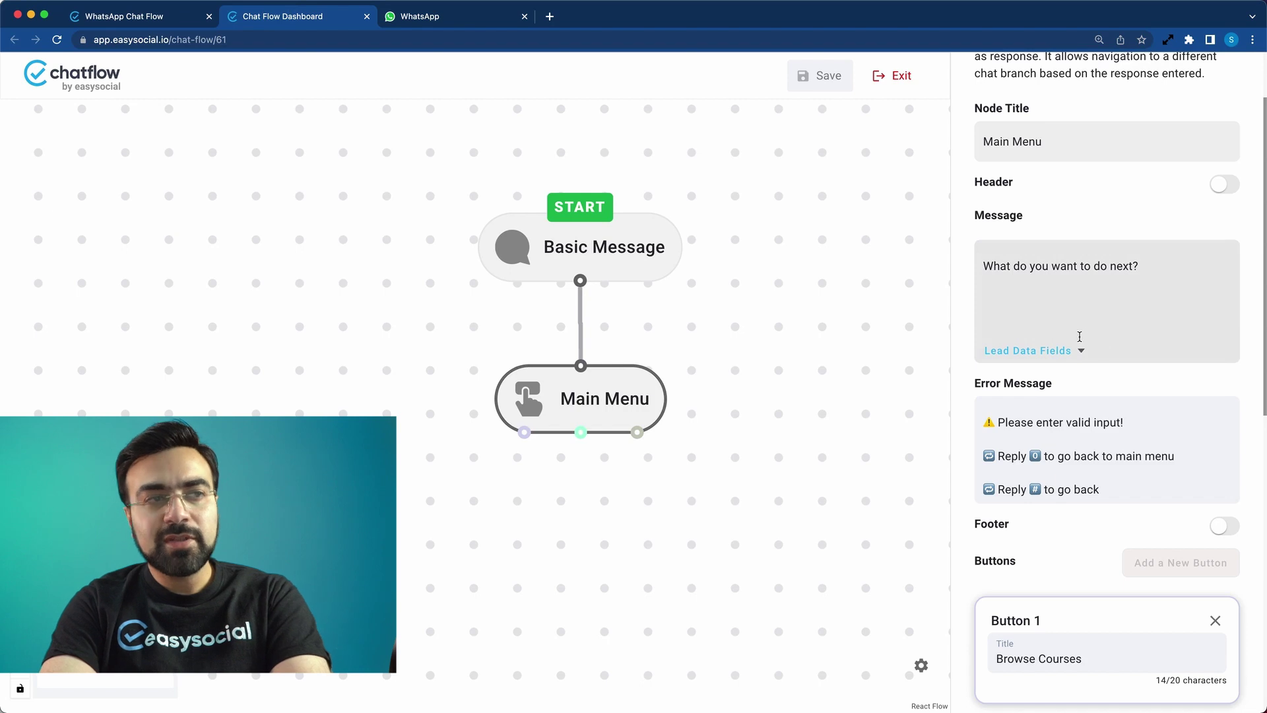
click(978, 295)
click(602, 247)
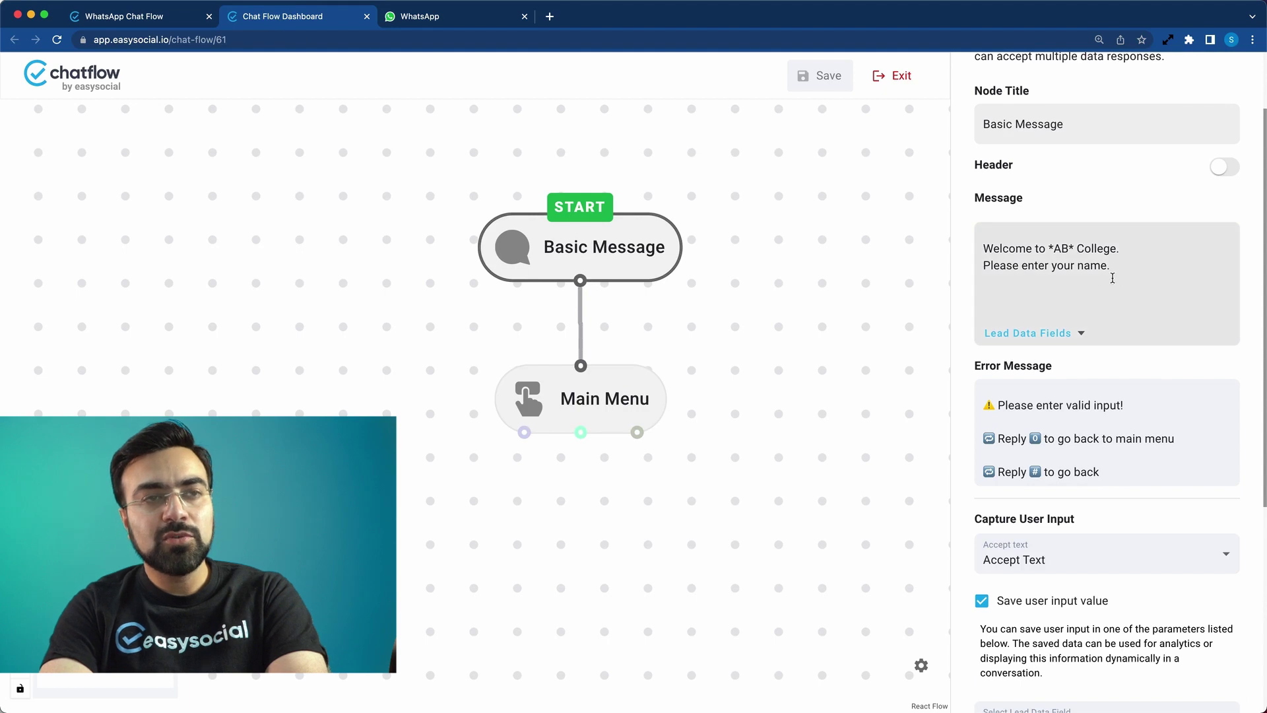
scroll(1112, 278, down, 5)
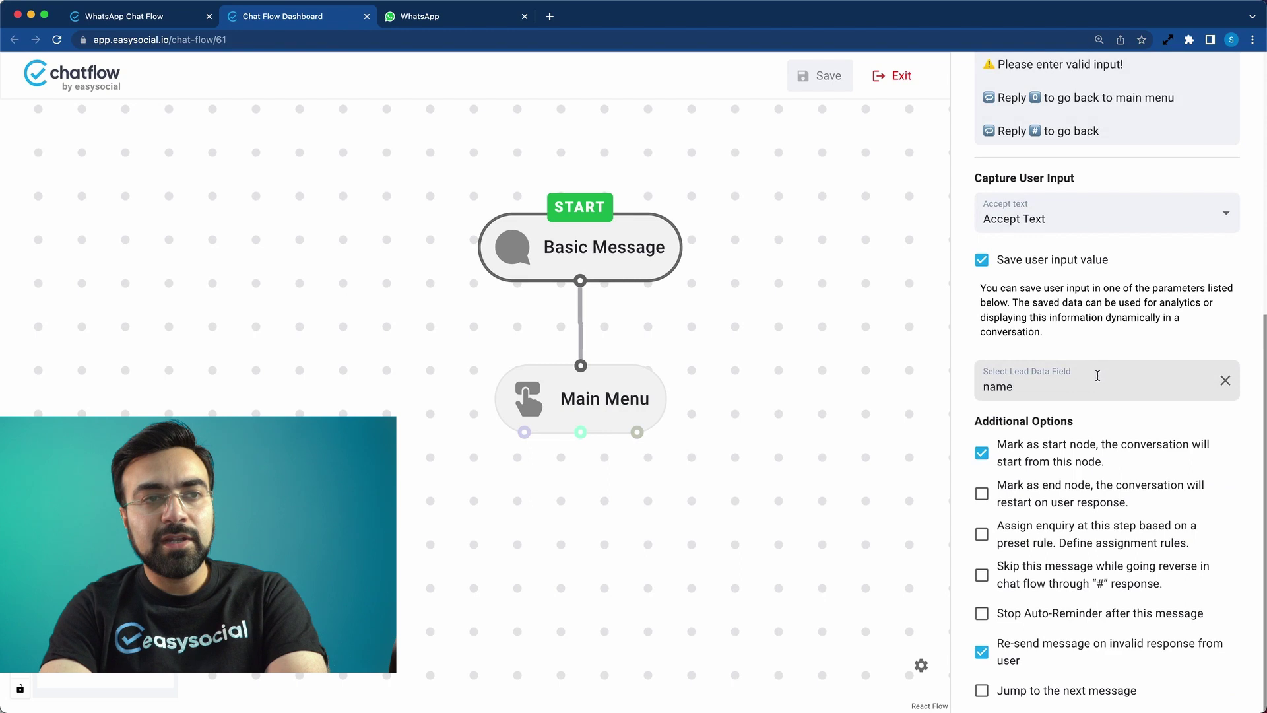
- Add the line "Dear [name]," above the question in the Main Menu node's message, inserting the name lead data field
click(572, 390)
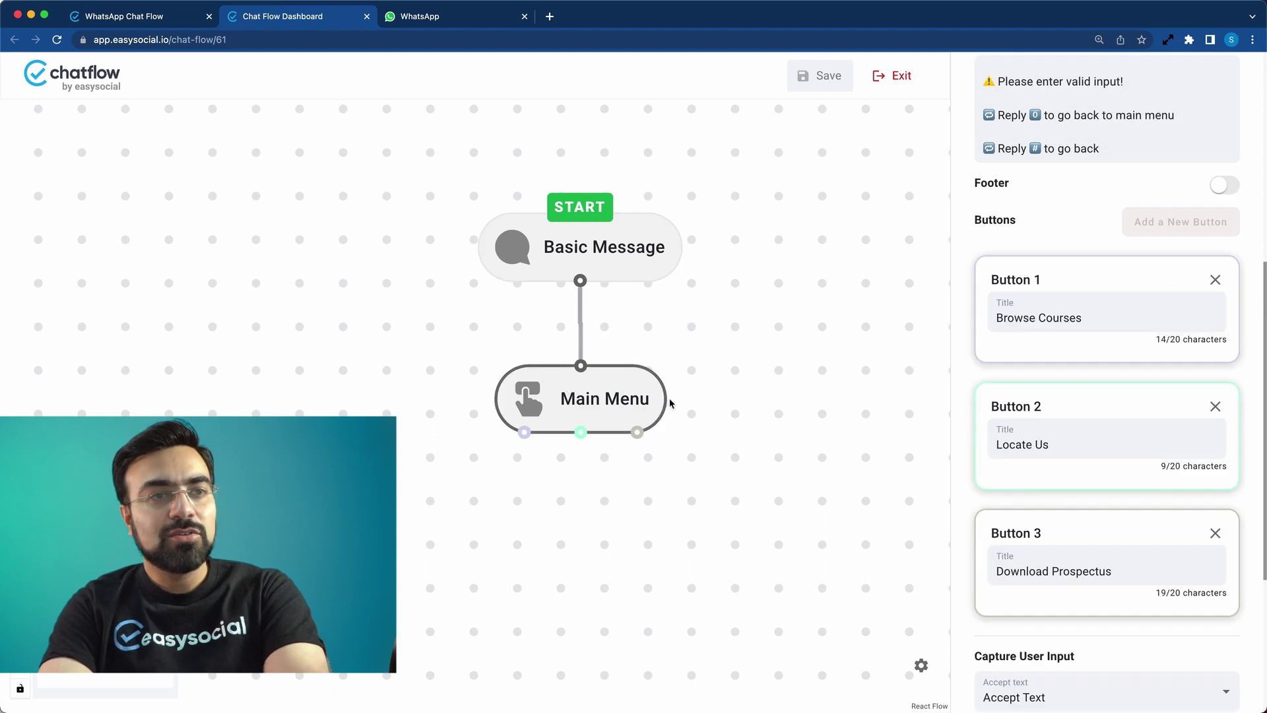
scroll(959, 318, up, 5)
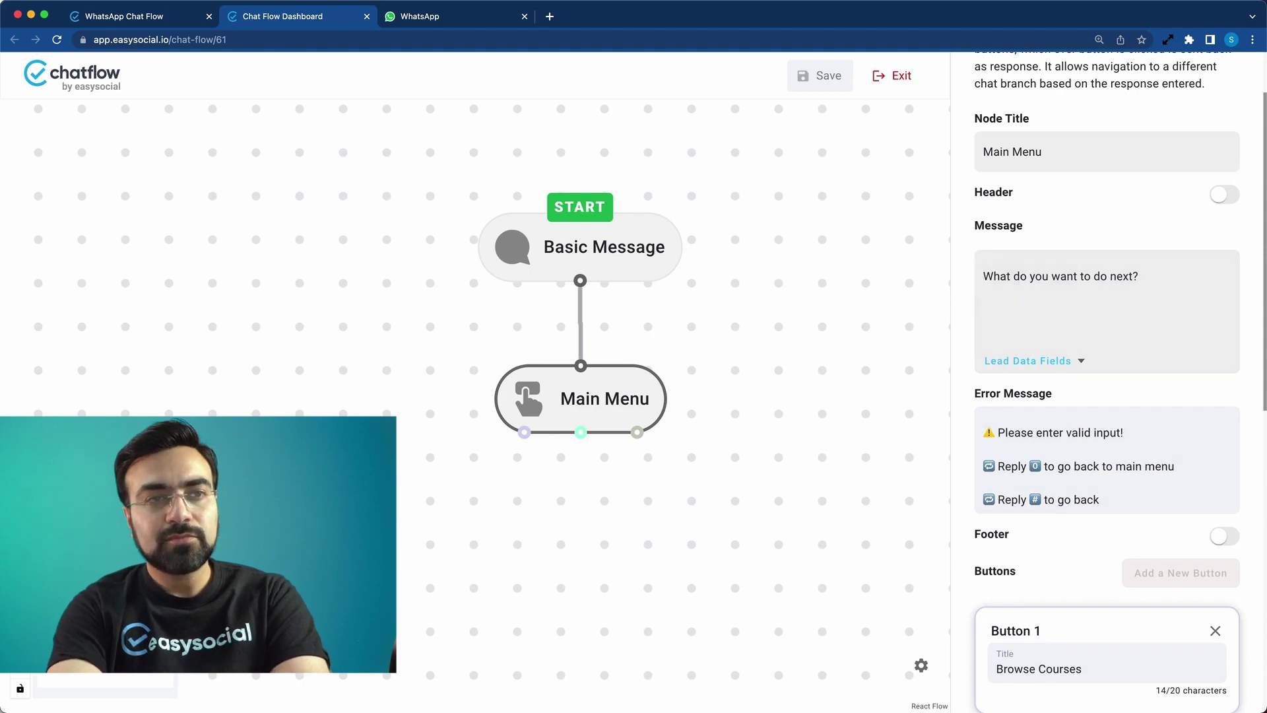
click(983, 276)
key(Return)
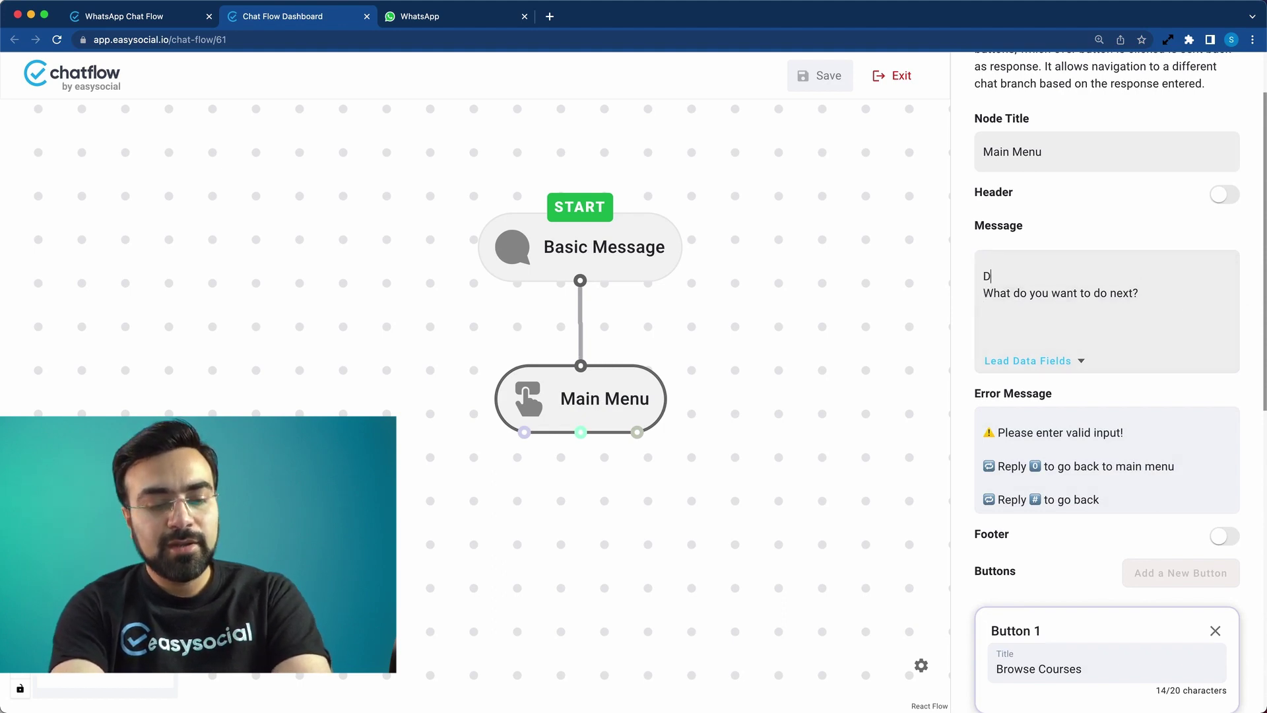
text(Dear)
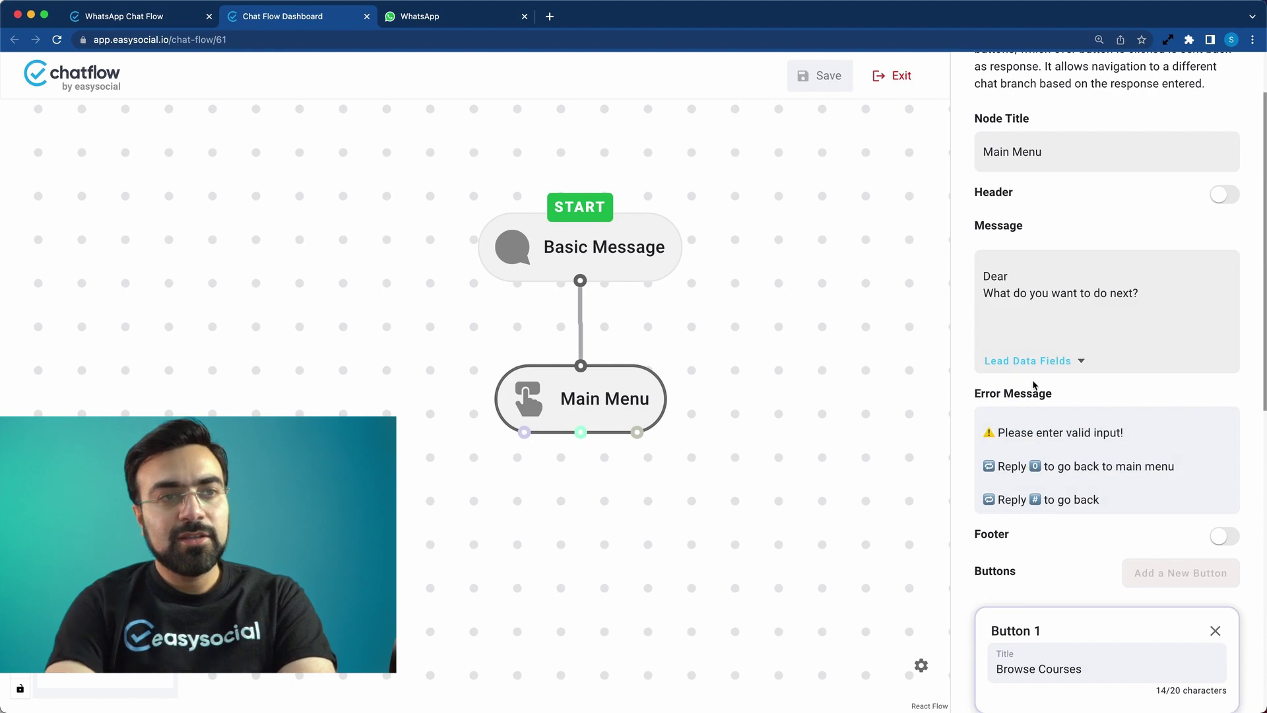
click(1028, 361)
click(1009, 417)
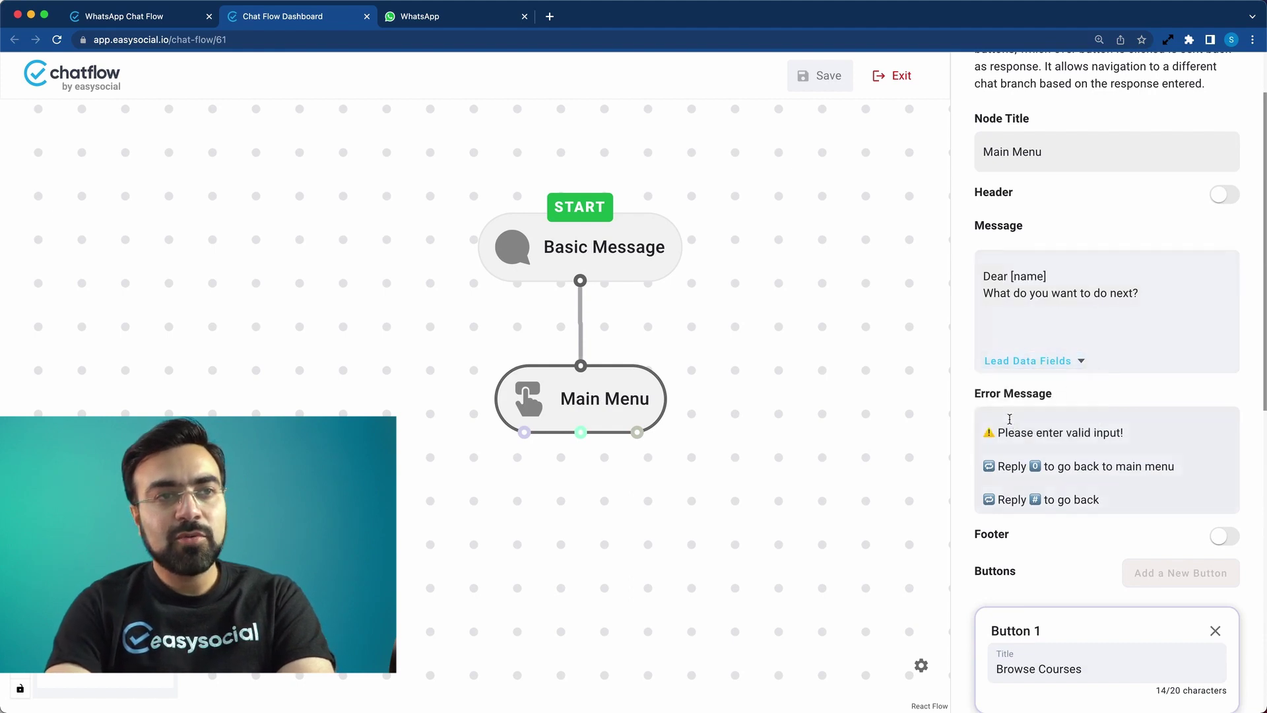
text(,)
scroll(996, 364, up, 2)
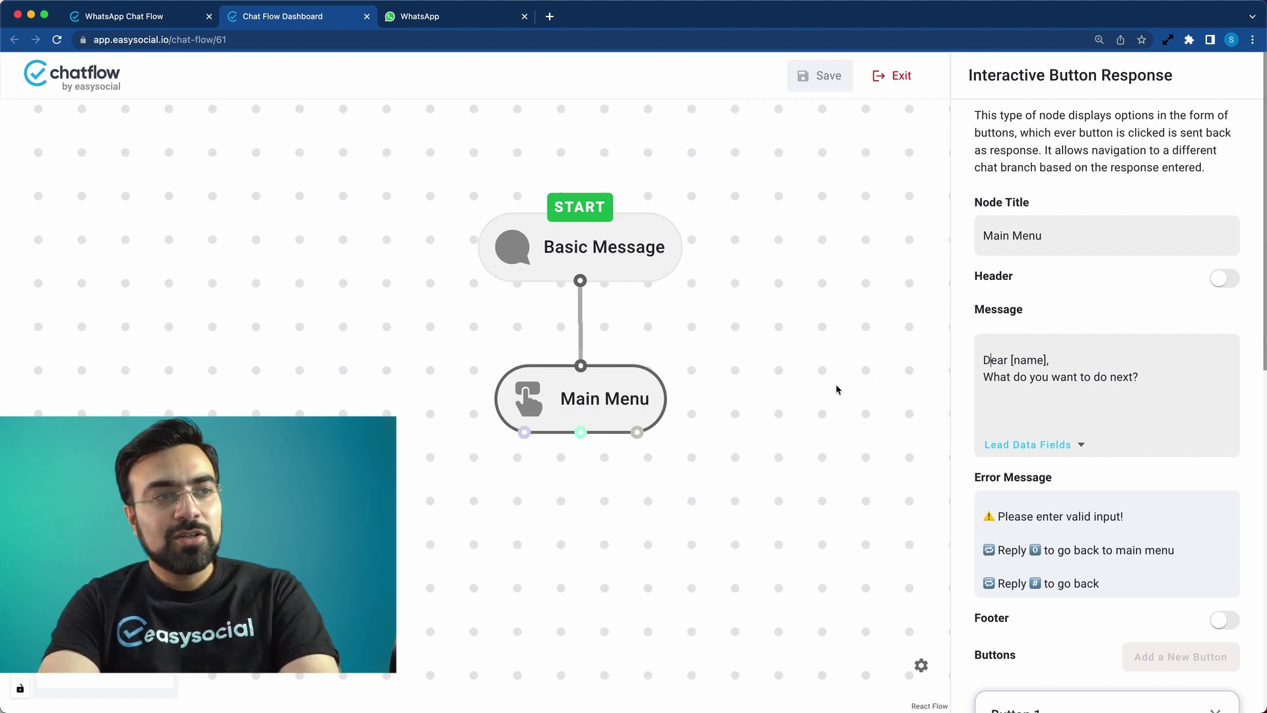
- Review the Main Menu node's message and its three button titles against the node's output connectors
click(719, 426)
click(574, 416)
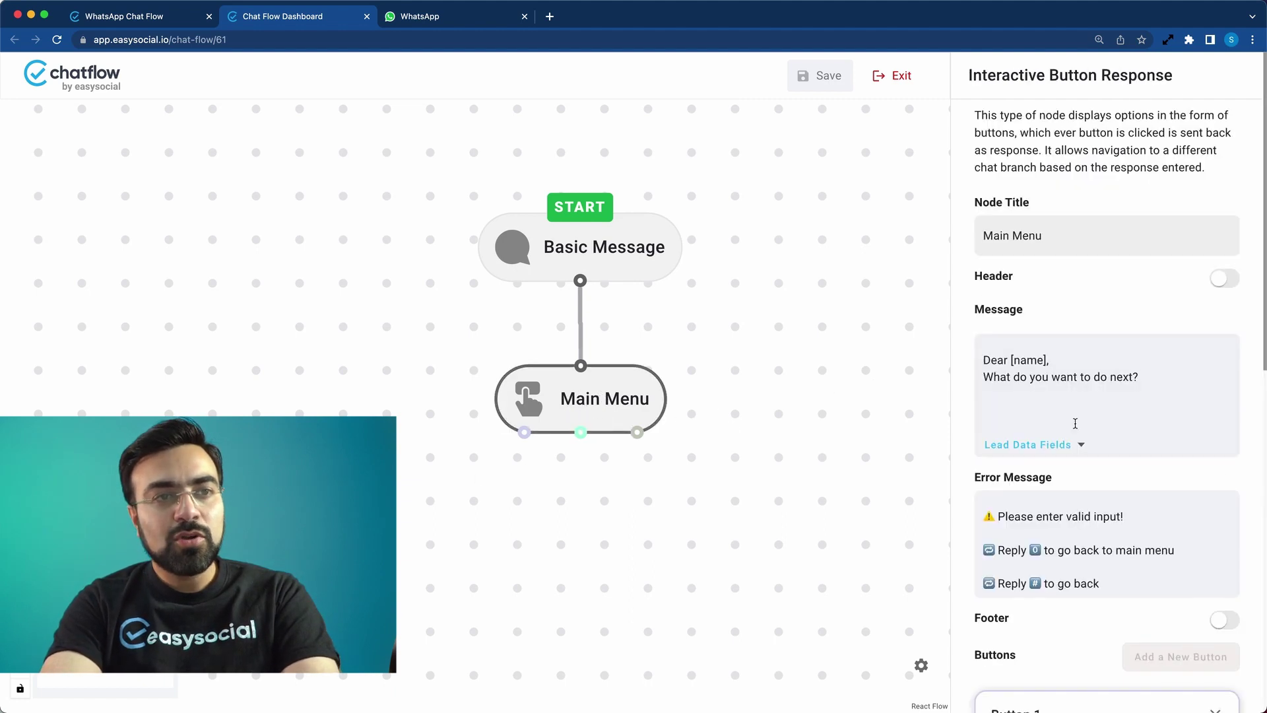
scroll(1083, 421, down, 5)
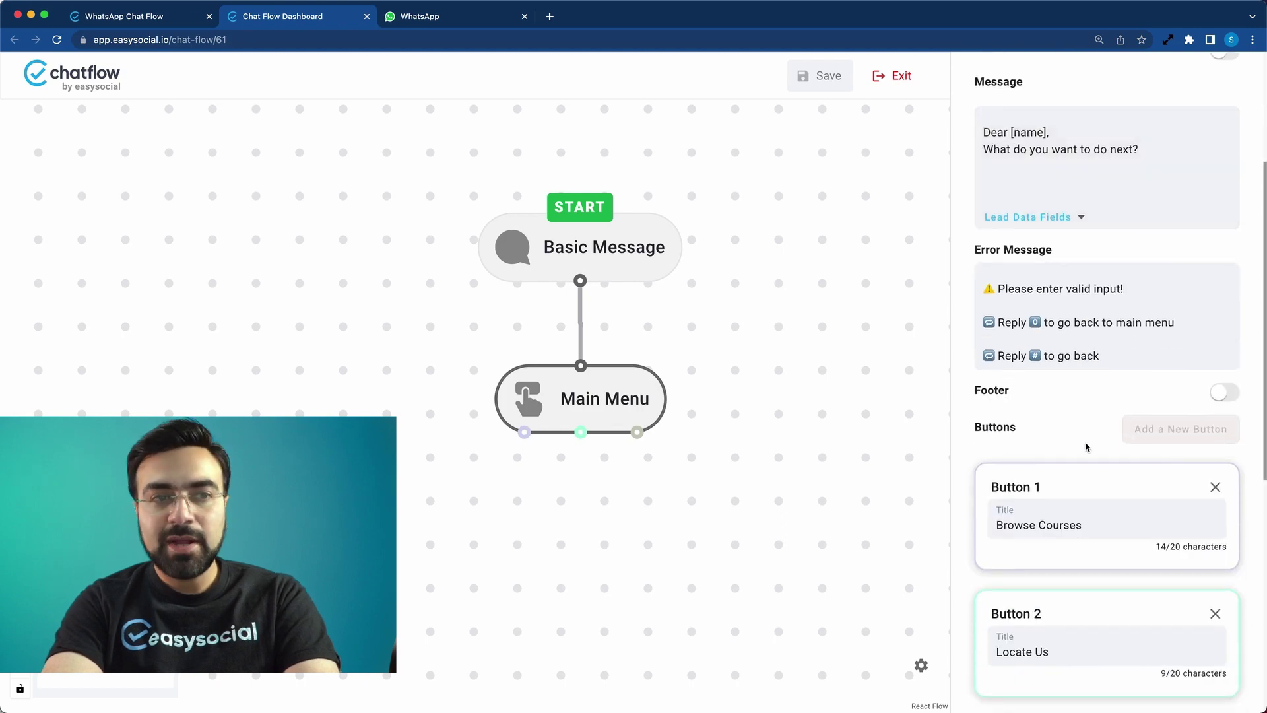
scroll(1094, 473, down, 3)
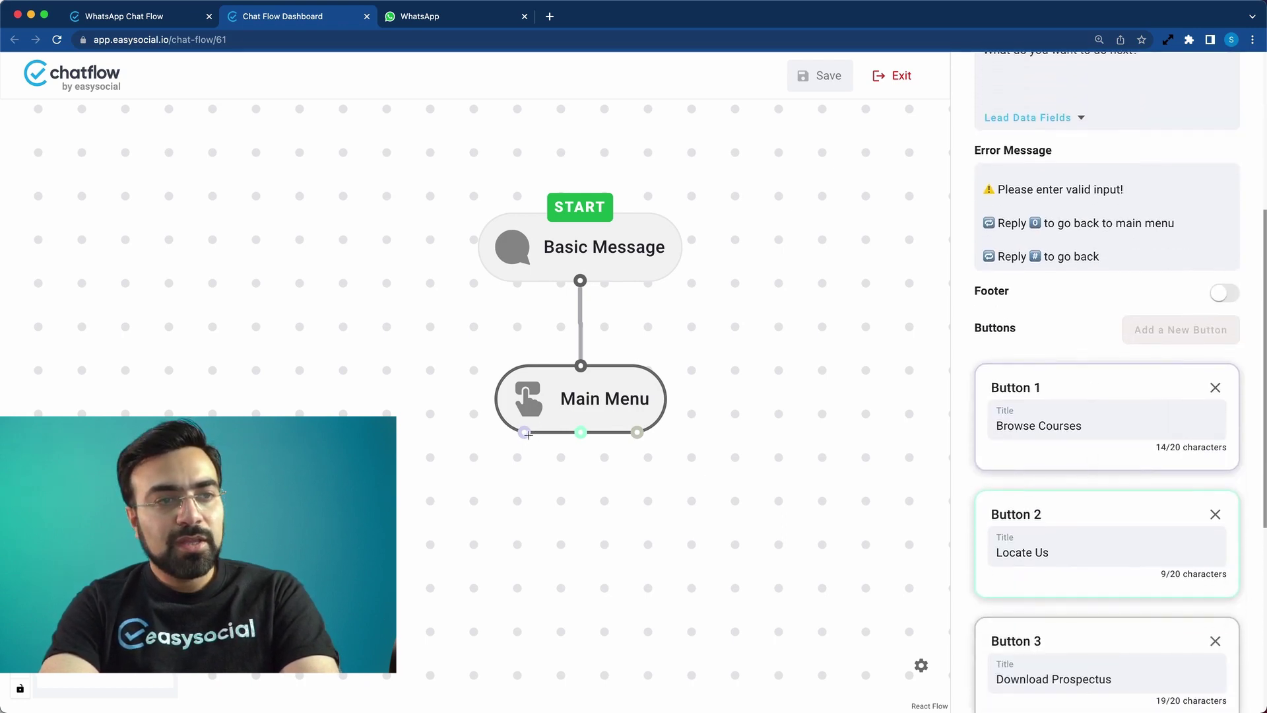
scroll(1055, 407, down, 3)
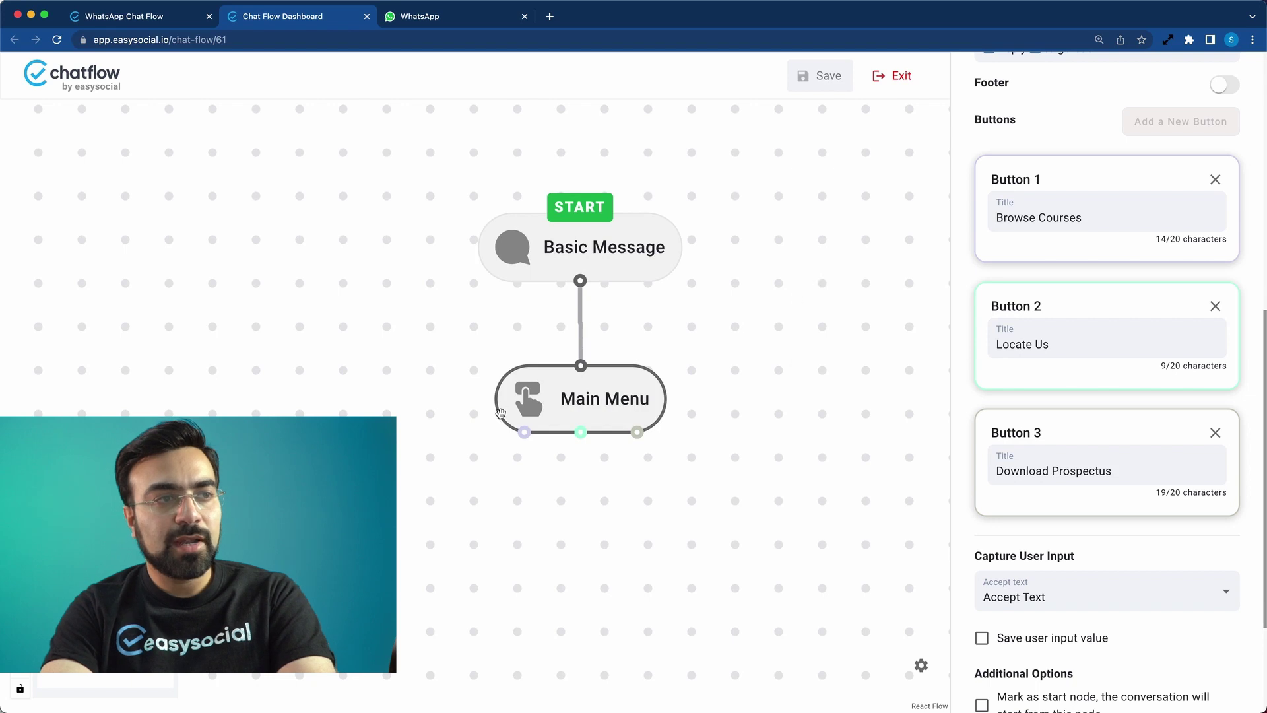
- Add an Interactive List Response node below the Main Menu node and connect the Main Menu's first button output to it
click(811, 306)
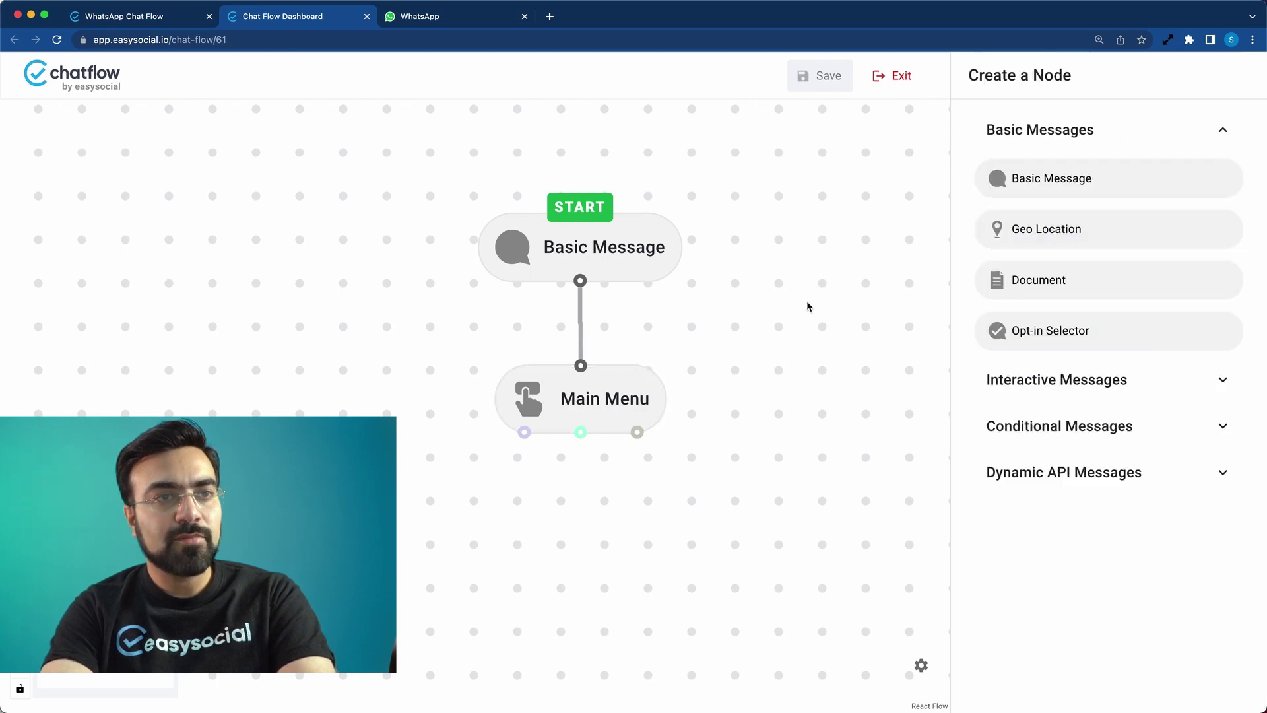
click(985, 375)
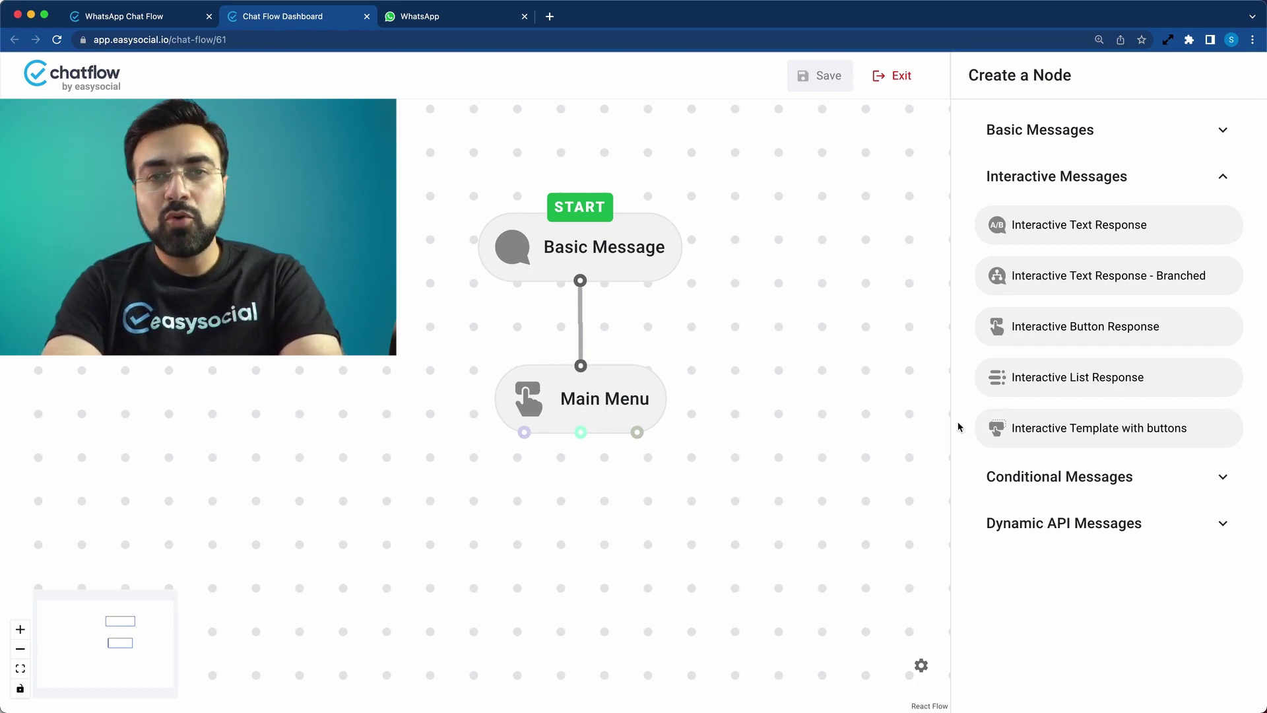
mouse_move(1144, 389)
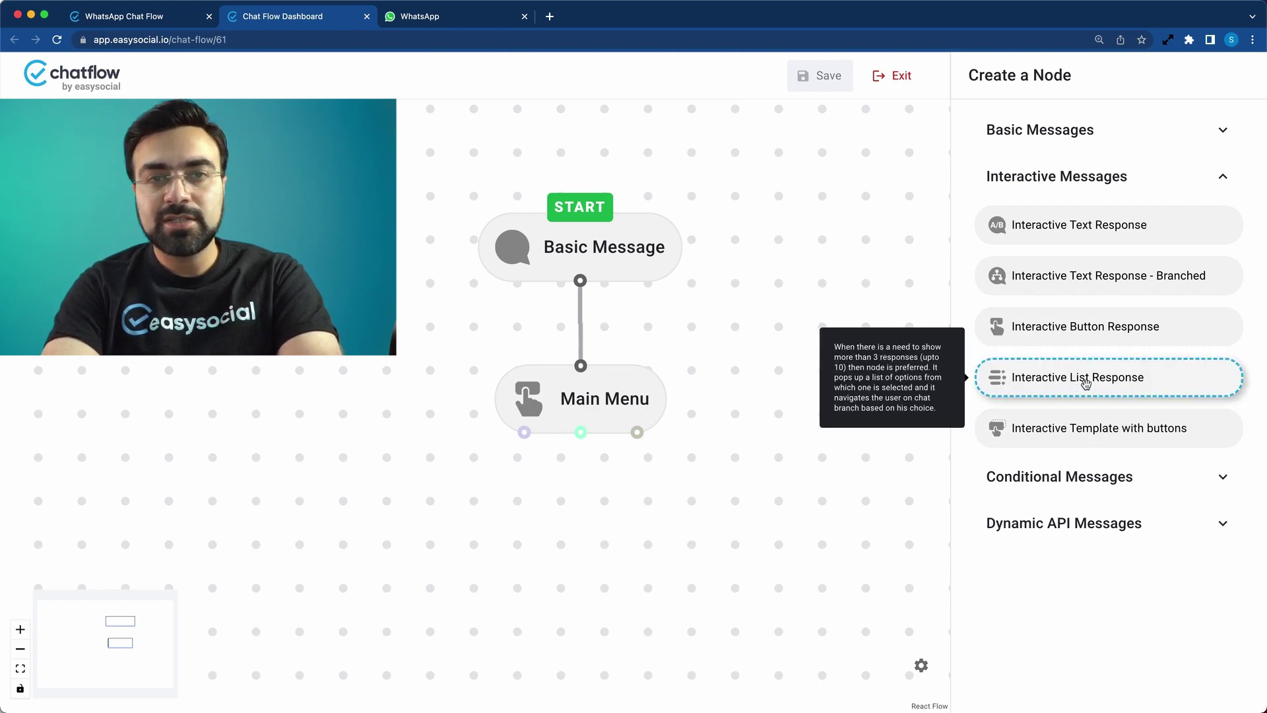
drag(1086, 383, 636, 553)
drag(851, 568, 462, 538)
drag(524, 432, 427, 501)
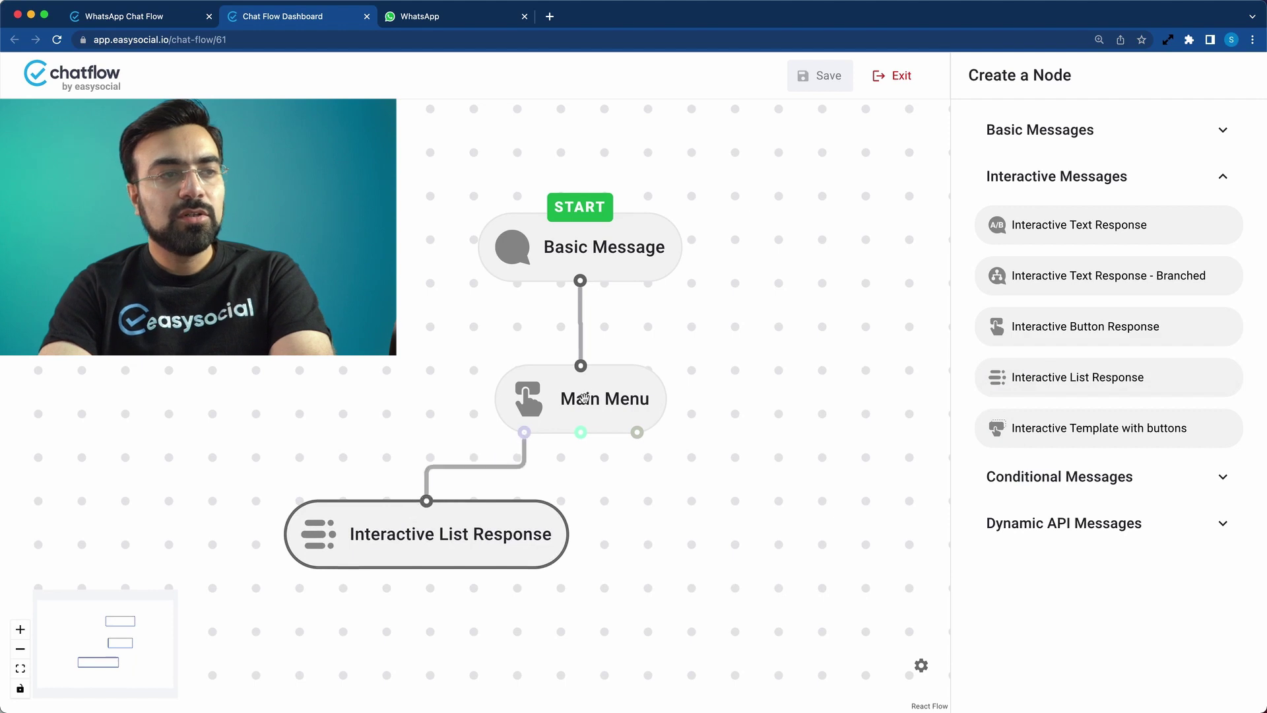
- Set the node title of the Interactive List Response node to "Courses"
scroll(795, 429, down, 3)
click(469, 388)
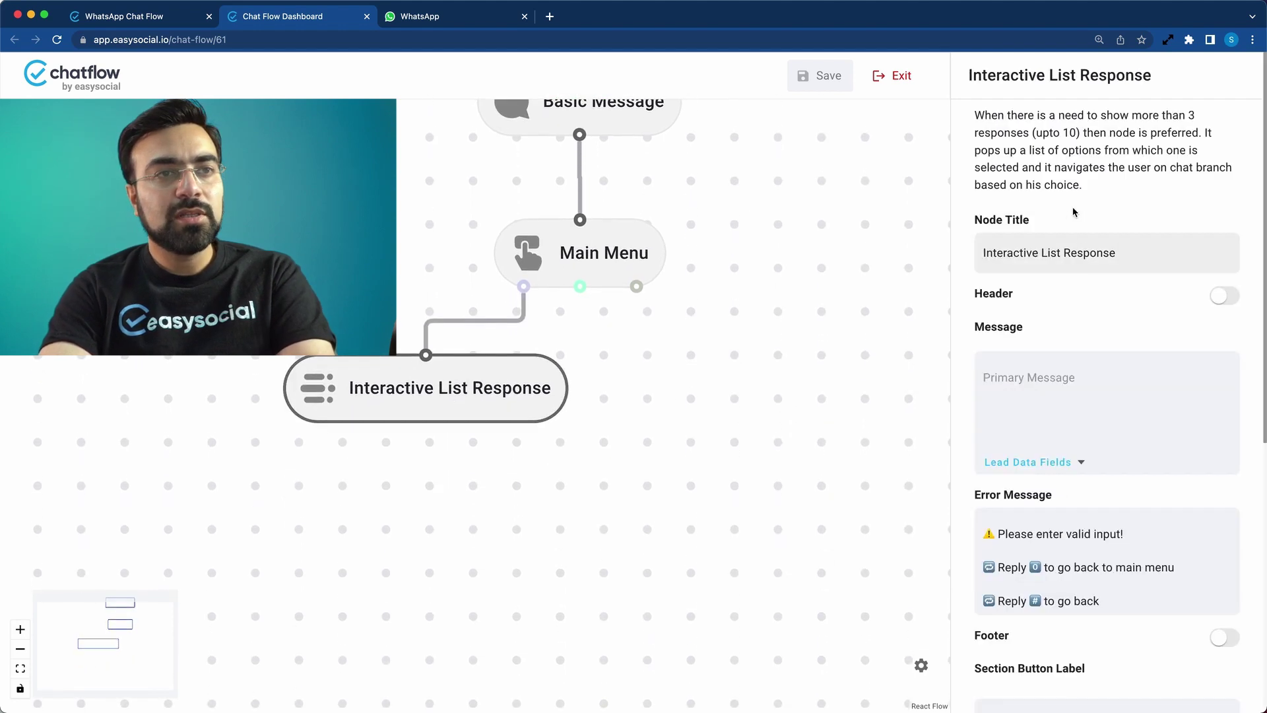
triple_click(1078, 243)
text(Cours)
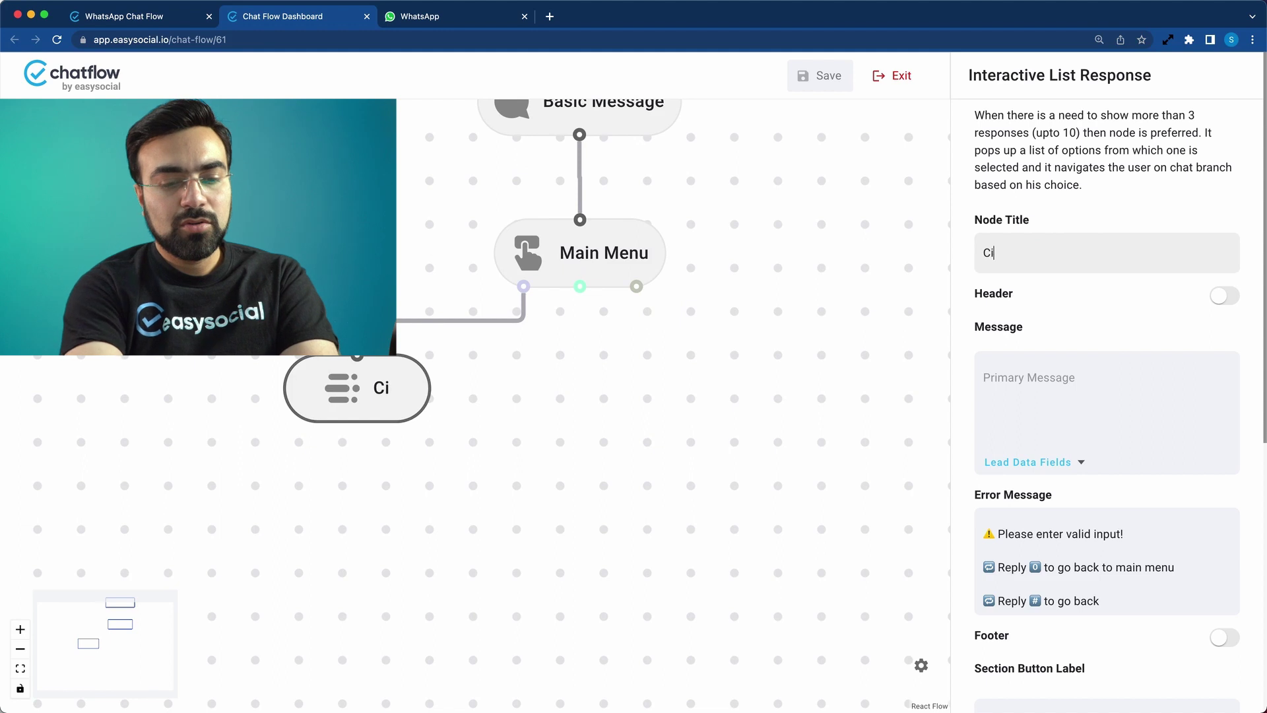
text(es)
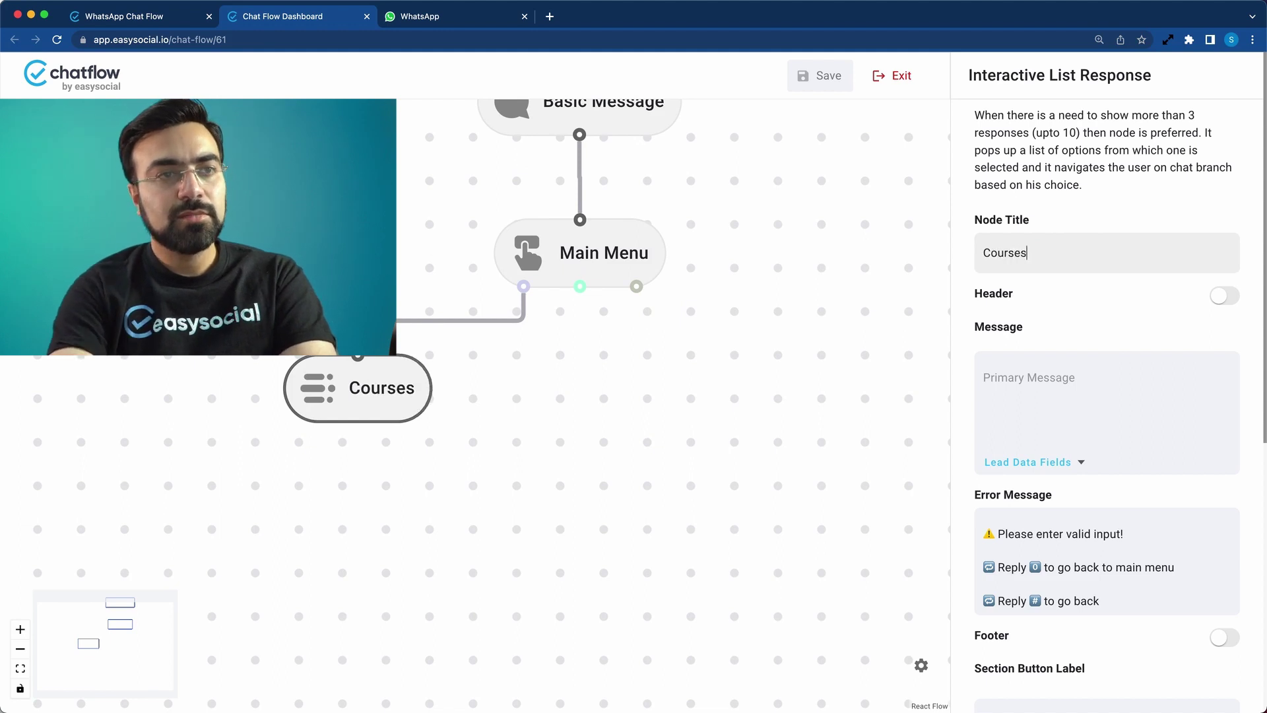
- Enter "Please select from the list of courses below." as the Courses node's message
click(1056, 376)
text(Pleas)
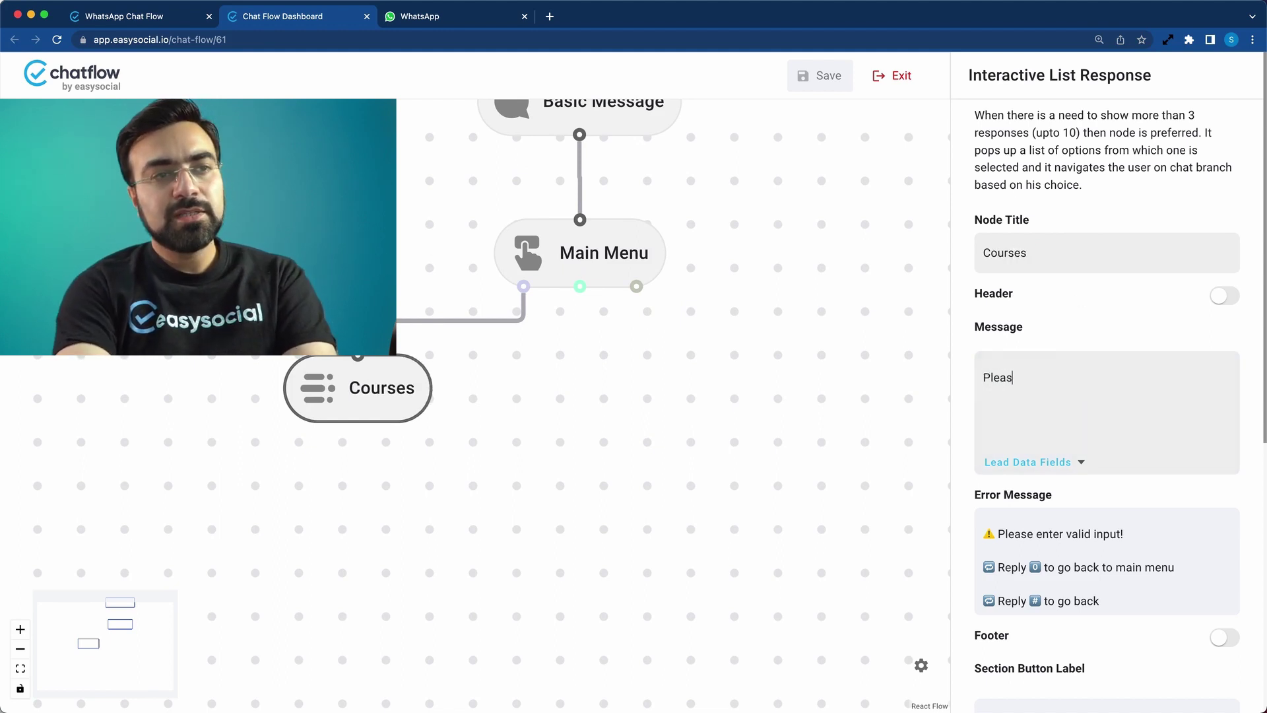
text(e cele)
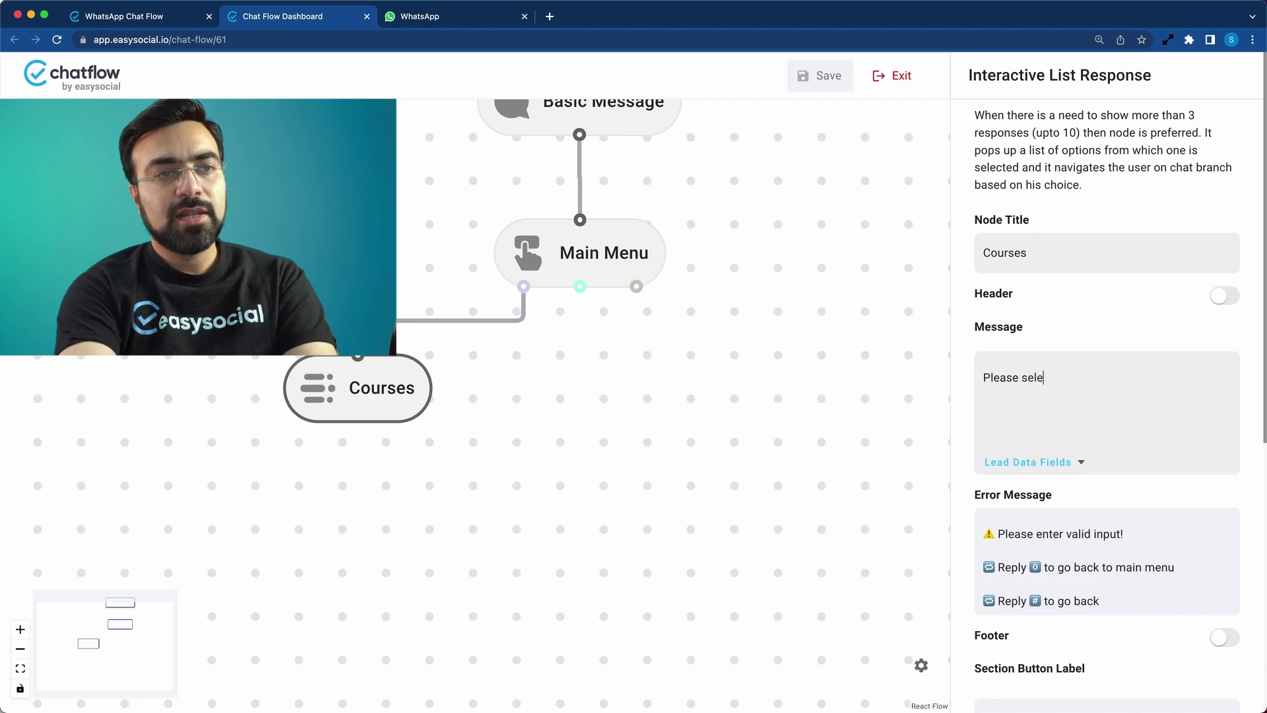
text(ct from the)
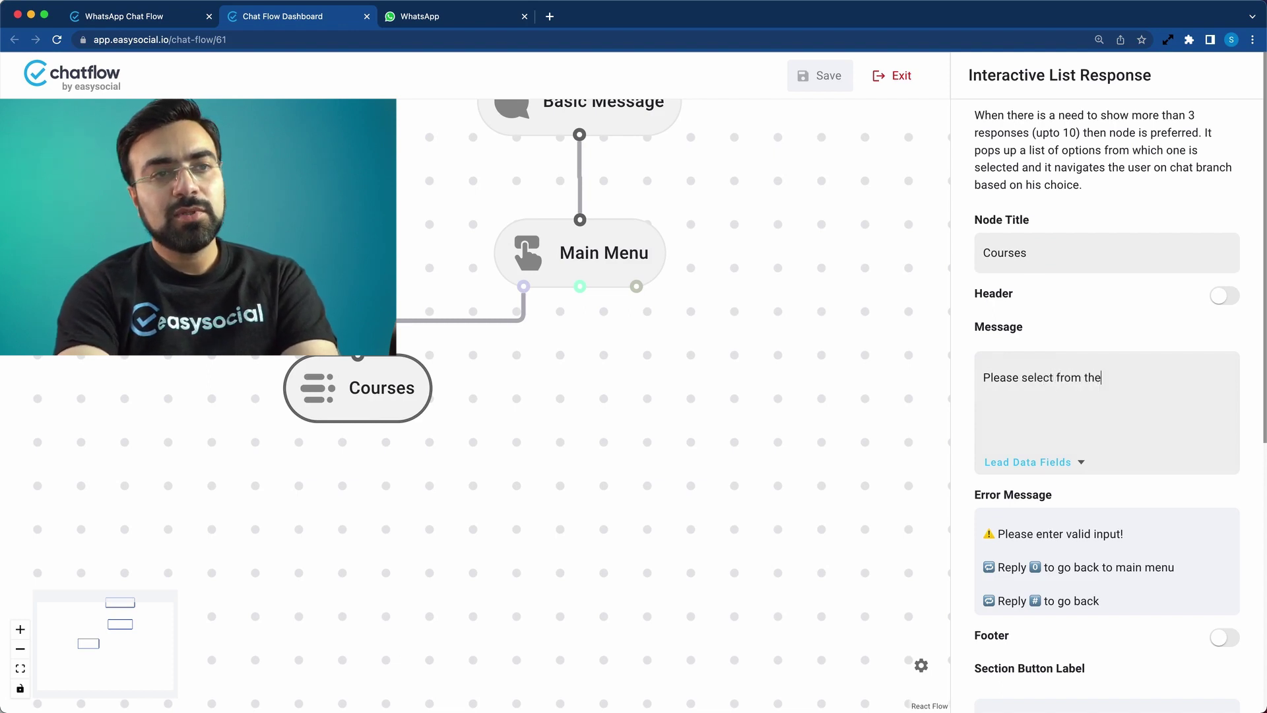
text( list of cous)
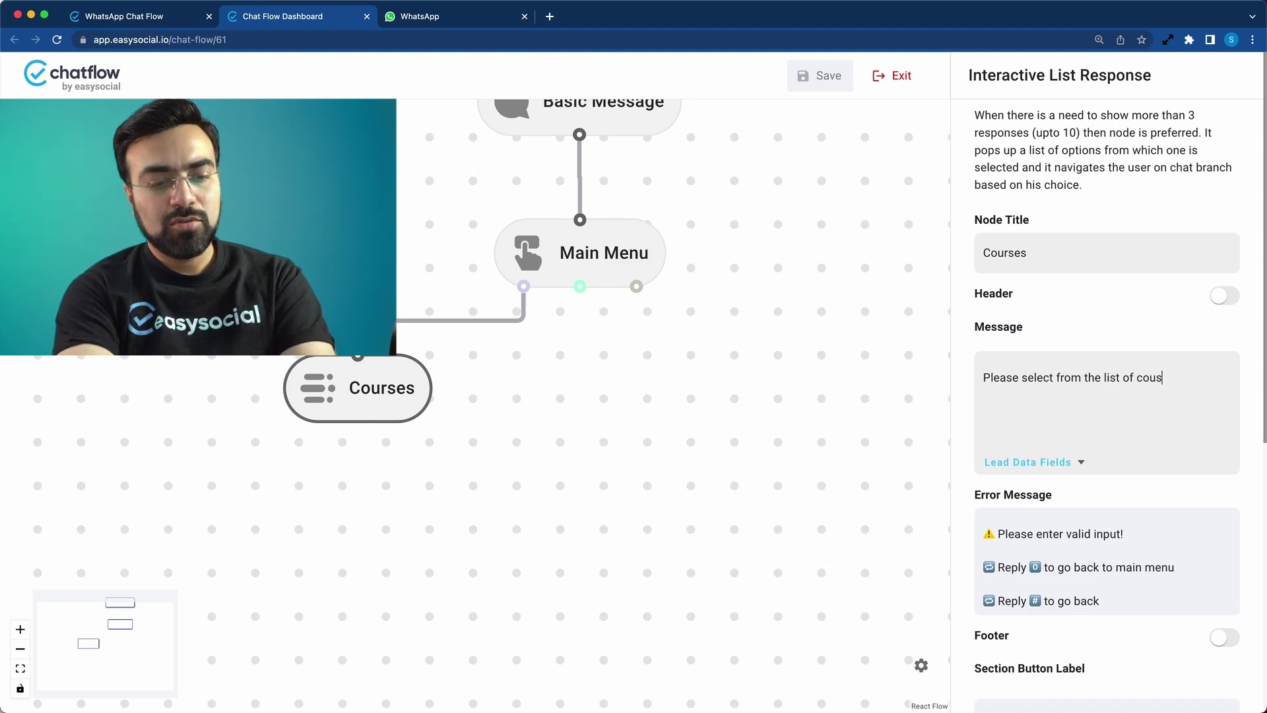
key(BackSpace)
text(rses below.)
- Enable the Courses node's footer and set its text to "powered by AB College"
scroll(1100, 389, down, 5)
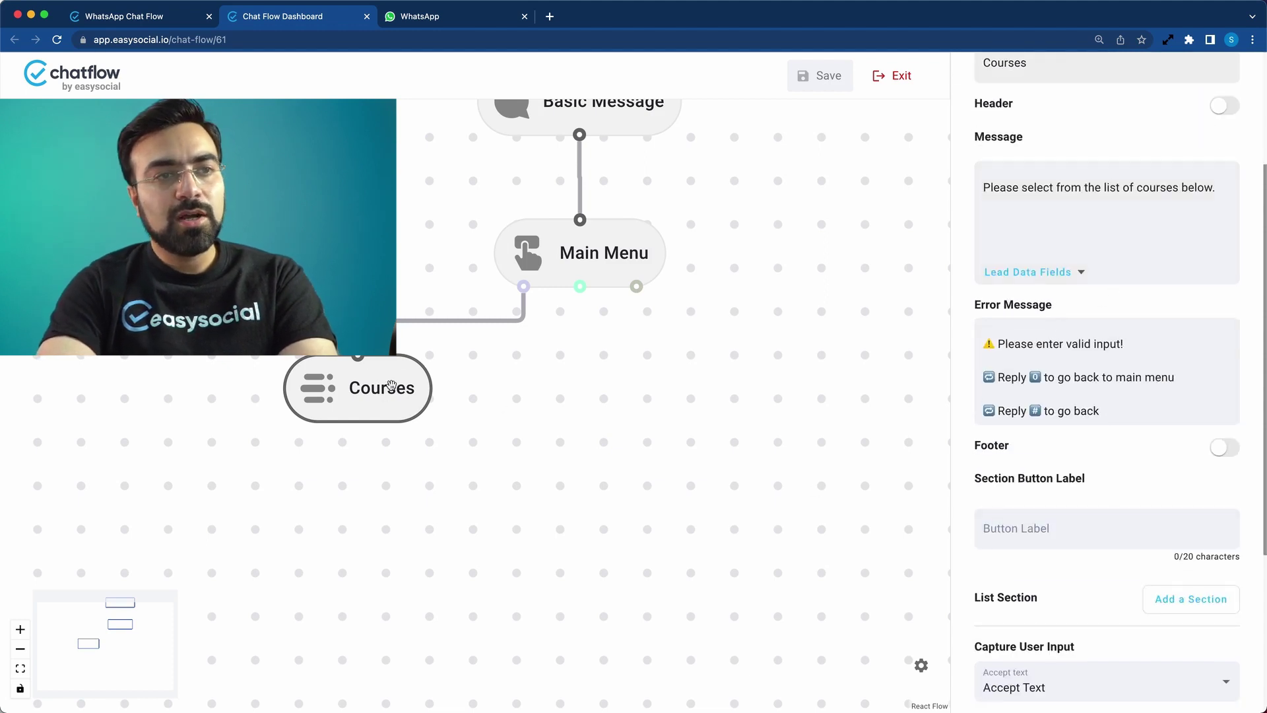
scroll(1174, 485, down, 3)
scroll(1168, 486, up, 6)
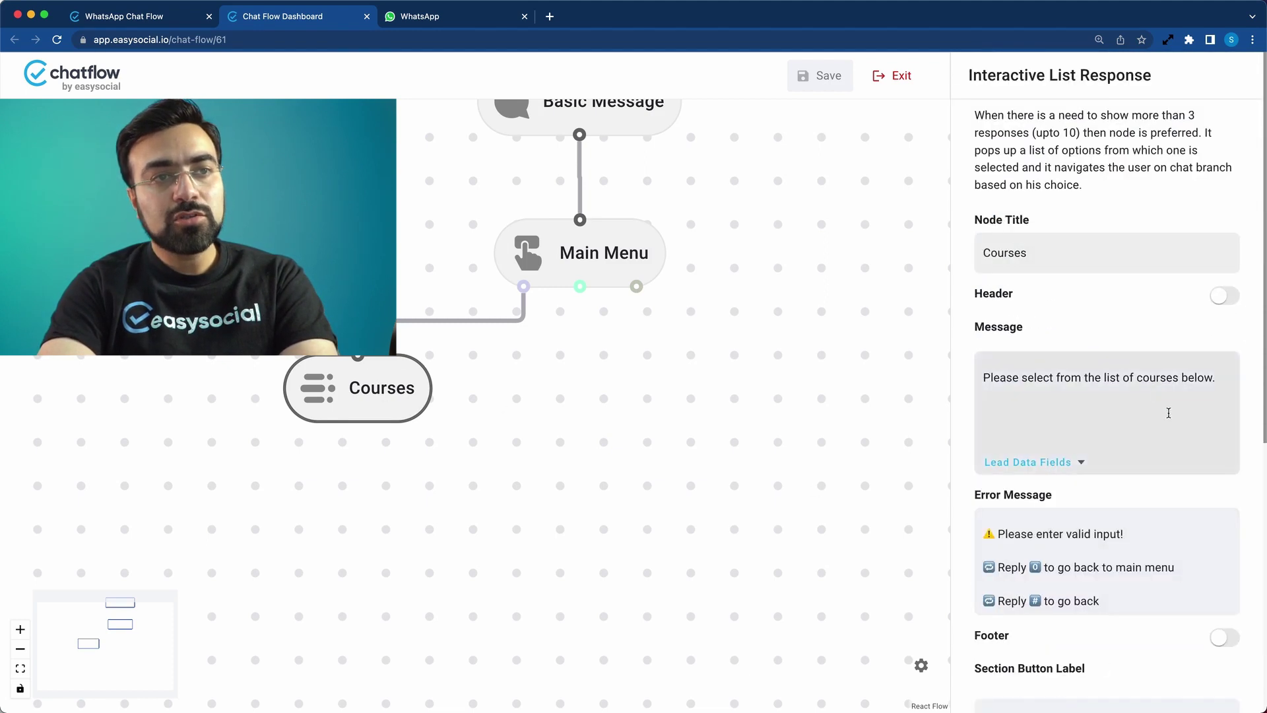
scroll(1169, 415, down, 5)
click(1219, 431)
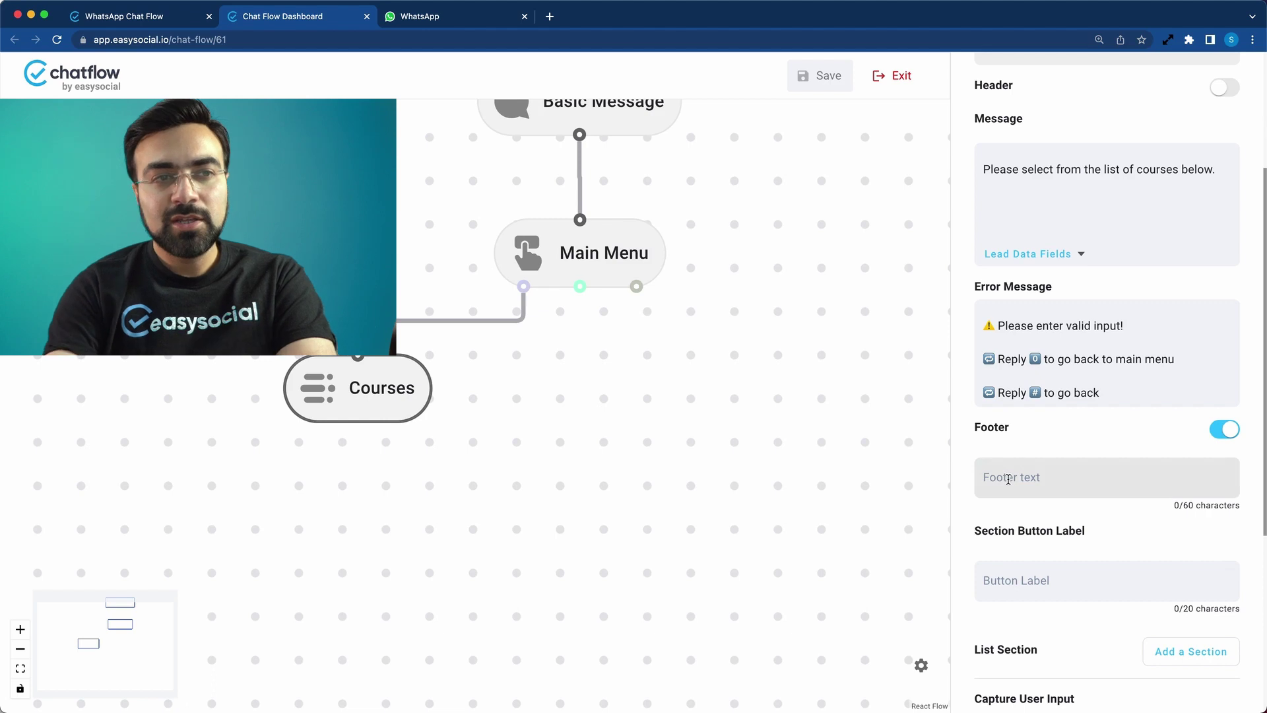
click(1008, 478)
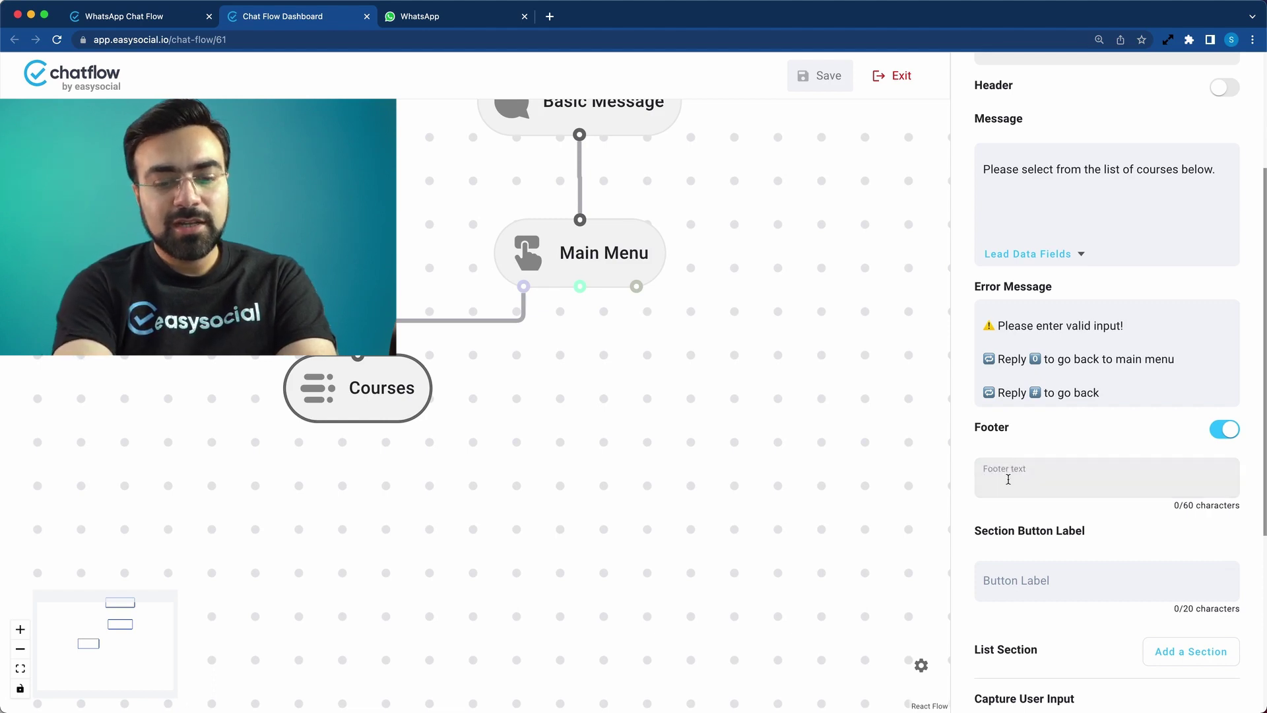
text(powere)
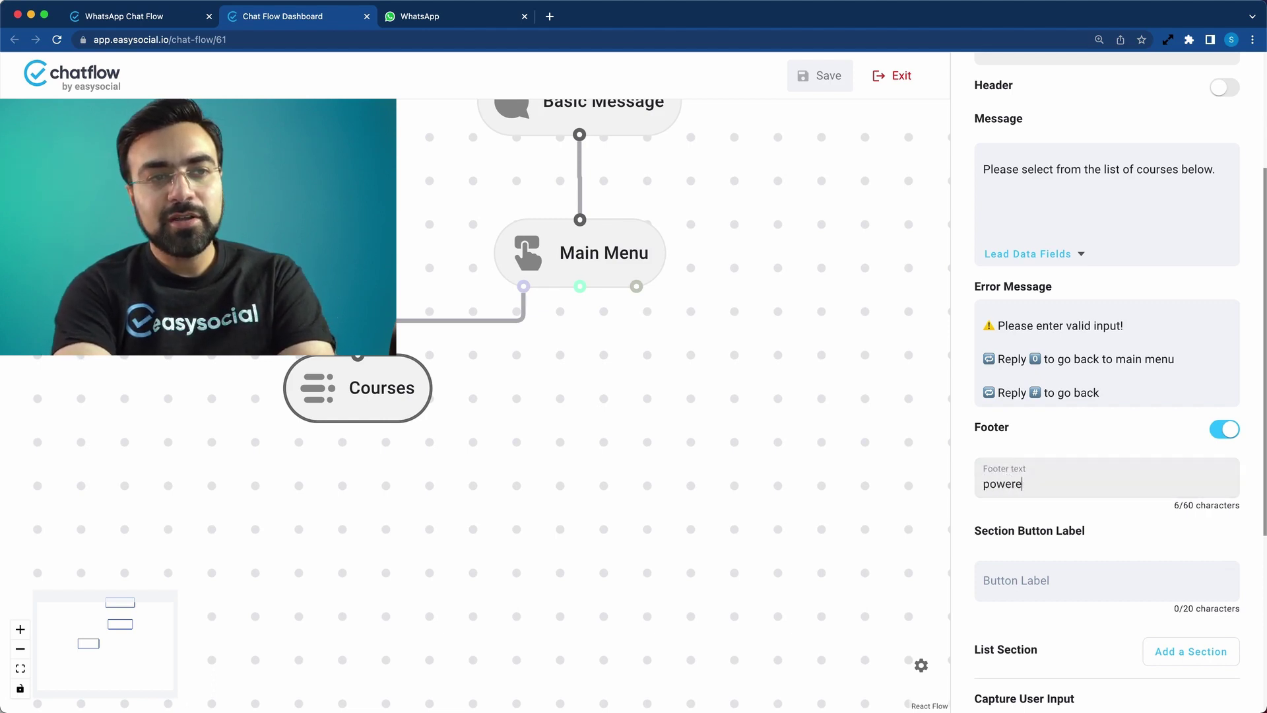
text(d by AB College)
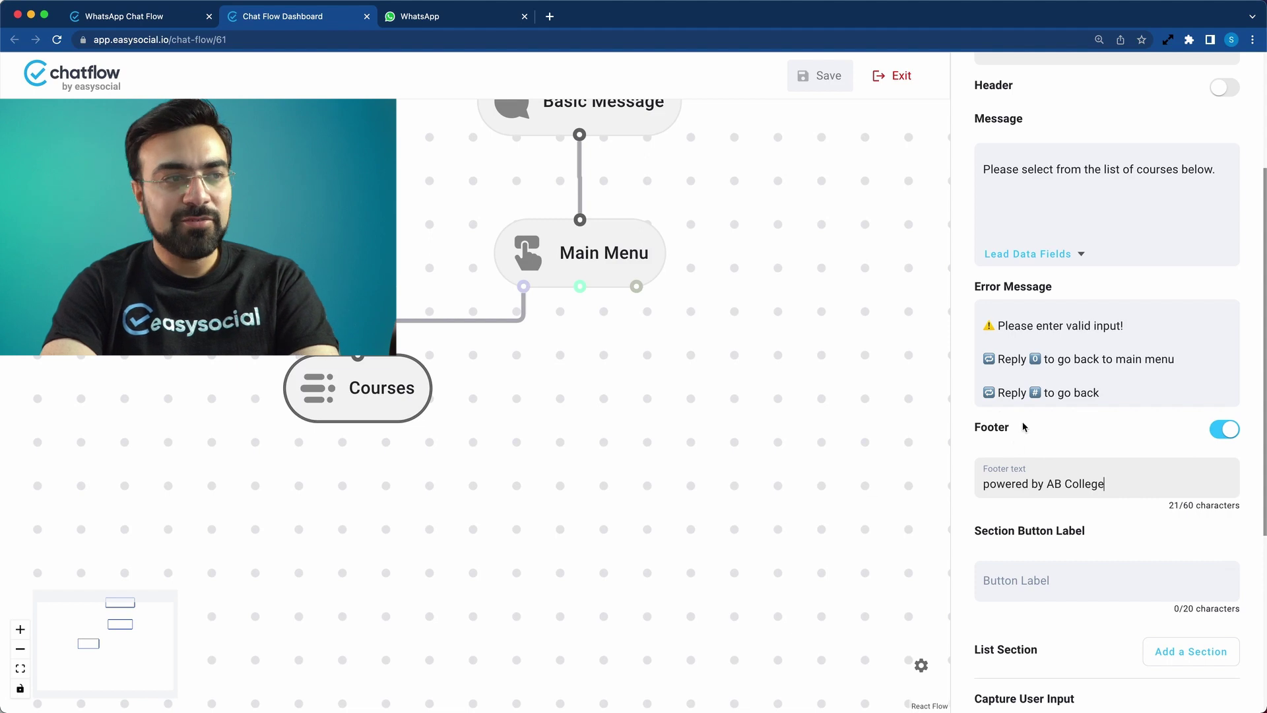
- Set the Courses node's section button label to "Show Options"
scroll(1172, 522, down, 2)
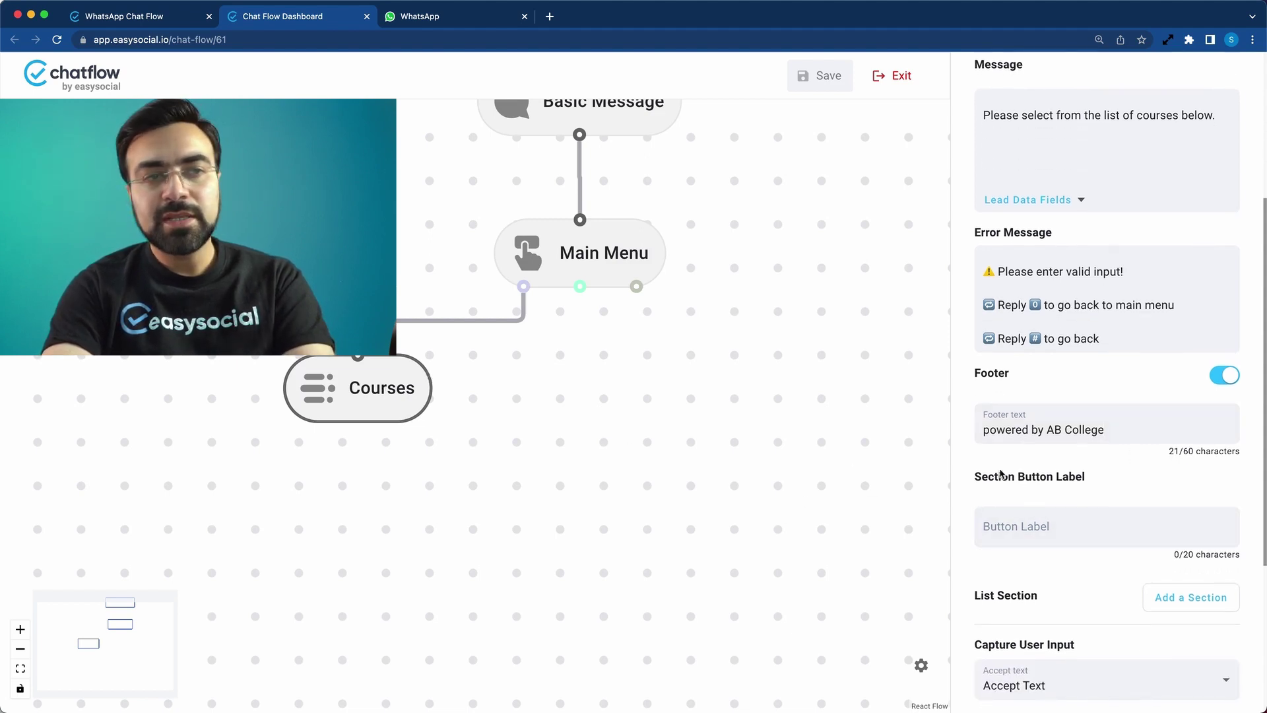
click(1062, 522)
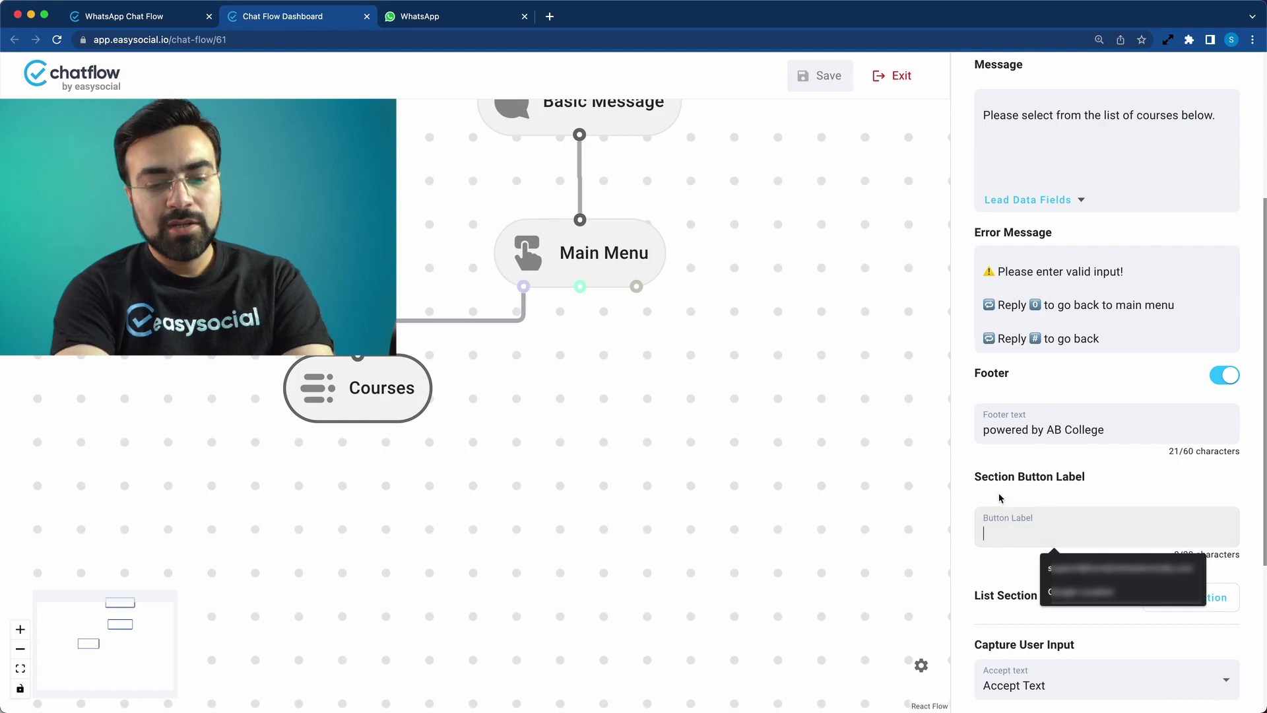
text(Show Options)
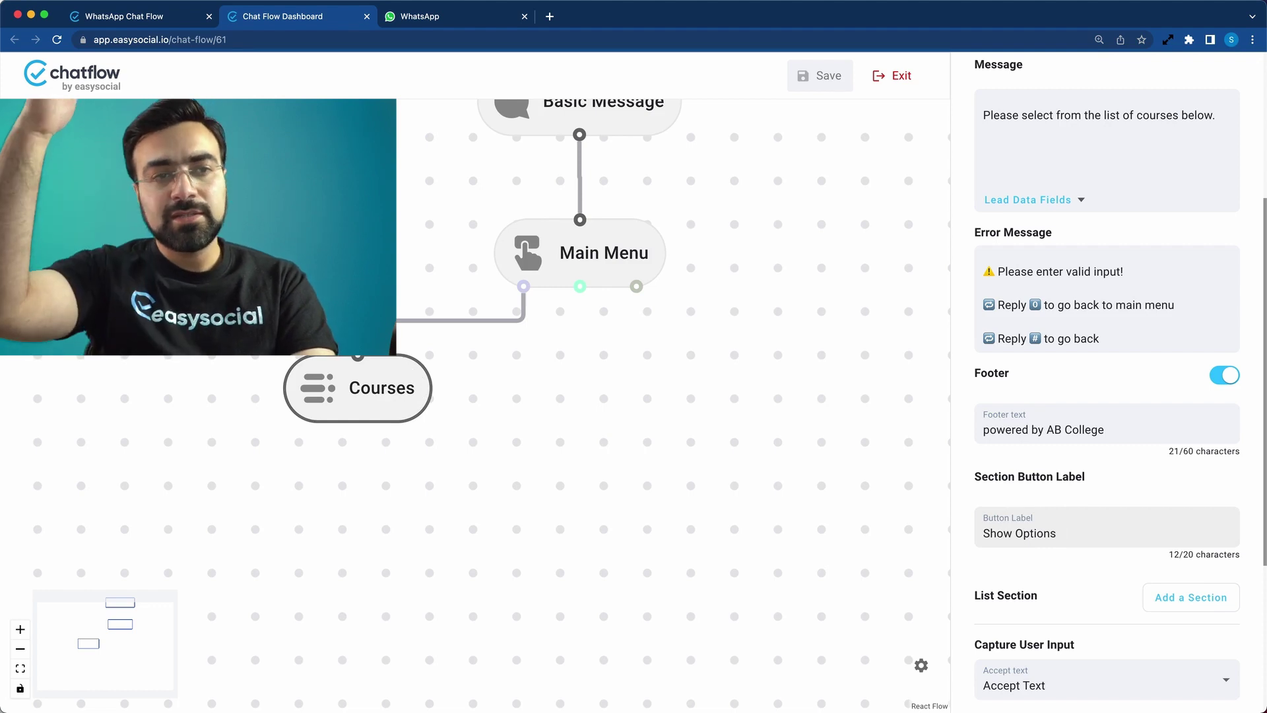
- Add a list section to the Courses node and title it "Graduation Courses"
scroll(1020, 553, down, 3)
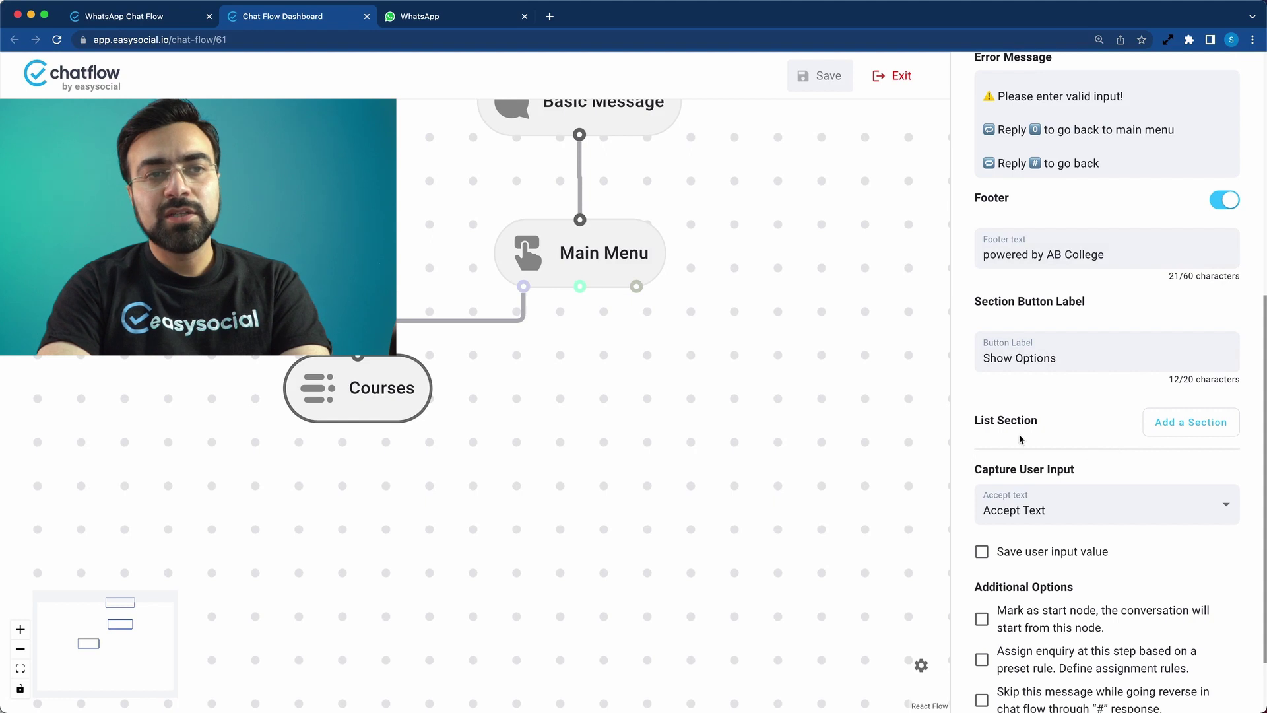
click(1162, 437)
scroll(1055, 430, down, 4)
click(1047, 288)
text(Graduation Cou)
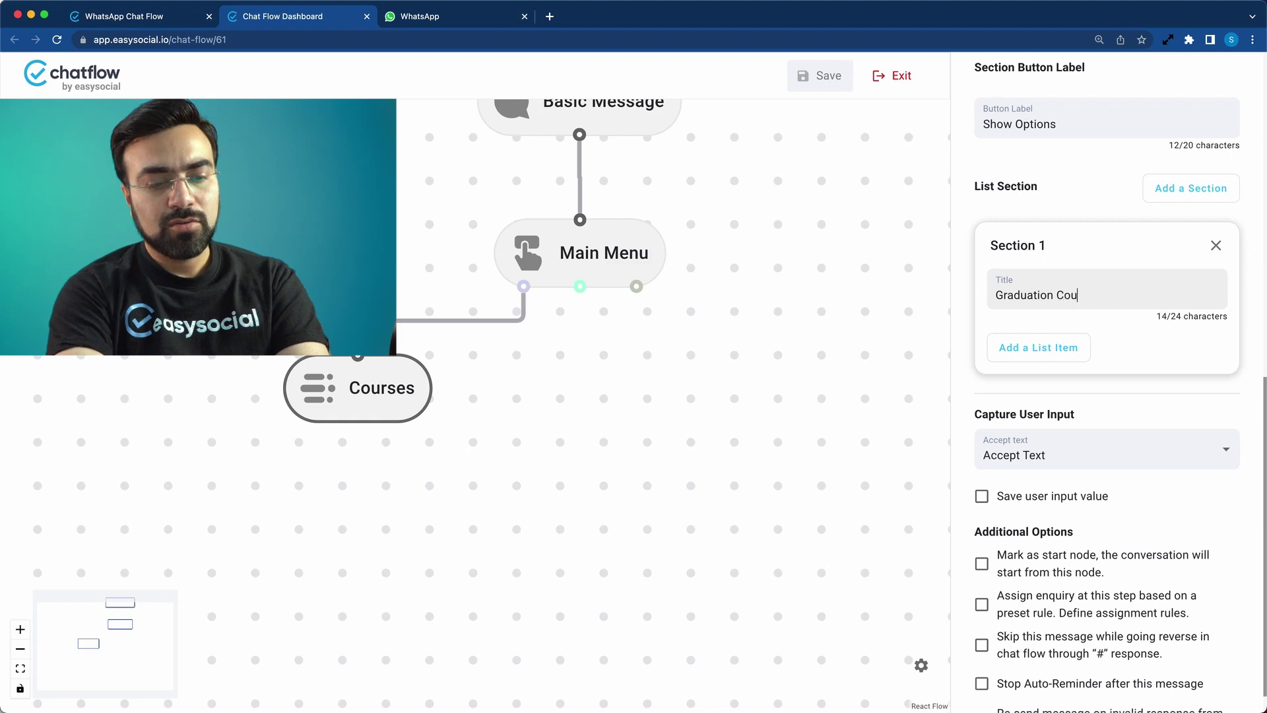
text(ses)
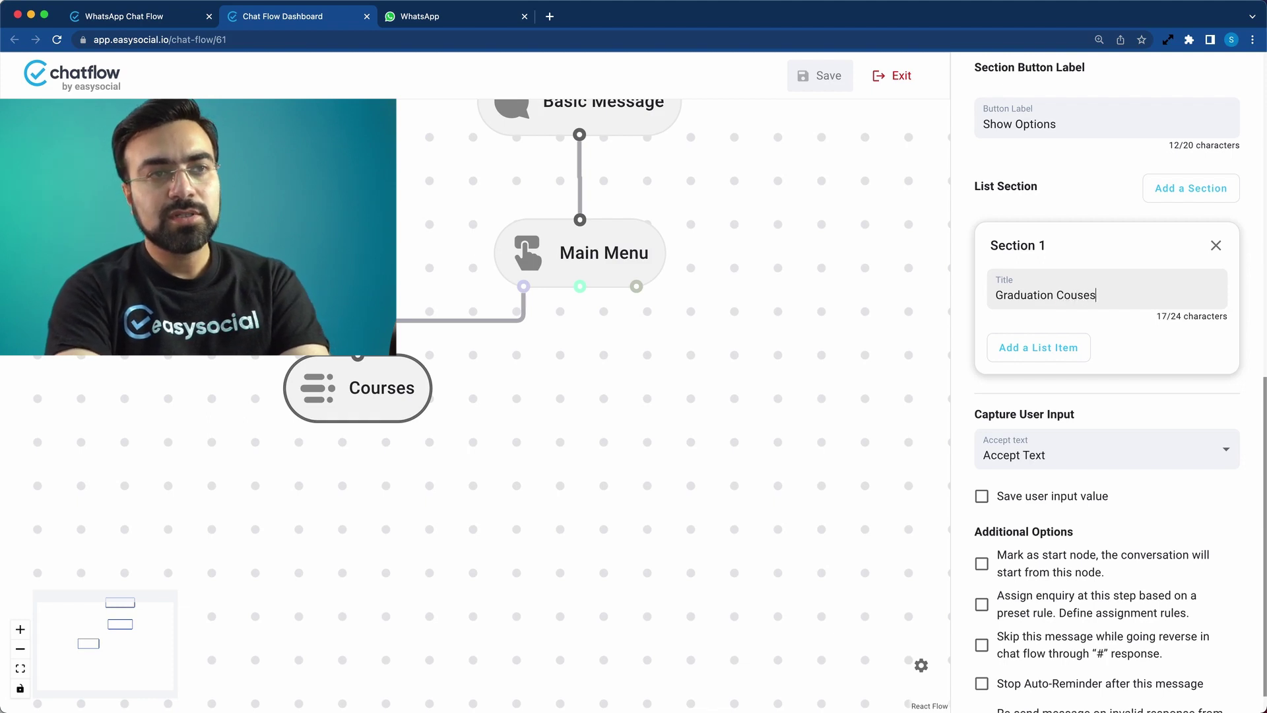
click(1075, 295)
text(r)
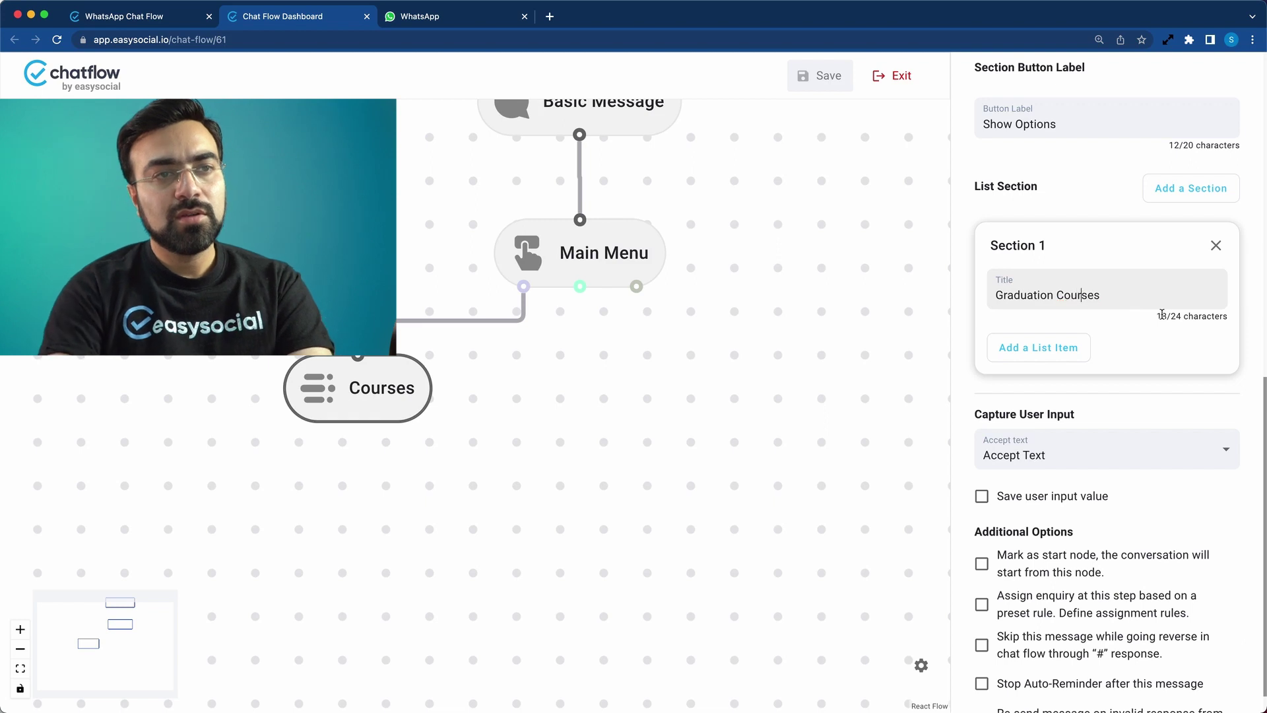
- Add three list items to the Graduation Courses section and title the first one "B.Com"
click(1082, 349)
scroll(1119, 373, down, 2)
click(1043, 260)
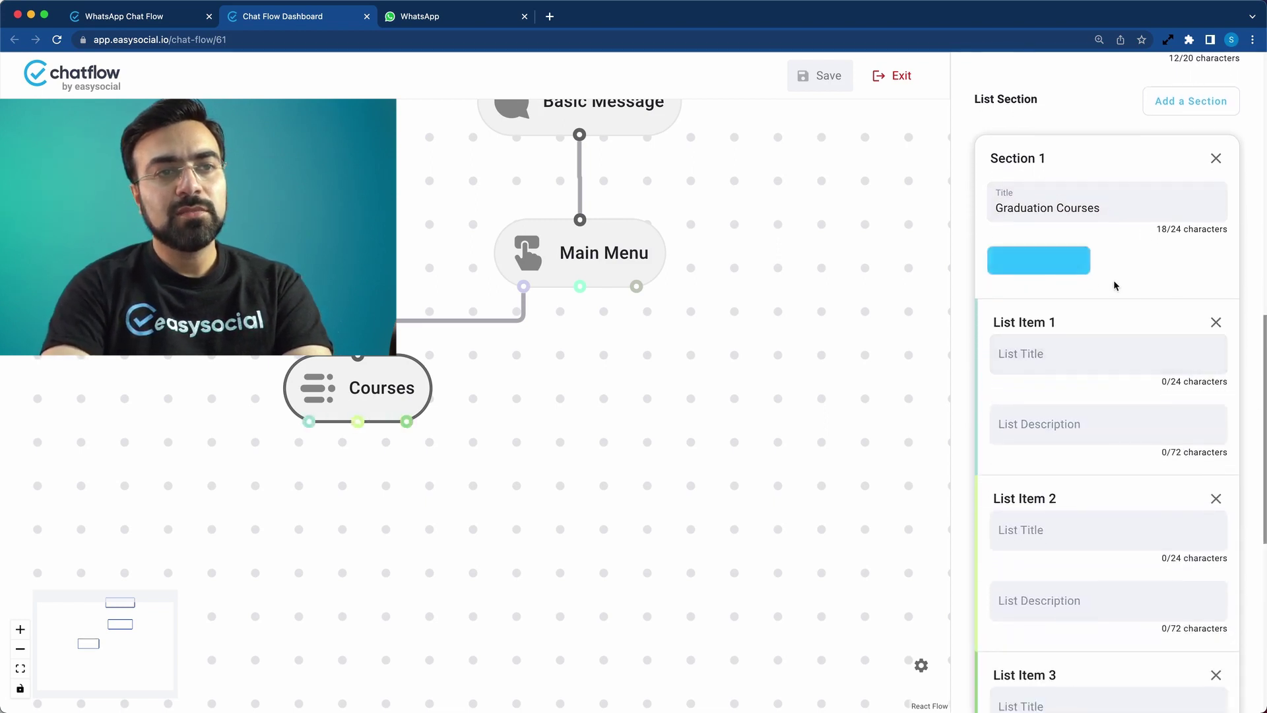
scroll(1122, 283, down, 2)
click(1129, 267)
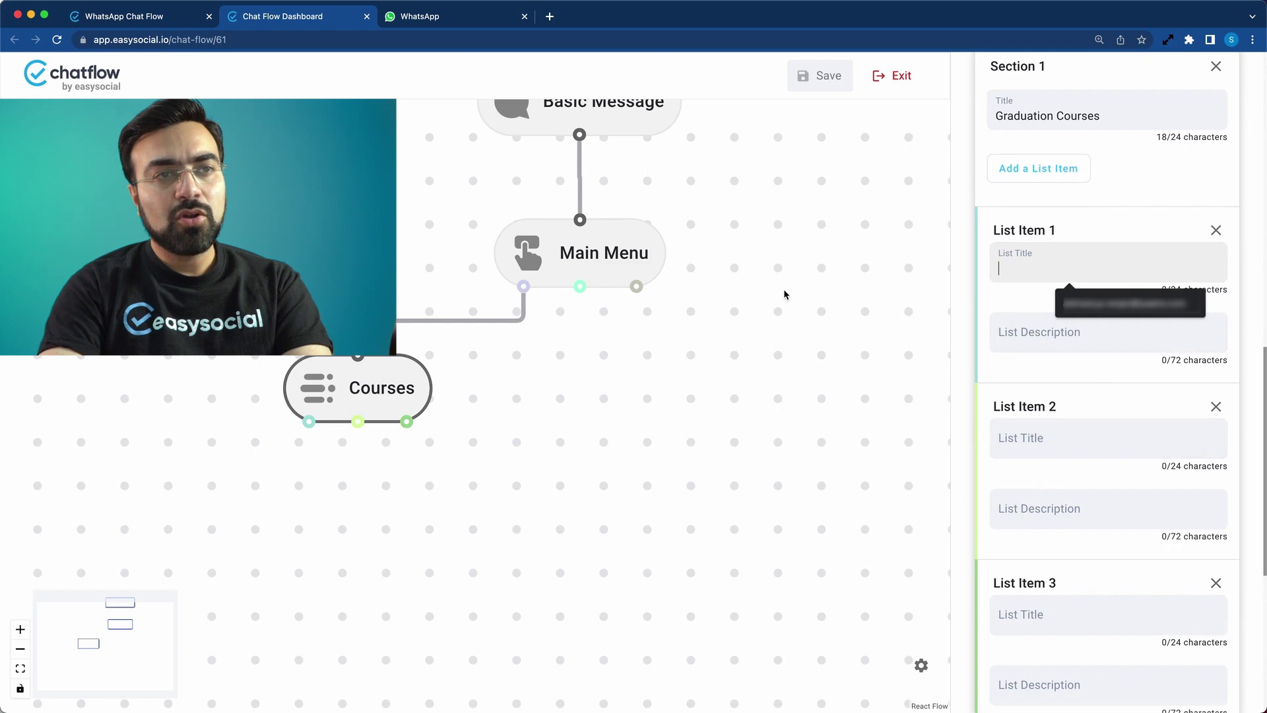
text(B.COn)
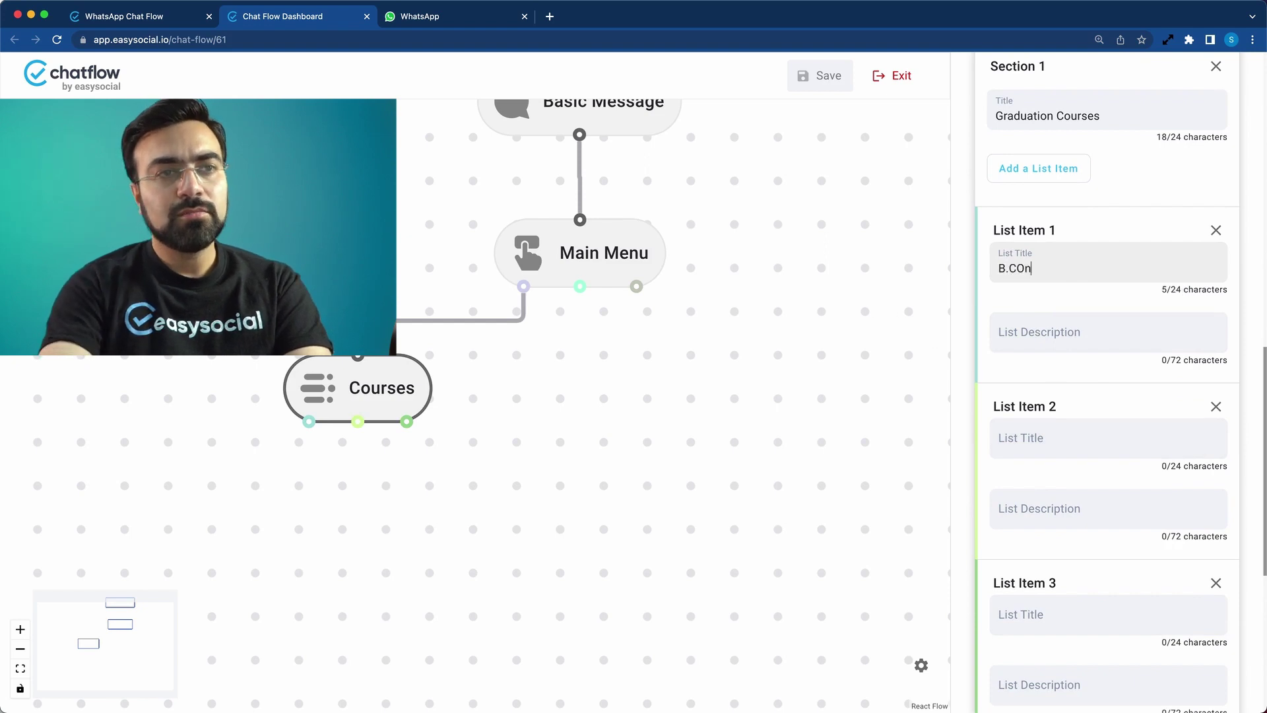
text(om)
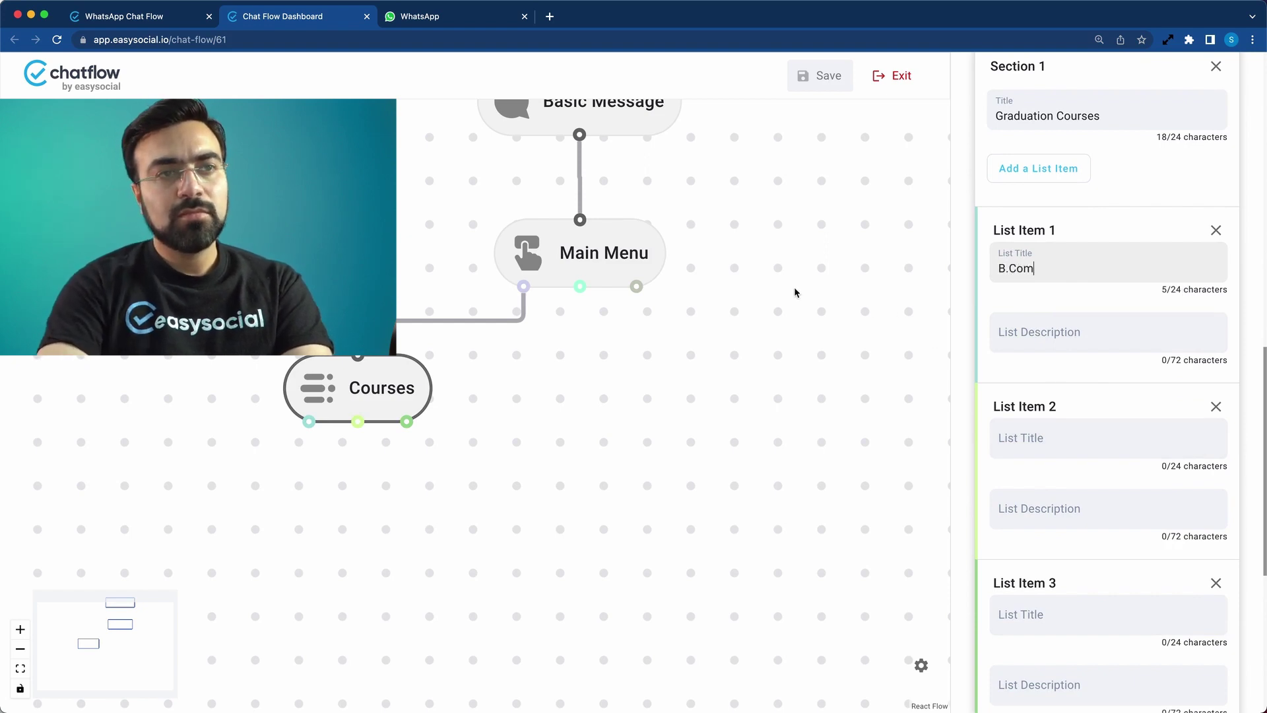
- Title the second Graduation Courses list item "BCA" and the third "B.Arch"
click(1025, 436)
text(BCA)
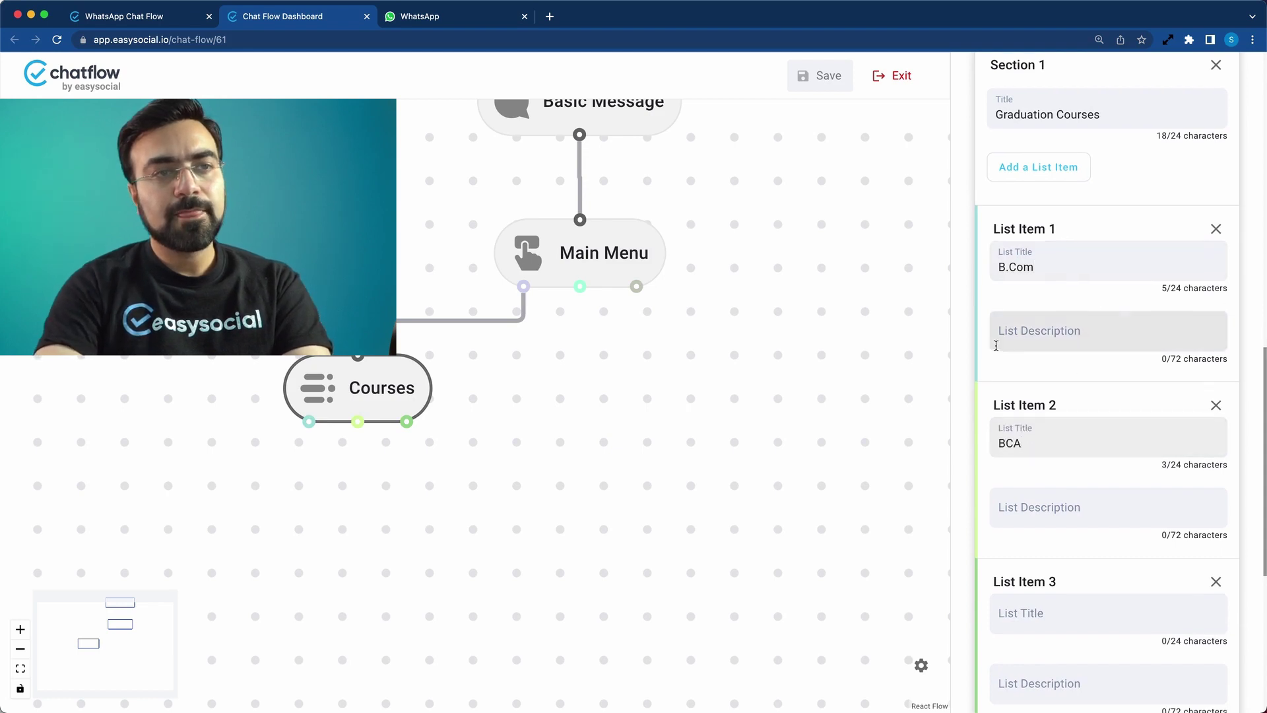
scroll(1122, 330, down, 3)
click(1024, 533)
text(B.Arch)
- Add a second list section to the Courses node and title it "Post Graduate Couses"
scroll(1031, 470, up, 4)
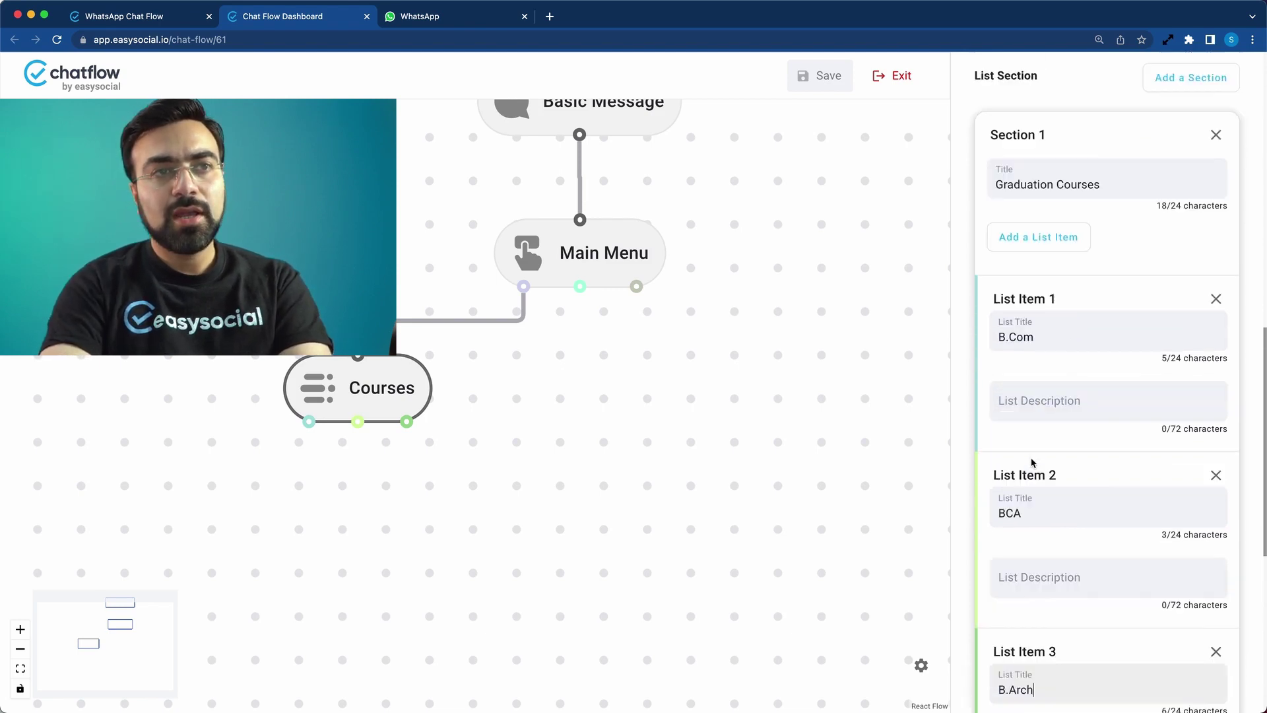
click(1195, 144)
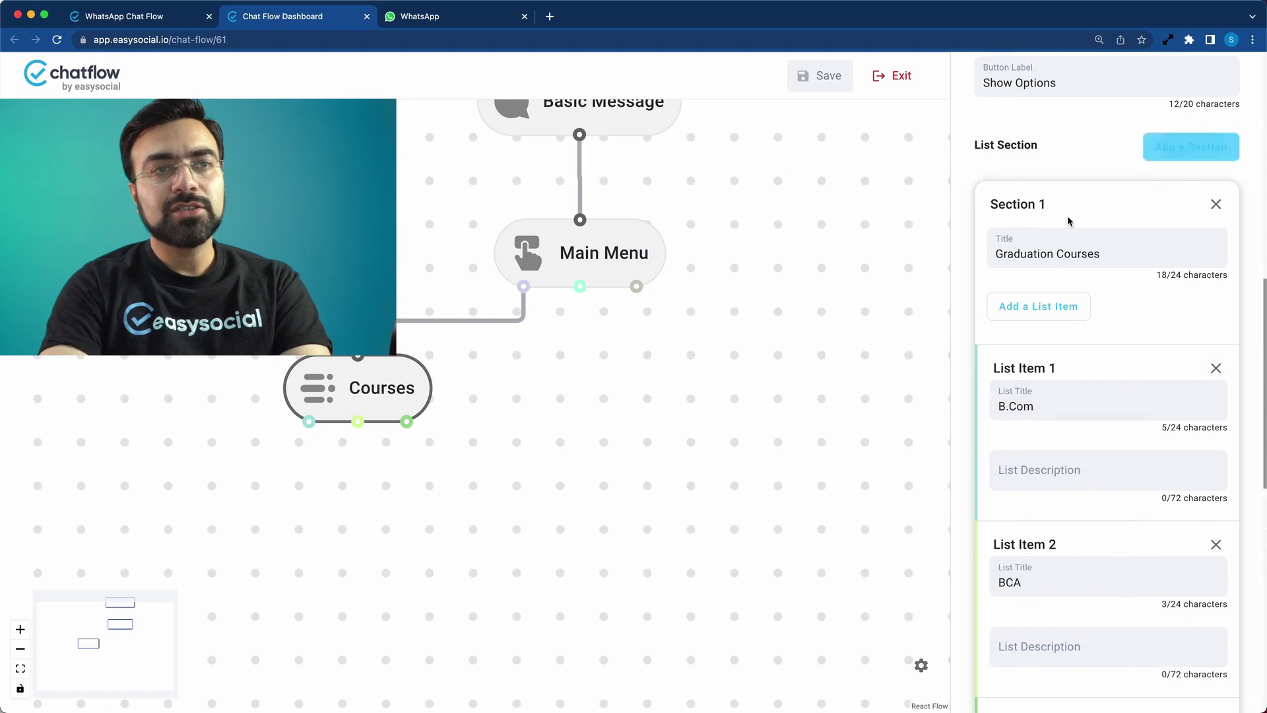
click(1022, 398)
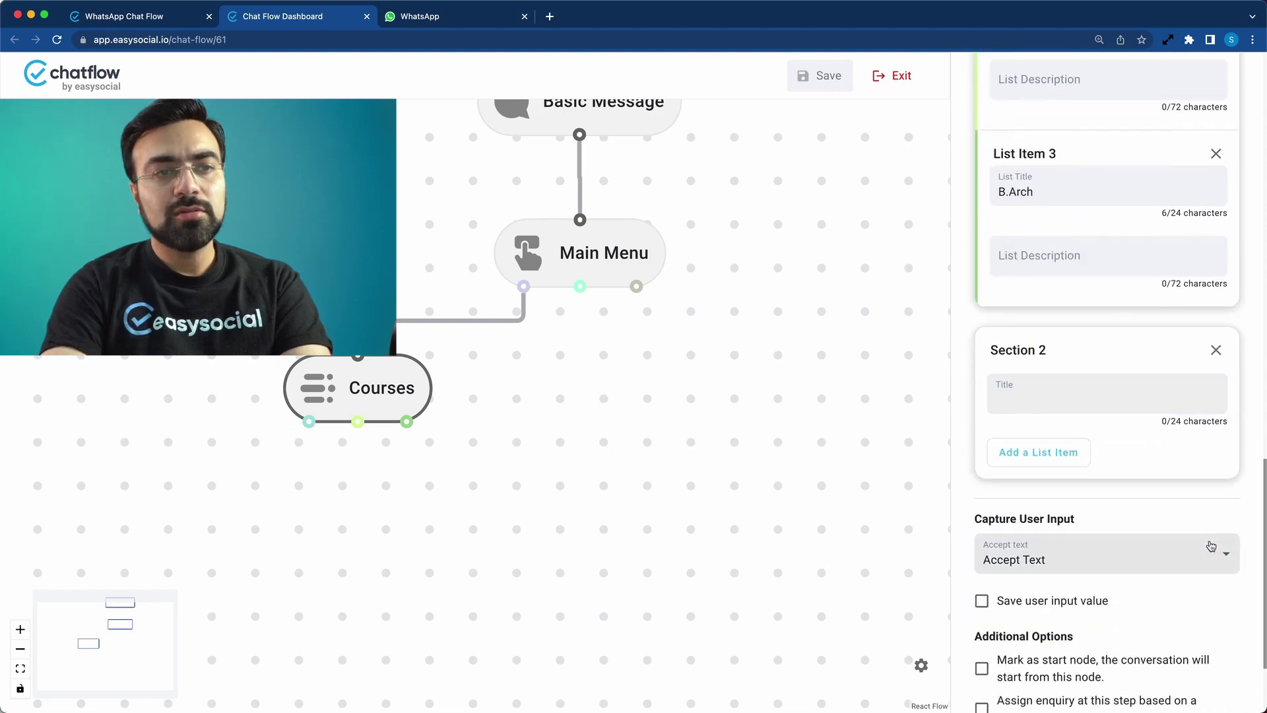
text(Post Graduate)
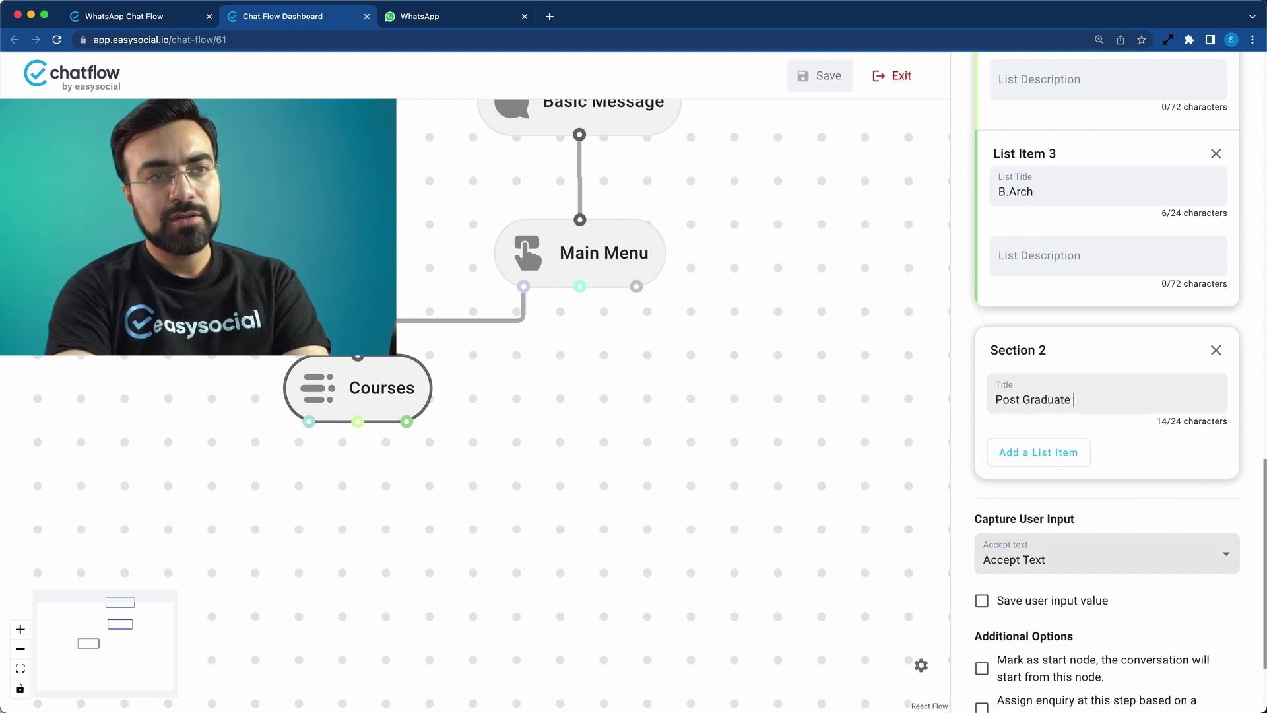
text( Couses)
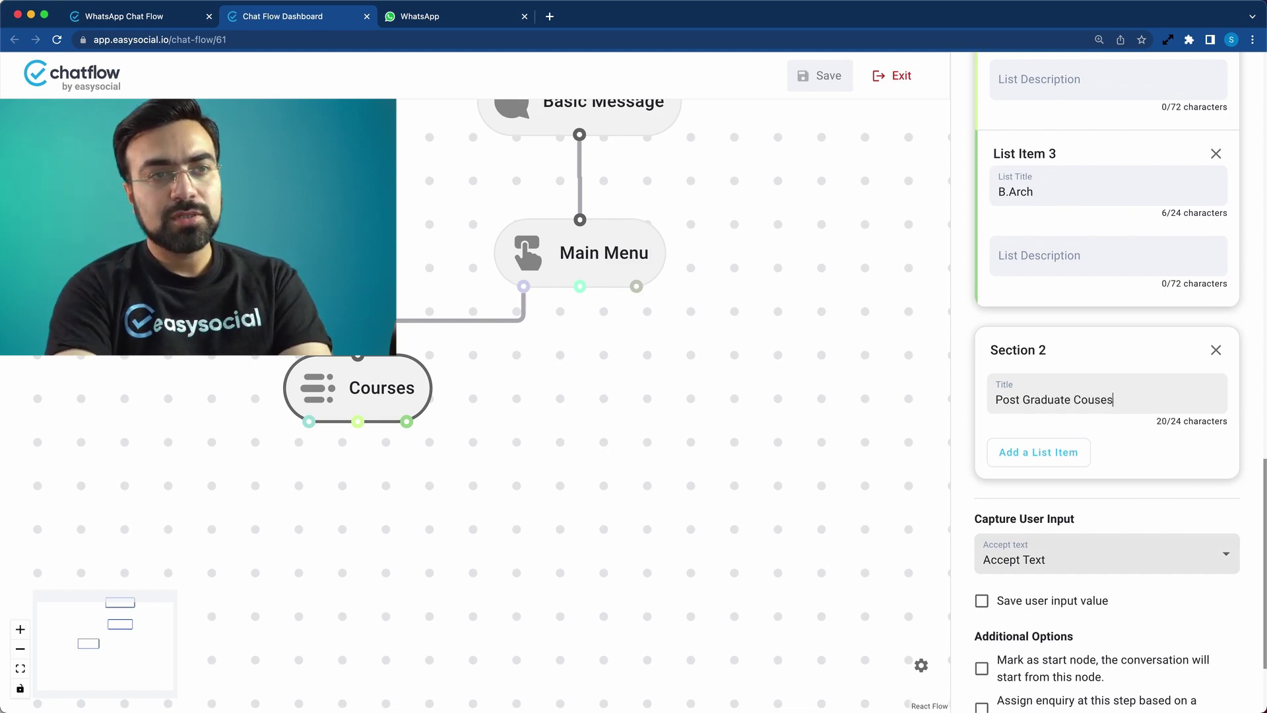
scroll(1056, 429, down, 3)
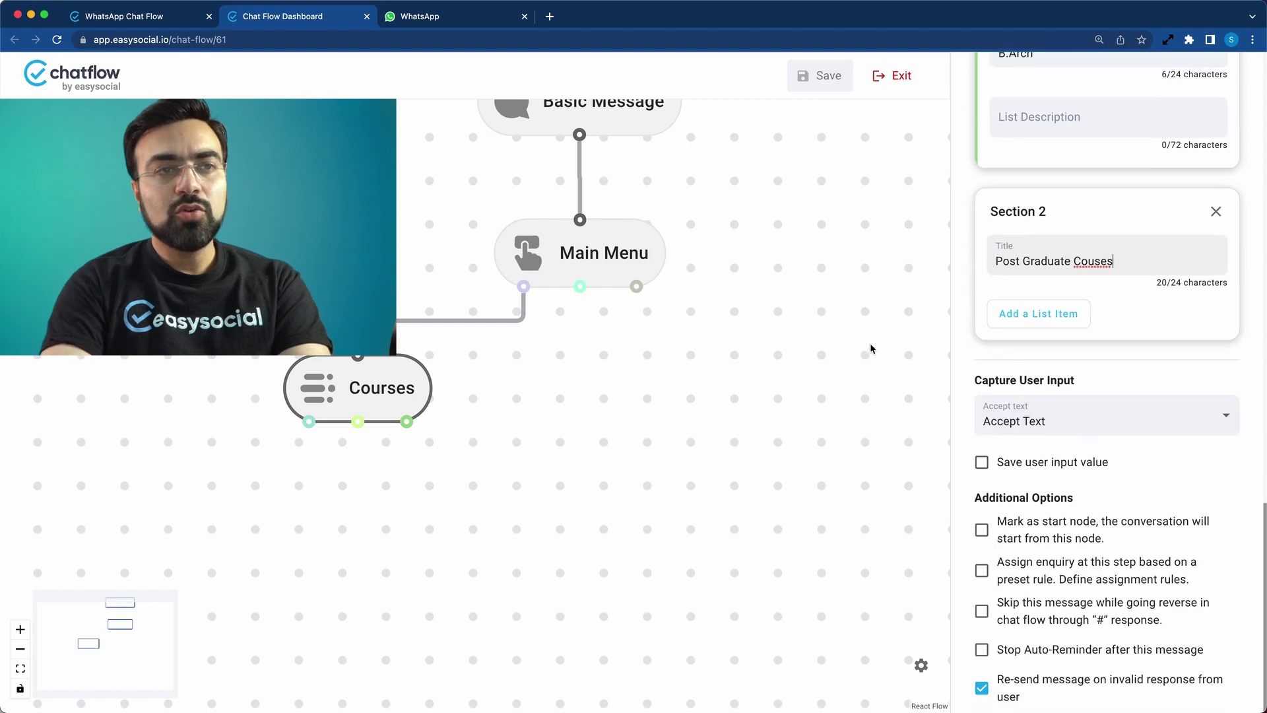
- Add two list items titled "MBA" and "M. Tech" to the second section of the Courses node
click(1004, 323)
text(MBA)
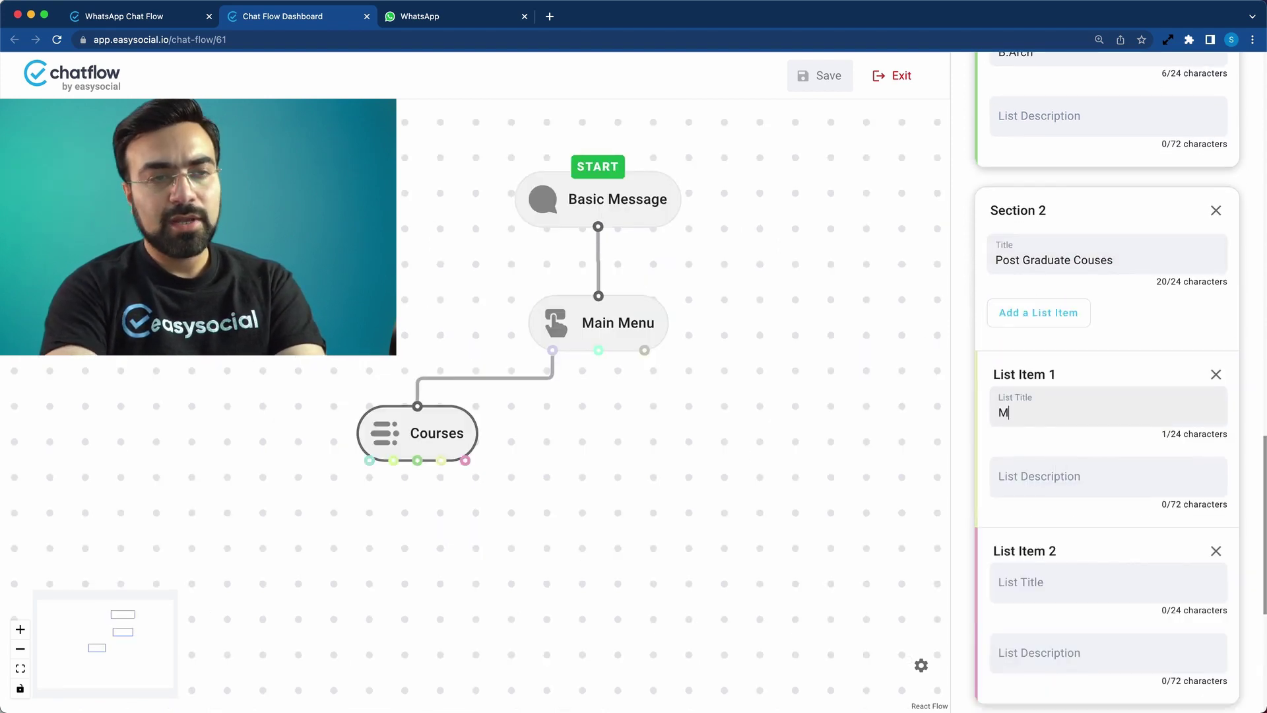
click(1005, 584)
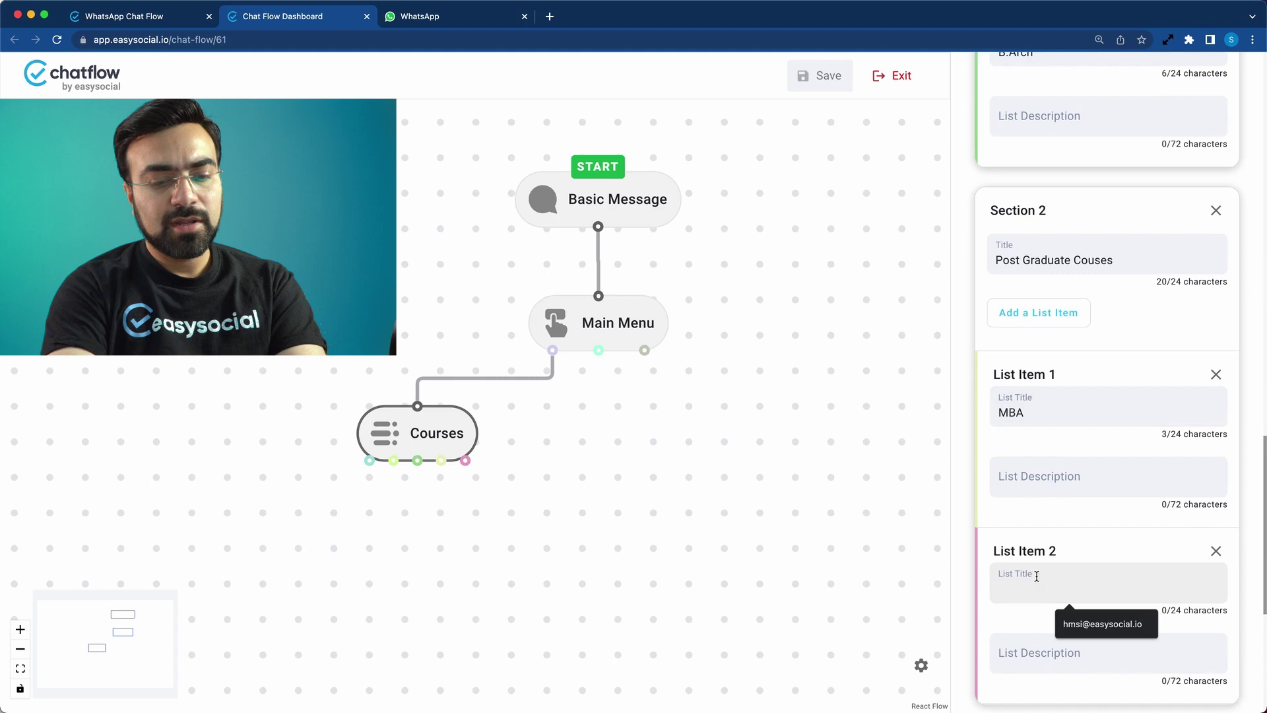
text(M. Tech)
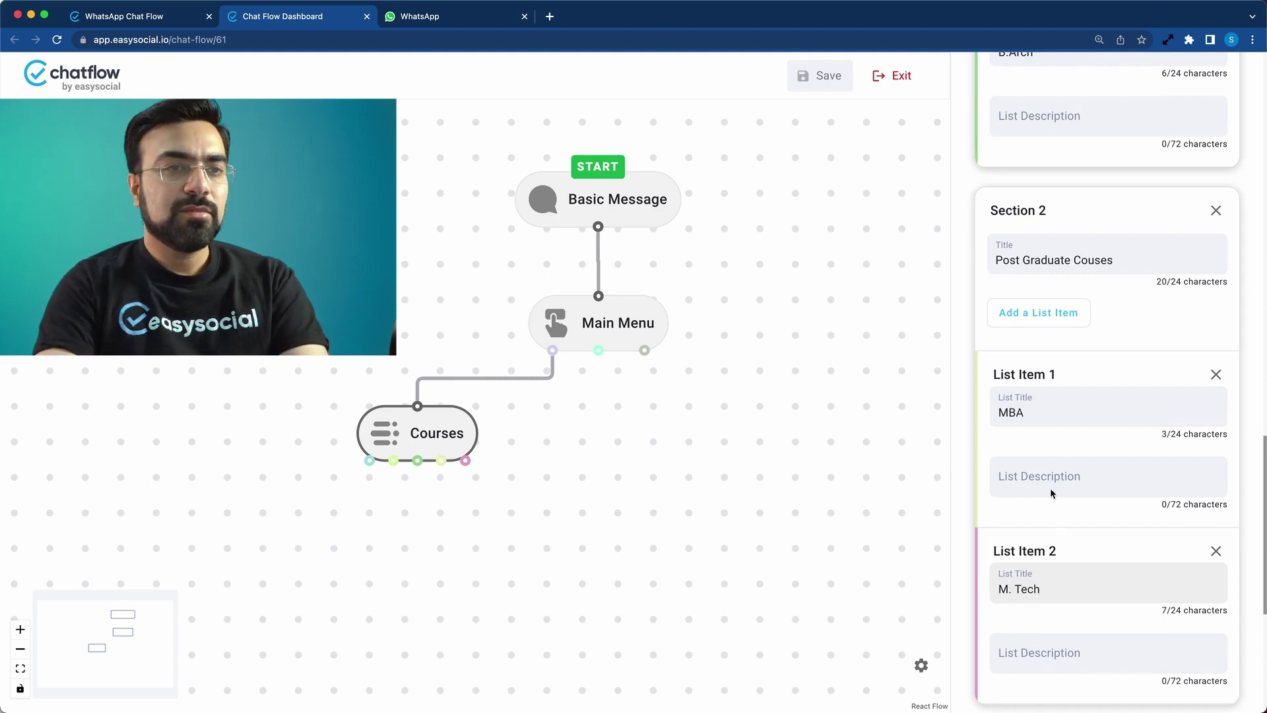
- Enable saving of the user input value for the Courses node and name its lead data field "Course"
scroll(1063, 468, down, 1)
scroll(1145, 455, down, 5)
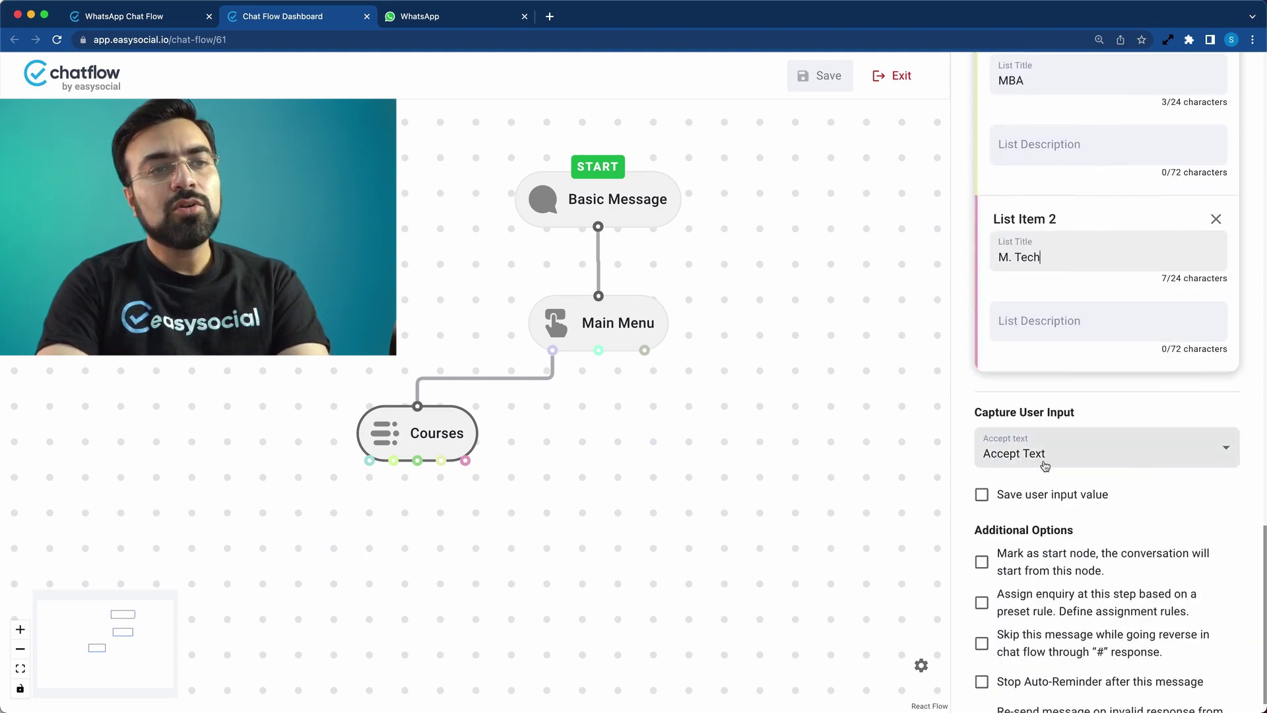
click(982, 495)
scroll(1191, 518, down, 1)
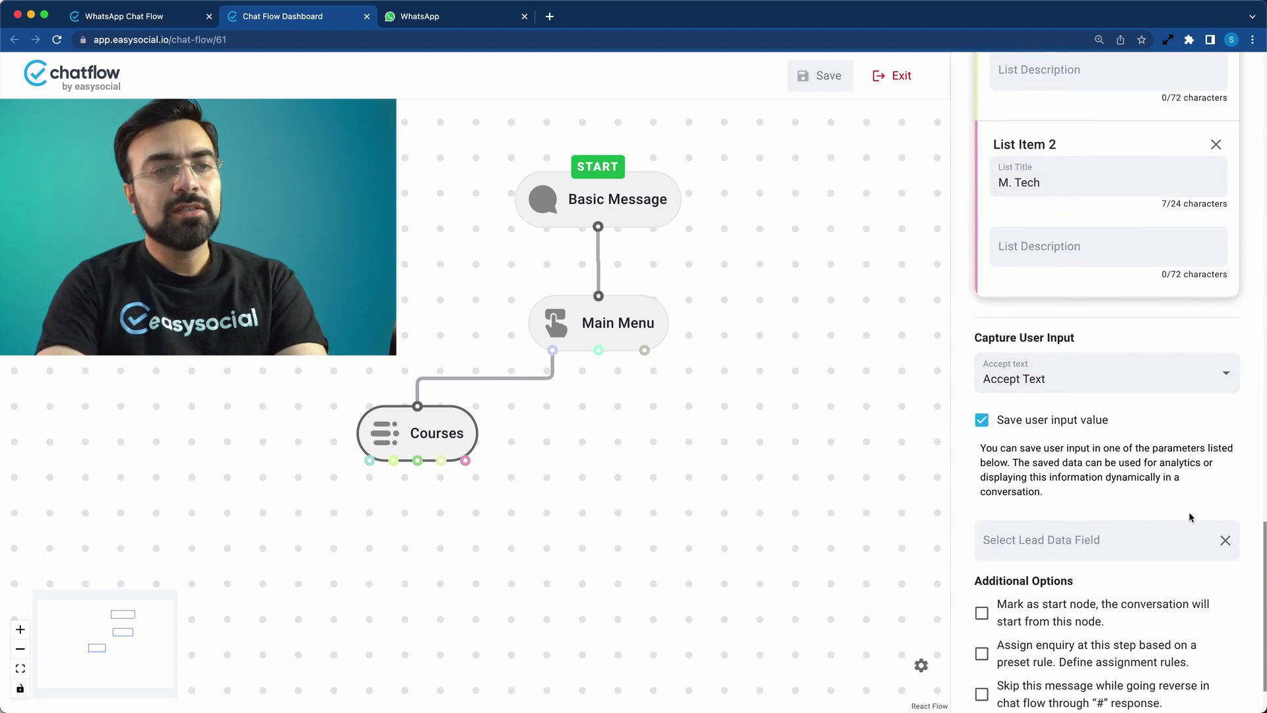
click(1070, 531)
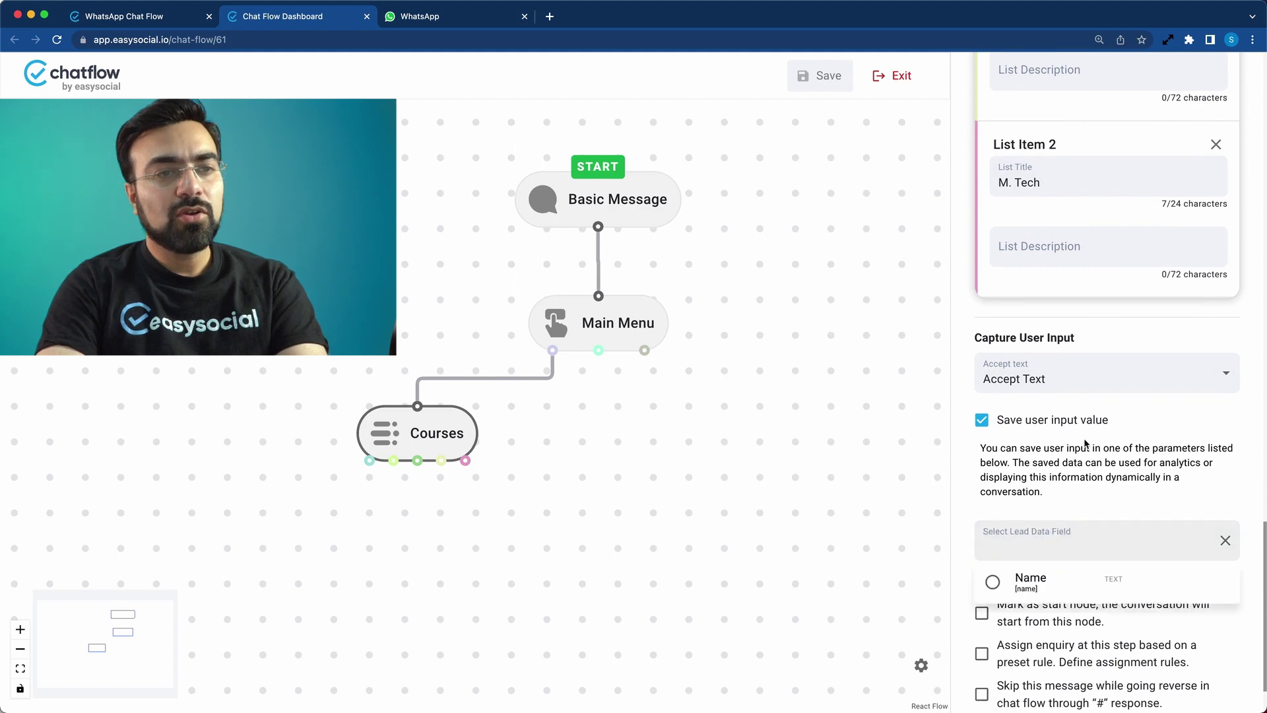
text(Course)
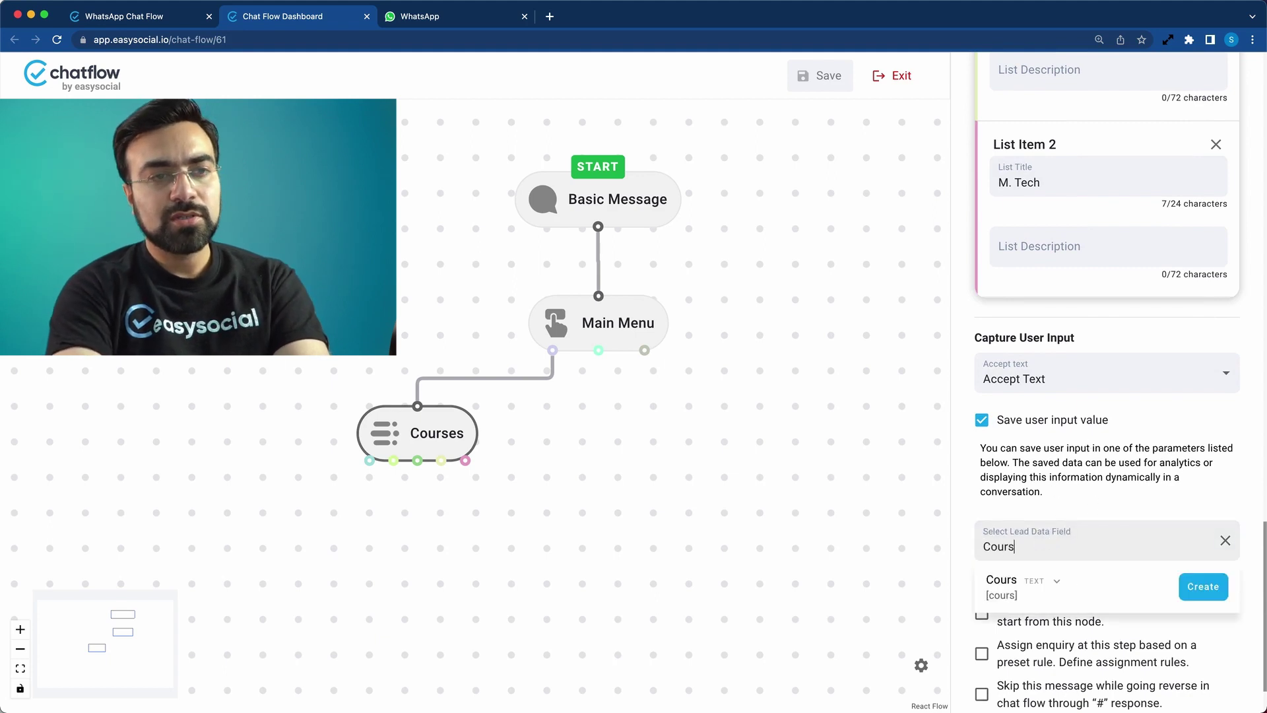
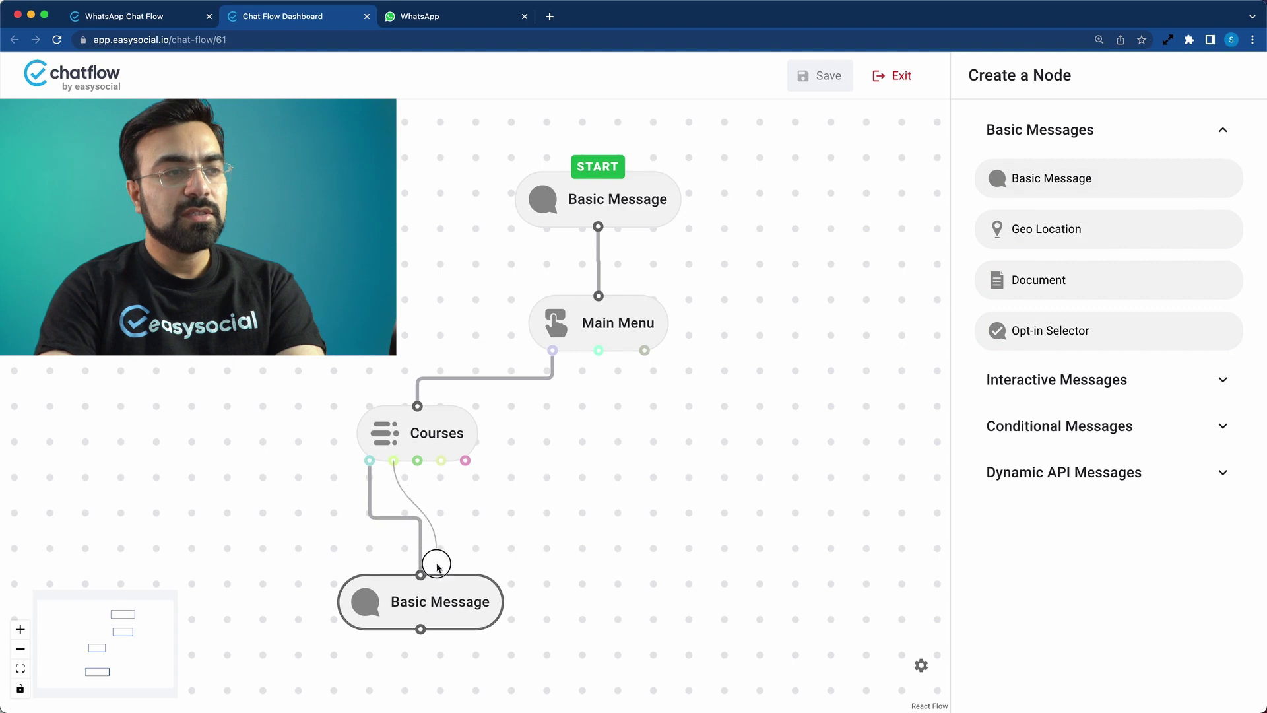
- Connect the third, fourth and fifth outputs of the Courses node to the Basic Message node below it
drag(417, 461, 420, 574)
drag(441, 463, 420, 575)
drag(465, 460, 427, 561)
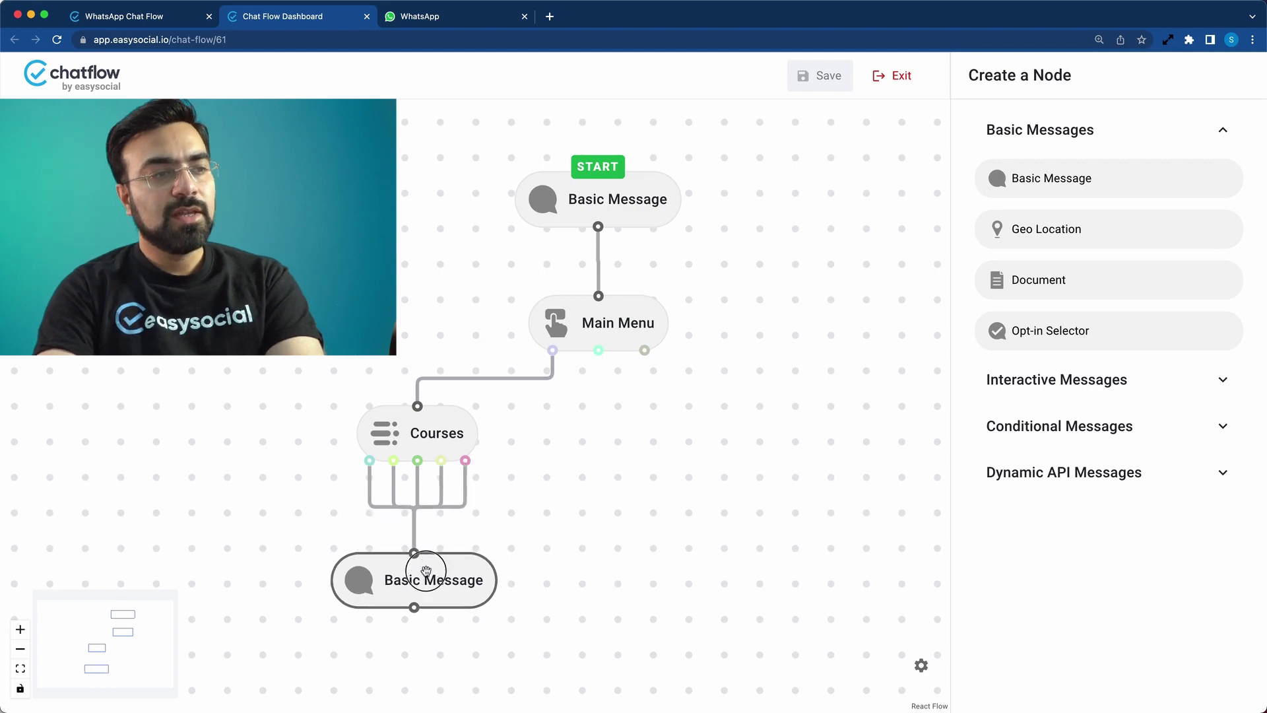
- Begin the message of the Basic Message node below Courses with "Thanks [name]," using the name lead data field
click(426, 561)
click(1087, 369)
text(Thanks)
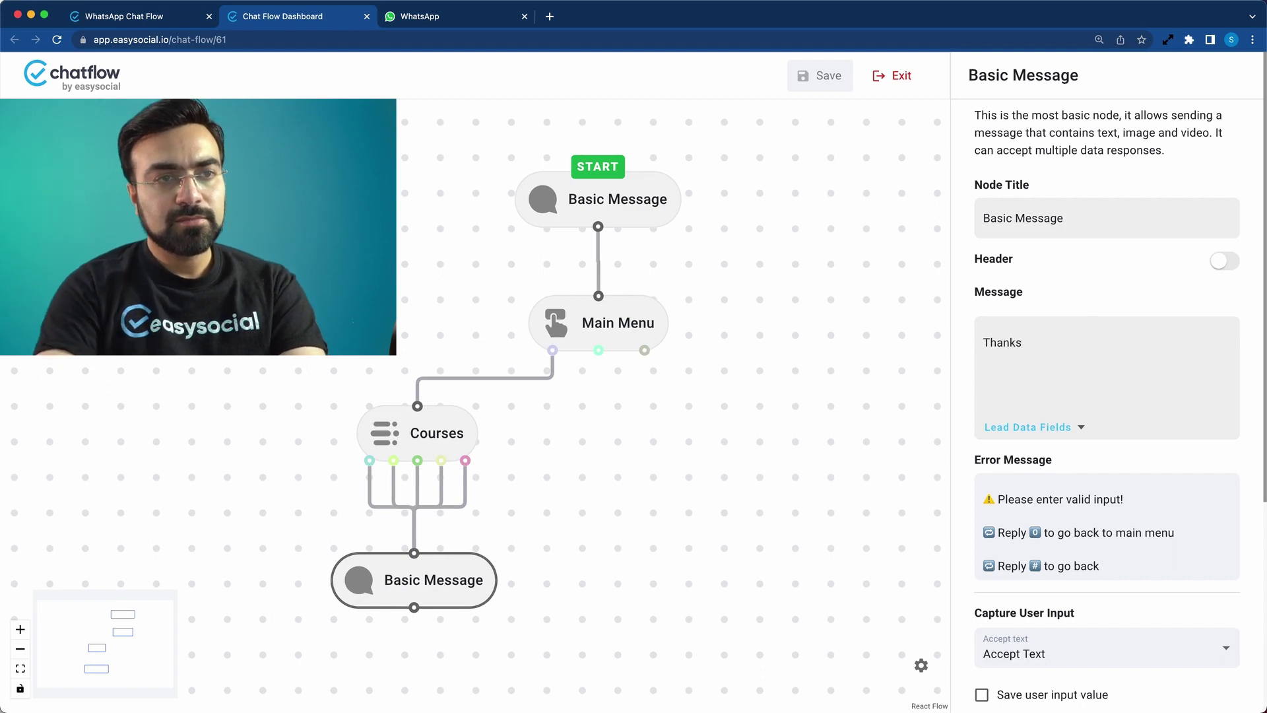
click(1048, 428)
click(998, 484)
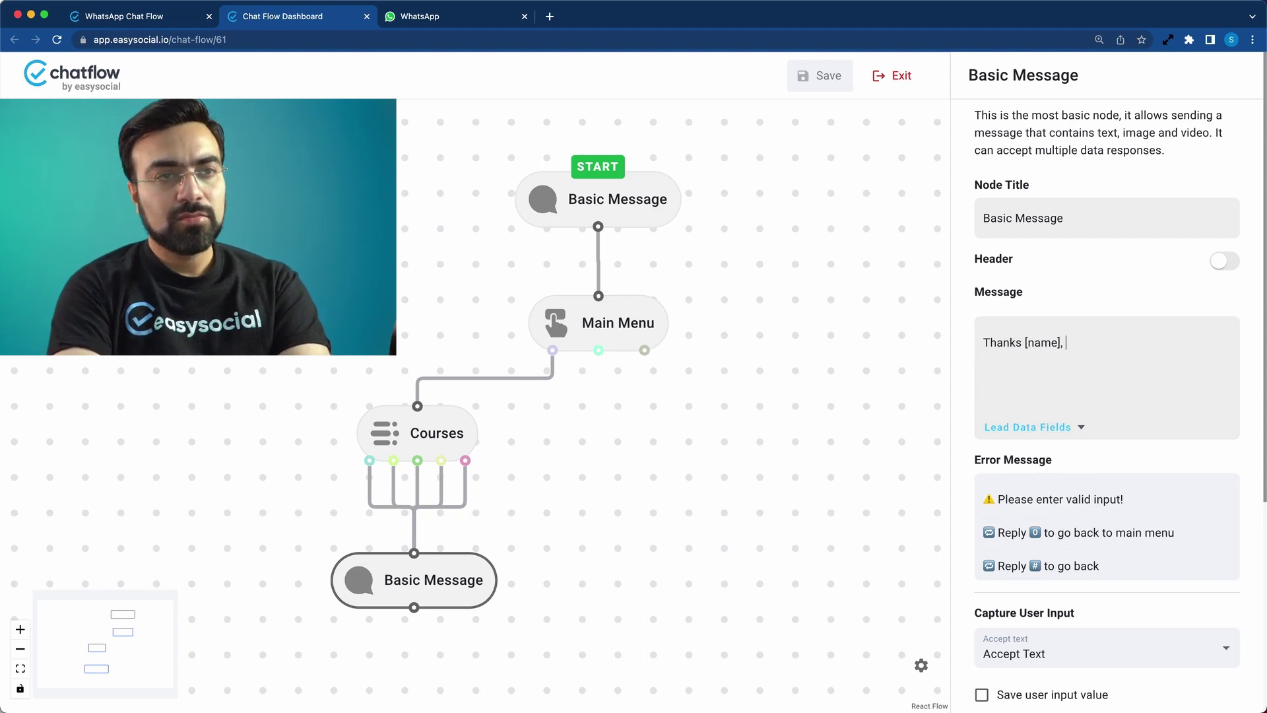
text(,)
- Add the message line "we have noted your interest in [course] course." using the course lead data field
key(Return)
text(we have noted yo)
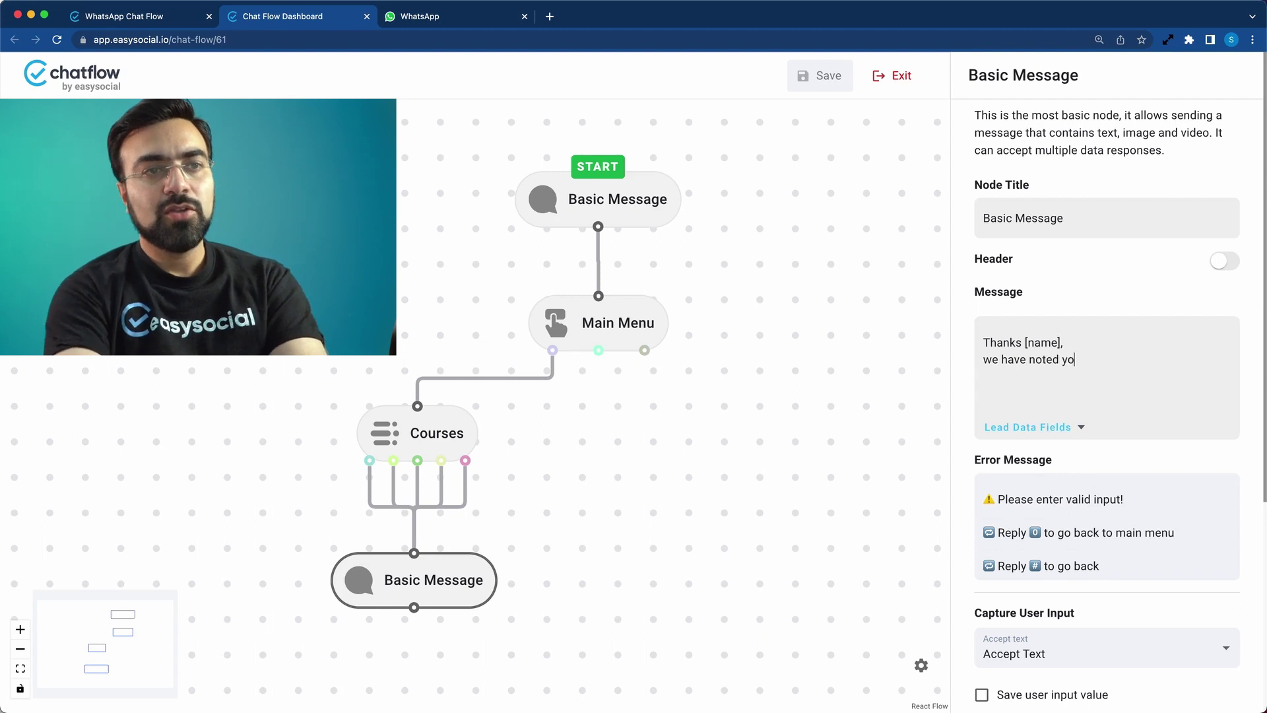
text(ur interest in)
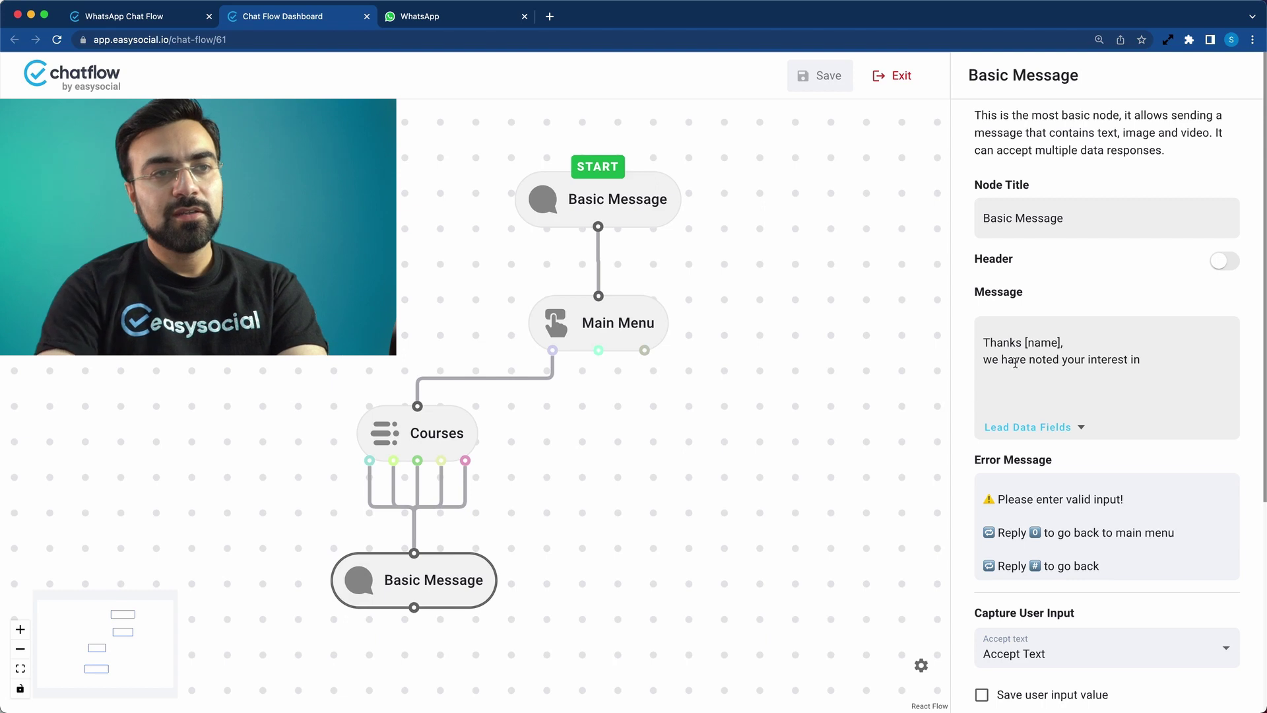
click(1008, 427)
click(1005, 518)
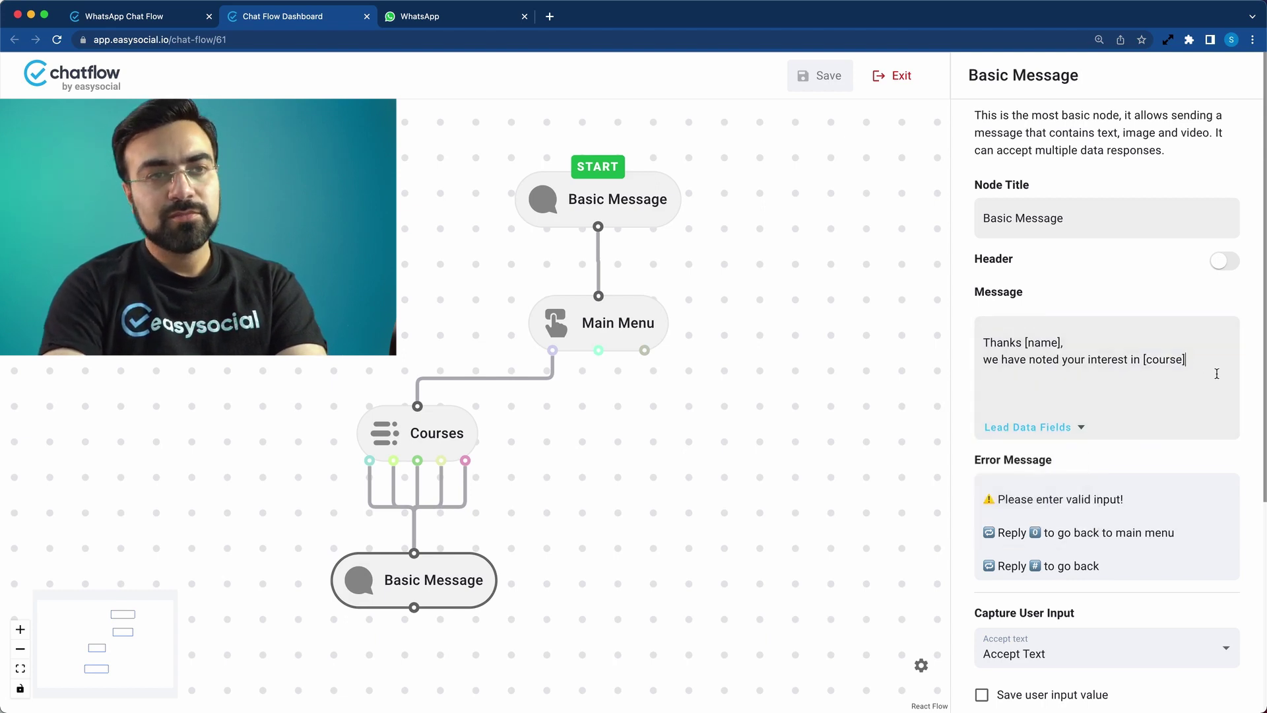
text(course.)
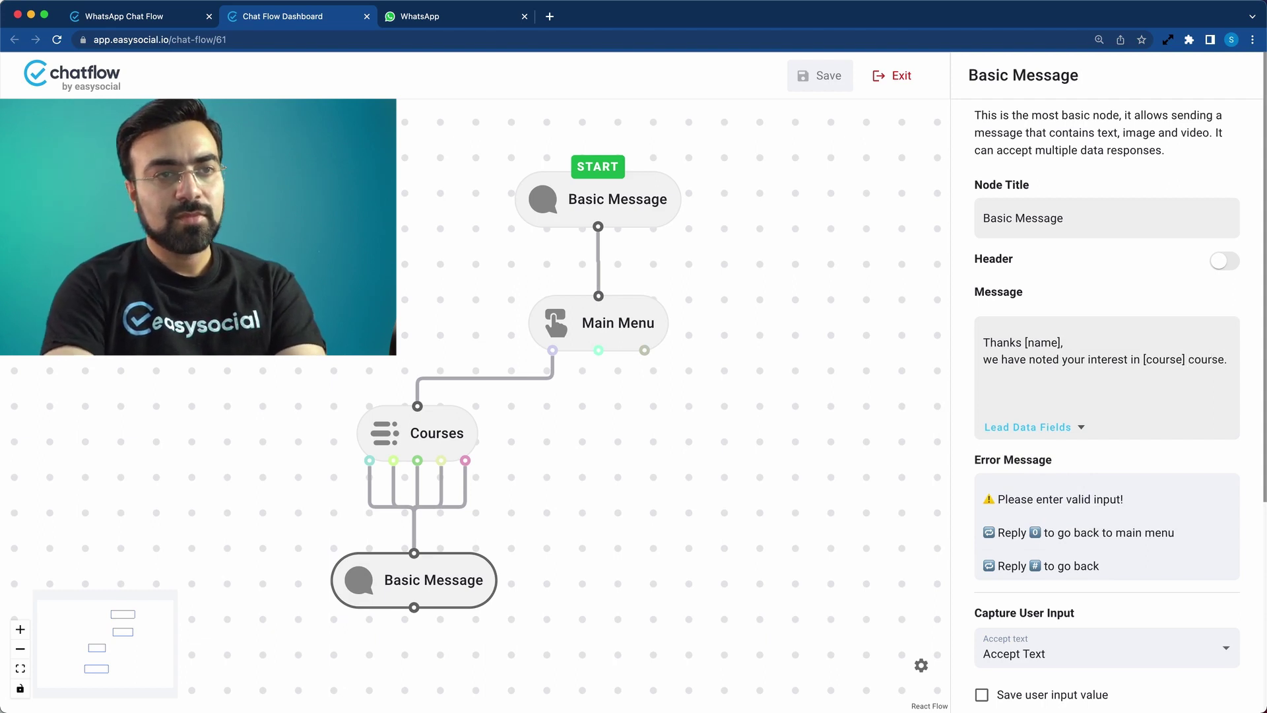
- Add the message line "Our team will be in touch with you soon." and mark the node as an end node
key(Return)
text(Our team will be in touch with you soon.)
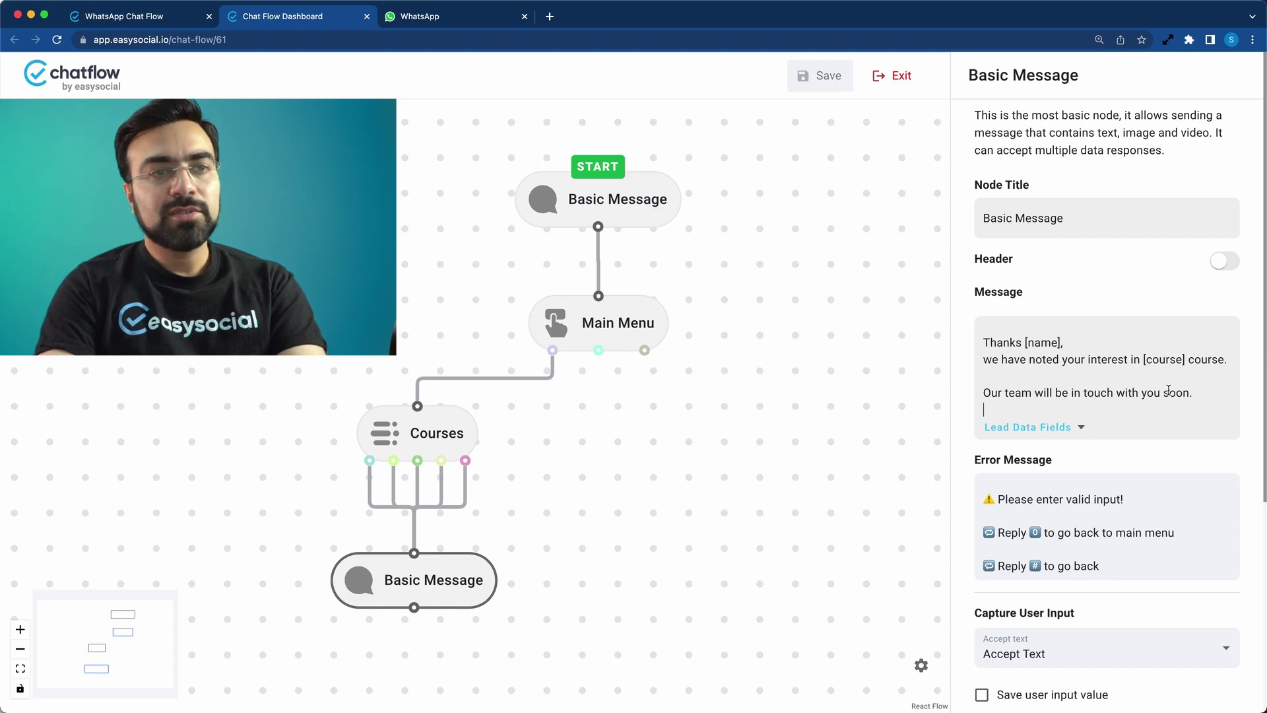
scroll(1143, 475, down, 5)
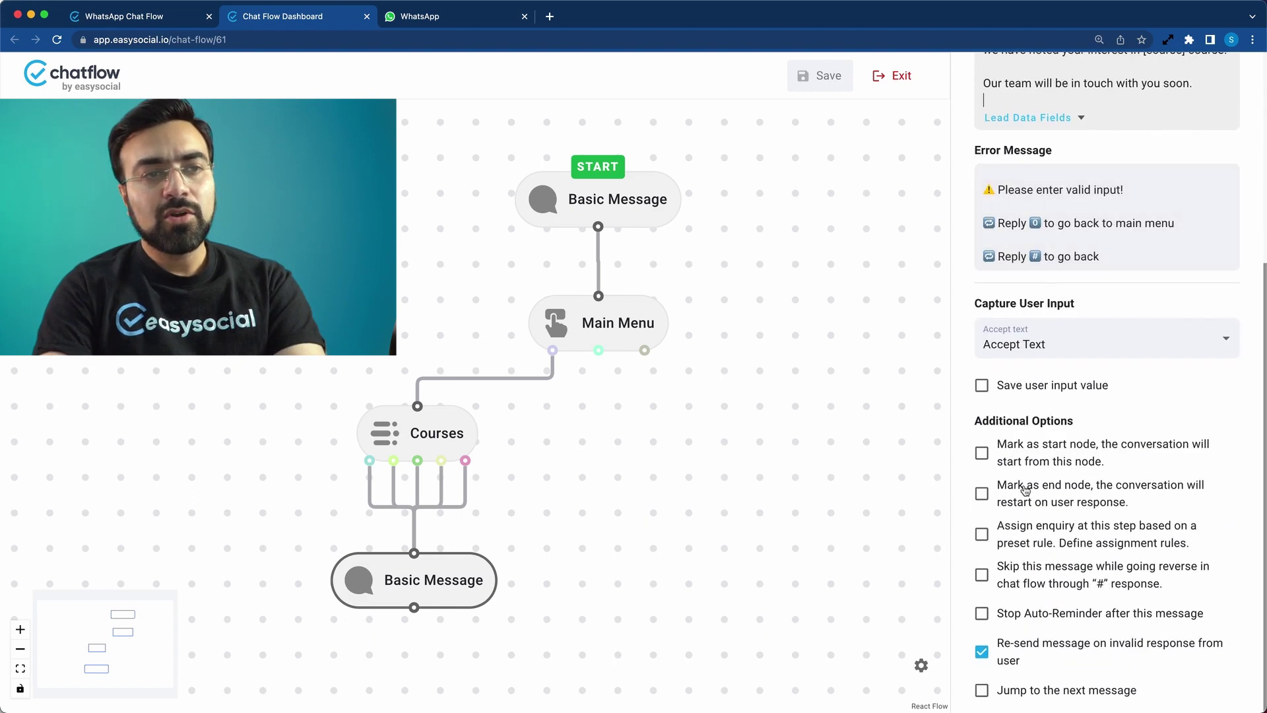
click(982, 493)
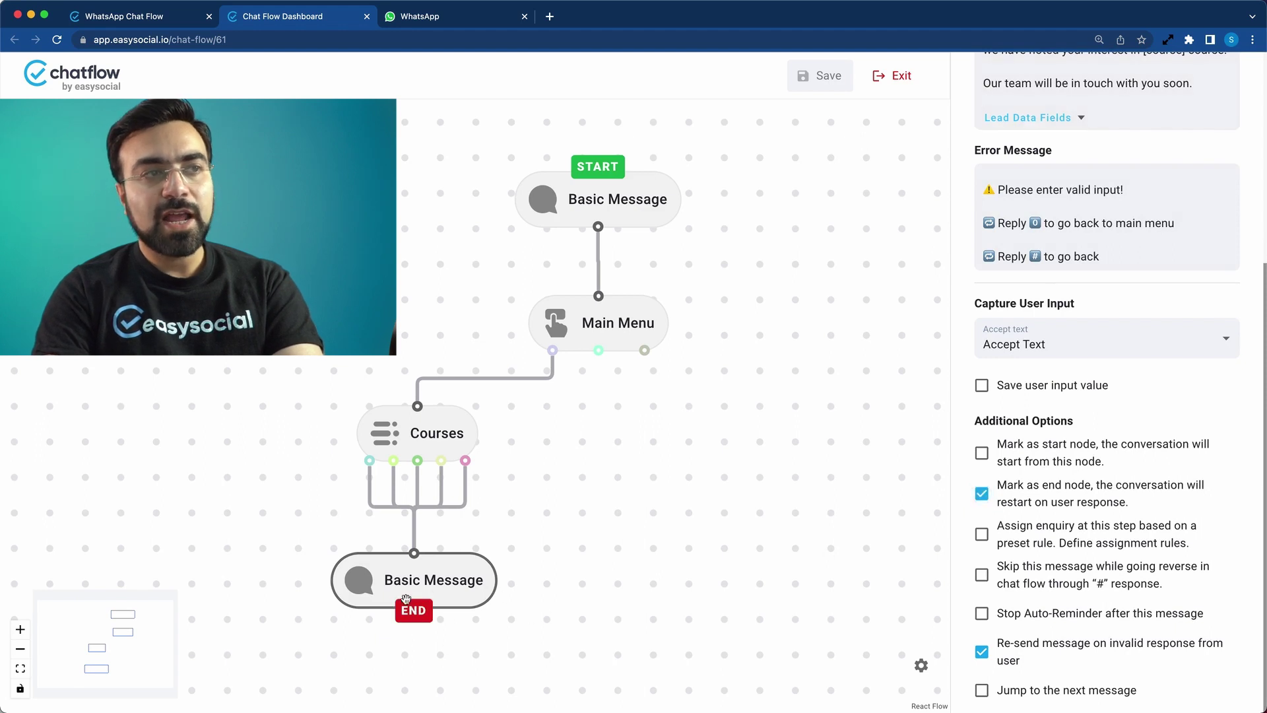
- Append the line 'You can restart the chat by replying "Hello".' to the end node's message and save the flow
scroll(1065, 363, up, 2)
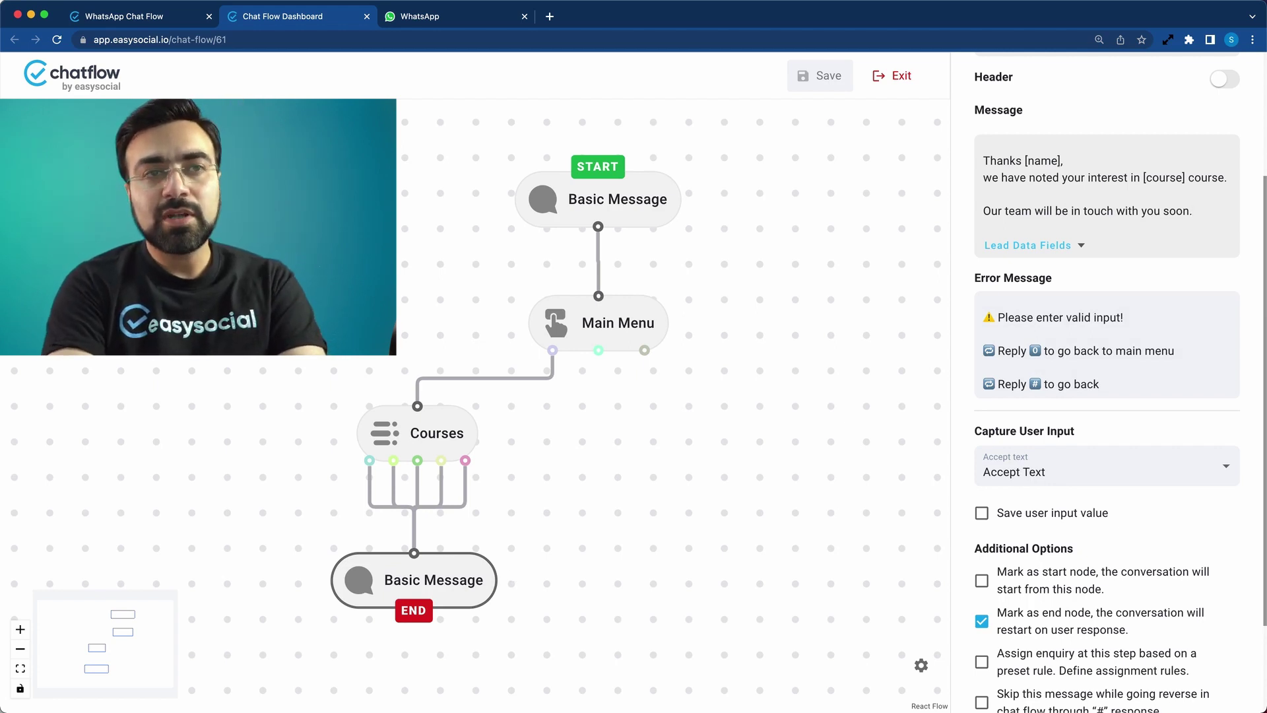
key(Return)
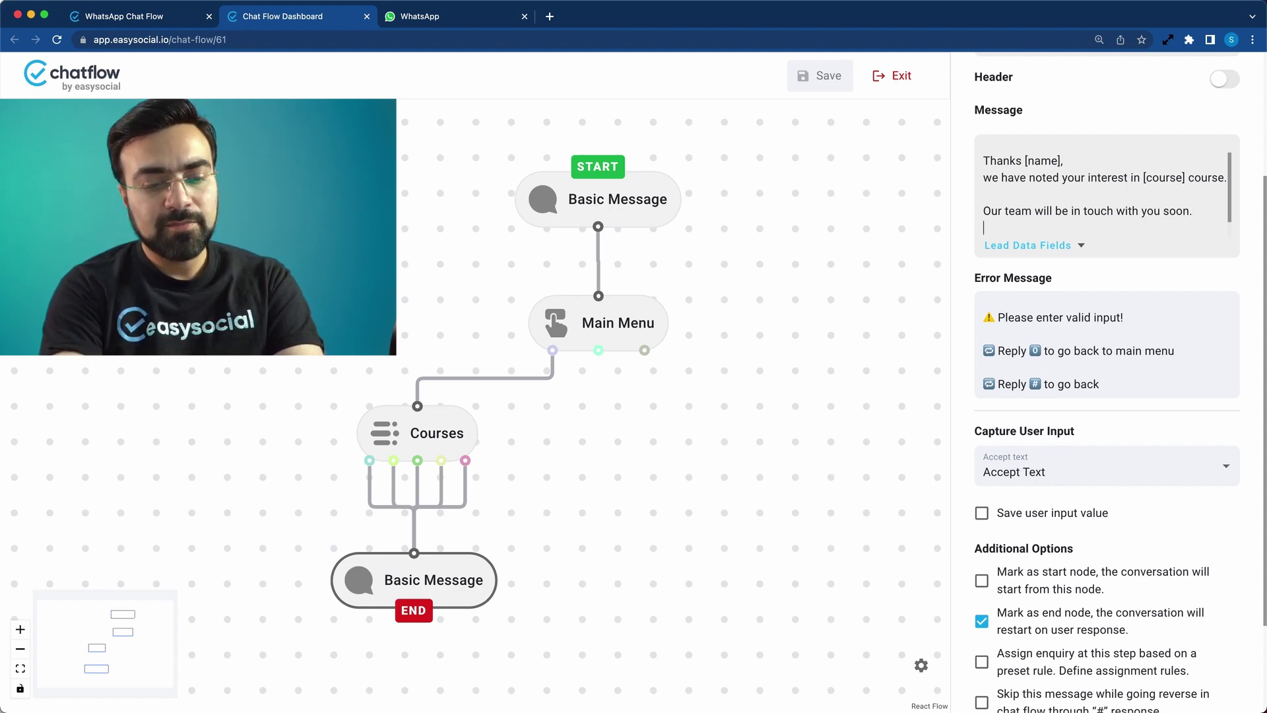
text(You can restart the chat be)
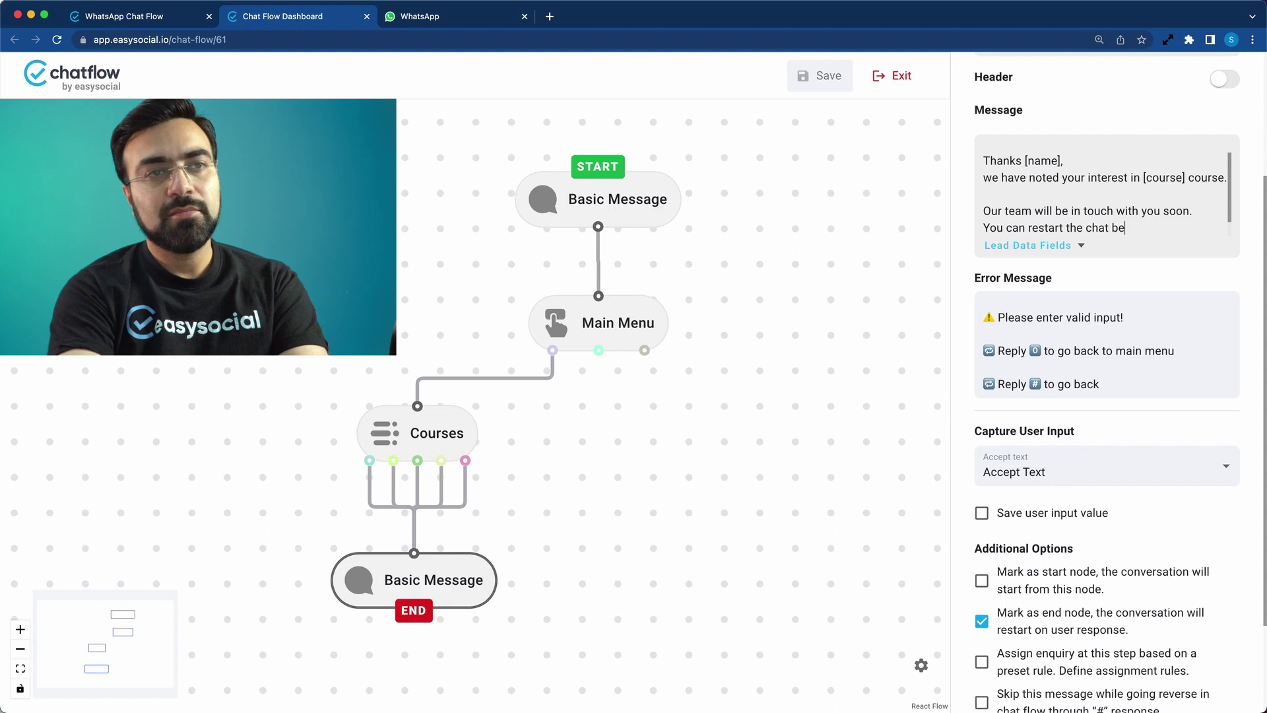
text( replying )
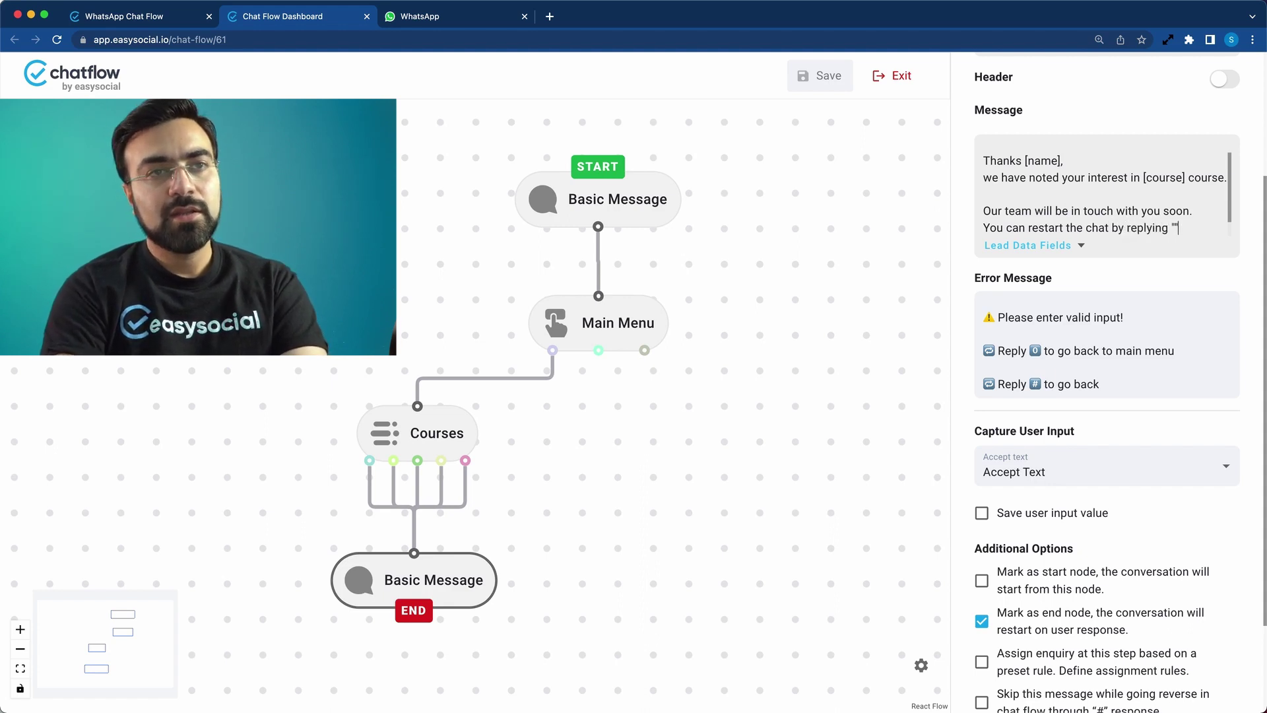
text(")
text(Hello)
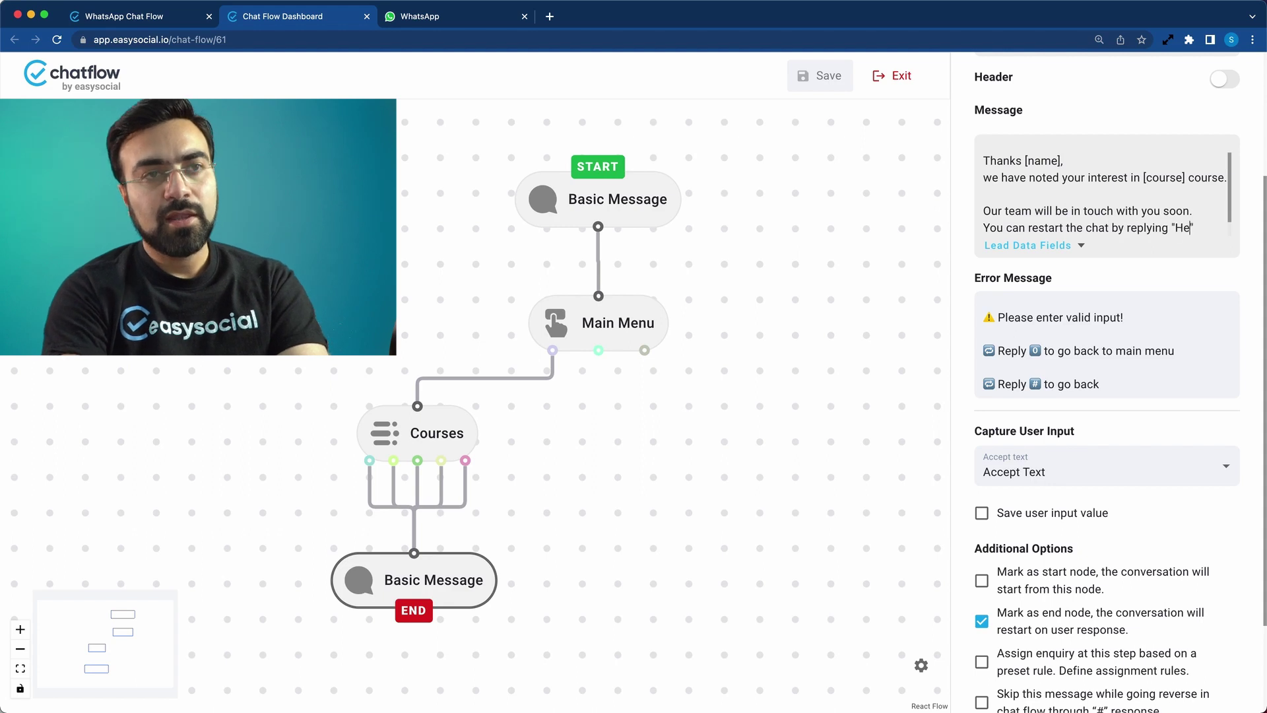
key(Right)
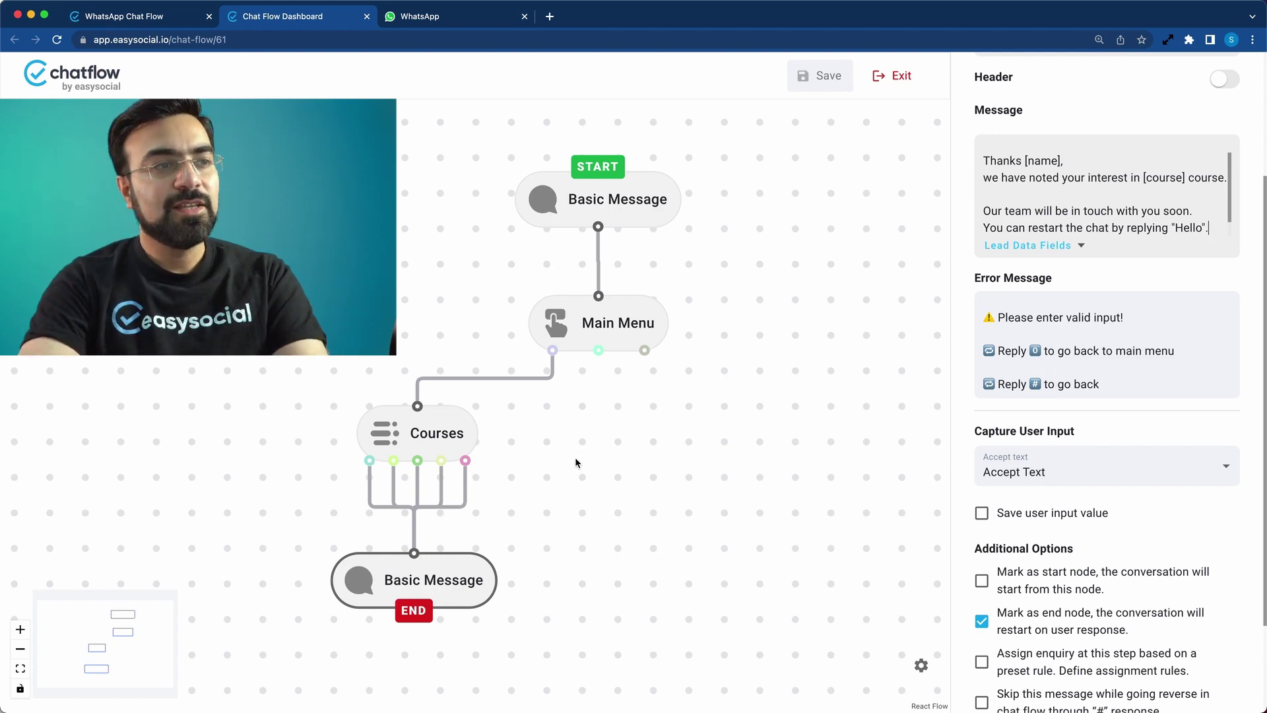
click(816, 76)
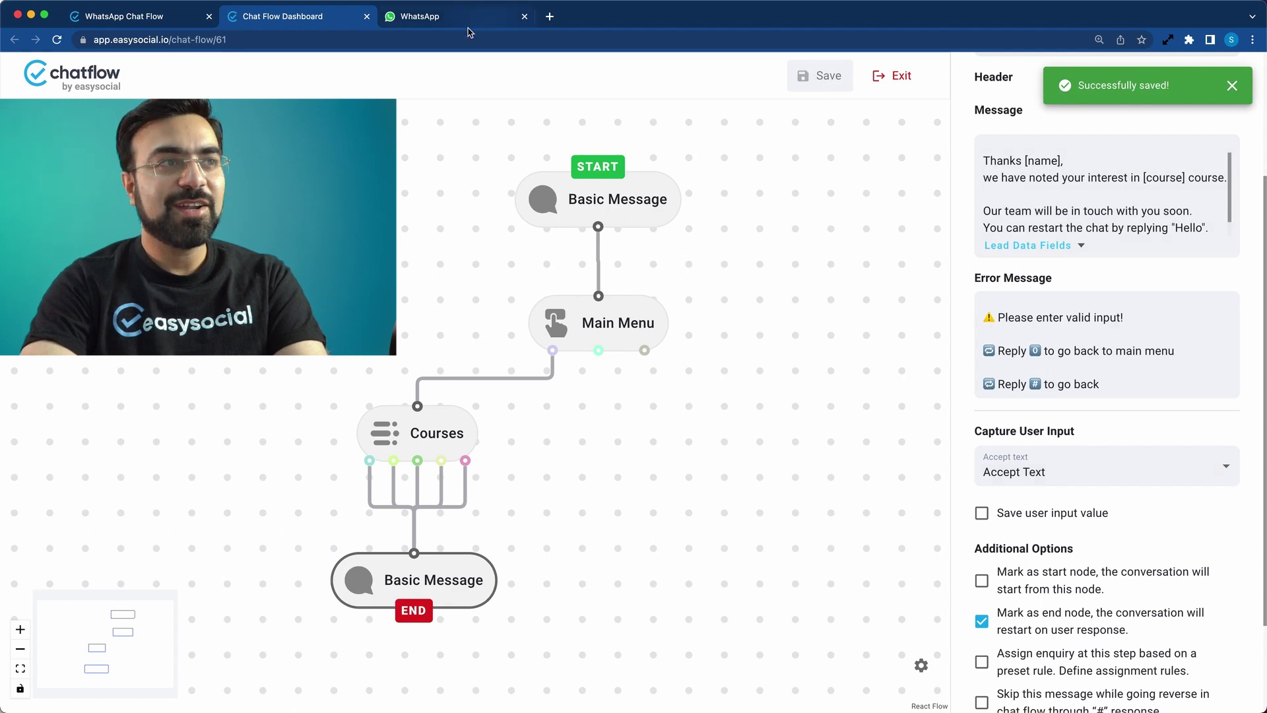
- Switch to WhatsApp, restart the Easysocial io chat by sending "0", and reply with the user's first name
click(422, 20)
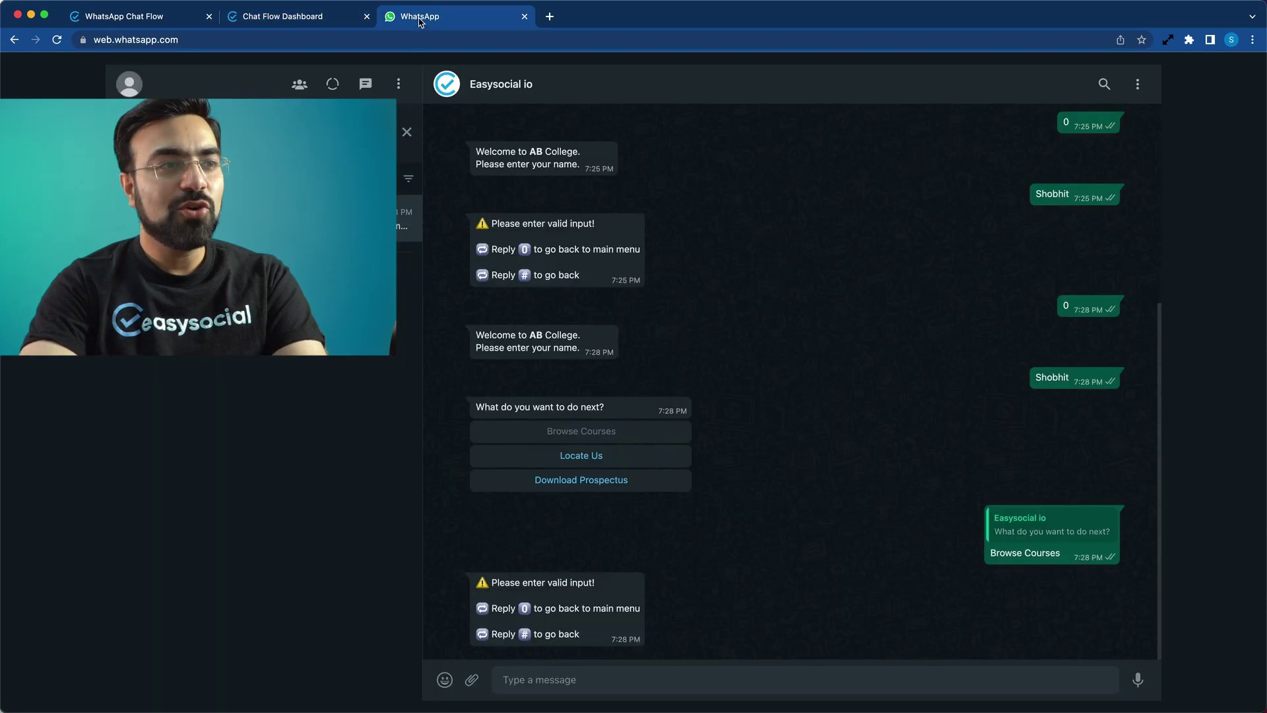
click(624, 680)
text(0)
key(Return)
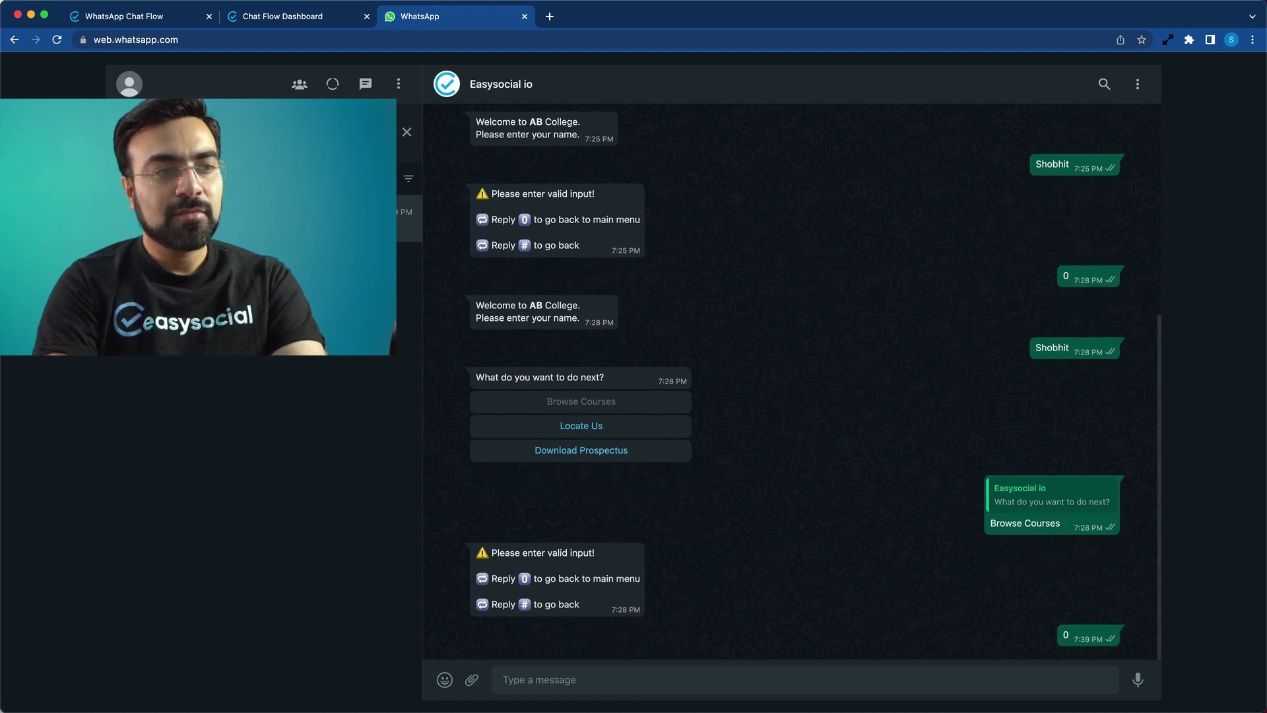
text(Shobhit)
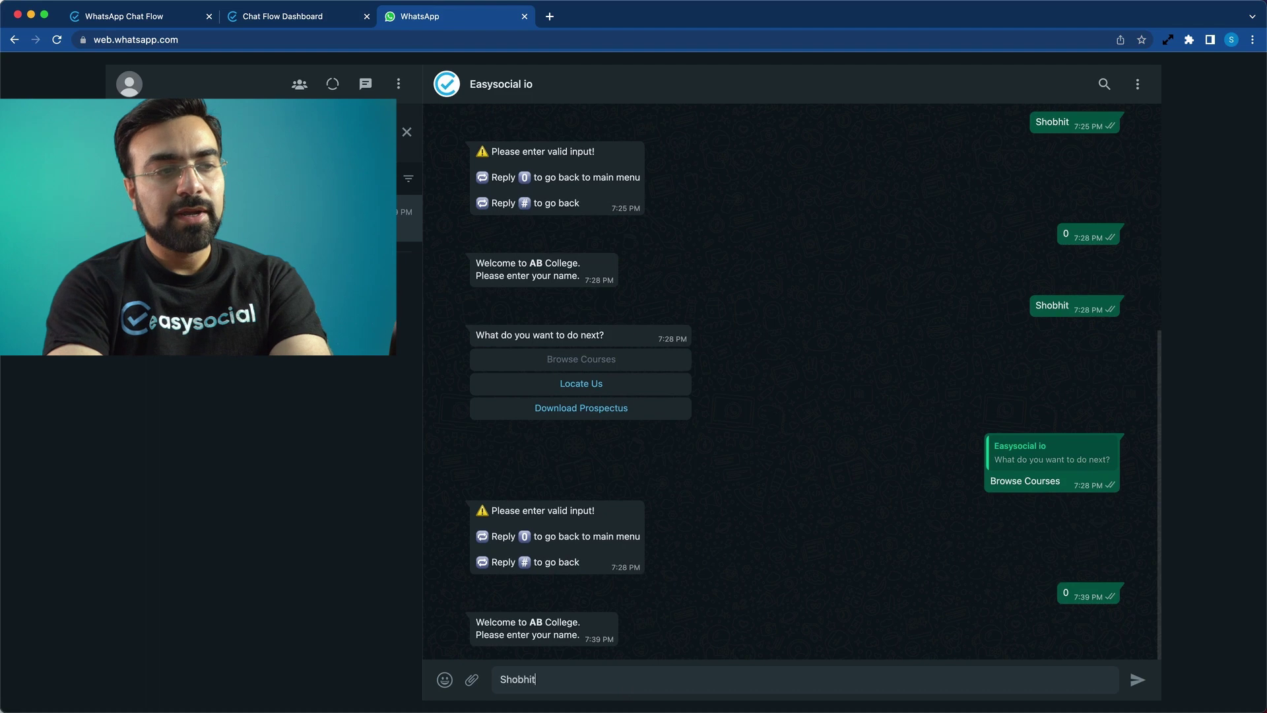
key(Return)
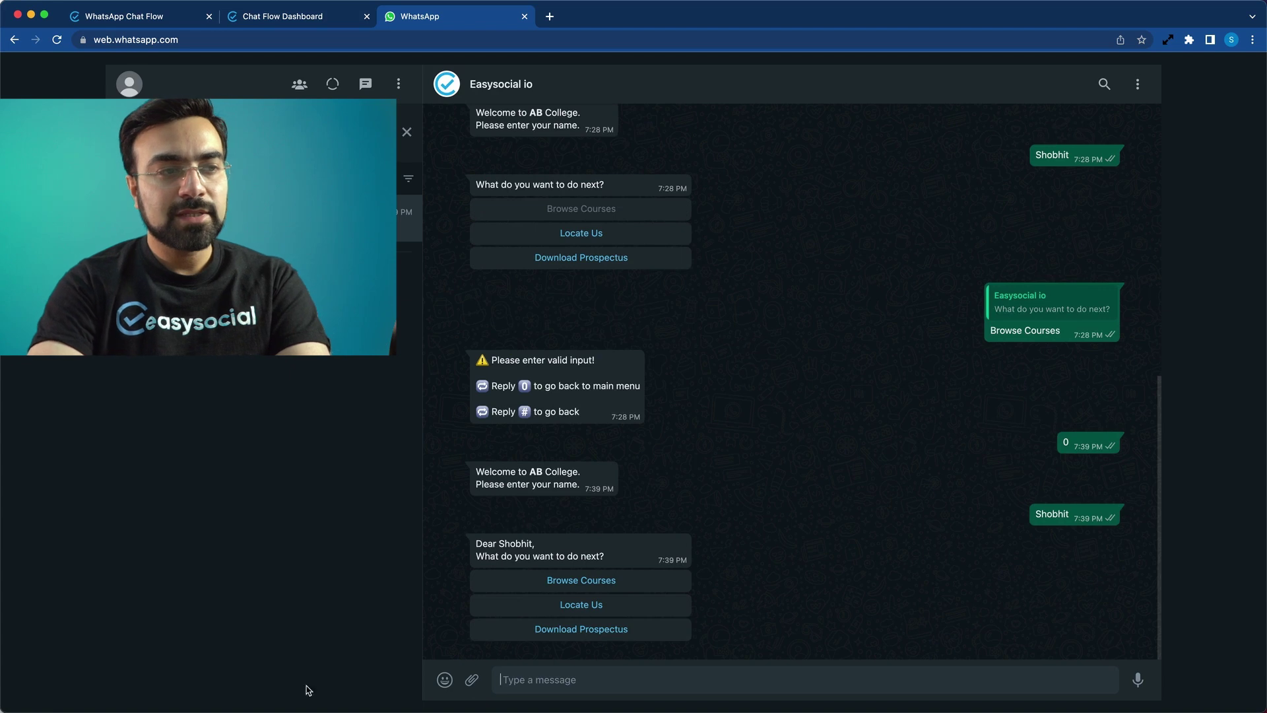
- Compare the personalised name in the WhatsApp greeting with the [name] field in the chat flow's Main Menu message
drag(499, 543, 533, 543)
click(524, 544)
double_click(507, 545)
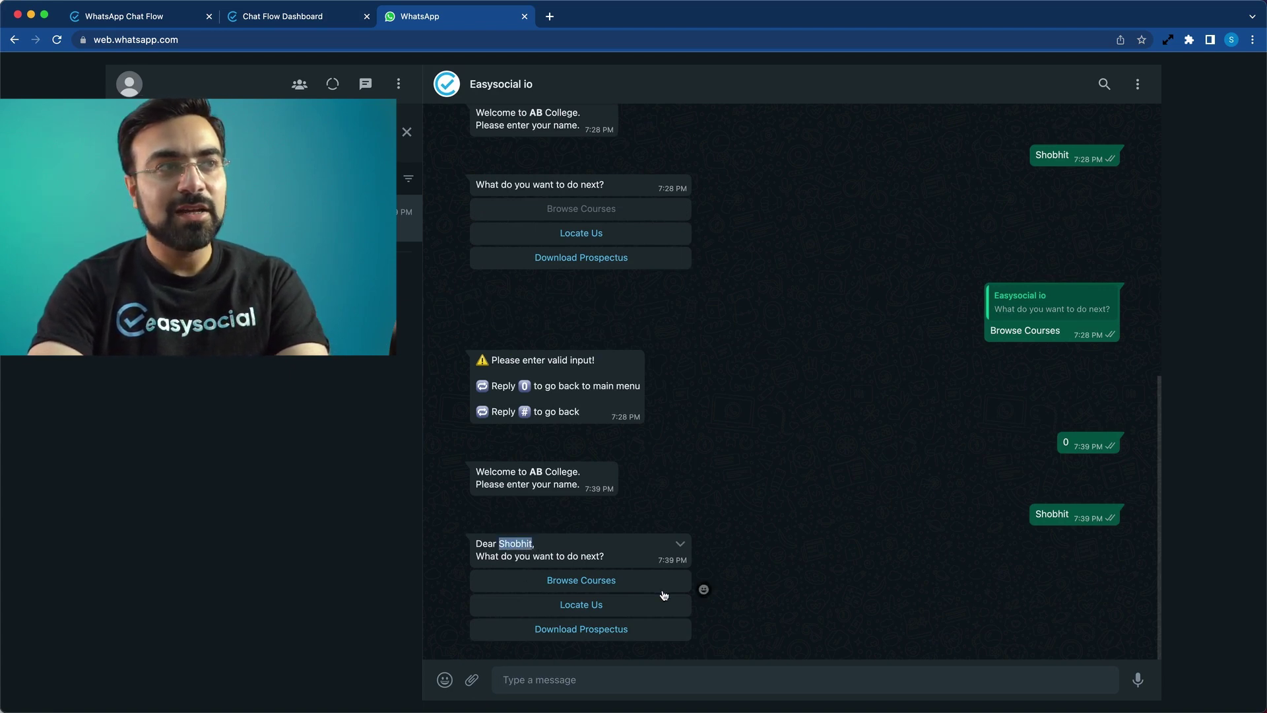
click(276, 16)
click(636, 343)
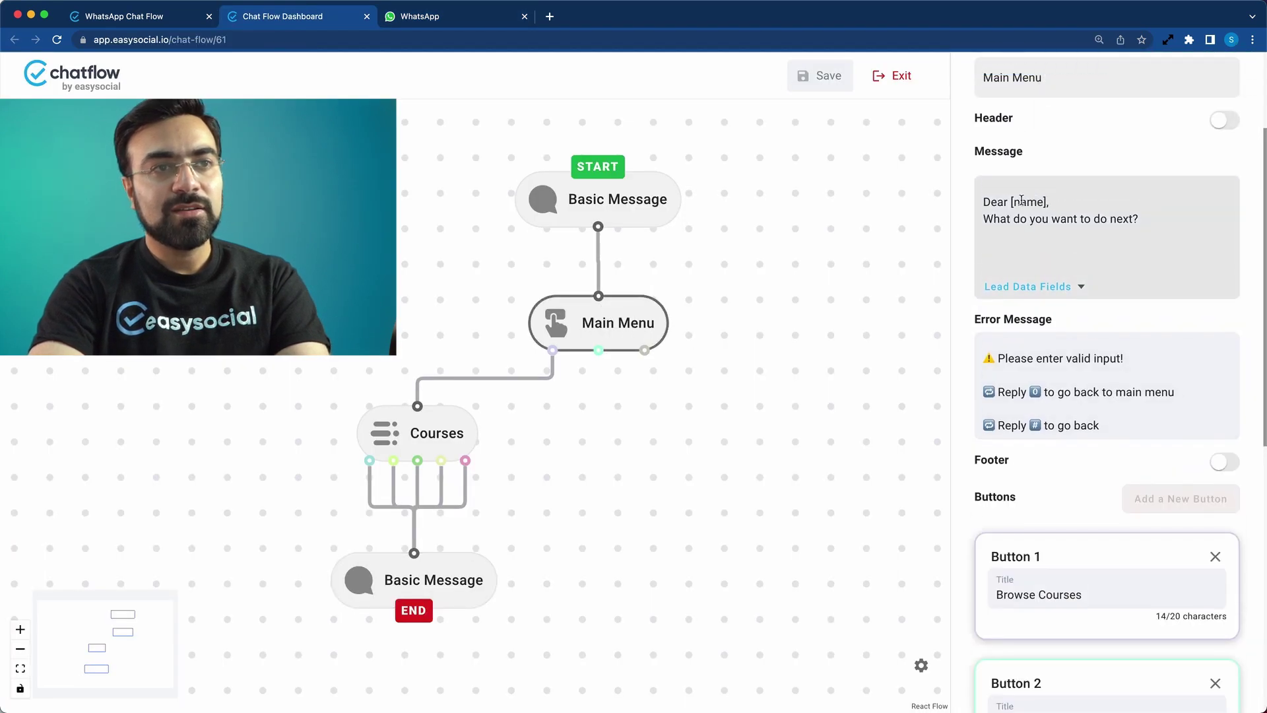
drag(1010, 202, 1050, 200)
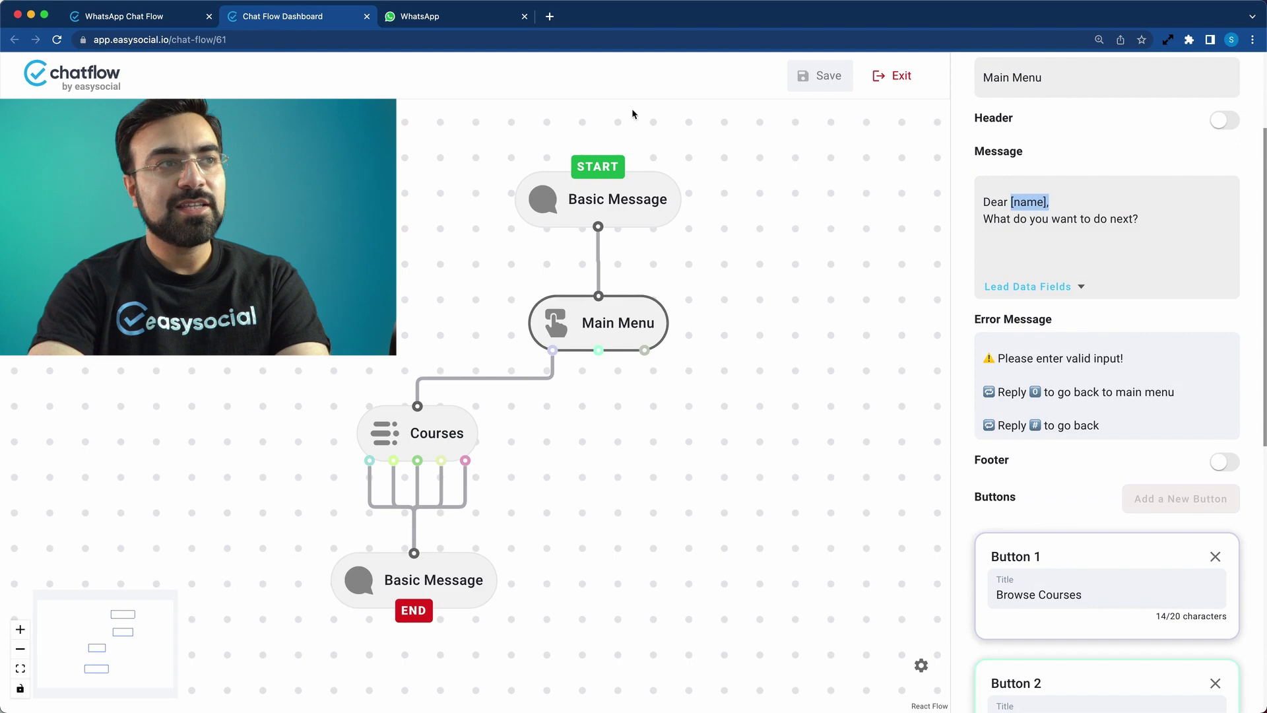
- Return to the WhatsApp chat and choose Browse Courses from the latest menu message
click(422, 19)
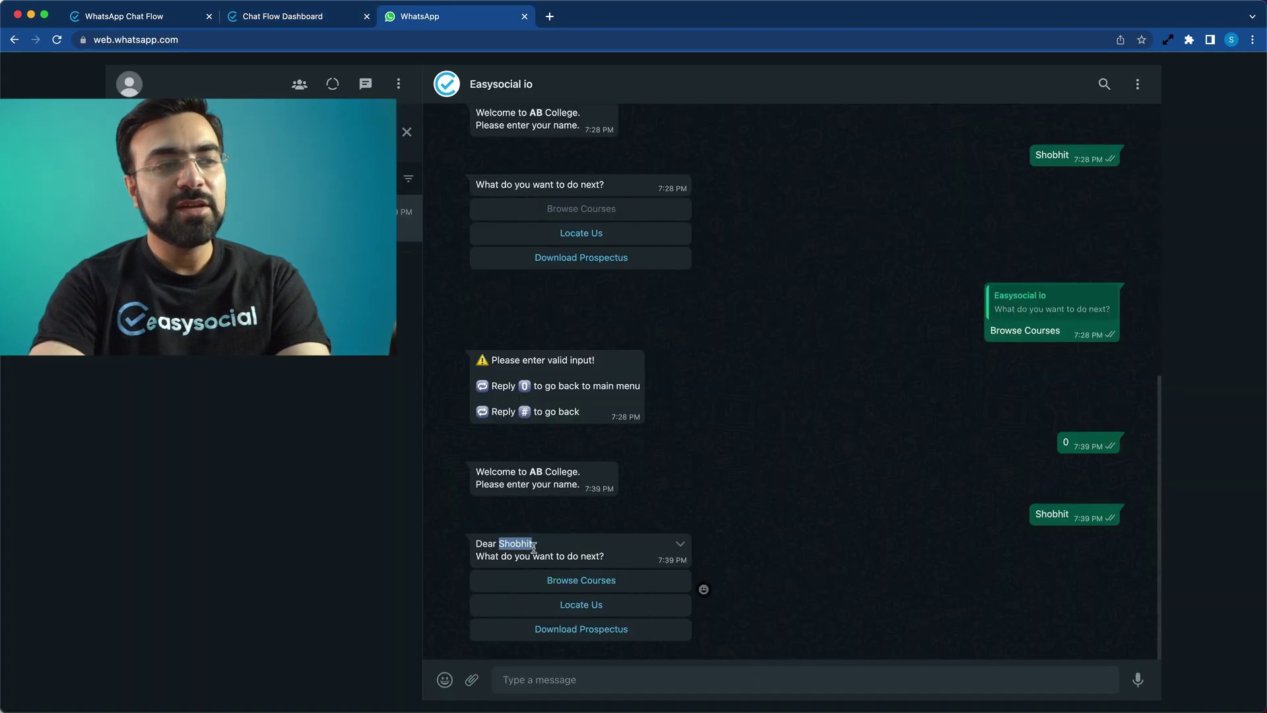
click(597, 551)
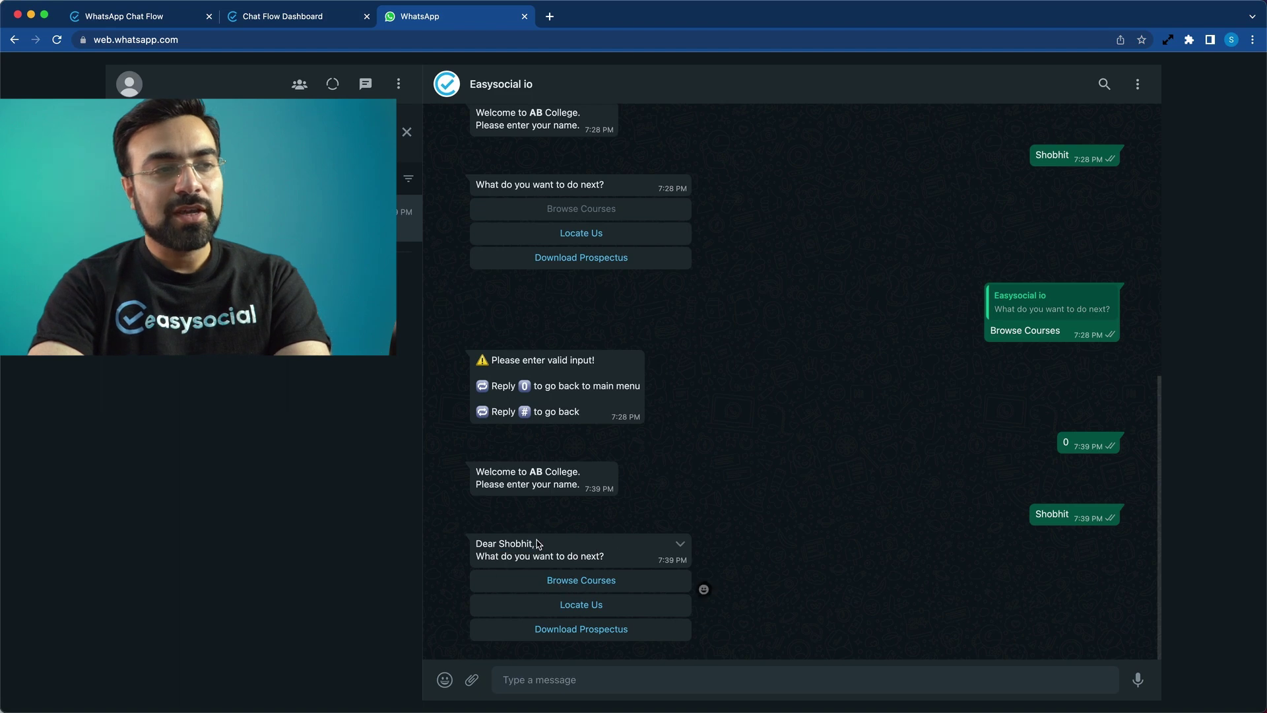
click(576, 579)
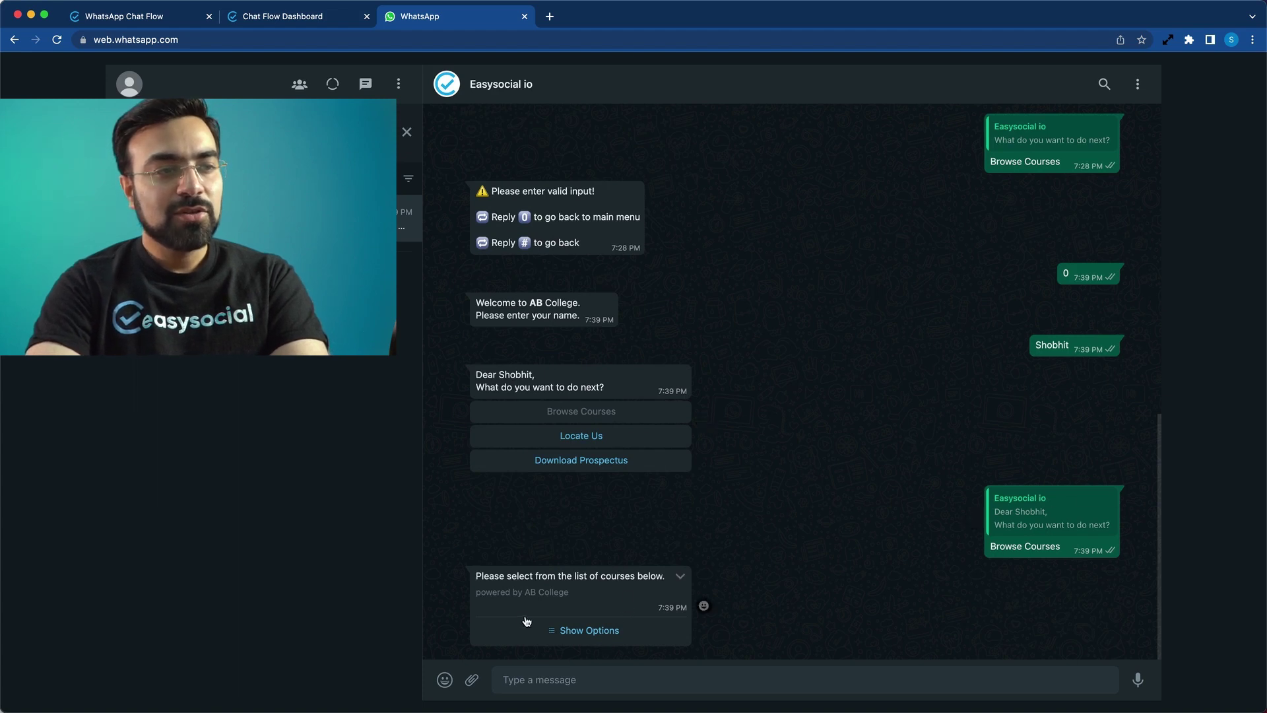
- Compare the WhatsApp menu and course list messages with the Main Menu and Courses nodes' message, button, footer and button label settings
drag(475, 592, 565, 592)
click(585, 602)
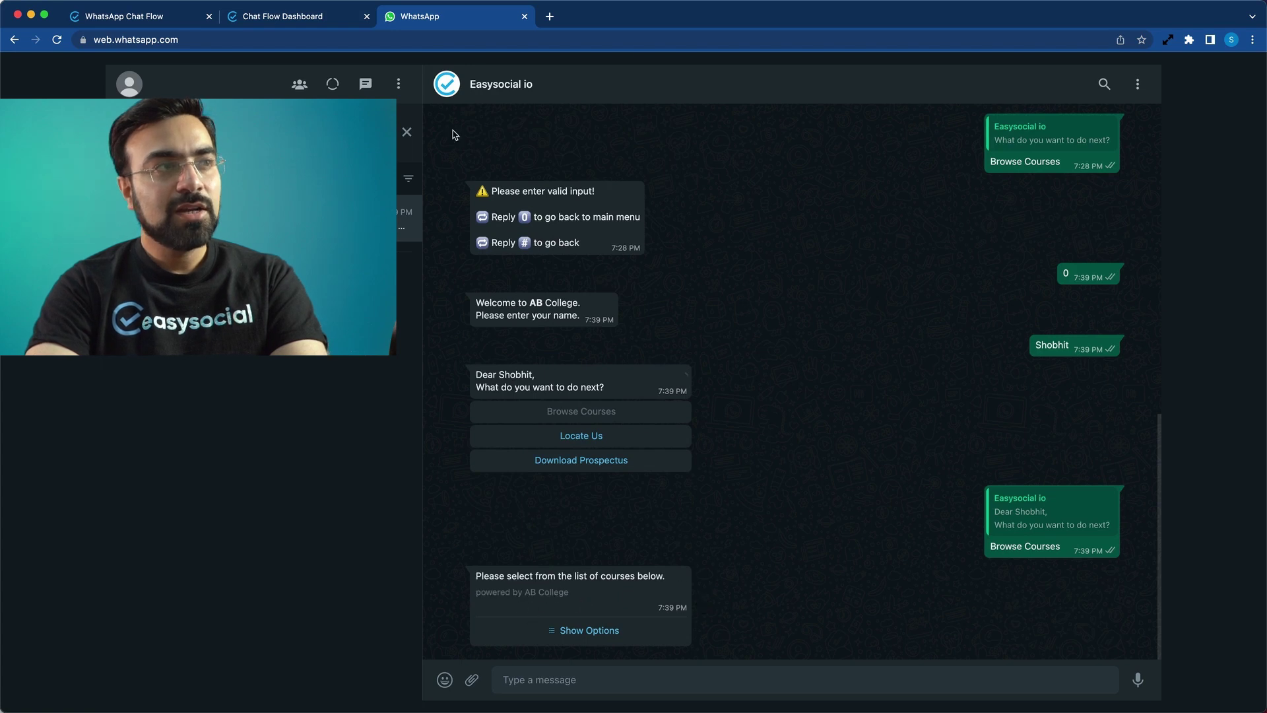
click(250, 17)
click(616, 332)
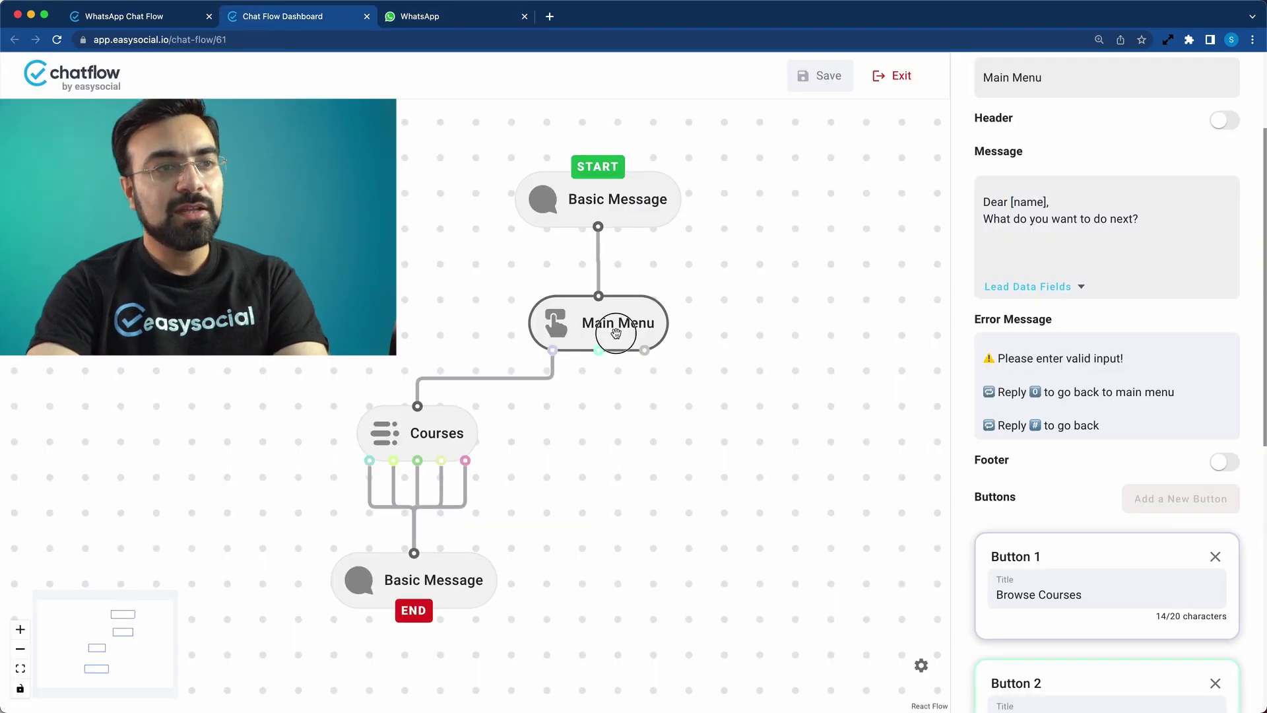
scroll(1124, 416, down, 2)
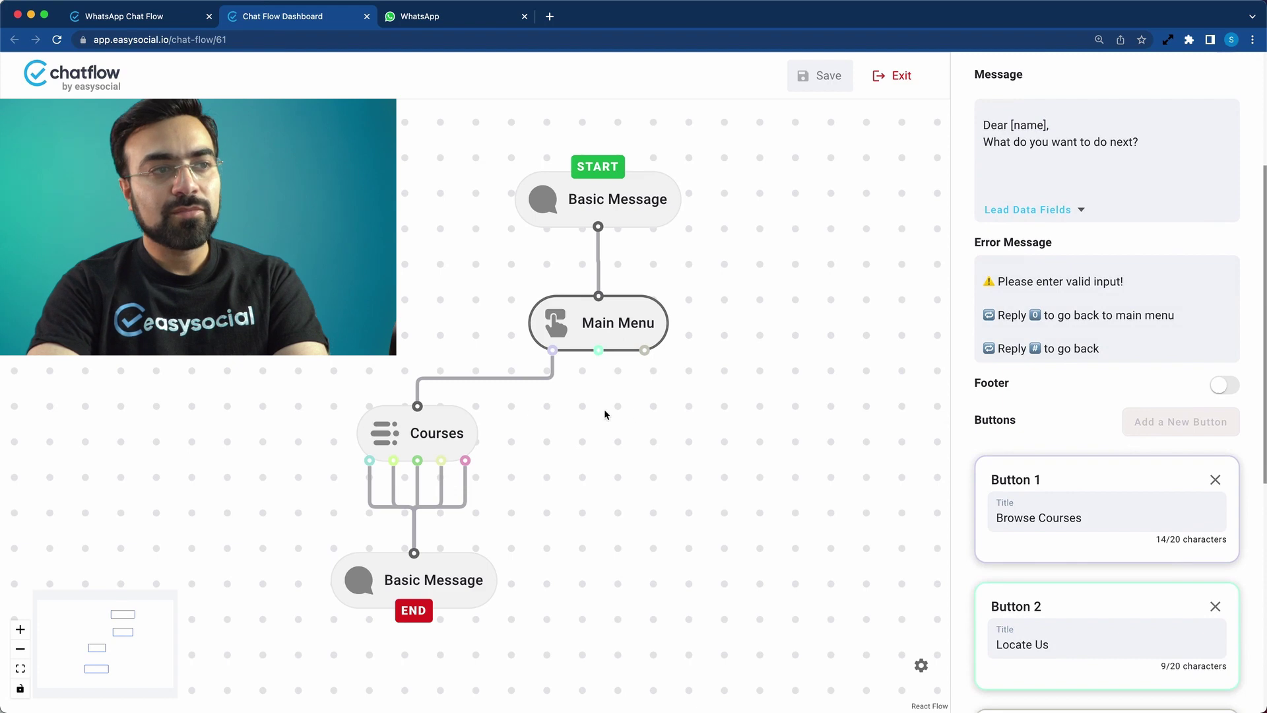
click(439, 431)
scroll(1138, 379, down, 1)
scroll(1138, 379, down, 1)
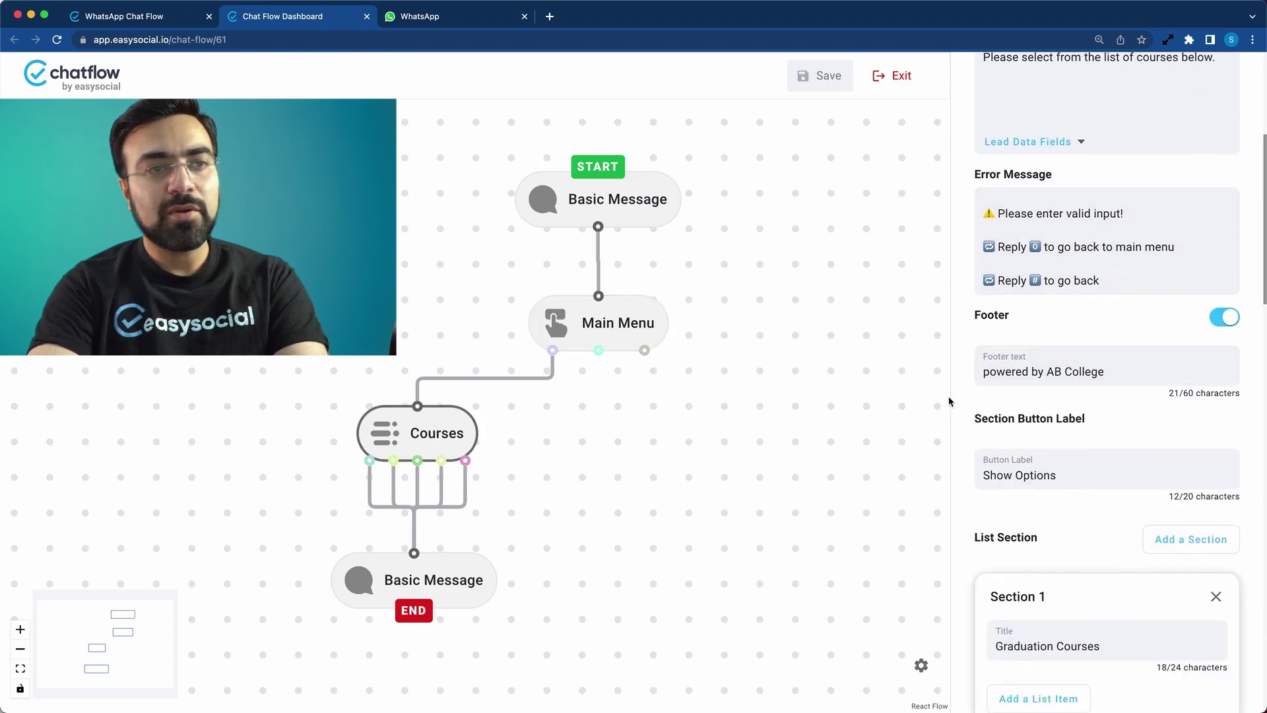
click(455, 19)
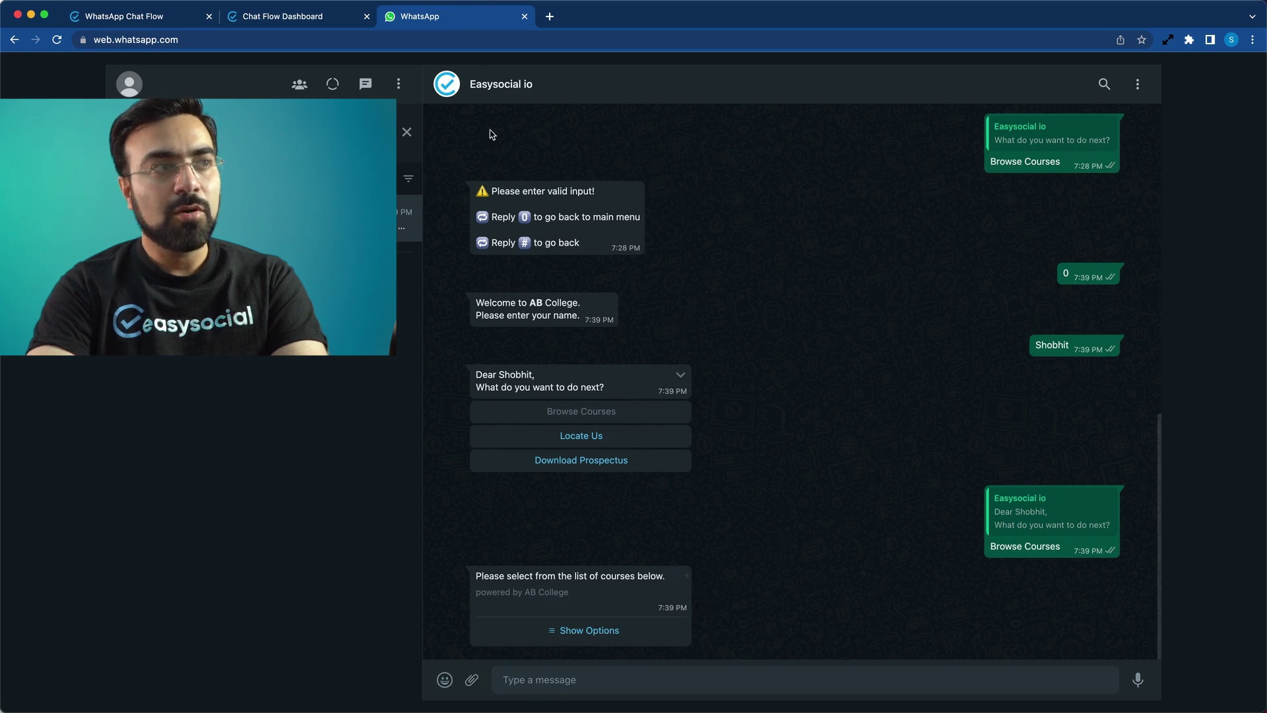
click(313, 25)
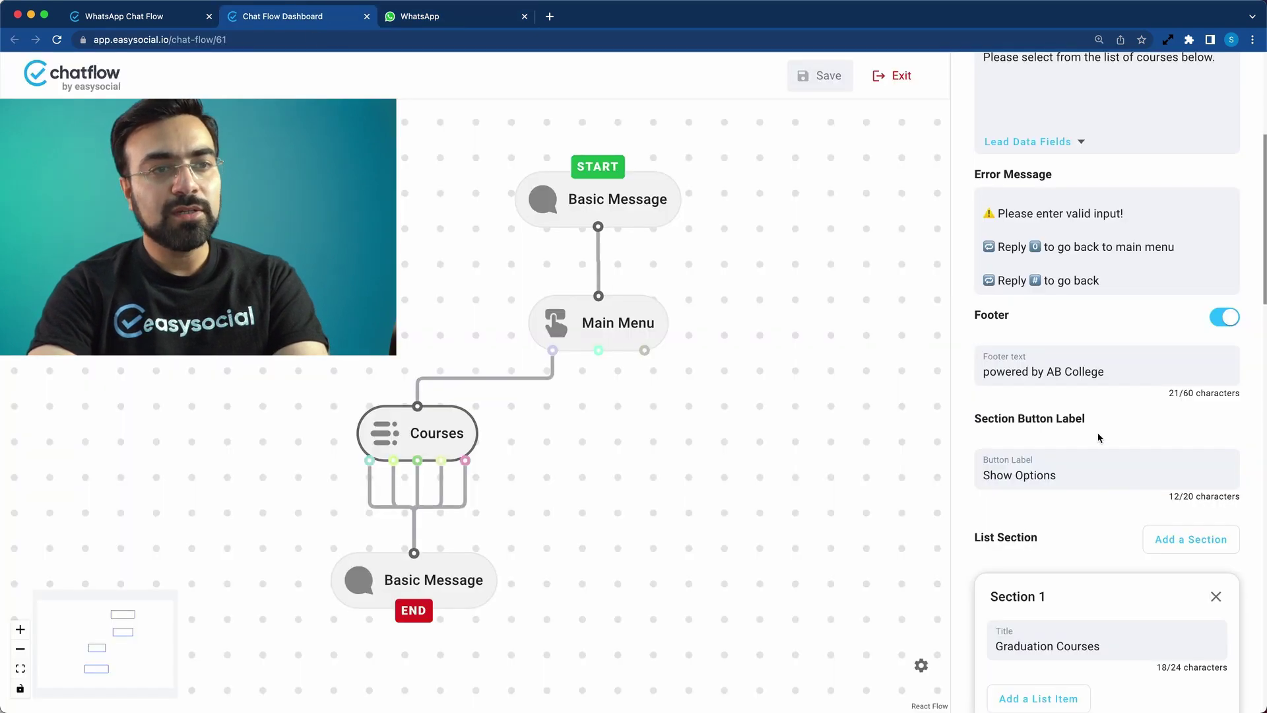
scroll(1076, 439, down, 2)
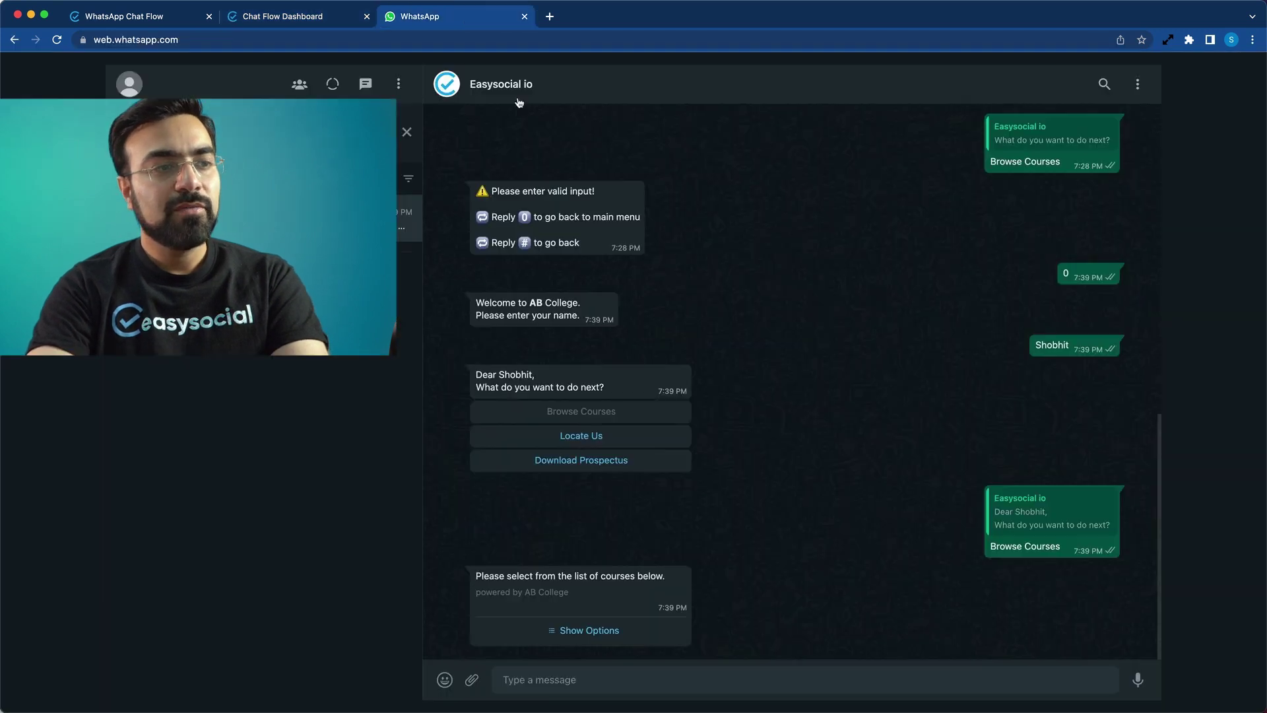
- Open the course options list in WhatsApp and compare its sections and items with the Courses node's list sections
click(466, 17)
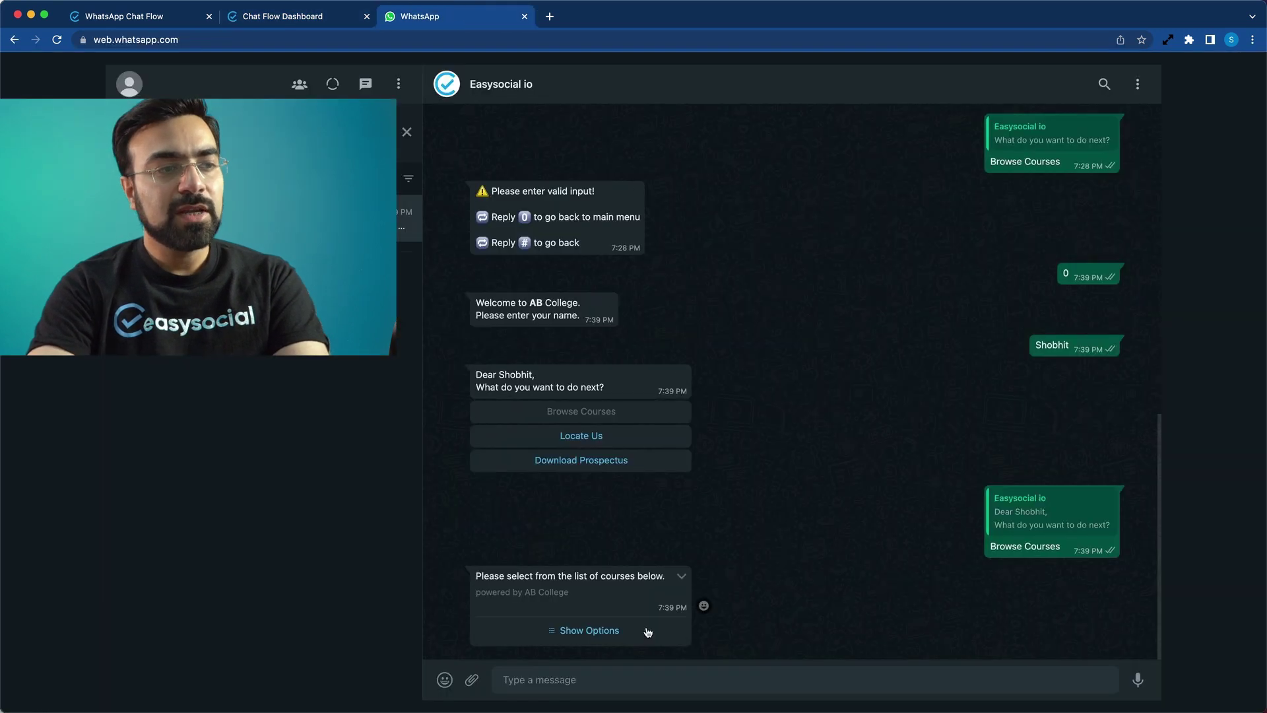
click(643, 633)
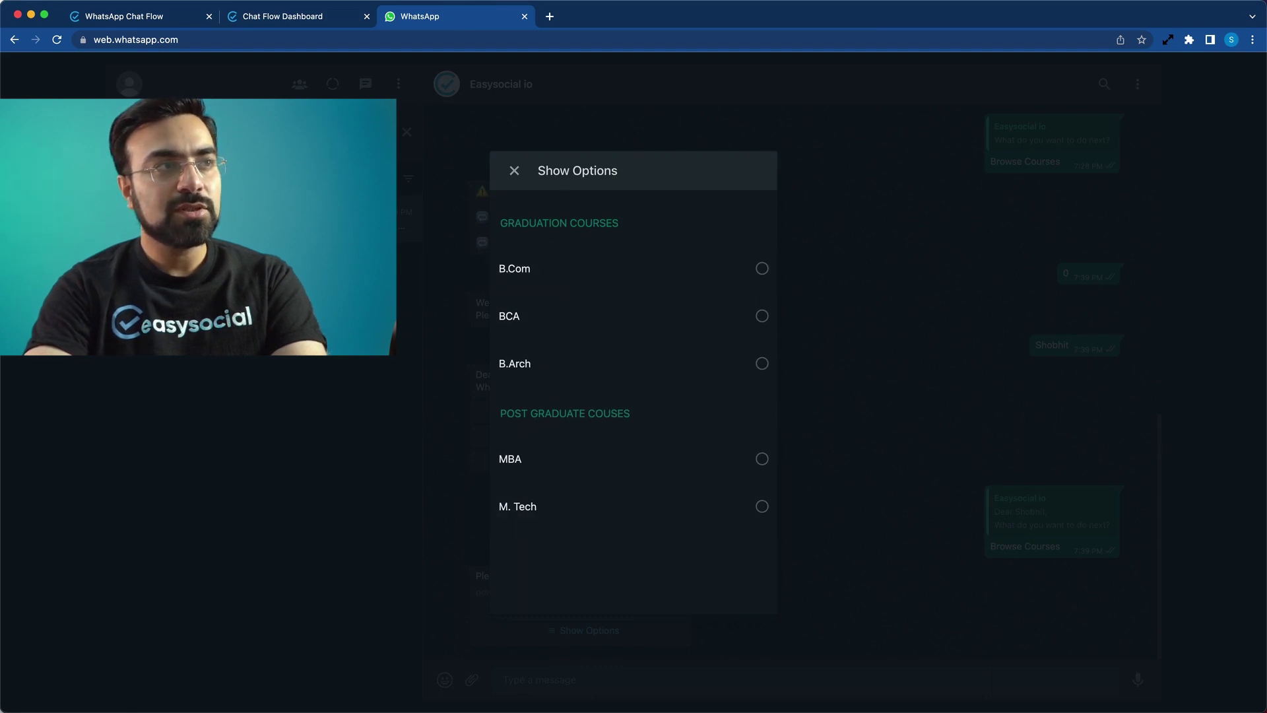
click(270, 16)
scroll(1143, 513, down, 3)
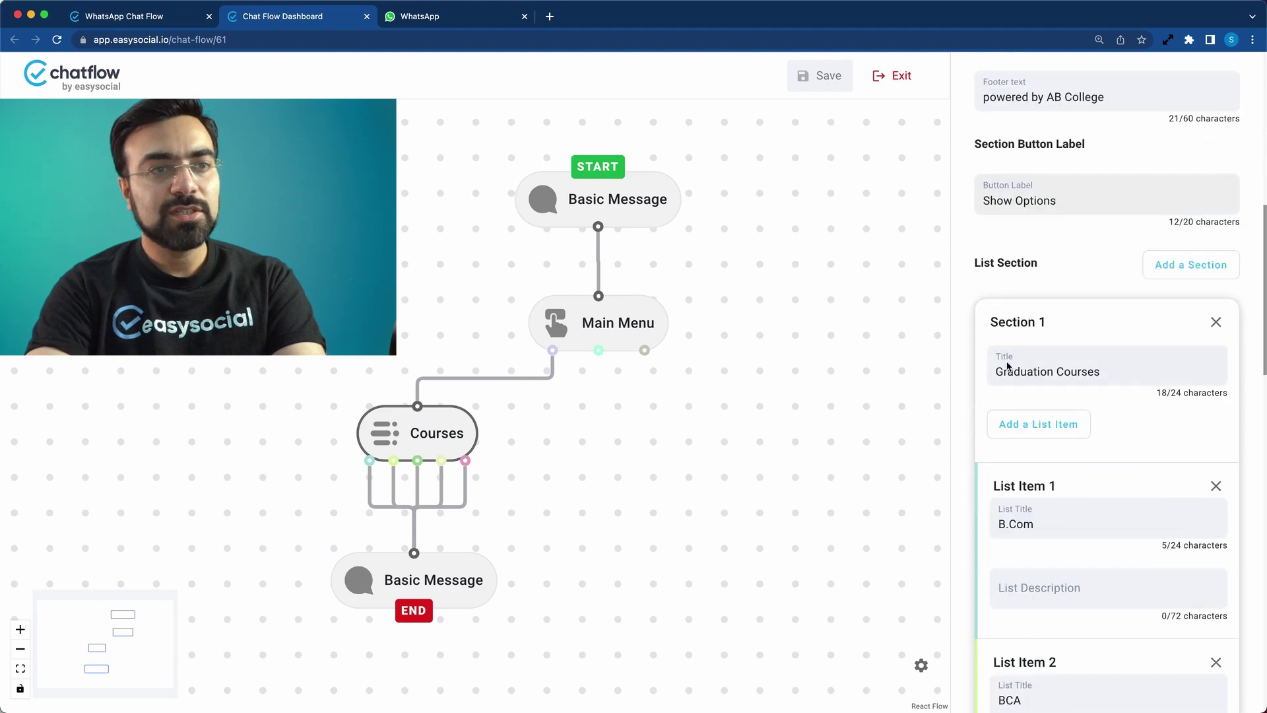
scroll(1152, 481, down, 4)
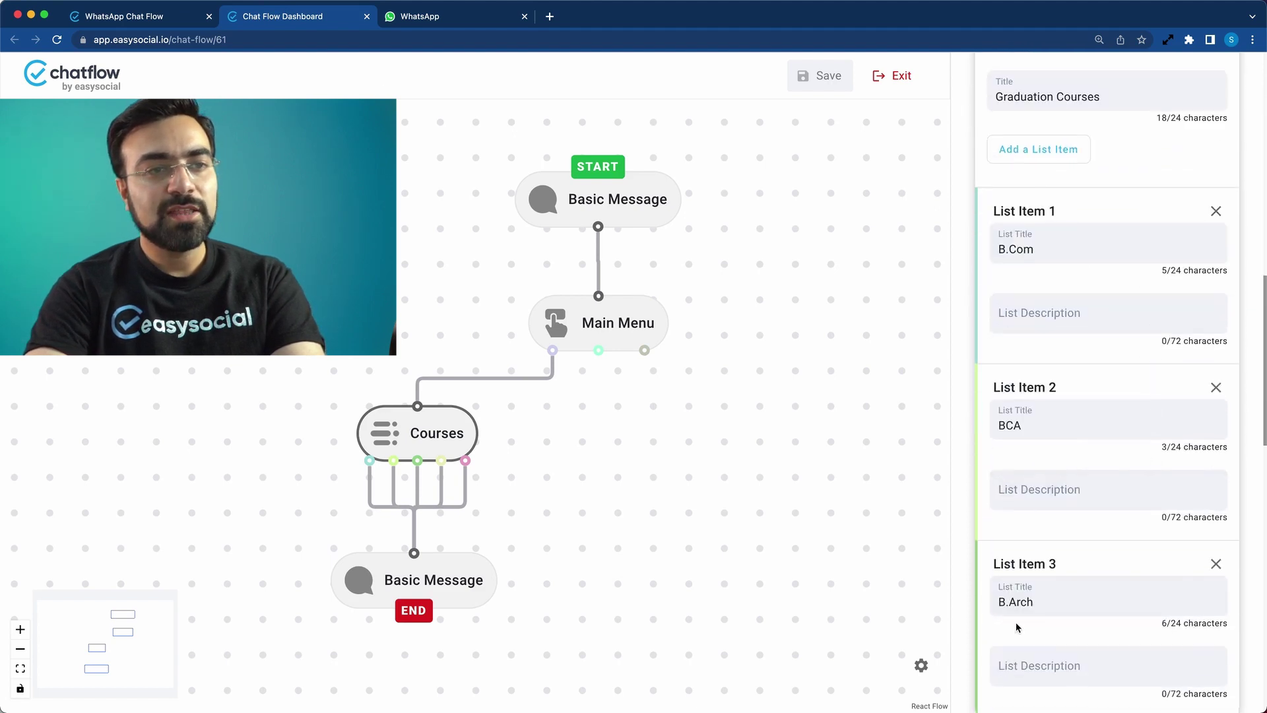
scroll(1017, 627, down, 5)
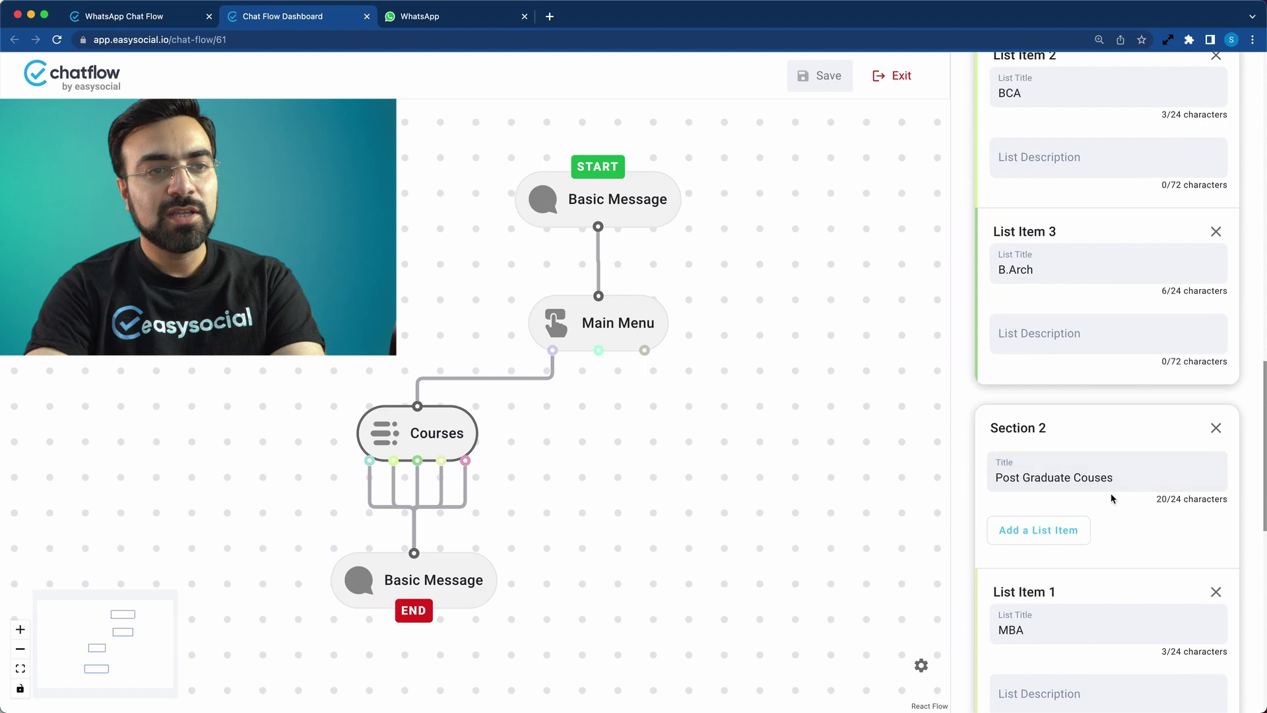
scroll(1110, 500, up, 5)
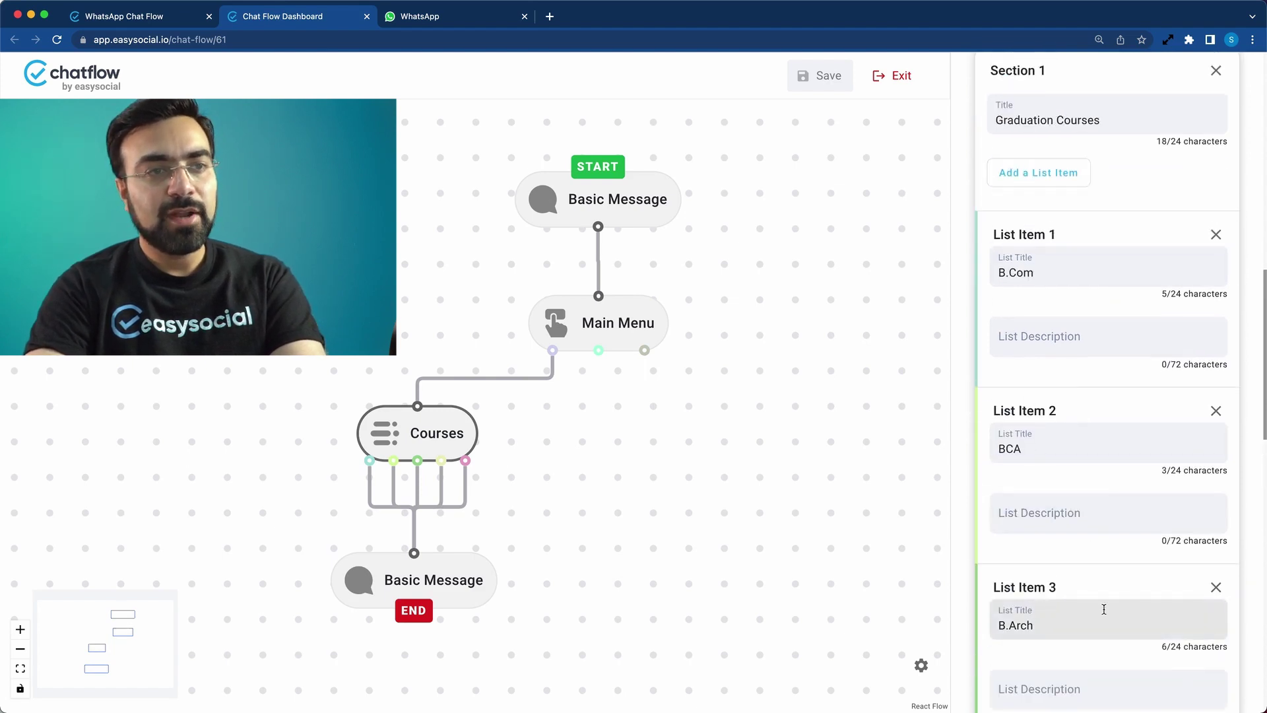
click(1033, 334)
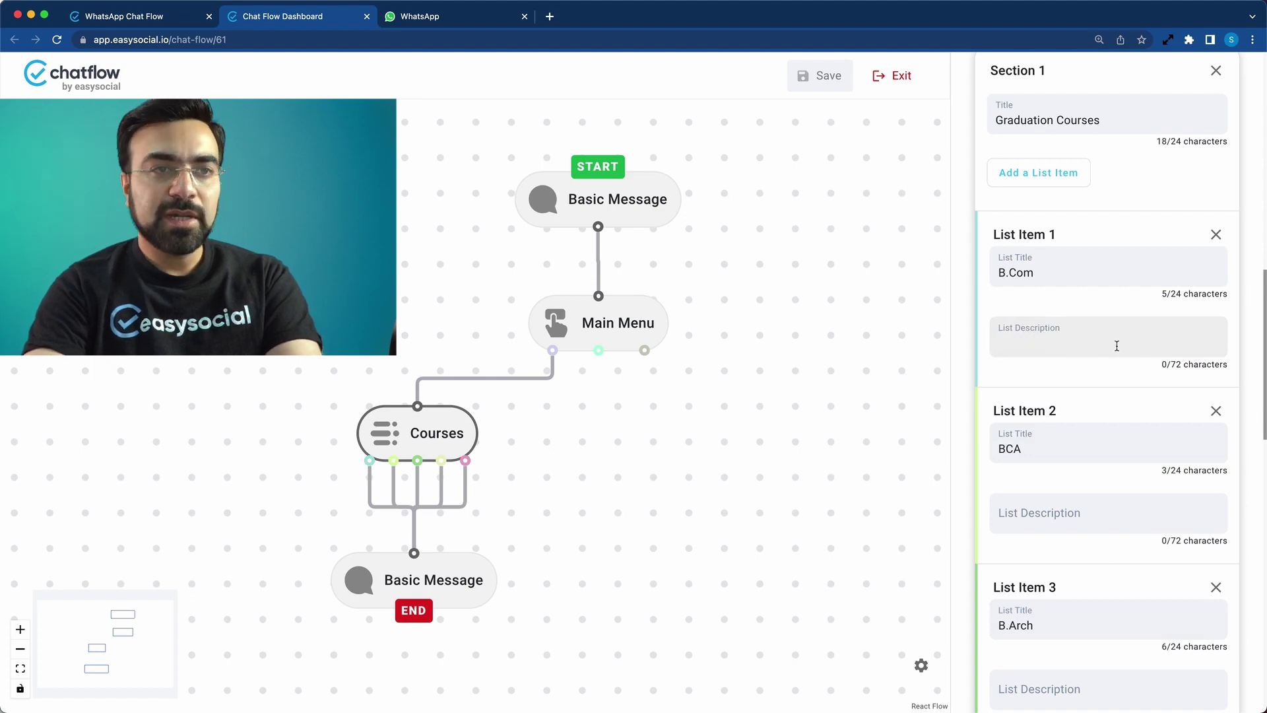
click(1069, 262)
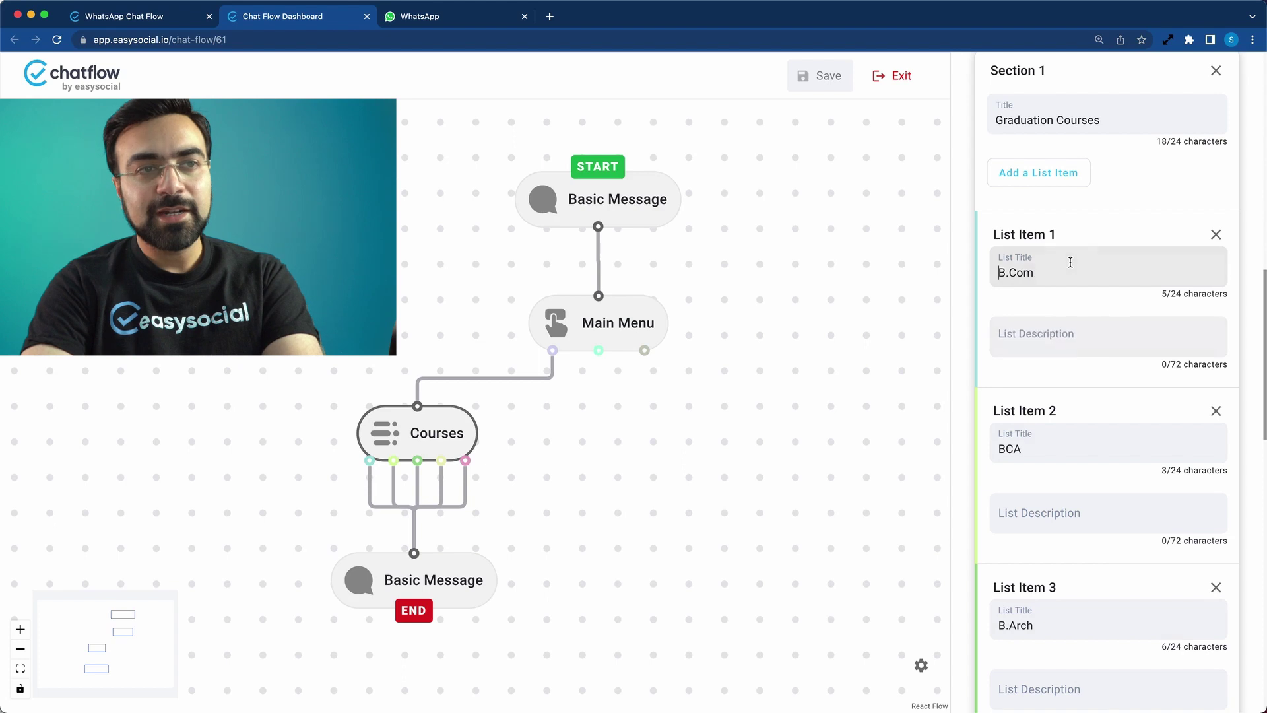
click(1035, 330)
- Return to WhatsApp, send B.Com as the course choice, and restart the chat by replying "Hi"
click(419, 16)
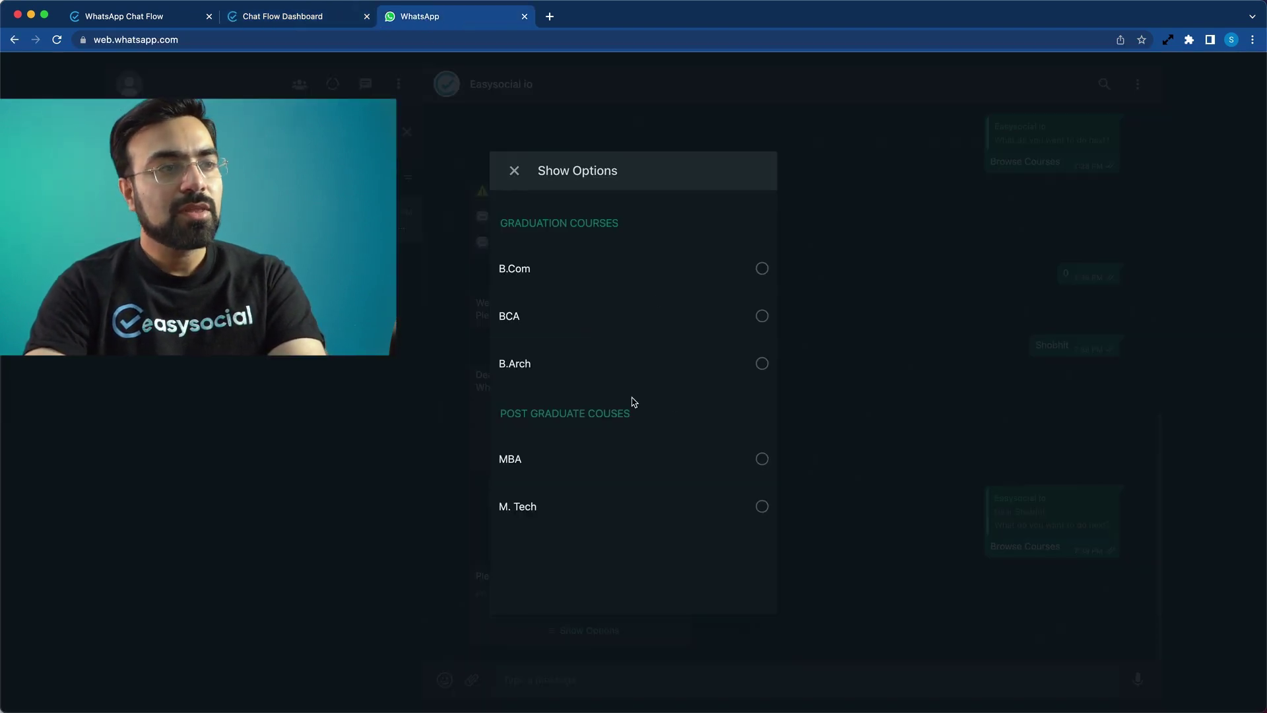
click(738, 575)
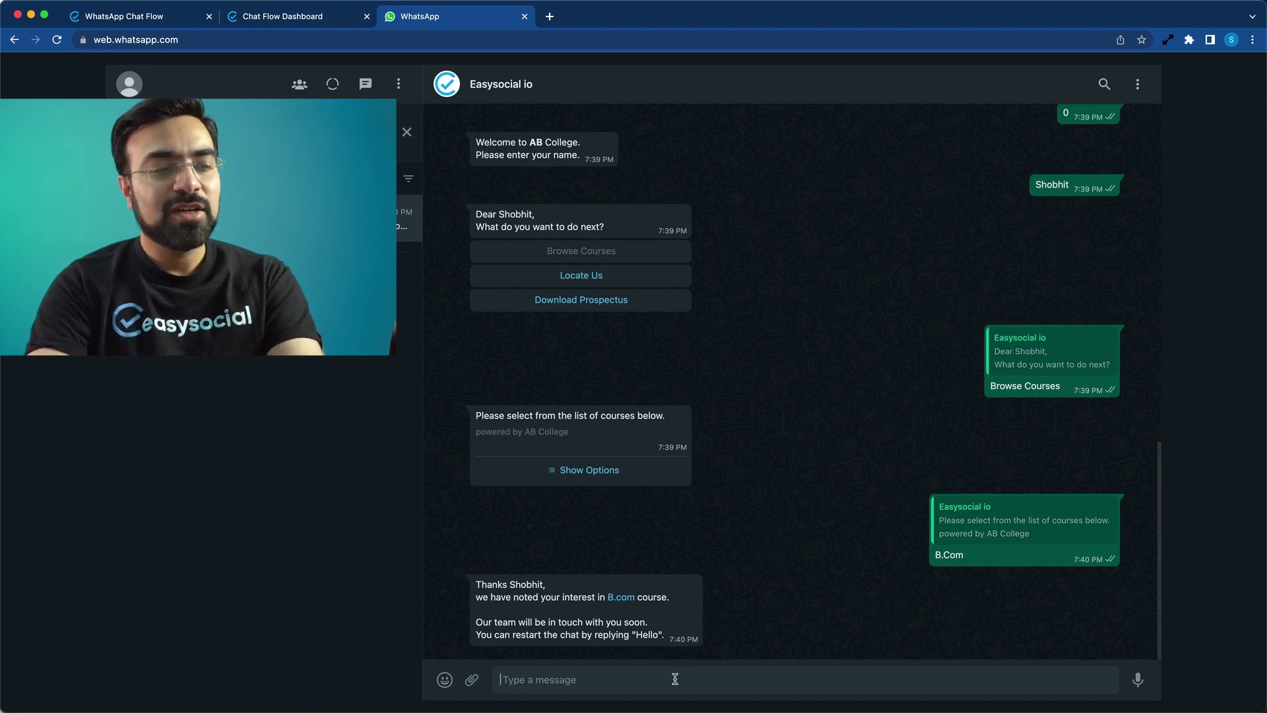
text(He)
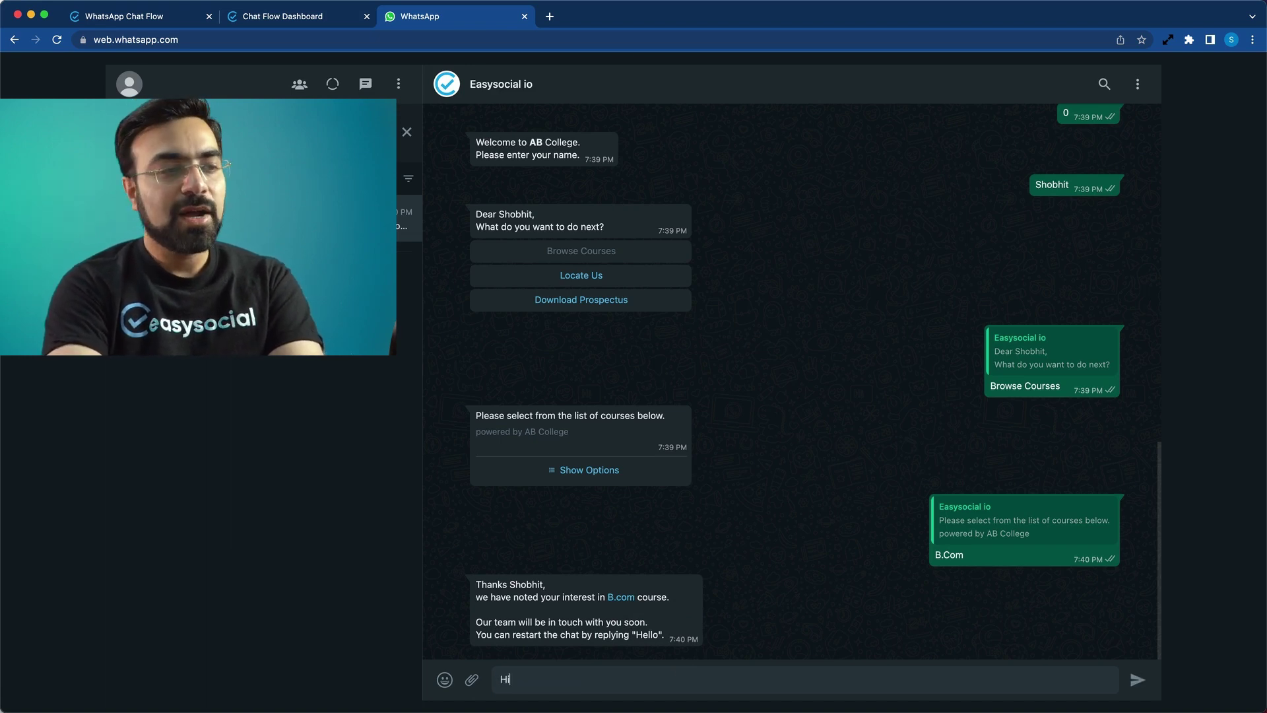
key(Return)
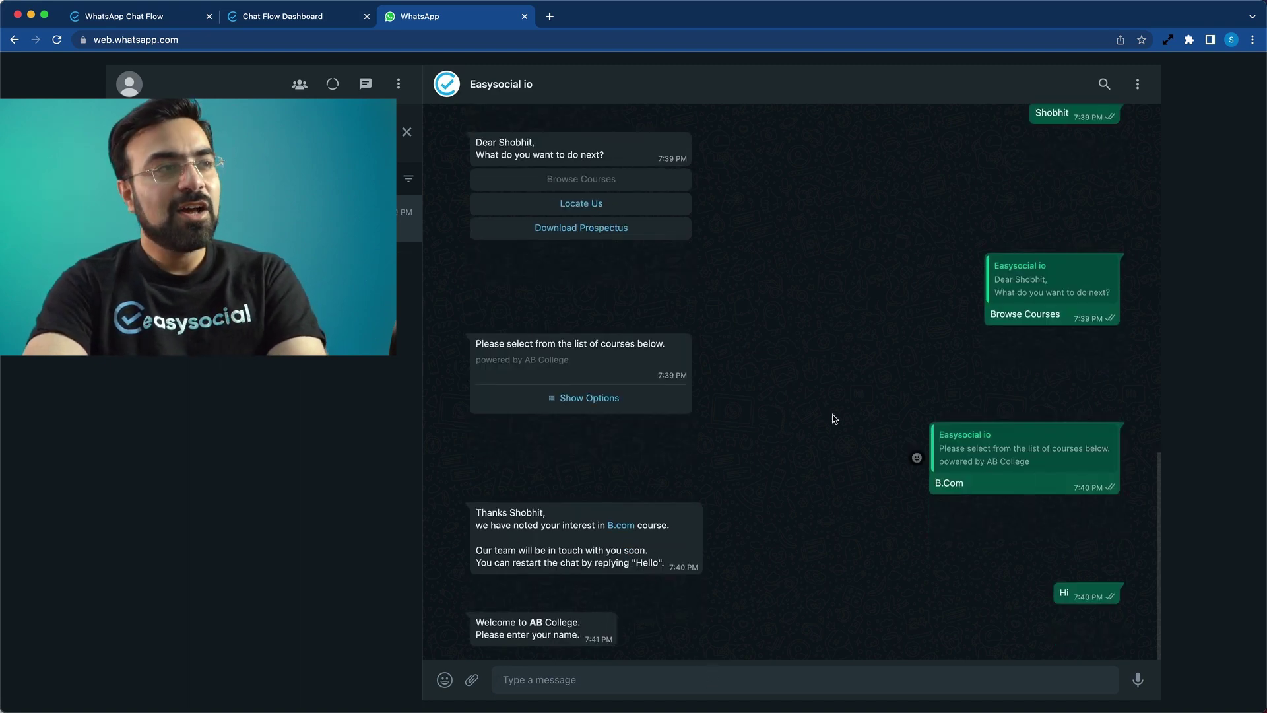
- Return to the chat flow and review the Main Menu node's message and button titles
click(305, 18)
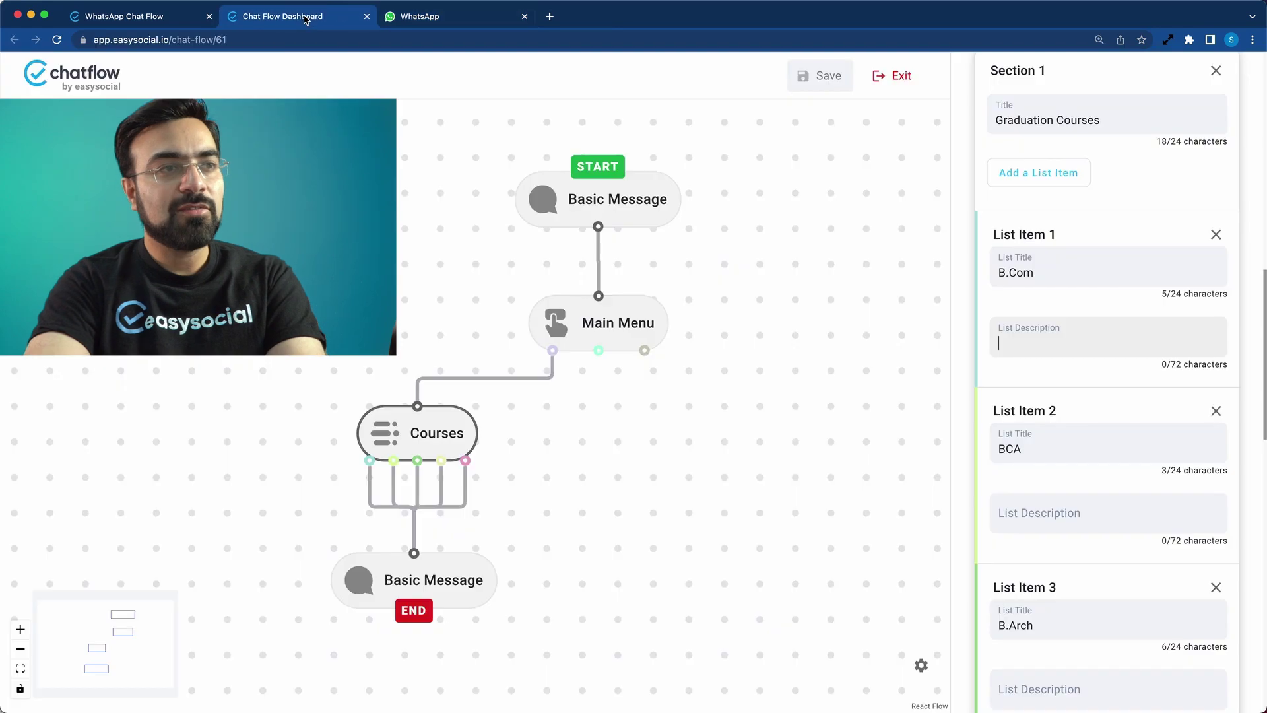
click(800, 368)
click(613, 312)
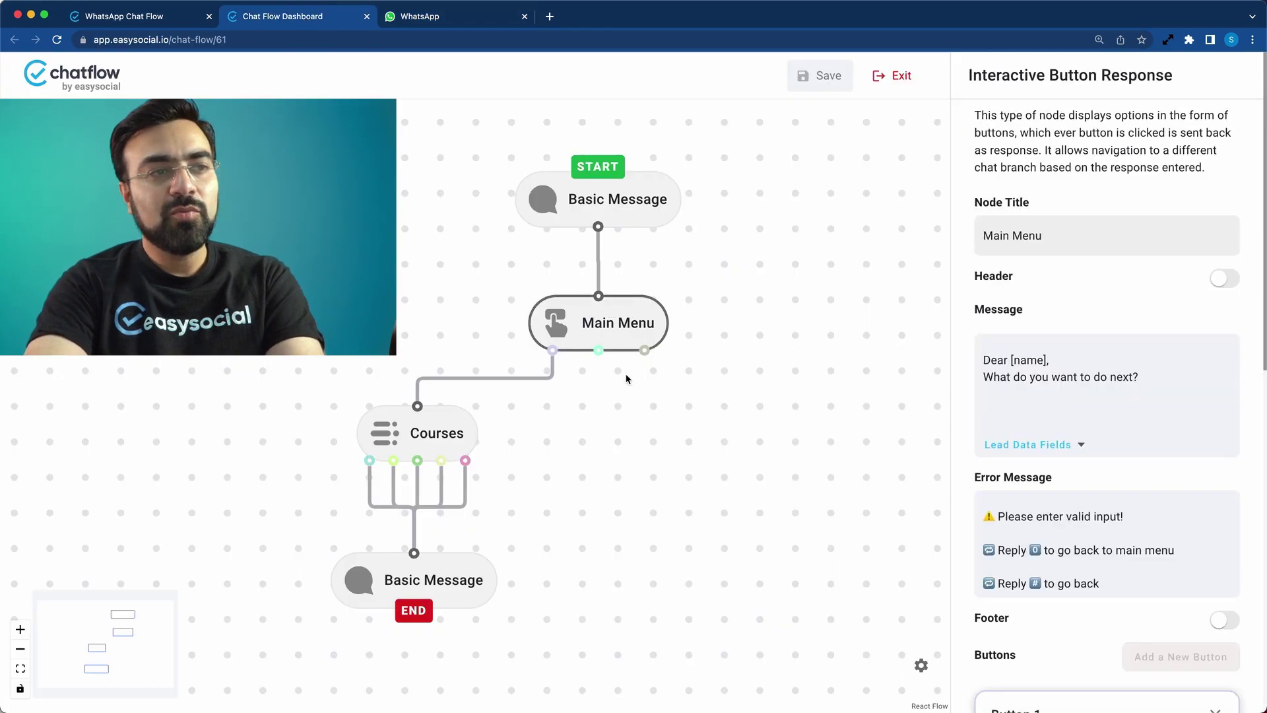
scroll(1135, 410, down, 3)
scroll(1168, 419, down, 1)
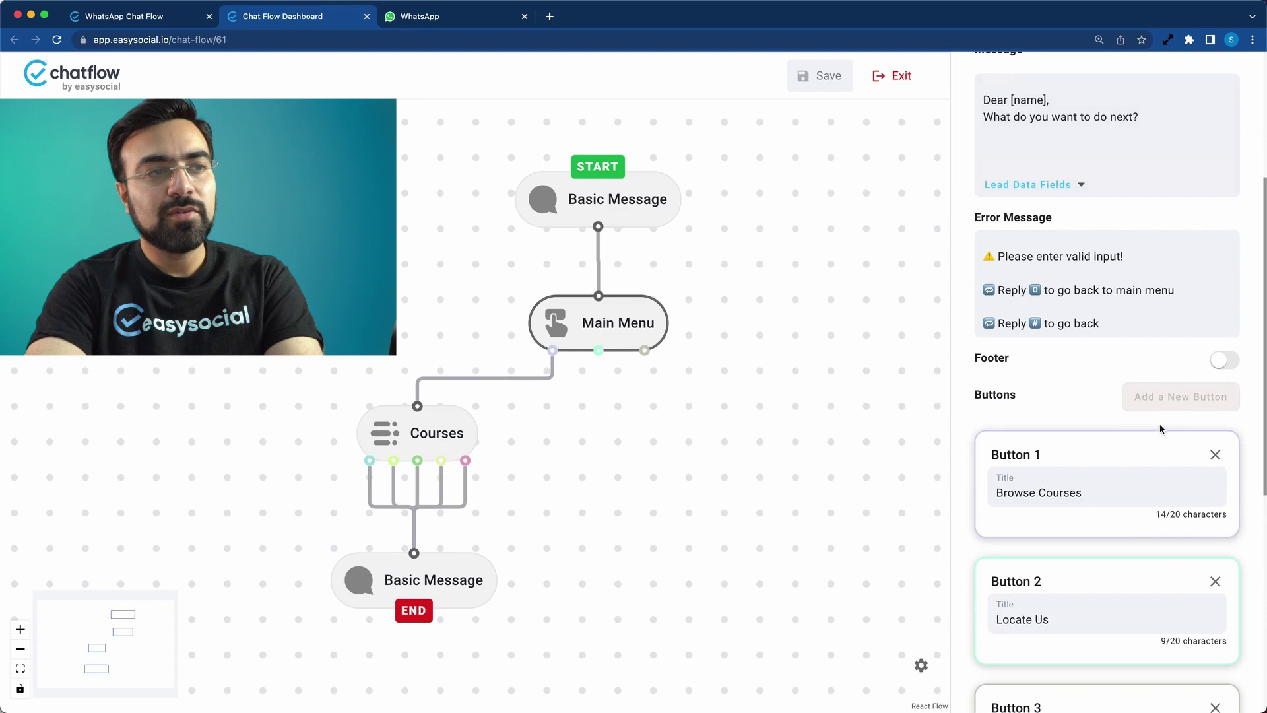
scroll(889, 379, down, 1)
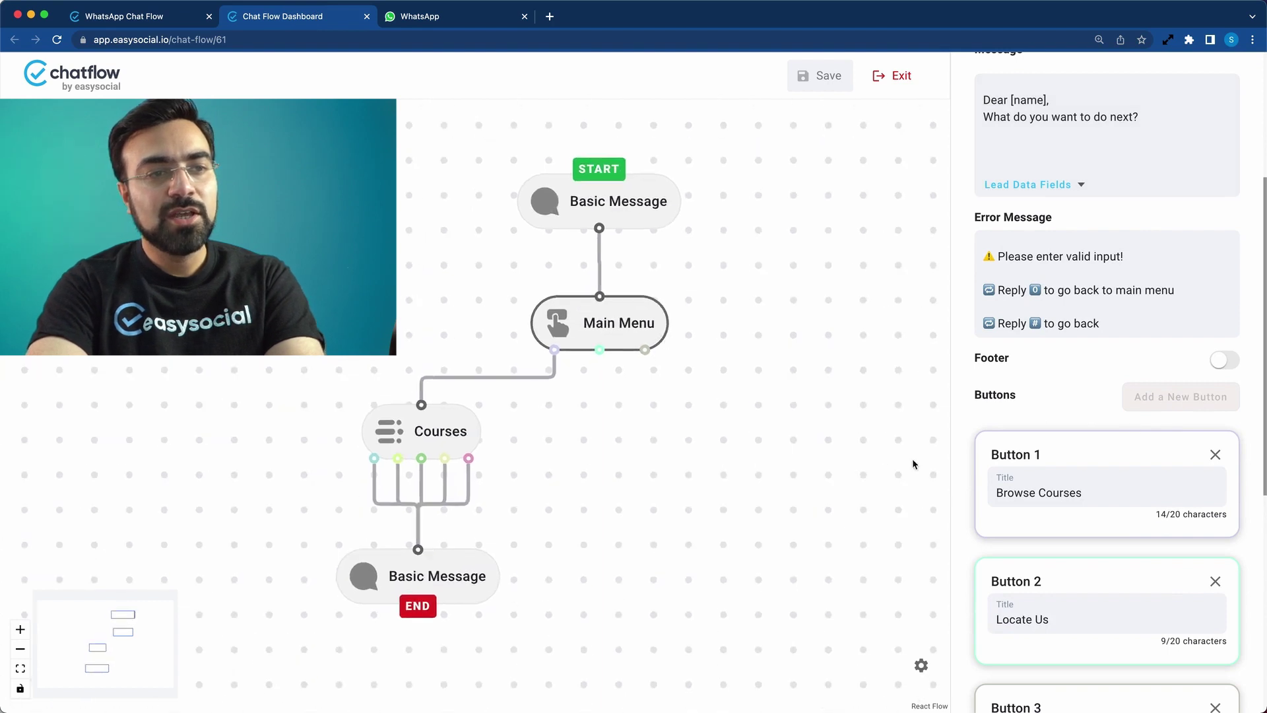
scroll(1153, 571, down, 3)
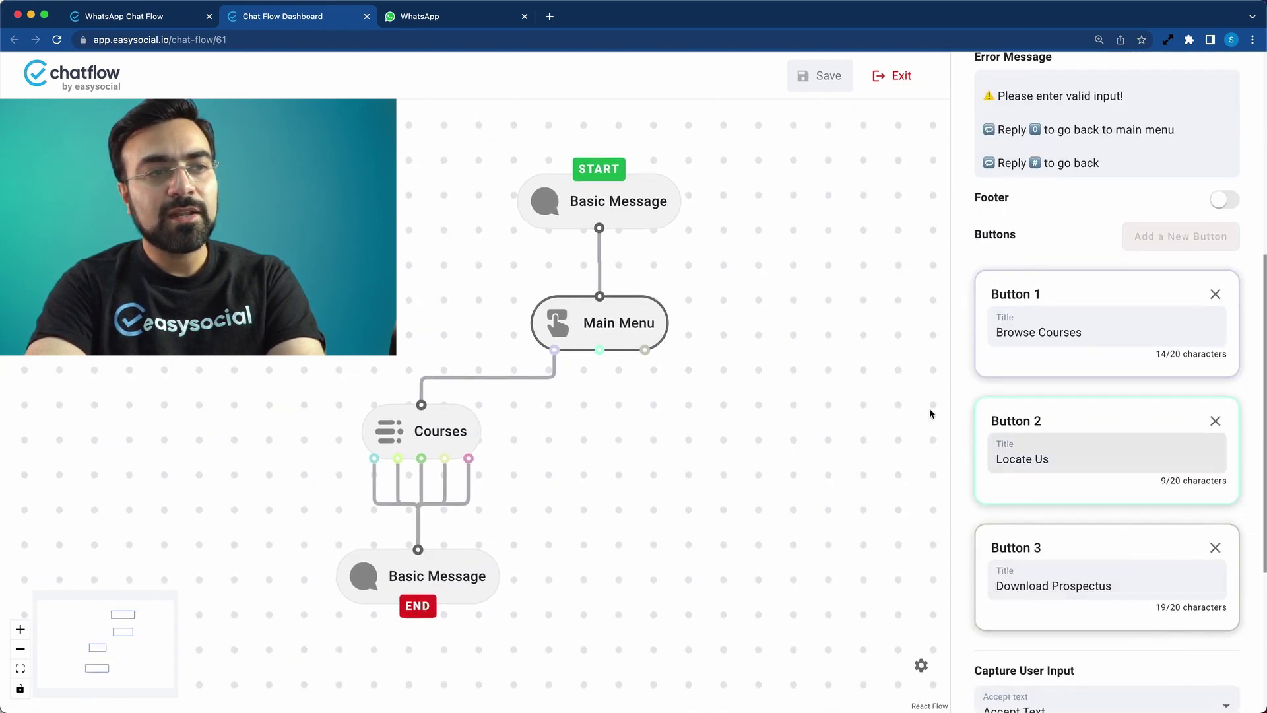
- Add a Geo Location node below Main Menu and connect the Locate Us button's output to it
click(833, 388)
drag(1085, 231, 673, 429)
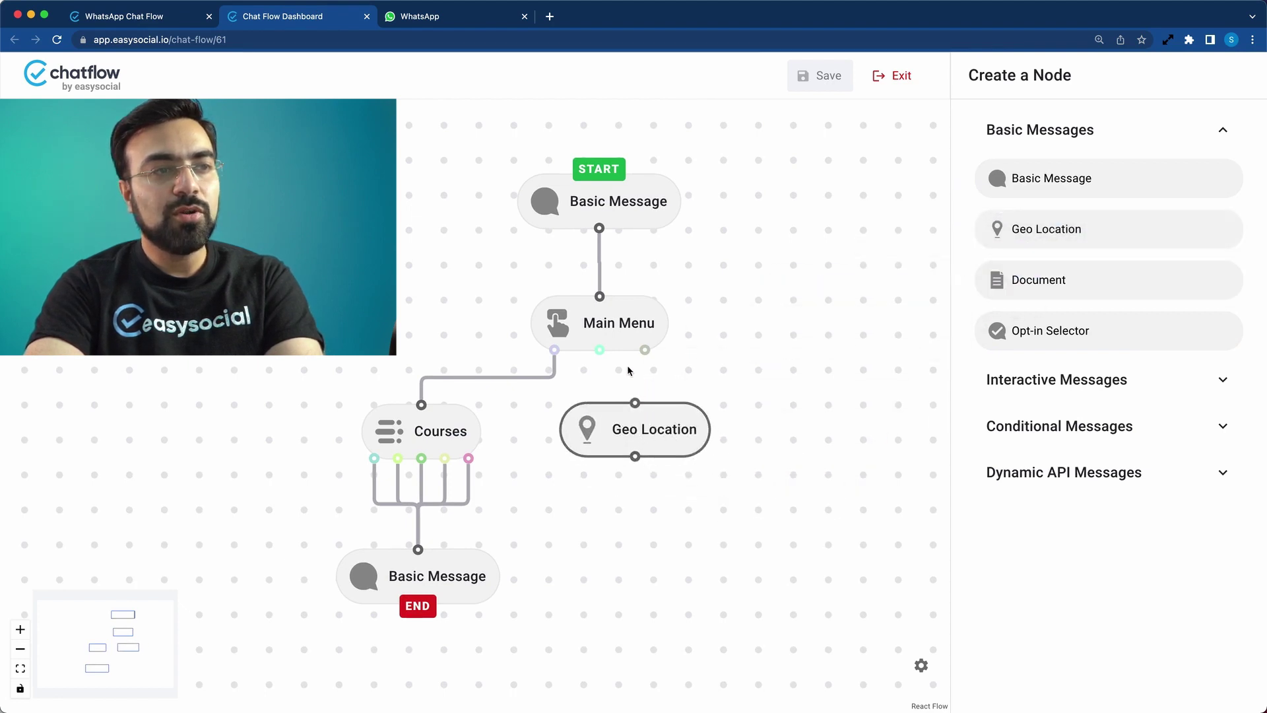
drag(599, 349, 620, 428)
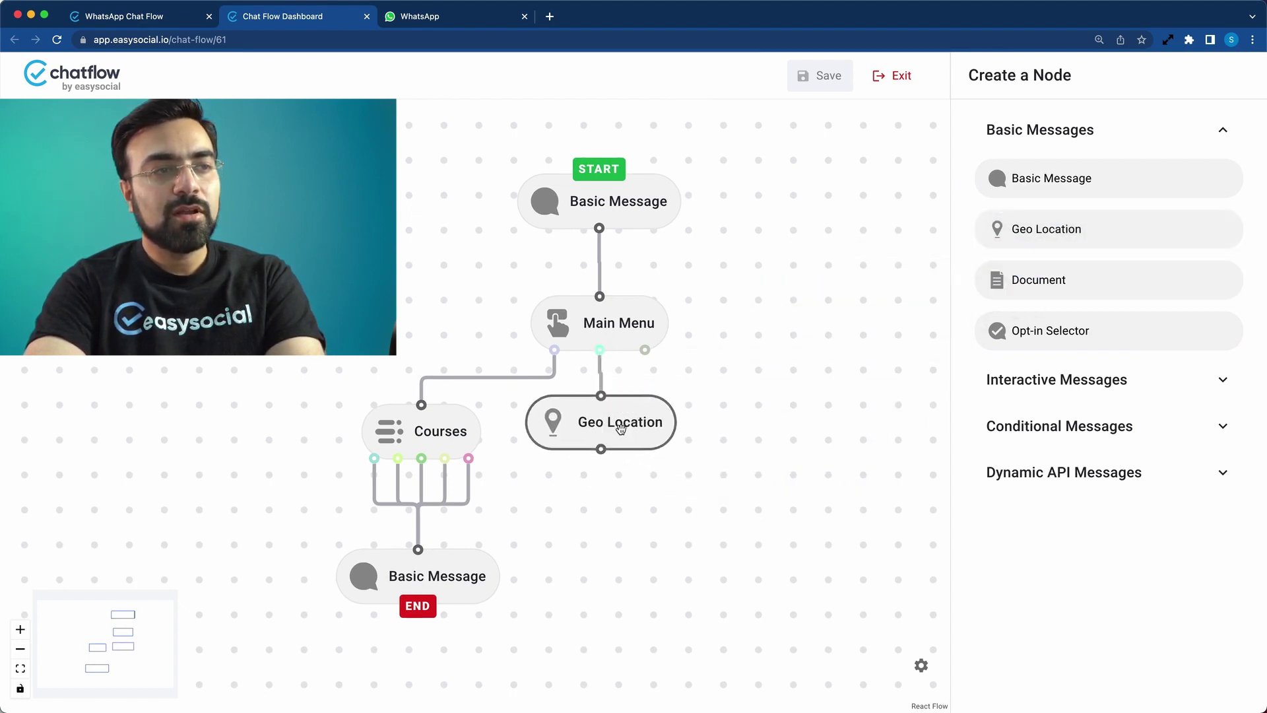
- Open the Geo Location node's settings, search the map for "College", and select College Park, MD, USA as the location
click(621, 428)
click(1072, 338)
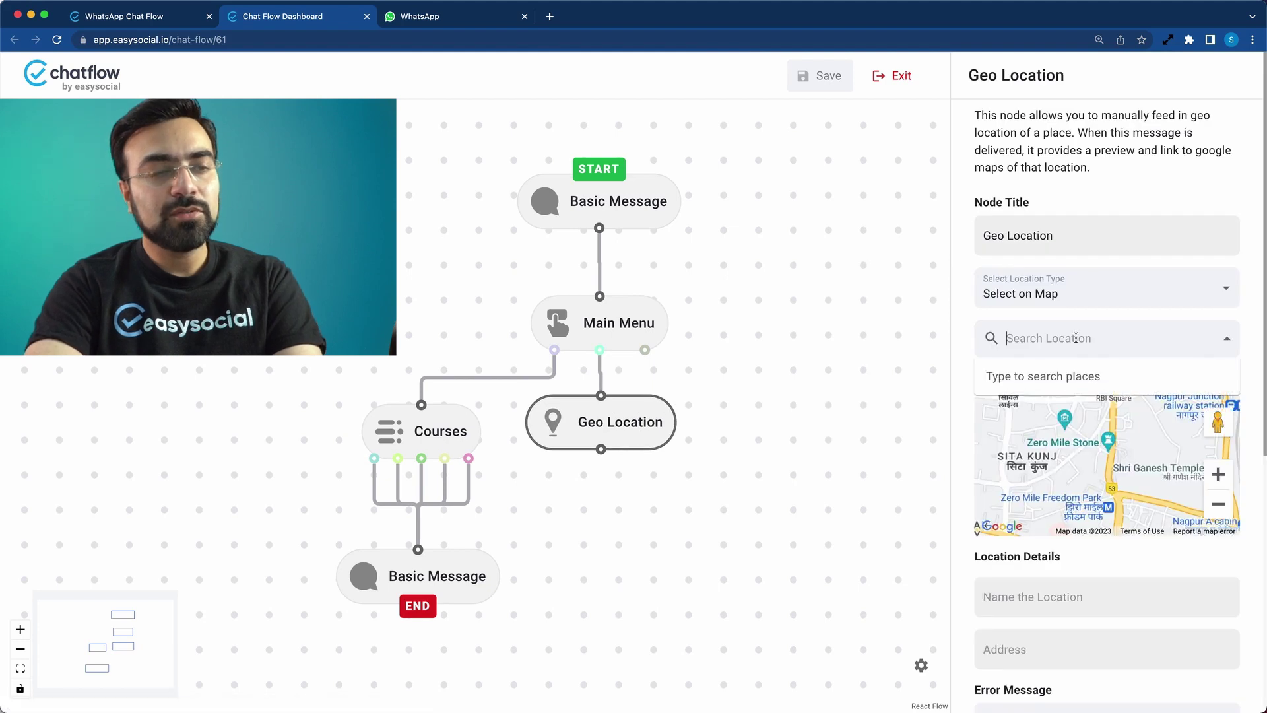
text(AB College)
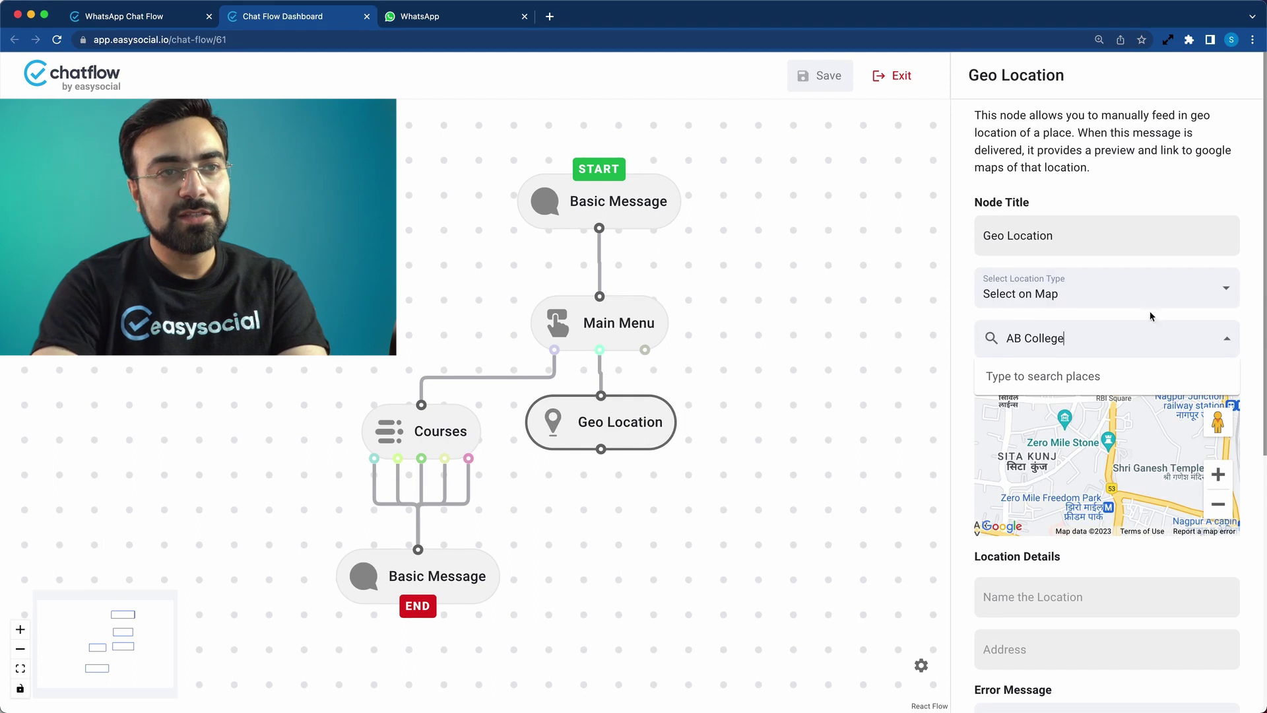
drag(1038, 332, 983, 341)
key(BackSpace)
text(C)
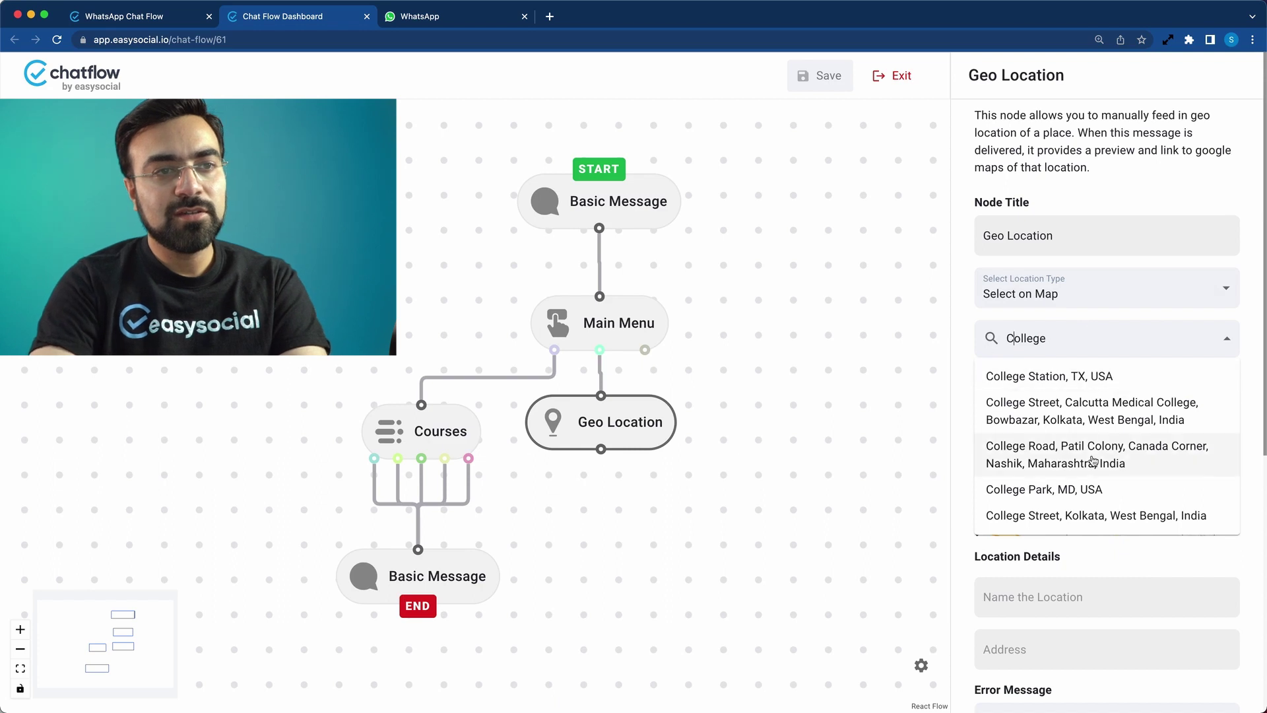
click(1071, 491)
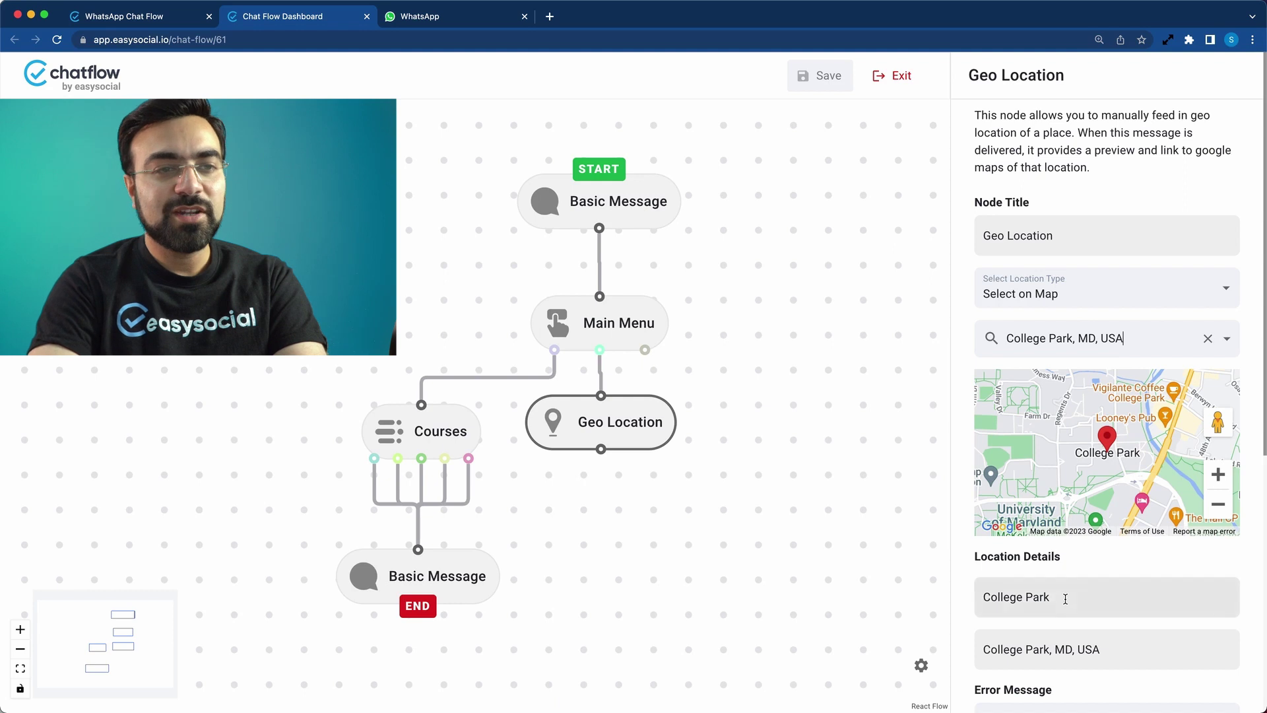
- Change the location name in the Geo Location node's details to "AB College"
drag(1066, 598, 920, 592)
scroll(1134, 528, up, 2)
scroll(1149, 501, down, 2)
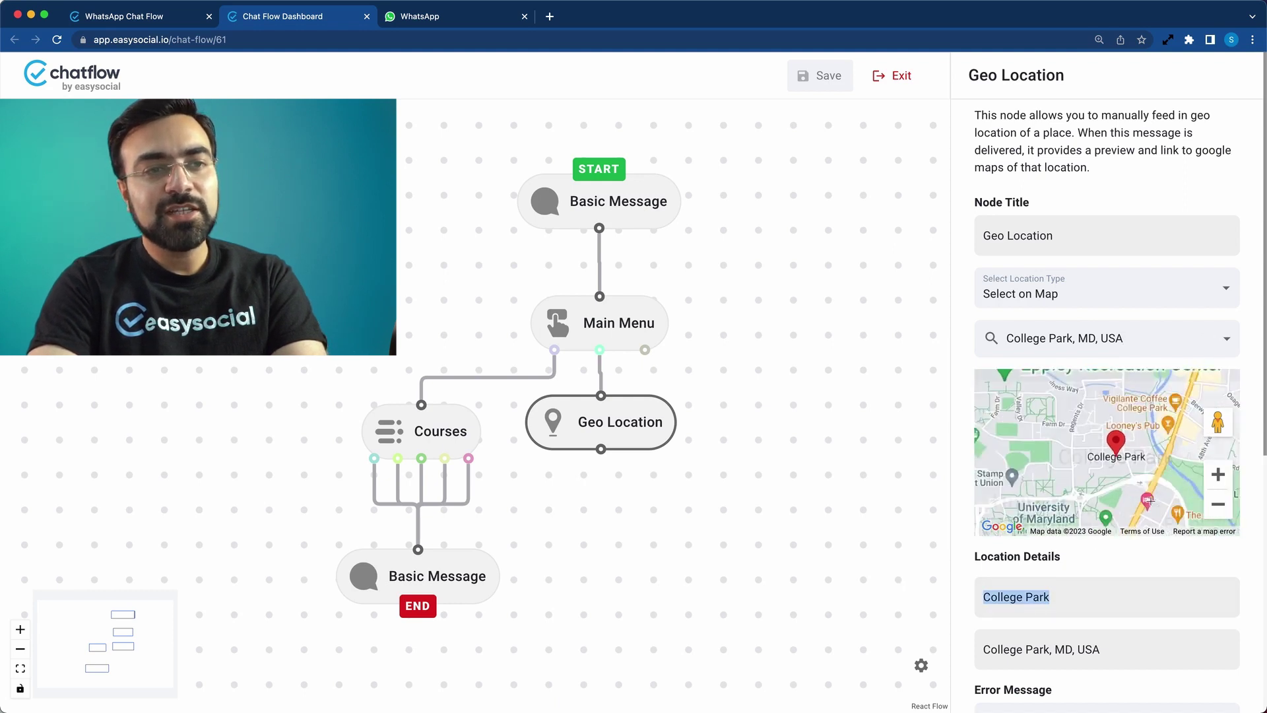
text(AB)
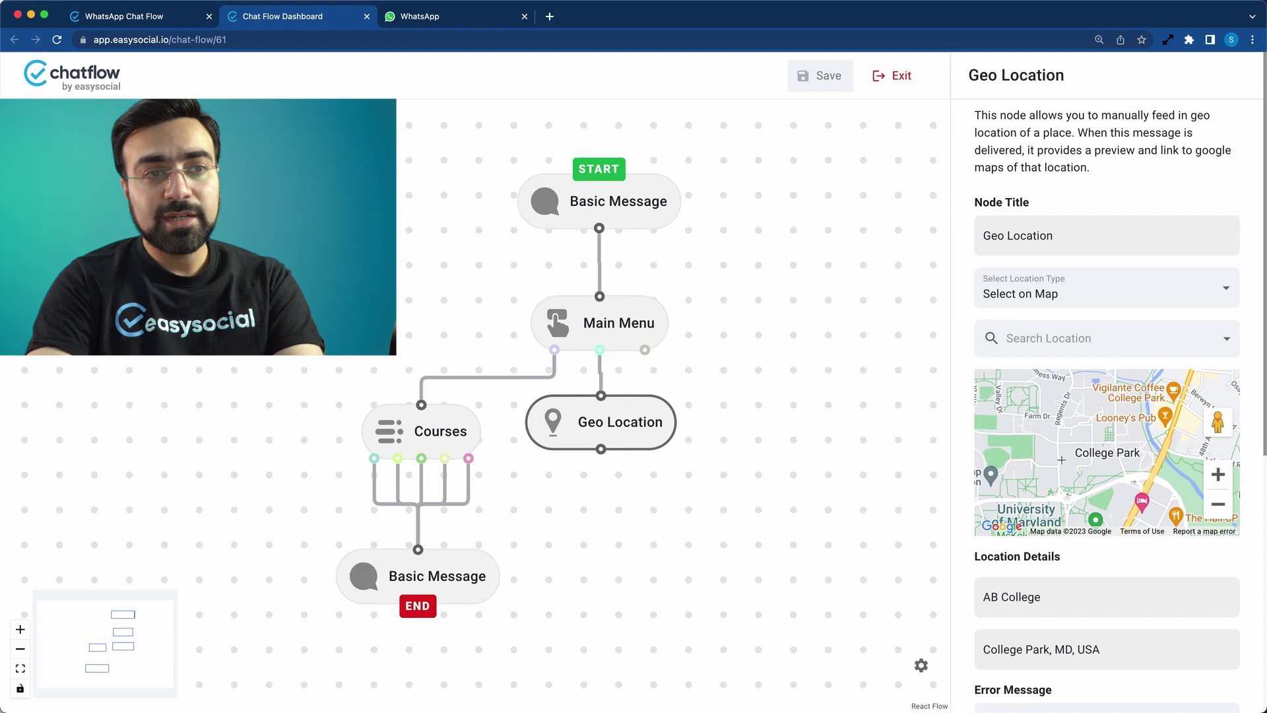
- Enable "Jump to the next message" in the Geo Location node's additional options
scroll(1130, 461, down, 2)
scroll(1116, 462, down, 1)
scroll(1115, 462, up, 1)
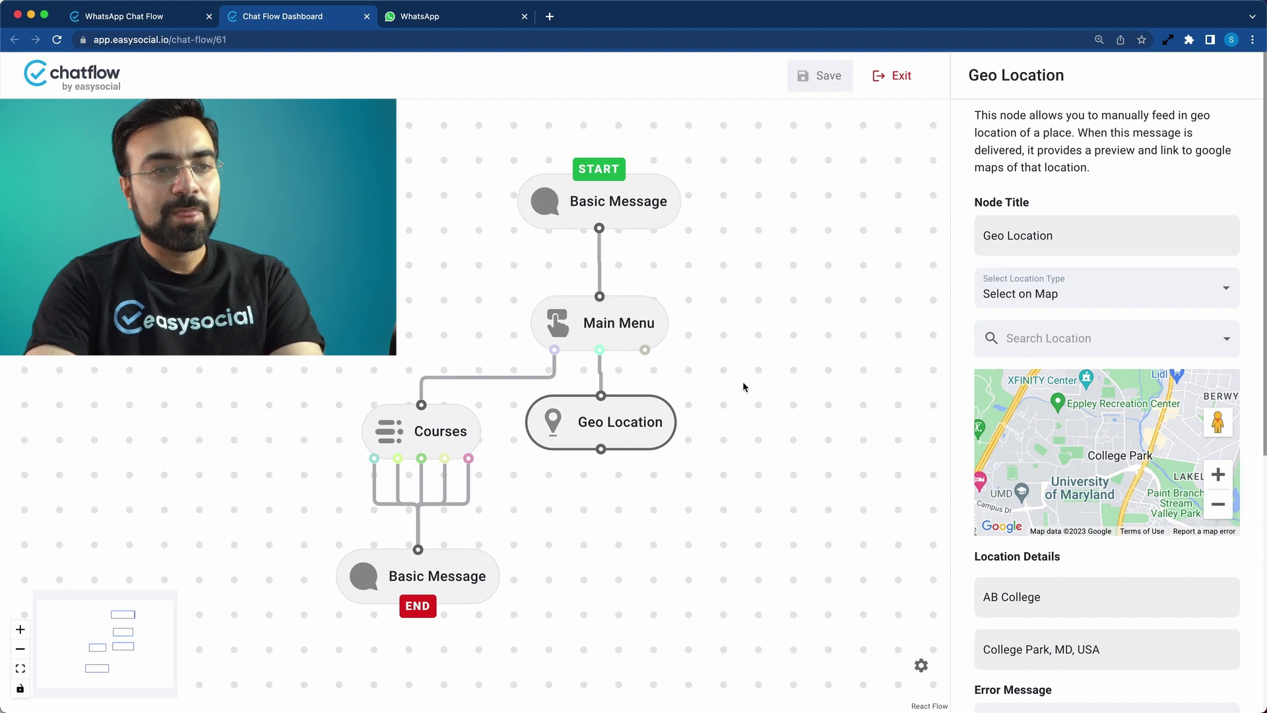
scroll(1142, 300, down, 1)
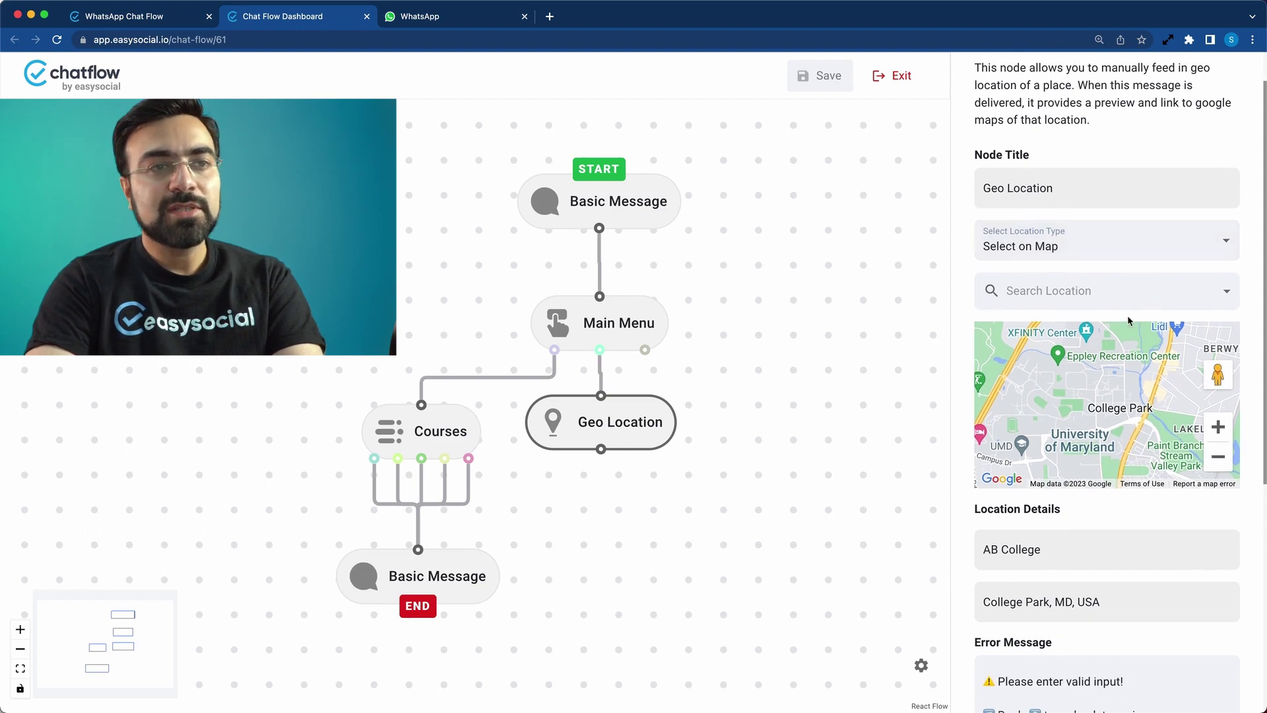
scroll(1125, 314, down, 2)
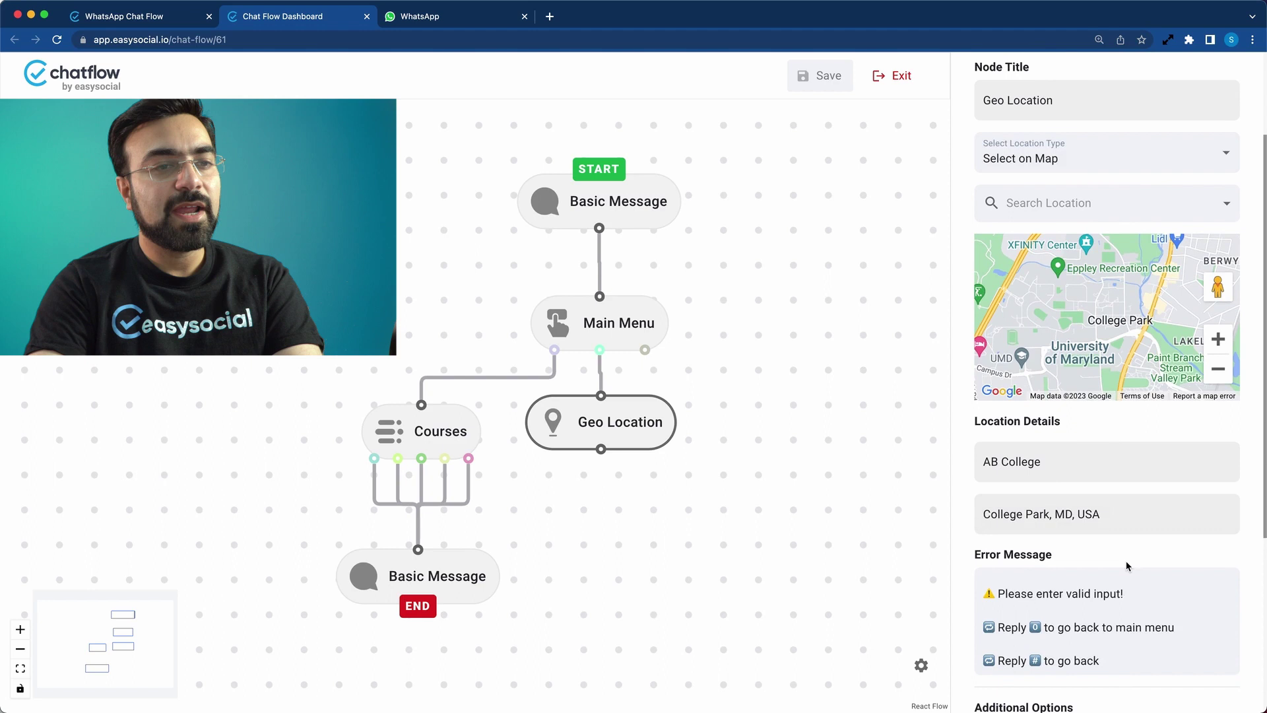
scroll(1128, 566, down, 4)
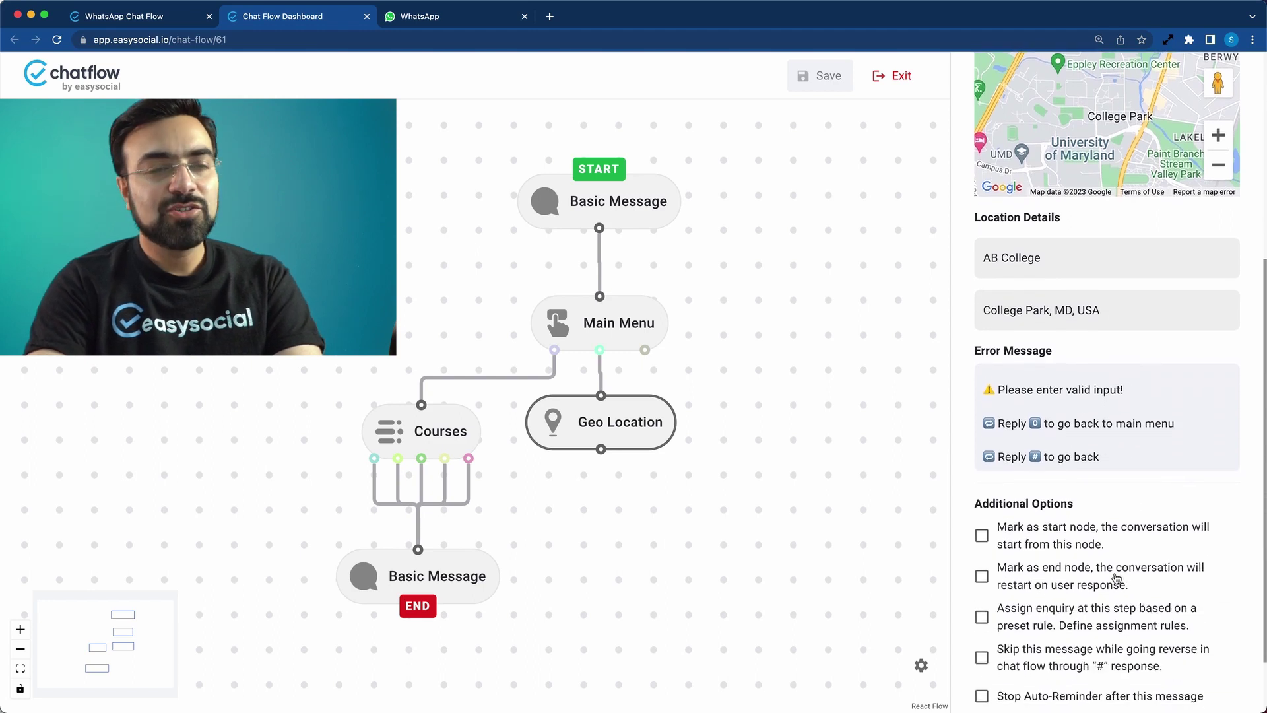
scroll(1128, 547, down, 2)
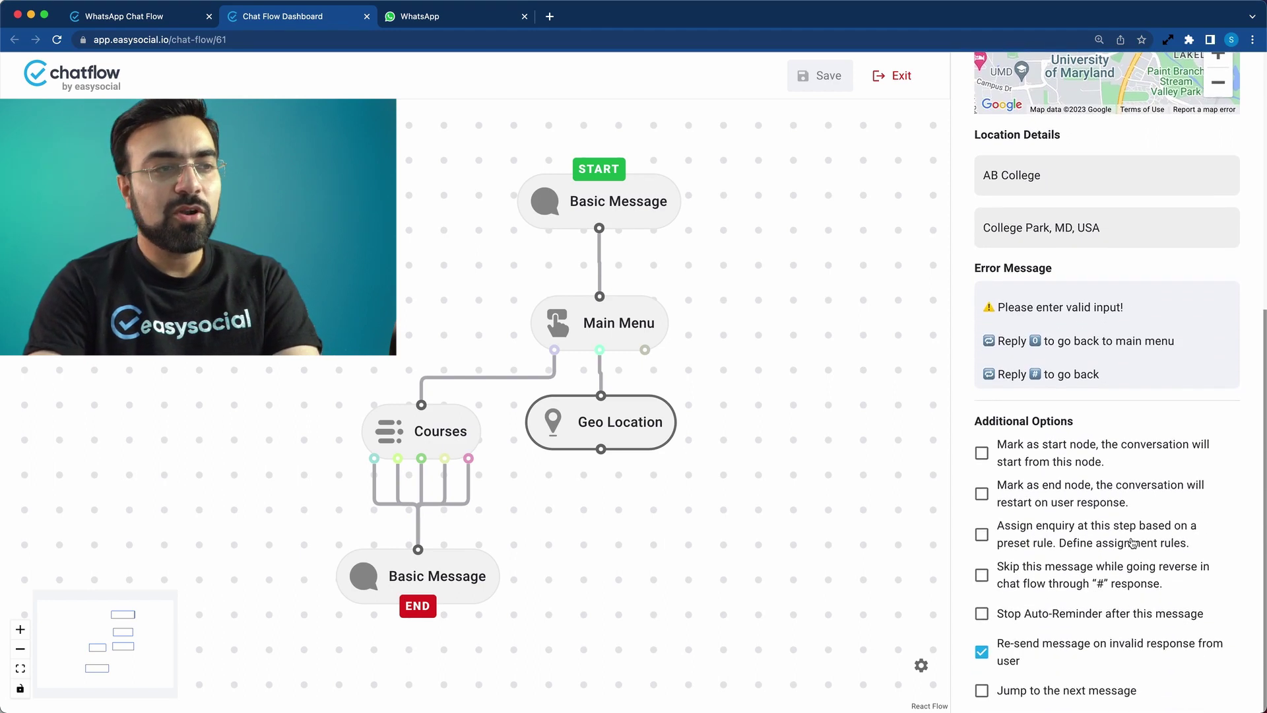
click(983, 692)
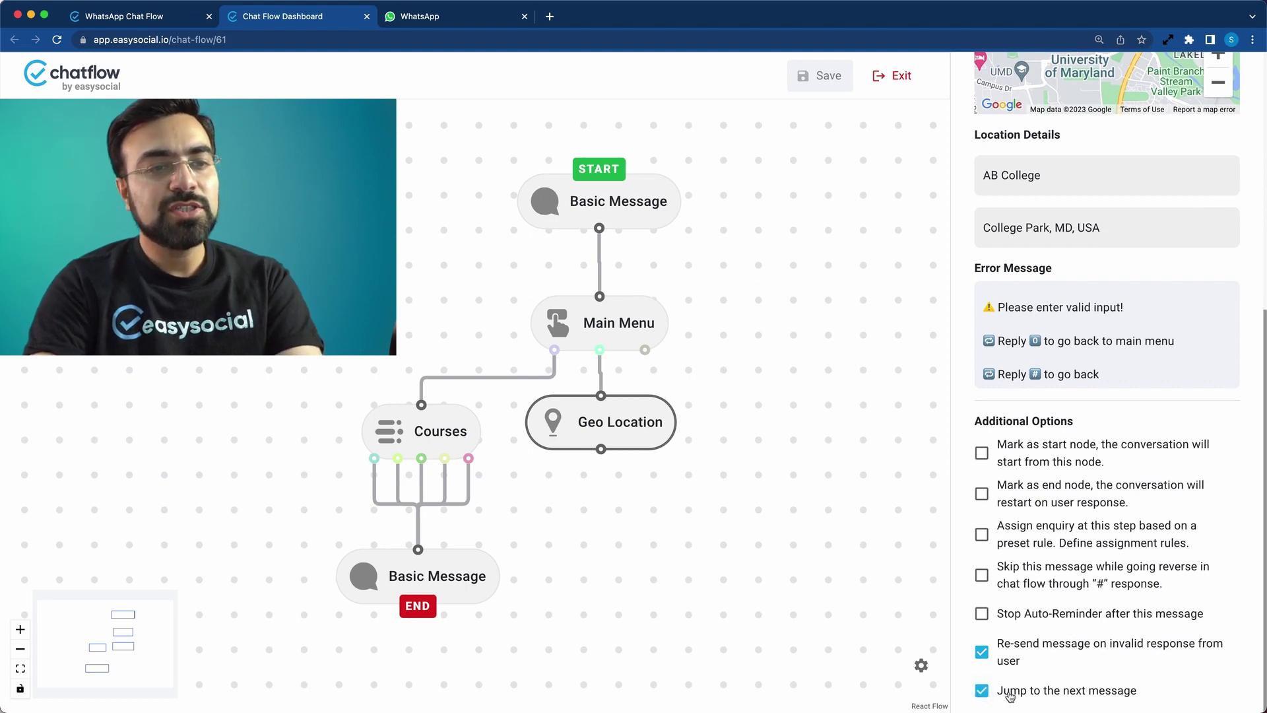
- Add a Basic Message node below Geo Location and connect the Geo Location node's output to it
click(852, 277)
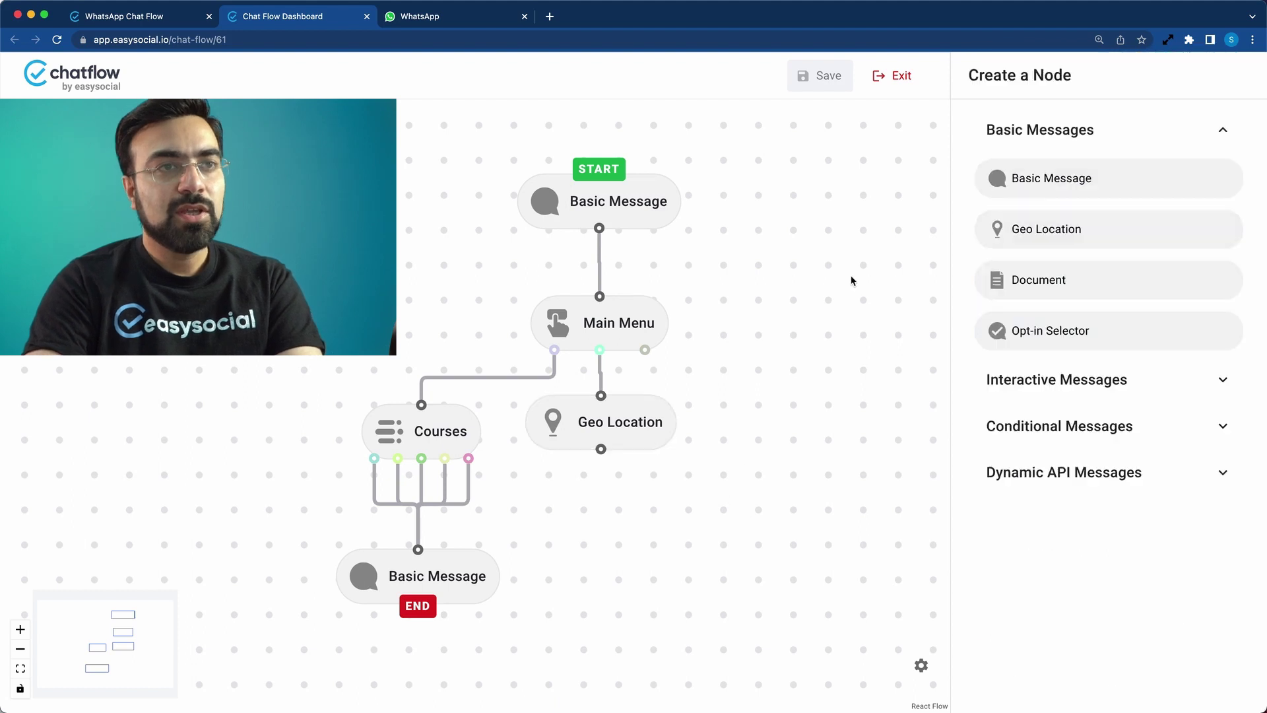
drag(1078, 175, 729, 538)
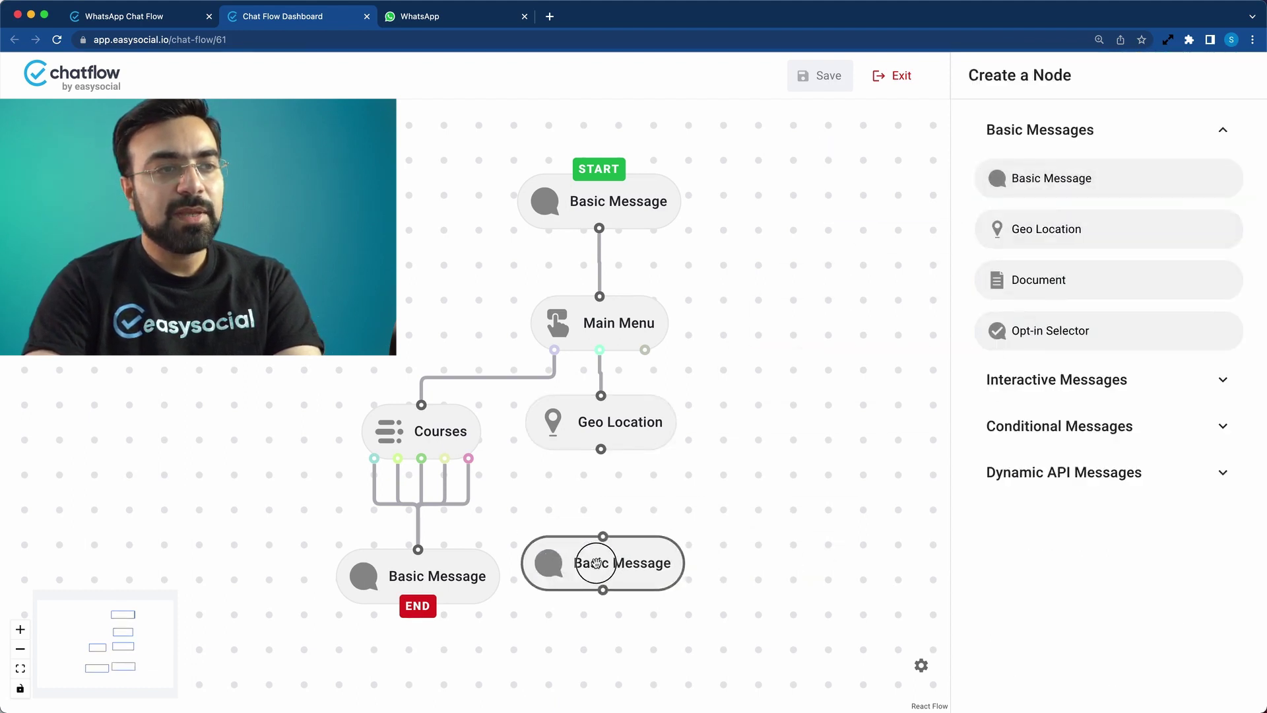
drag(601, 449, 634, 541)
click(620, 541)
- Copy the line "You can restart the chat by replying "Hello"." from the message node below Courses into the new Basic Message
click(521, 576)
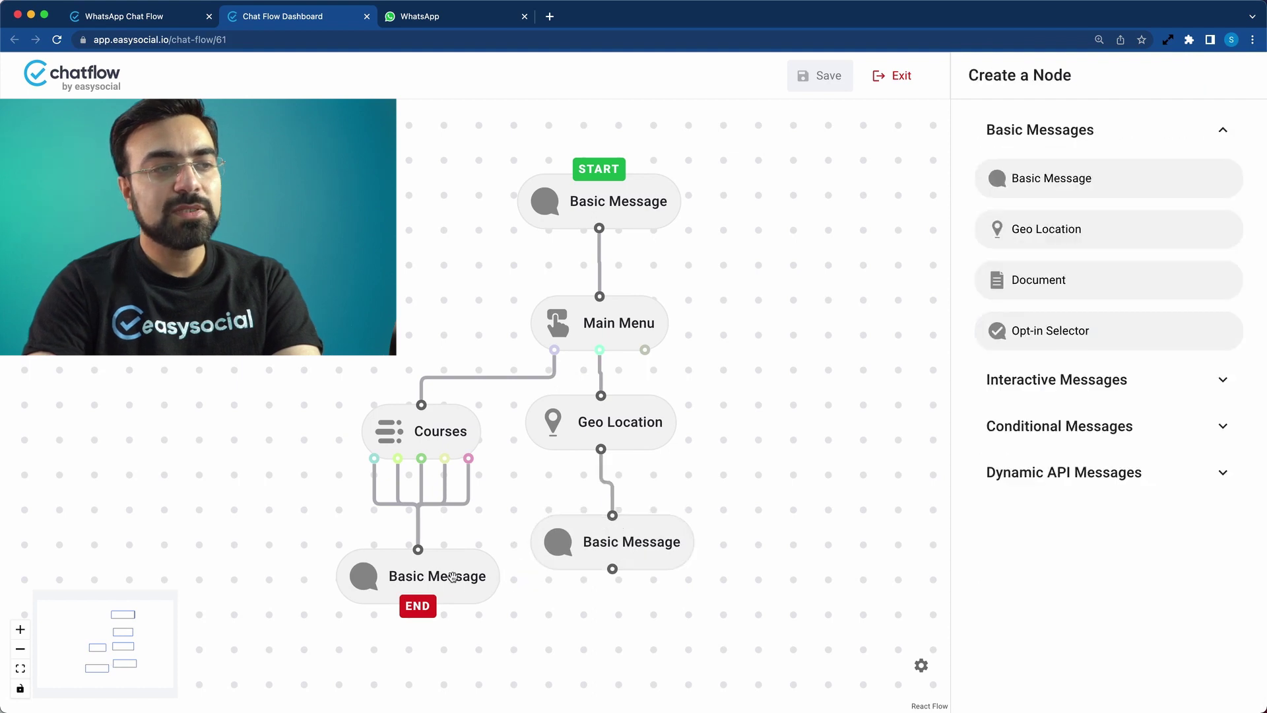
click(429, 575)
scroll(1068, 392, down, 1)
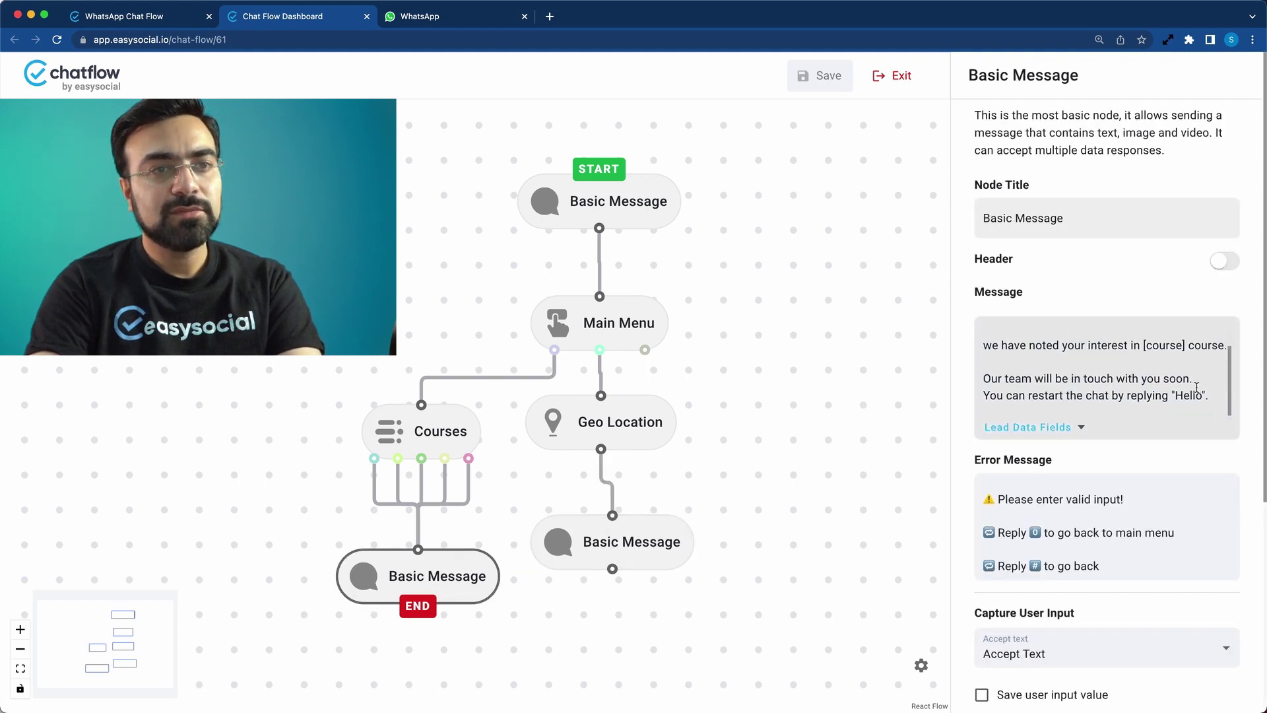
drag(1212, 395, 959, 396)
key(super+c)
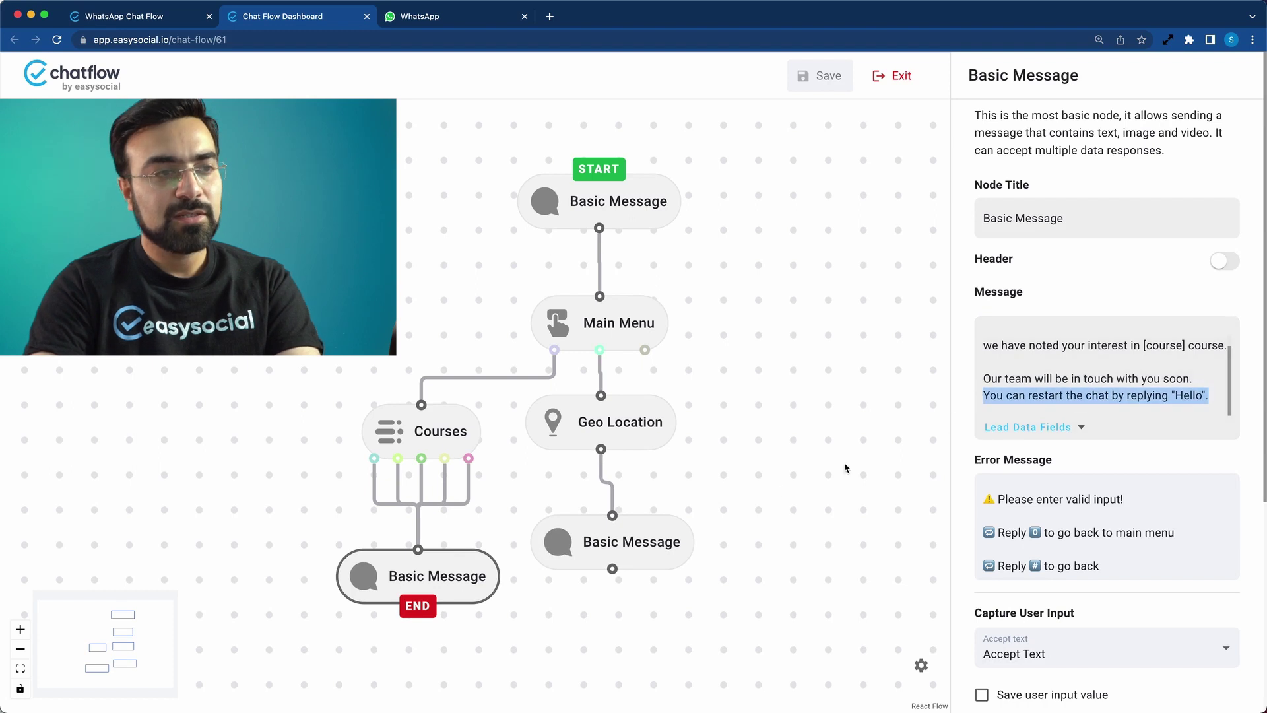
click(660, 541)
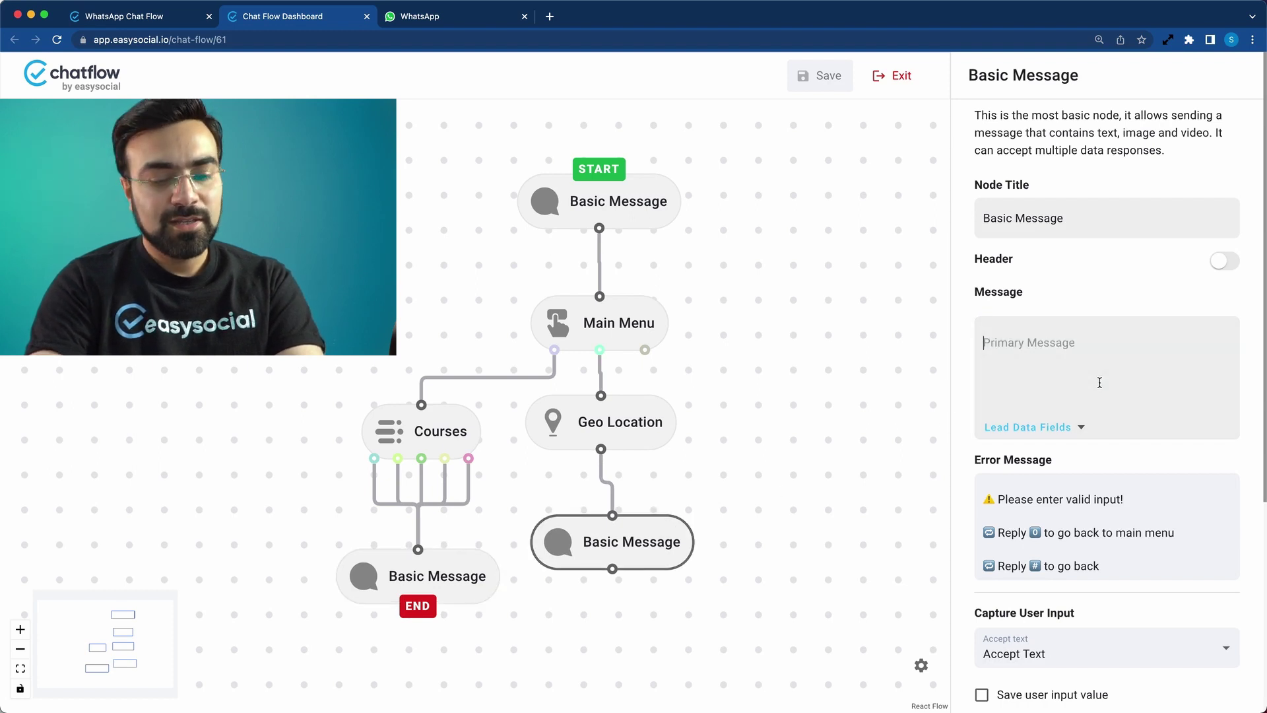
key(super+v)
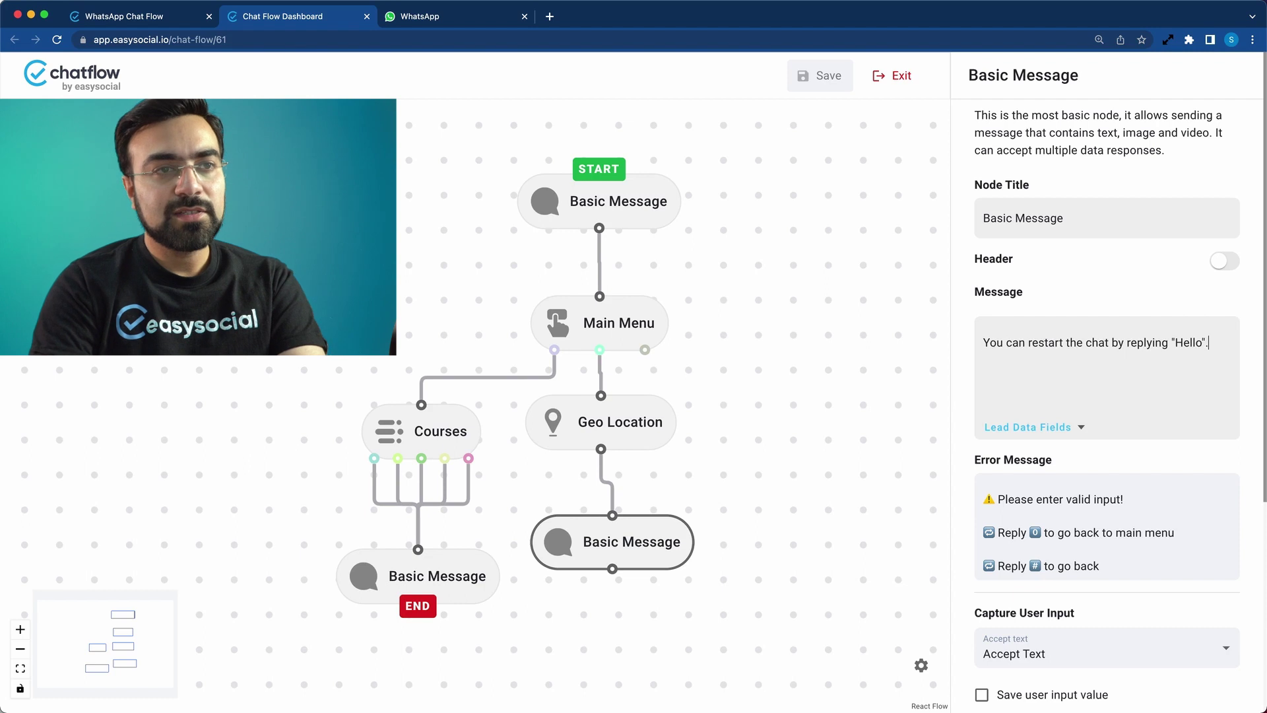
- Insert the line "Thanks! Hope we were able to help you today." above the restart line in the message
key(Return)
key(Up)
text(Thanks)
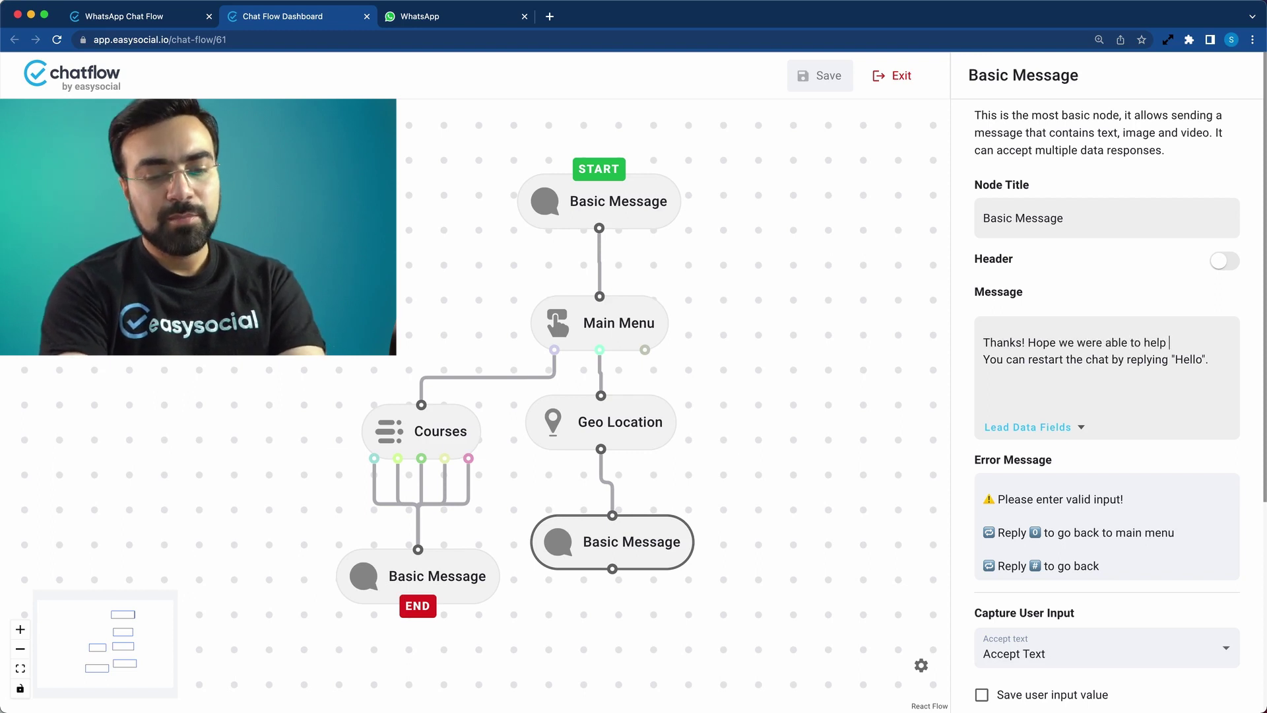
text(today.)
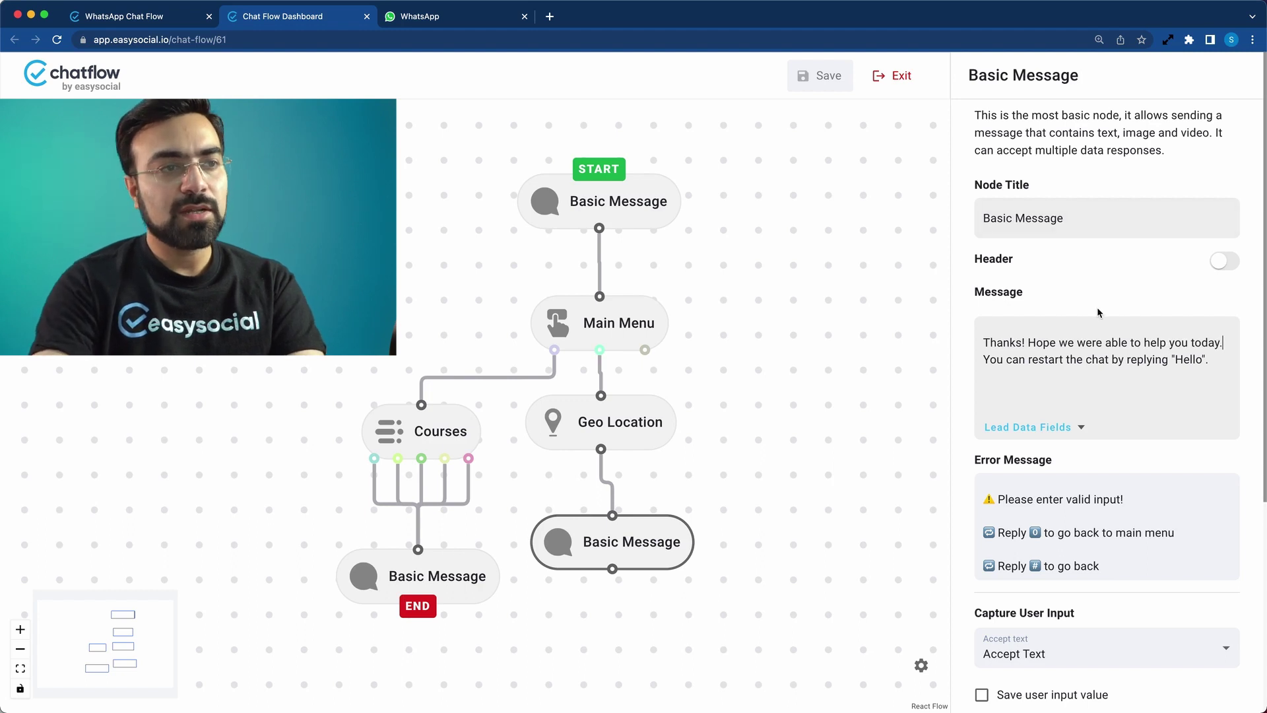
- Mark the new Basic Message as an end node, and realign it and the Geo Location node below Main Menu
scroll(1178, 384, down, 3)
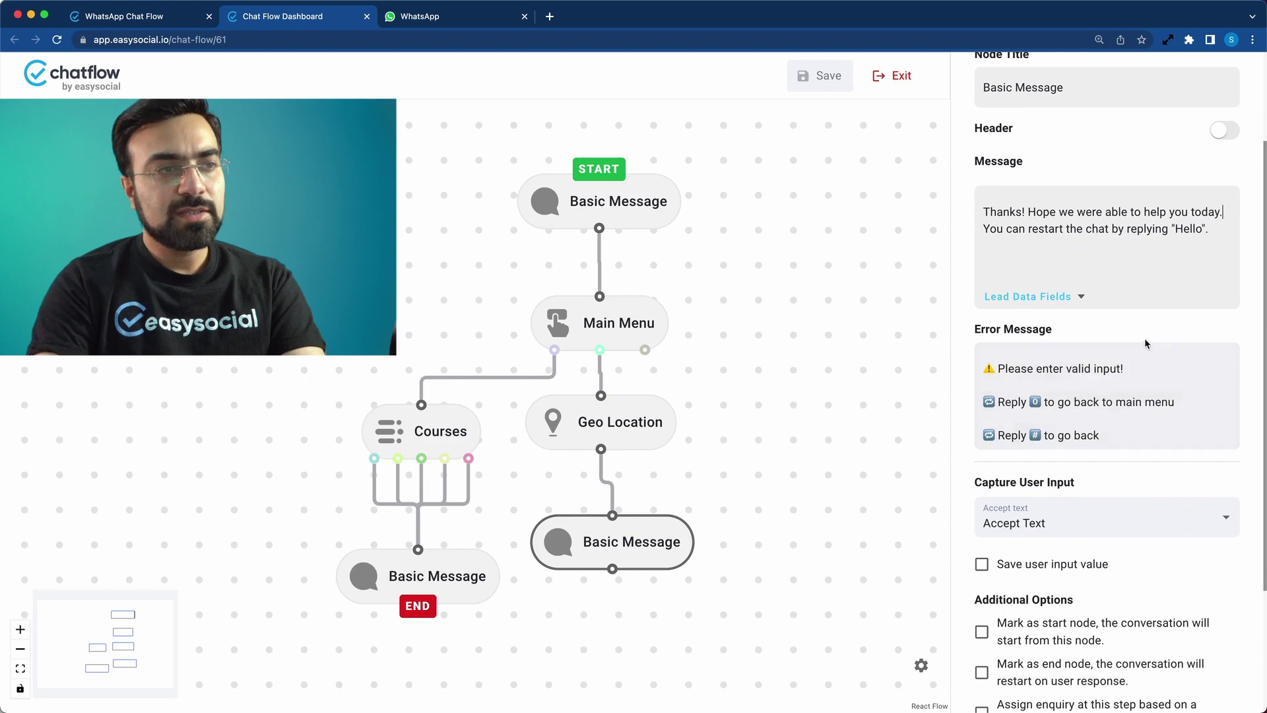
scroll(1162, 343, down, 4)
click(982, 494)
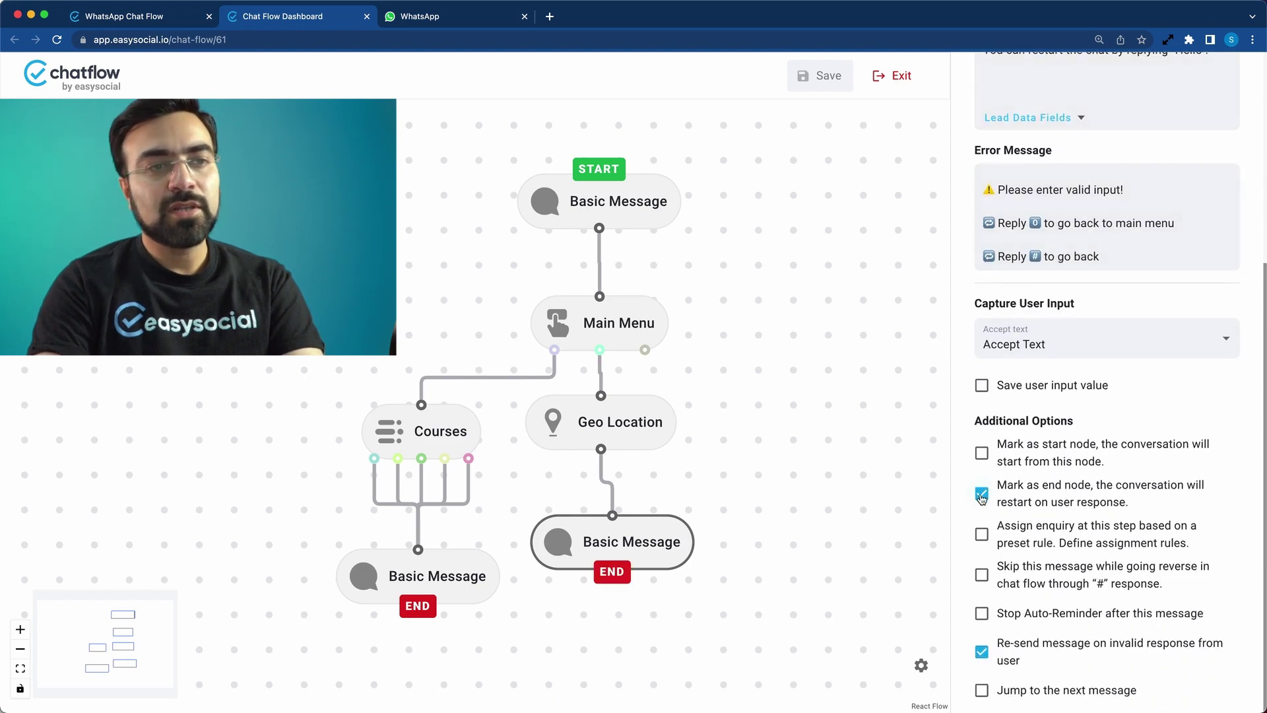
drag(683, 545, 680, 570)
drag(624, 429, 631, 454)
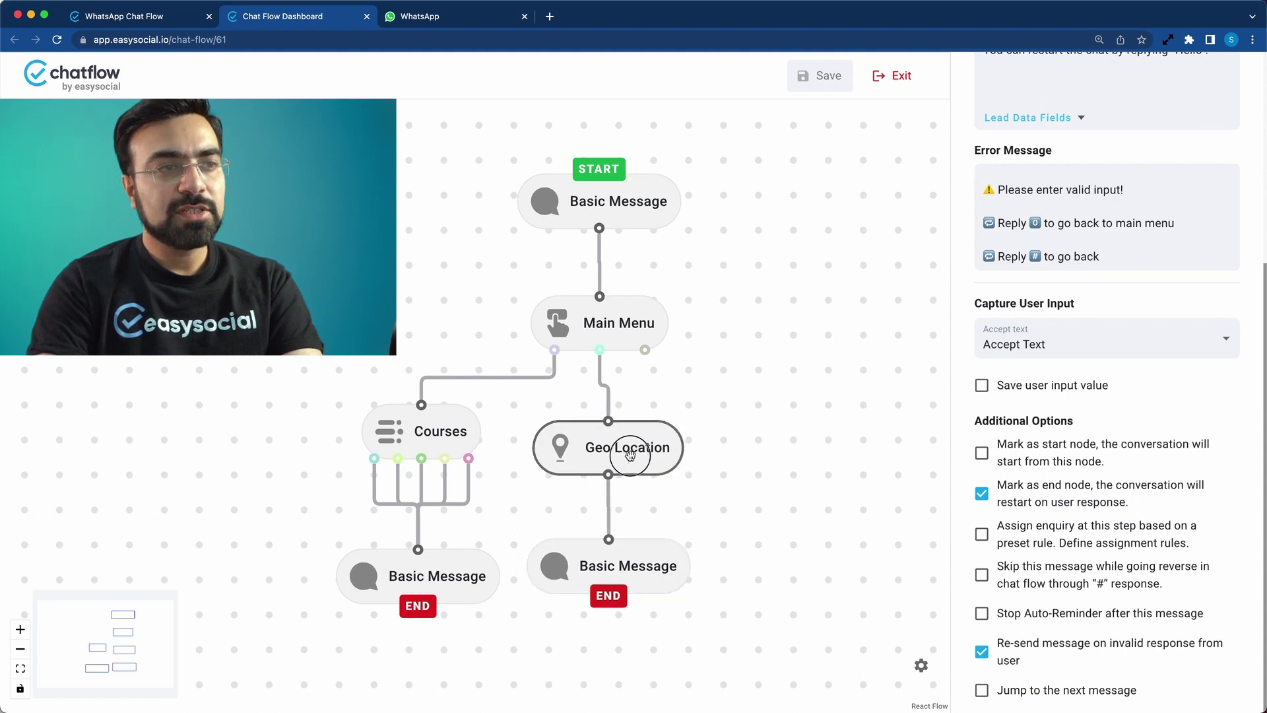
- Check Main Menu's buttons, add a Document node beside Geo Location, and connect the Download Prospectus output to it
click(624, 323)
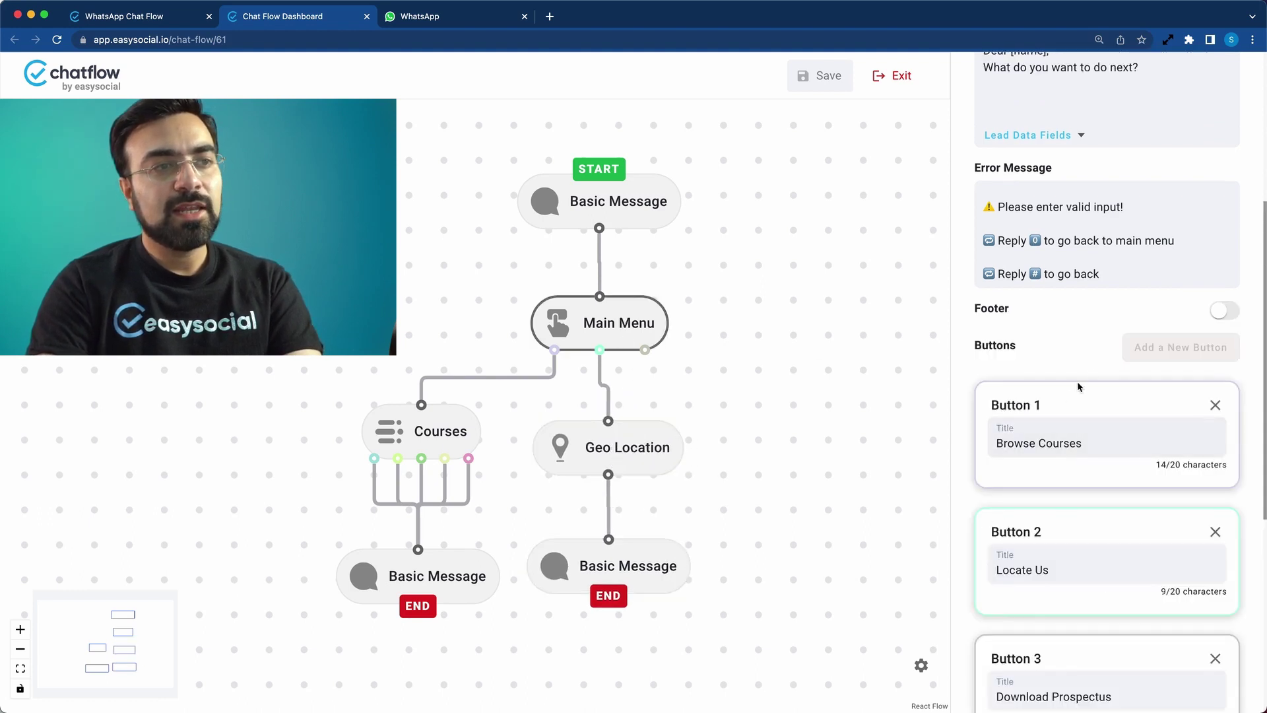
scroll(1095, 372, down, 6)
scroll(1095, 372, down, 1)
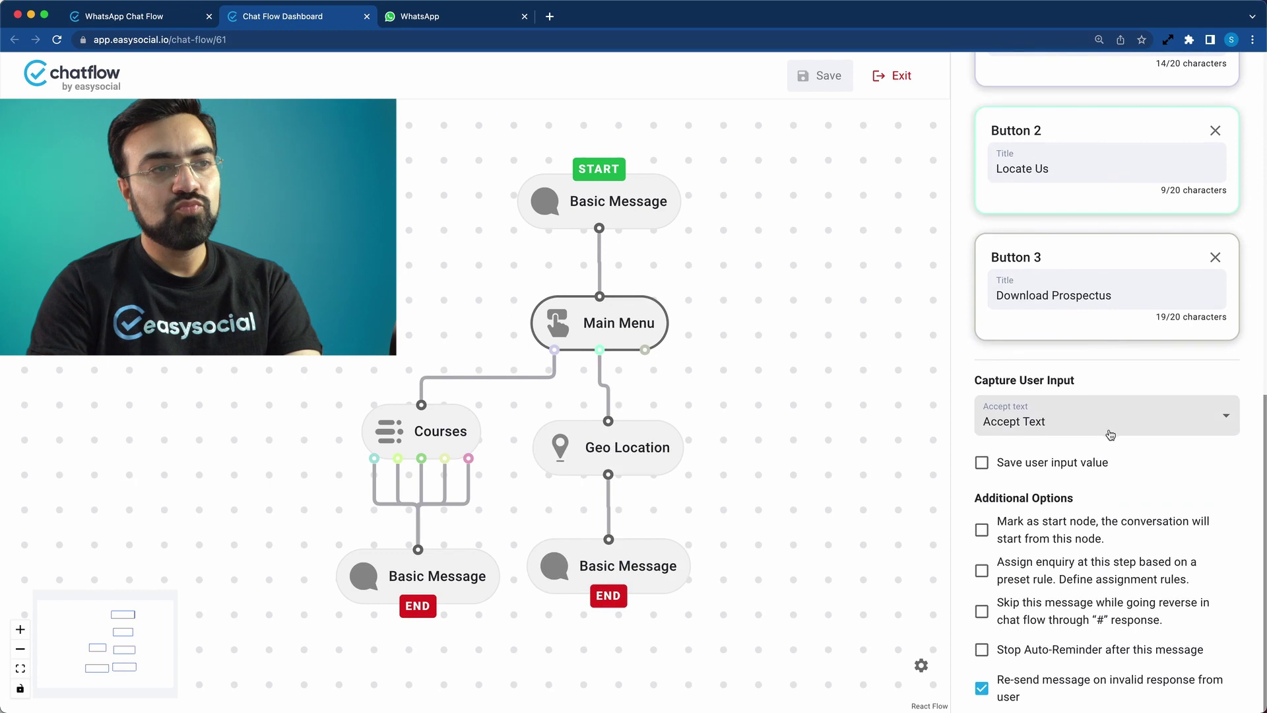
click(848, 284)
drag(1097, 280, 780, 374)
mouse_move(645, 349)
mouse_down()
mouse_move(766, 342)
mouse_move(786, 354)
mouse_up()
drag(787, 376, 777, 419)
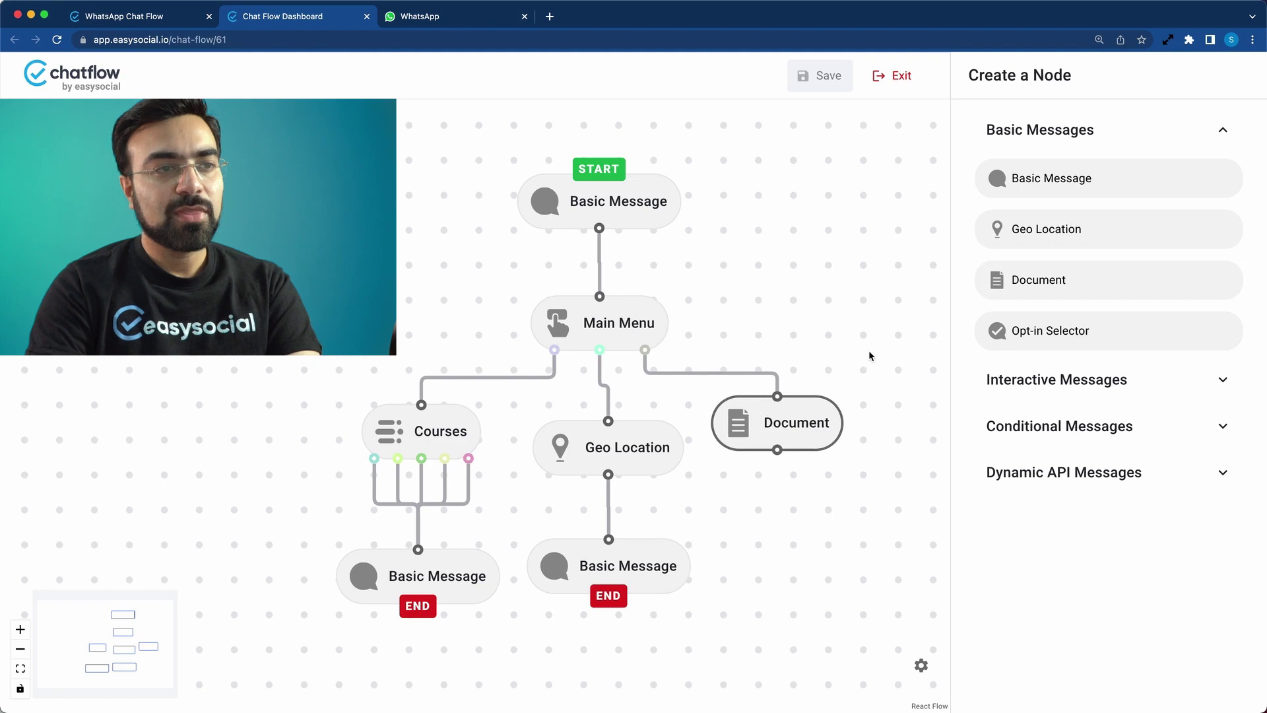
- Open the Document node's settings and upload the PDF 22-23_06.pdf from Downloads as its header file
drag(870, 356, 865, 264)
click(786, 350)
click(1092, 361)
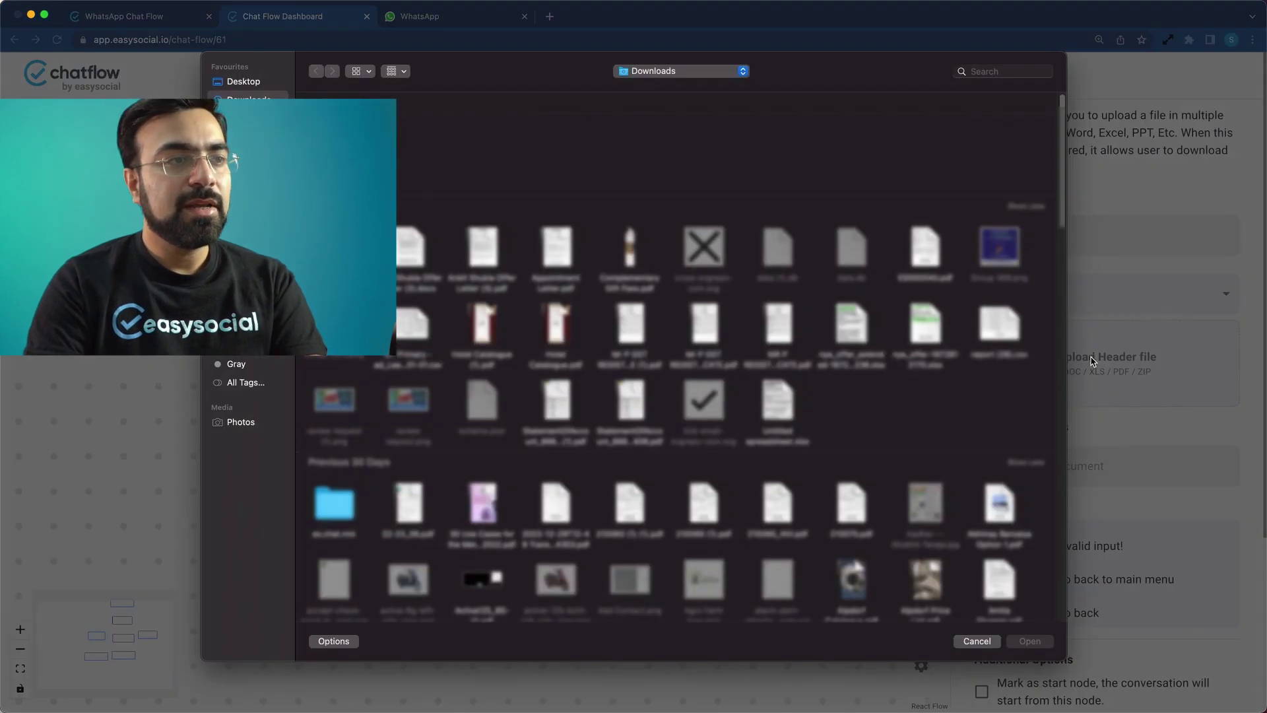
click(482, 504)
click(408, 492)
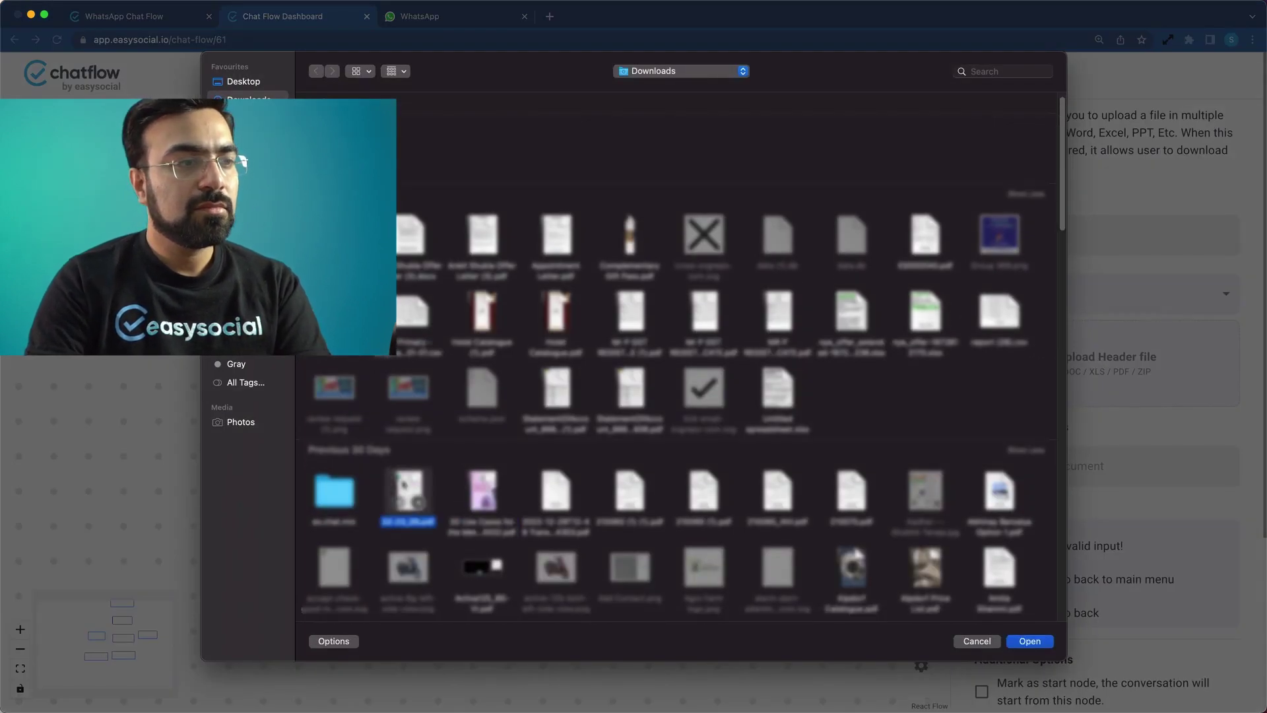
click(1029, 641)
- Change the file name in the document details to "Prospectus.pdf" and enable "Jump to the next message" for the Document node
drag(1029, 464, 929, 459)
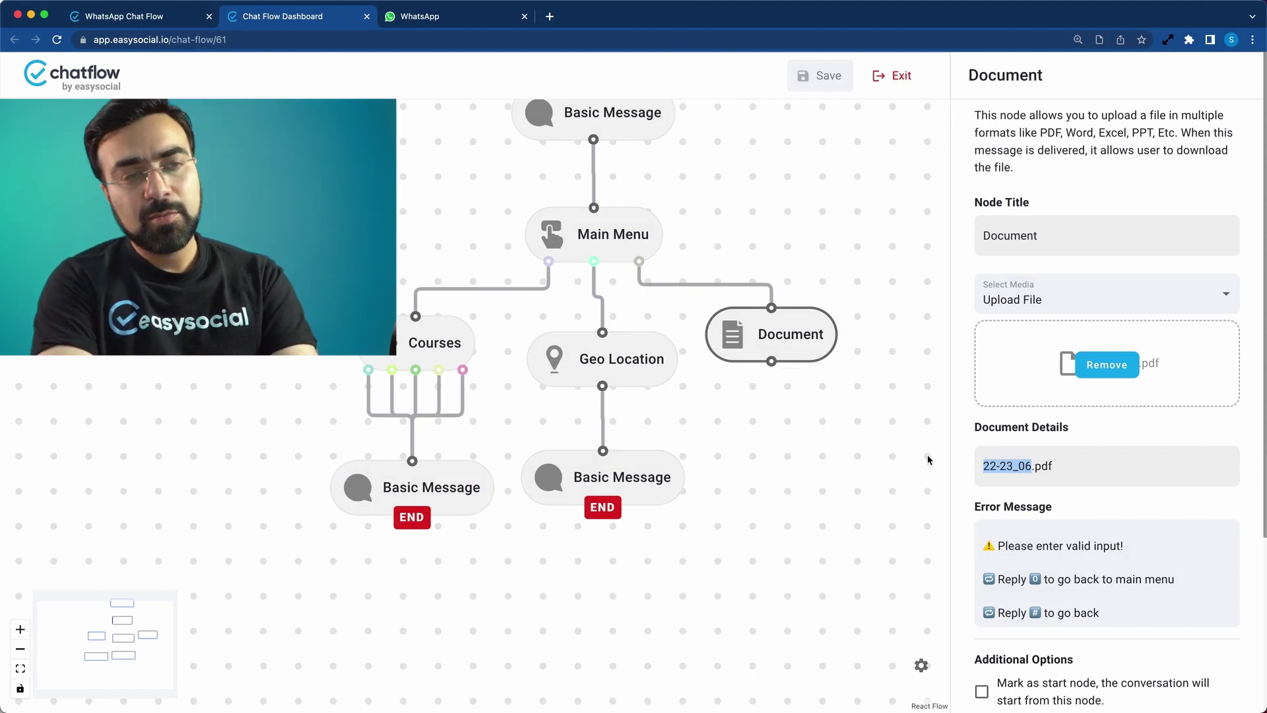
key(BackSpace)
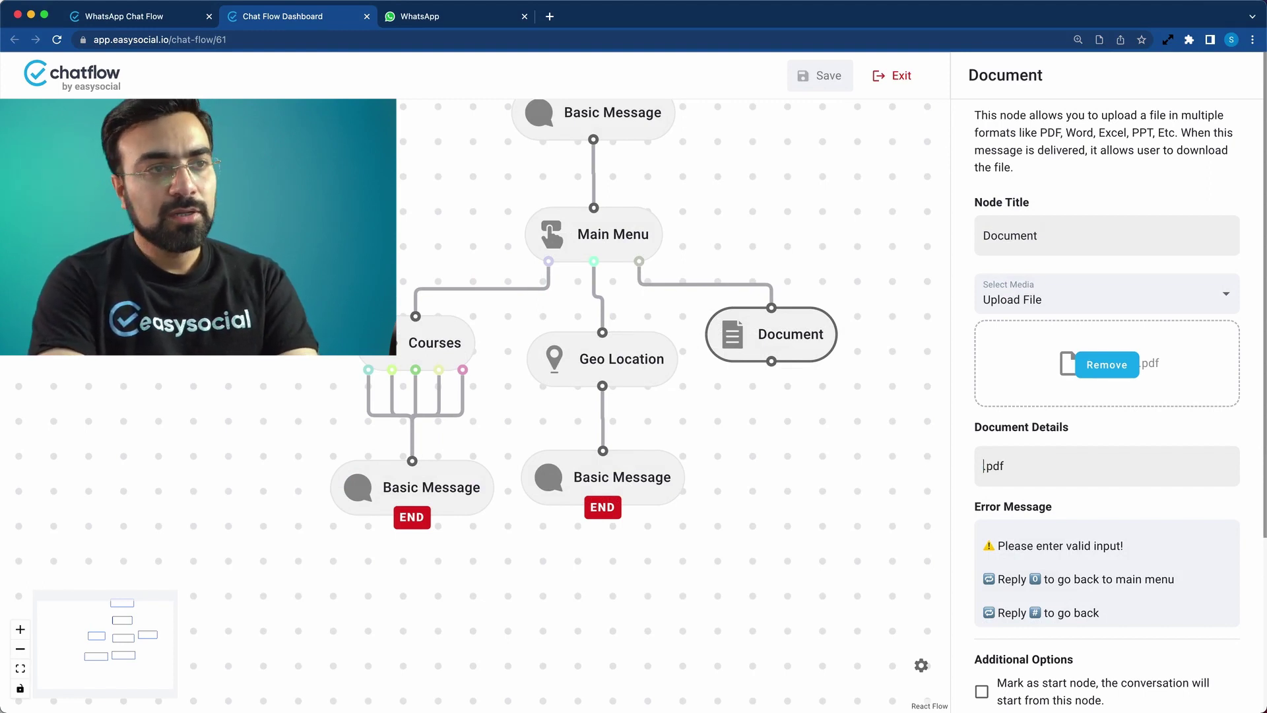
text(Prospec)
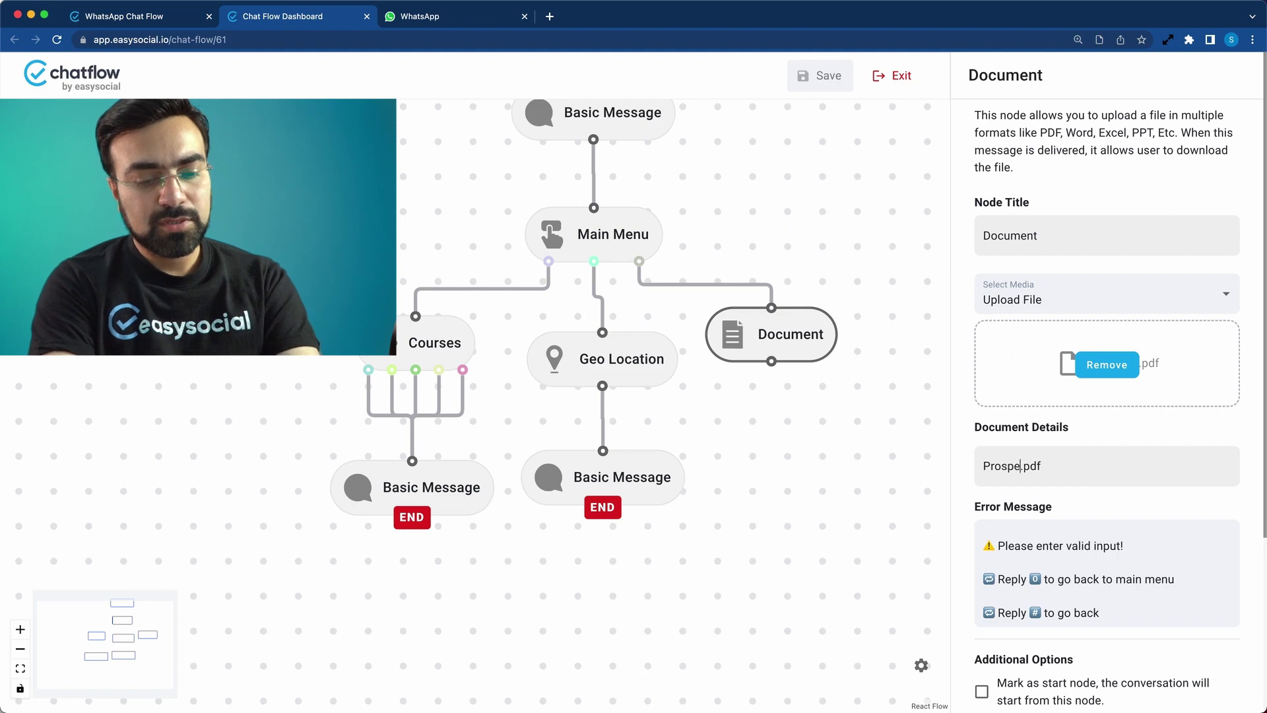
text(tus)
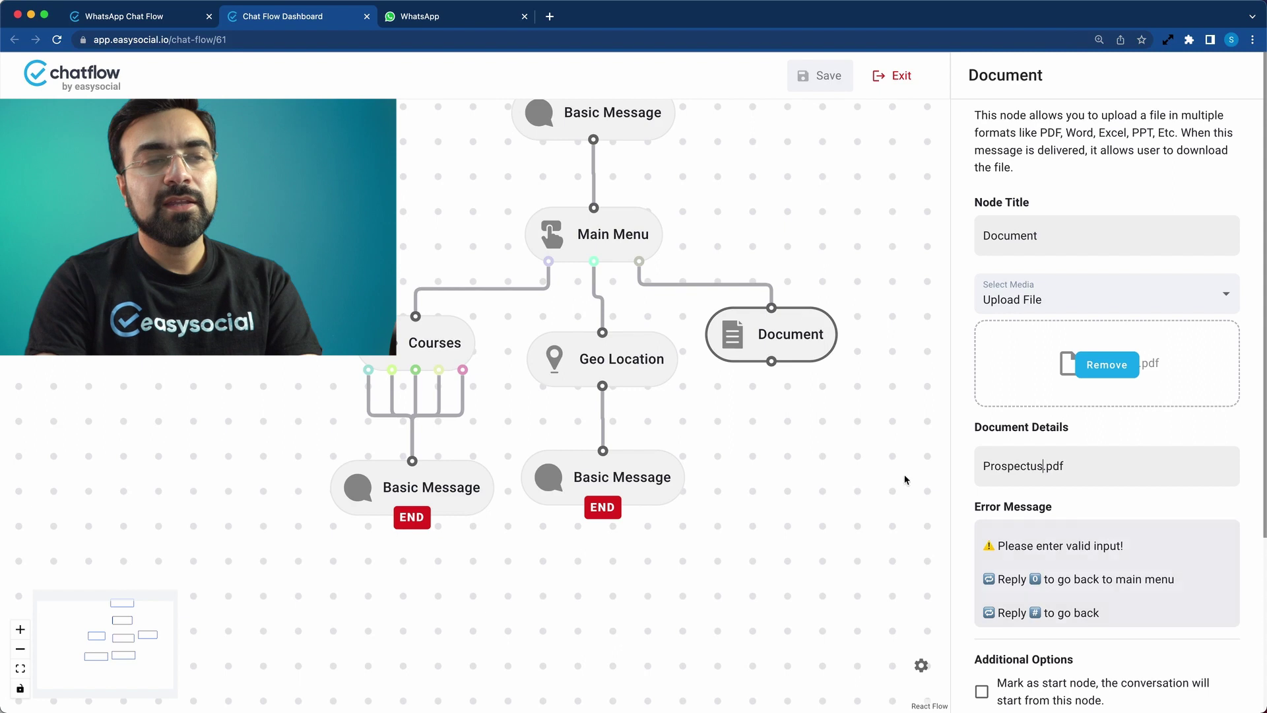
scroll(1150, 476, down, 4)
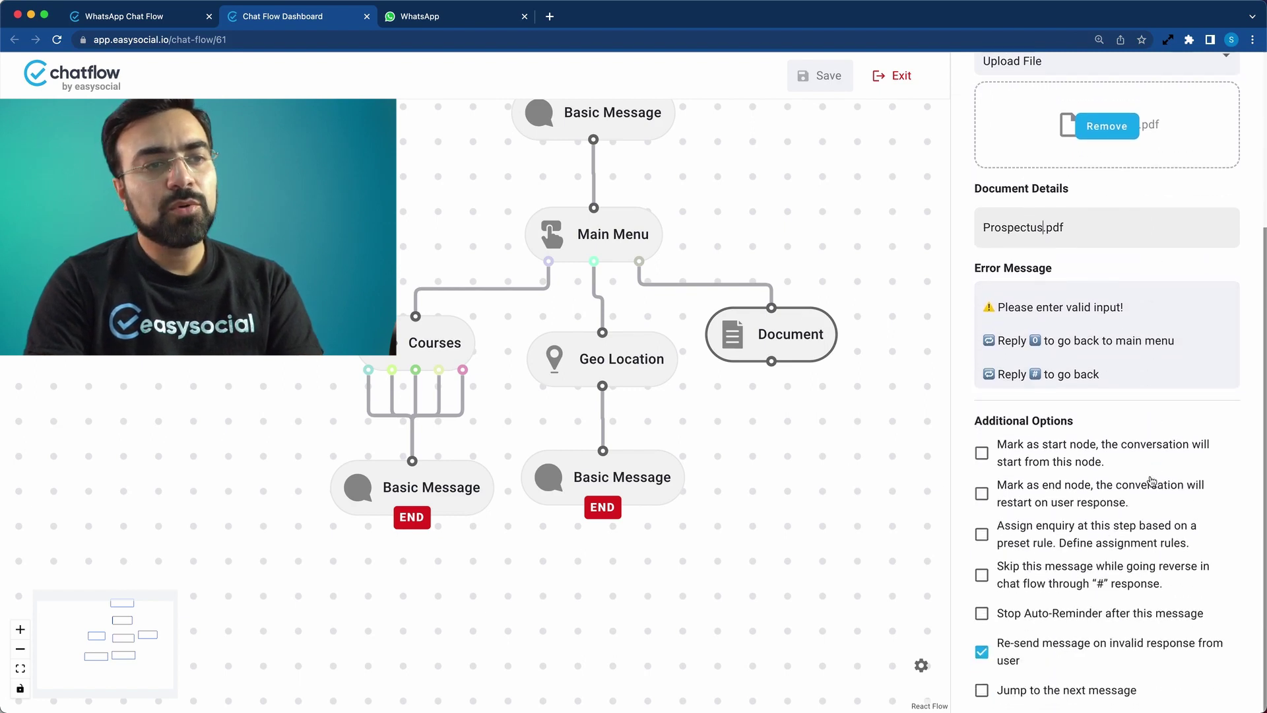
click(981, 693)
- Move the closing Basic Message between Geo Location and Document, and connect the Document node's output to it
drag(658, 486, 741, 517)
drag(771, 361, 720, 441)
drag(726, 501, 675, 496)
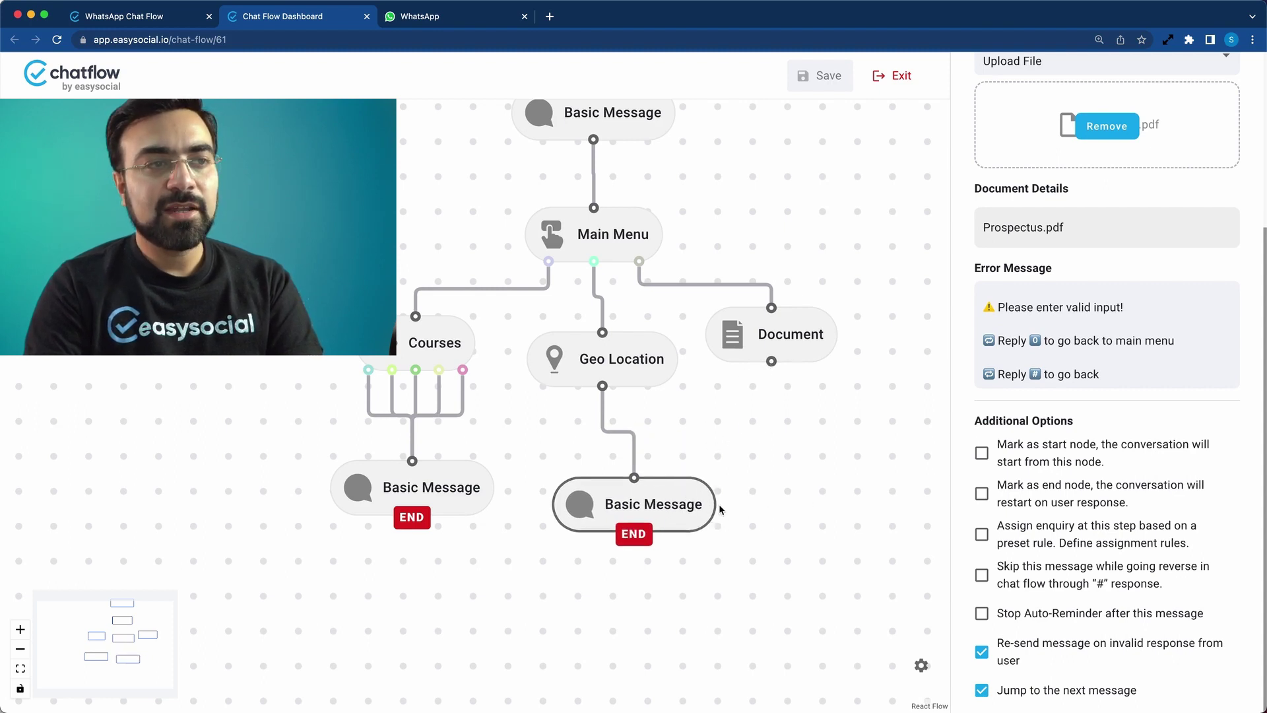
drag(674, 498, 743, 495)
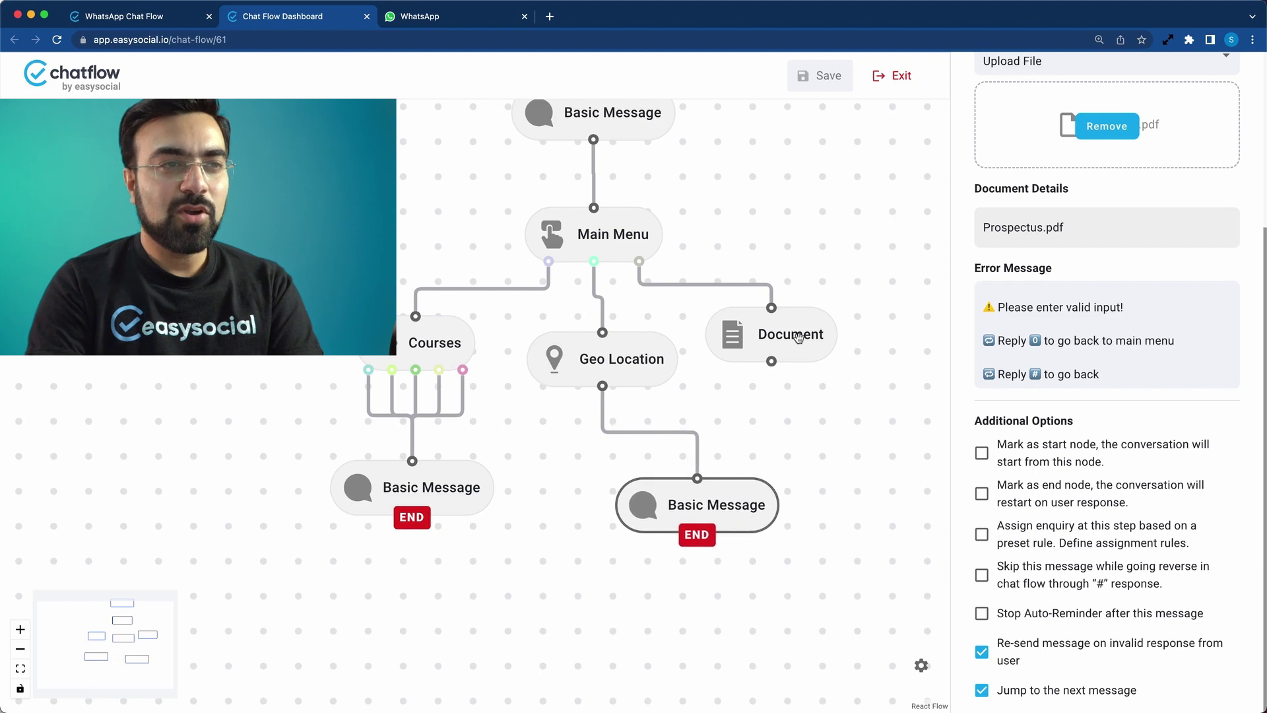
drag(772, 361, 697, 478)
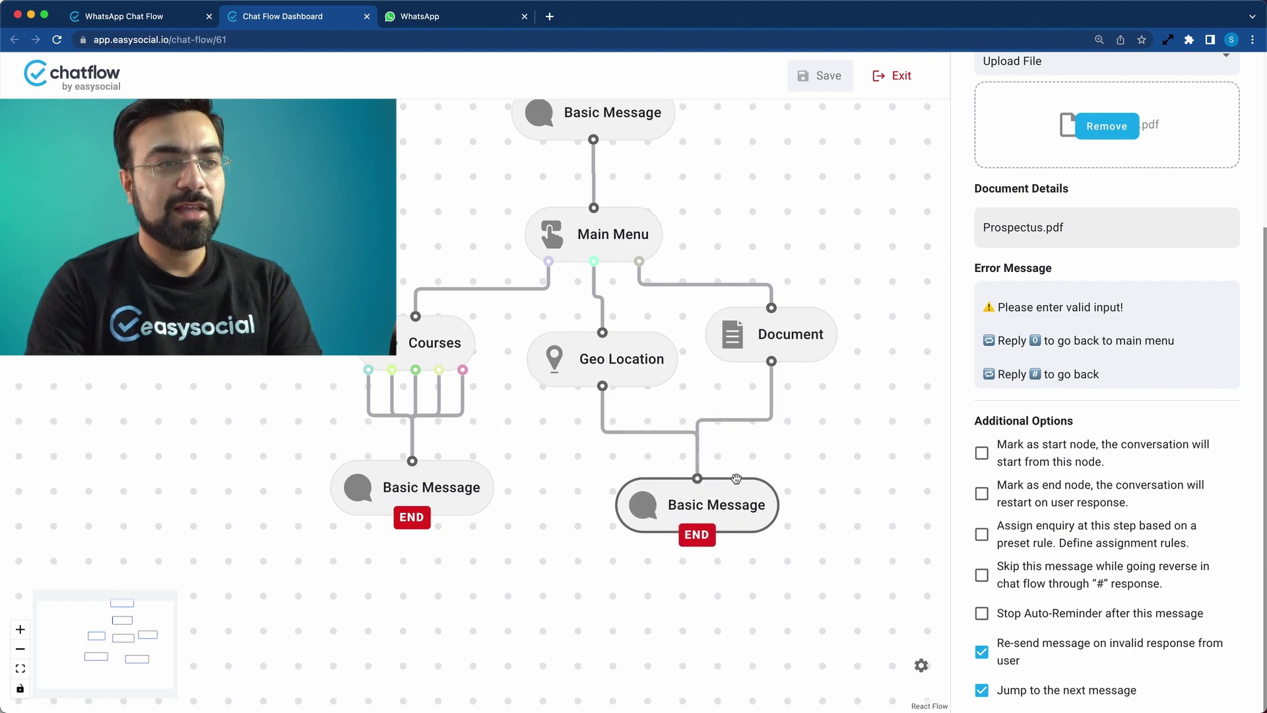
- Line up the Document and Geo Location nodes in the same row and save the chat flow
drag(800, 349, 802, 381)
drag(645, 356, 637, 359)
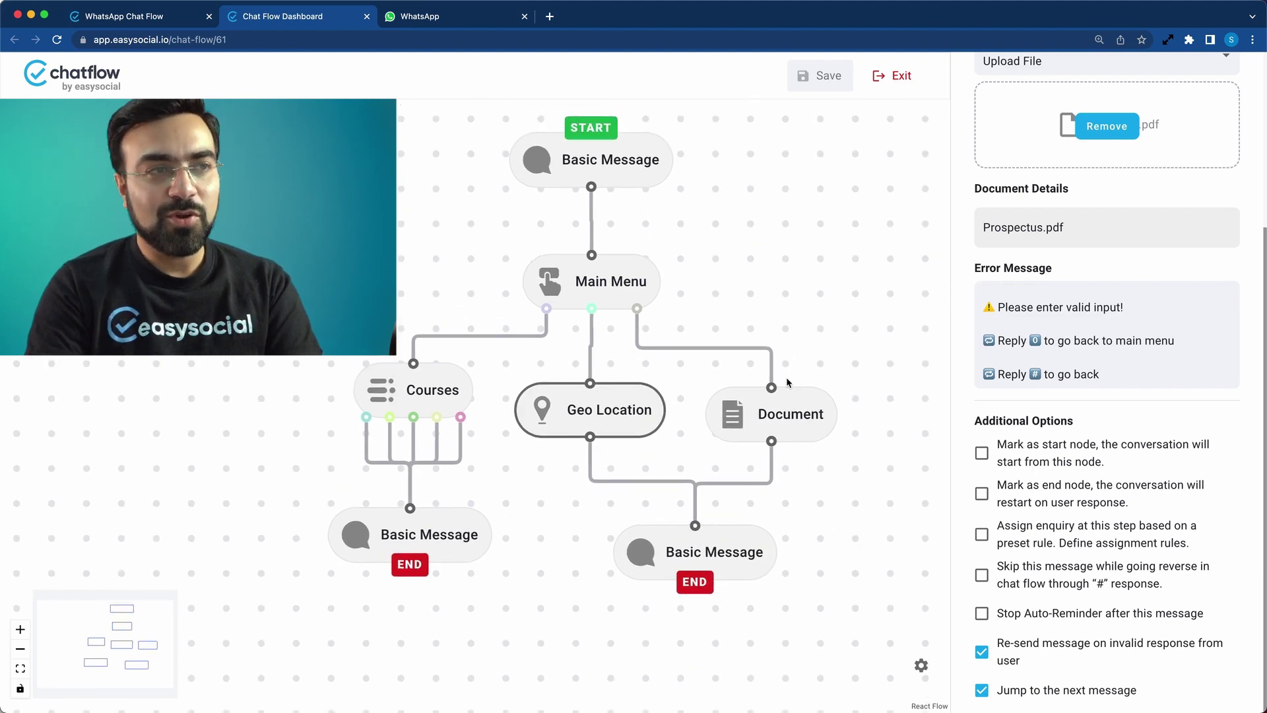
click(815, 84)
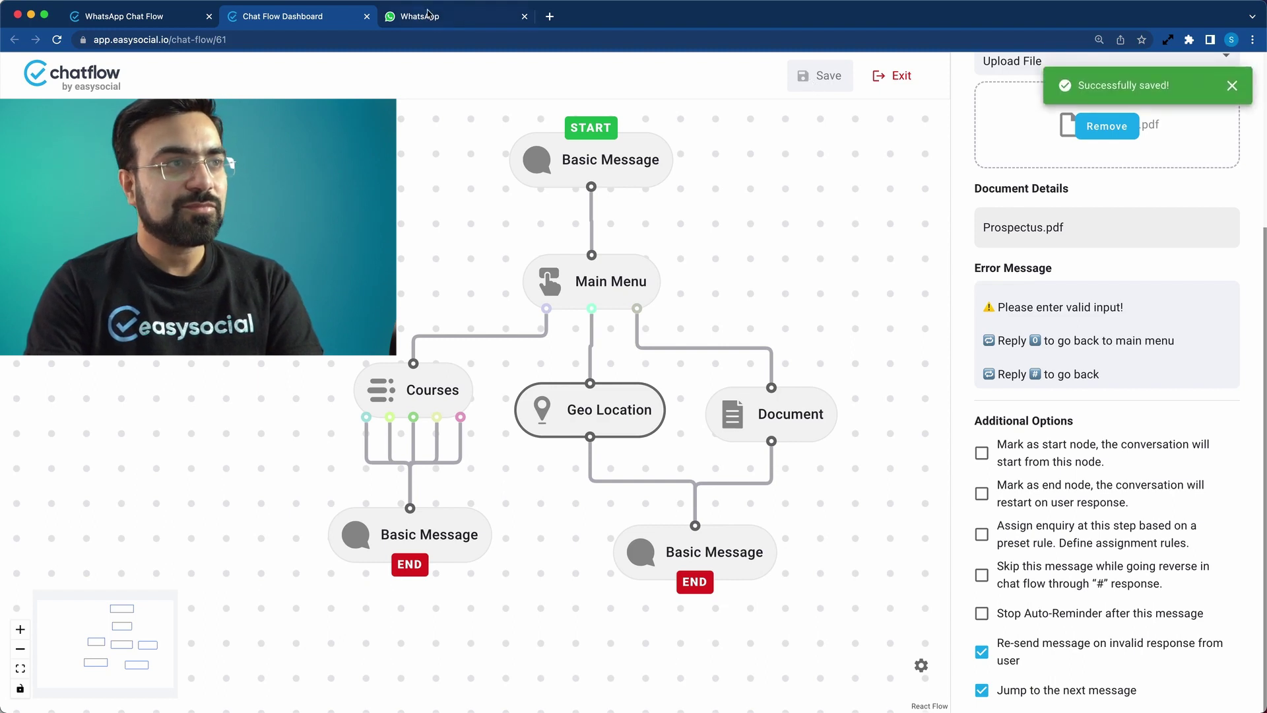
- Switch to WhatsApp Web and answer the bot's name prompt with a customer's first name
click(460, 22)
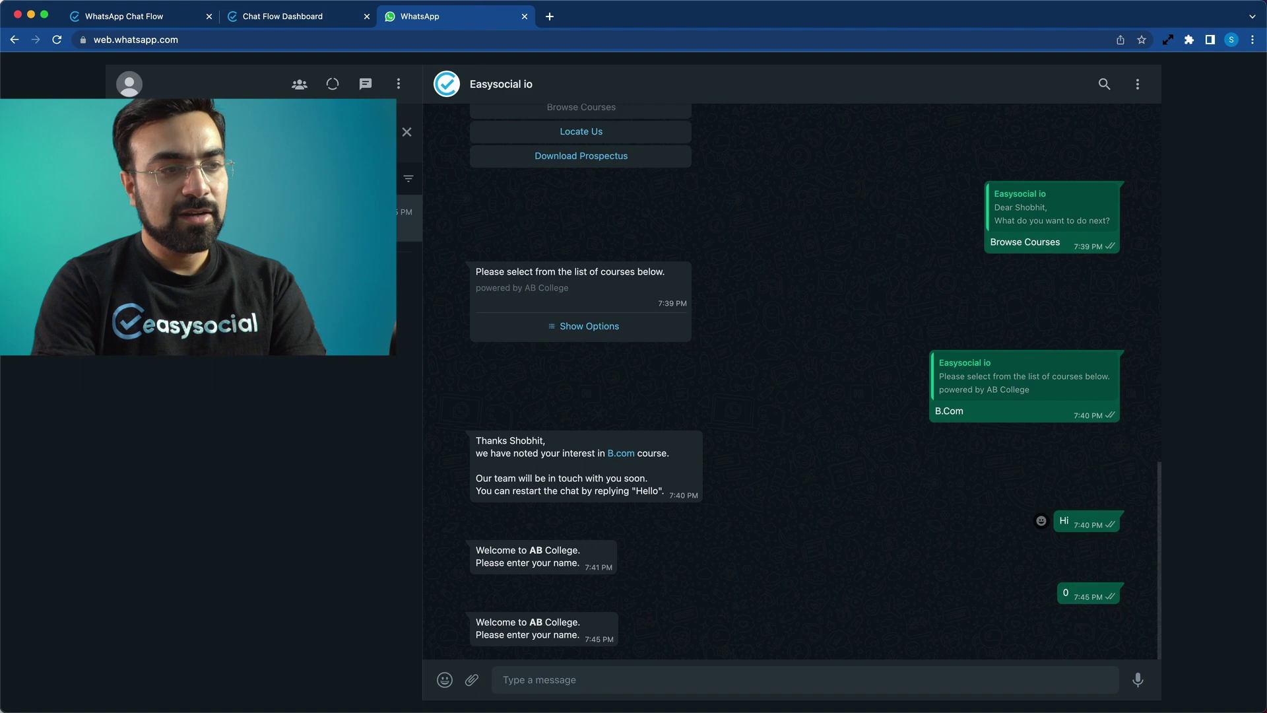
text(Shobhit)
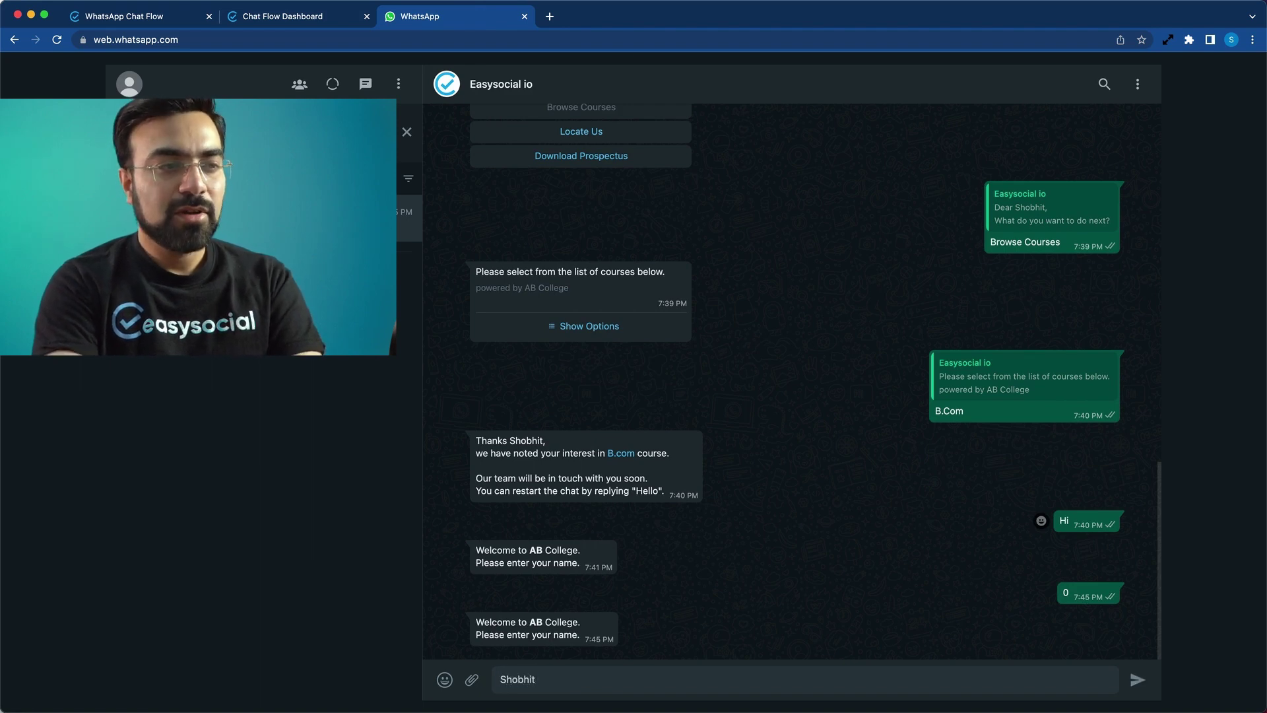
key(Return)
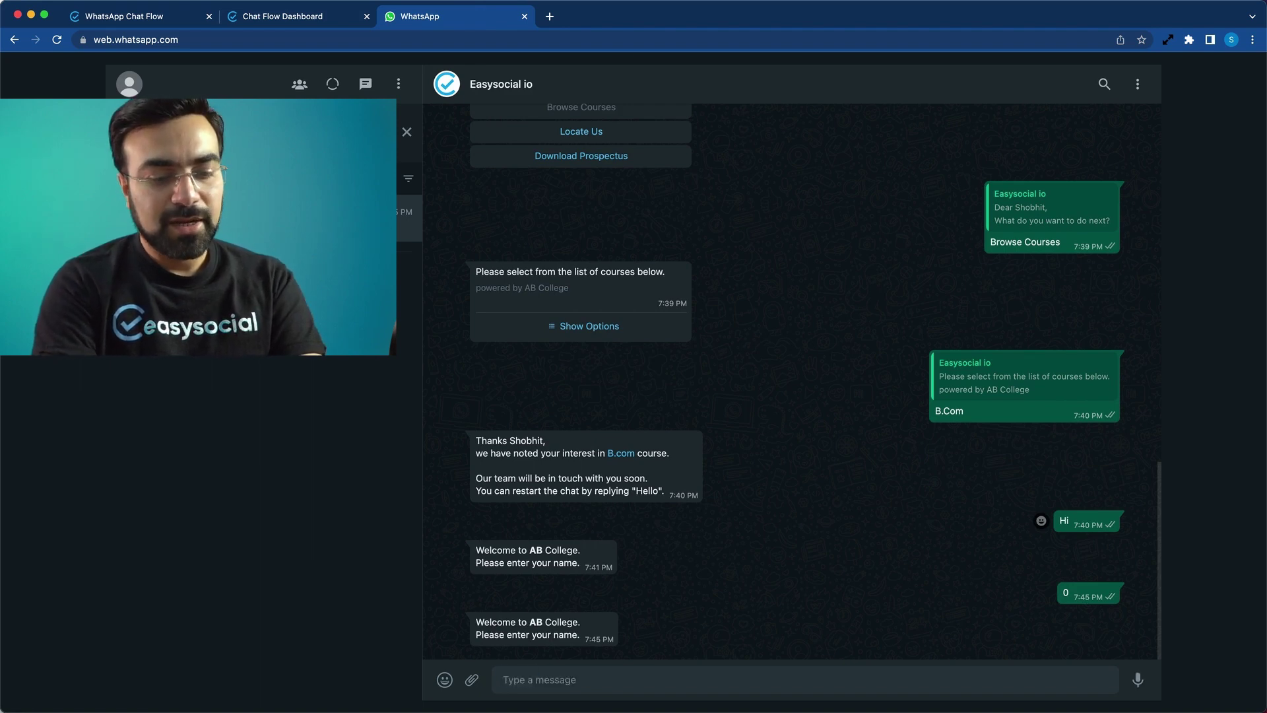
text(Rohit)
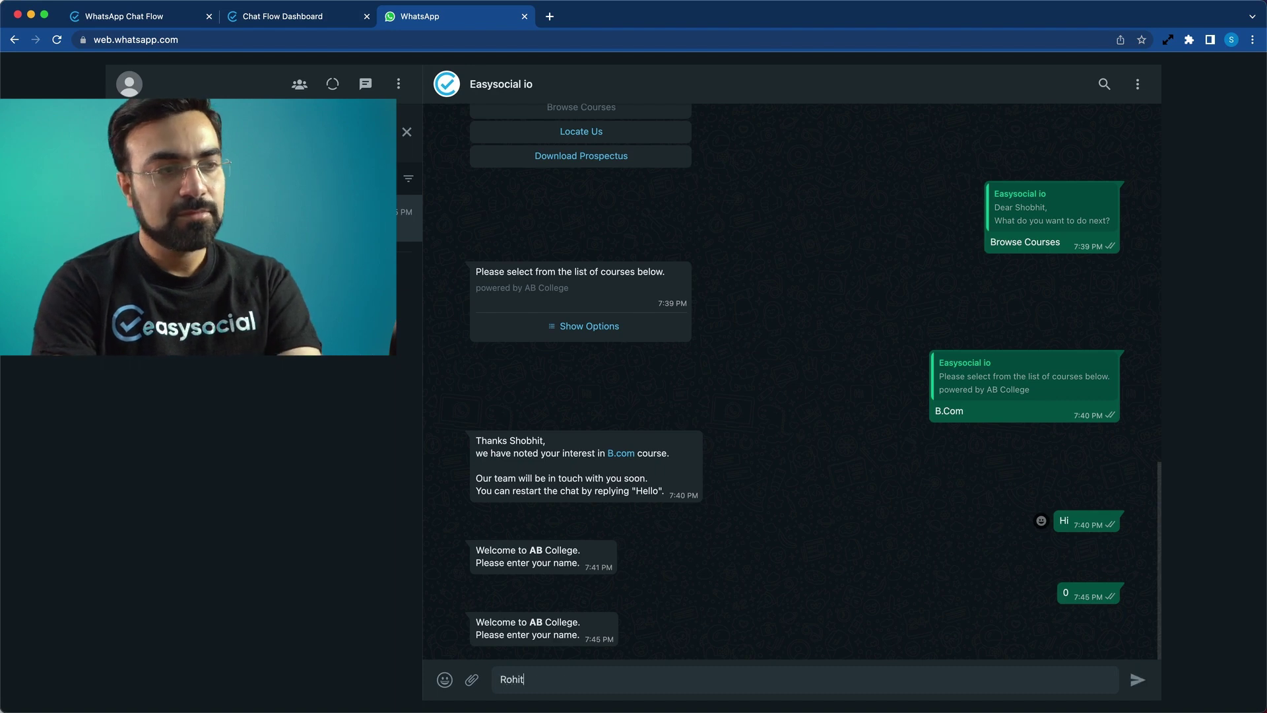
key(Return)
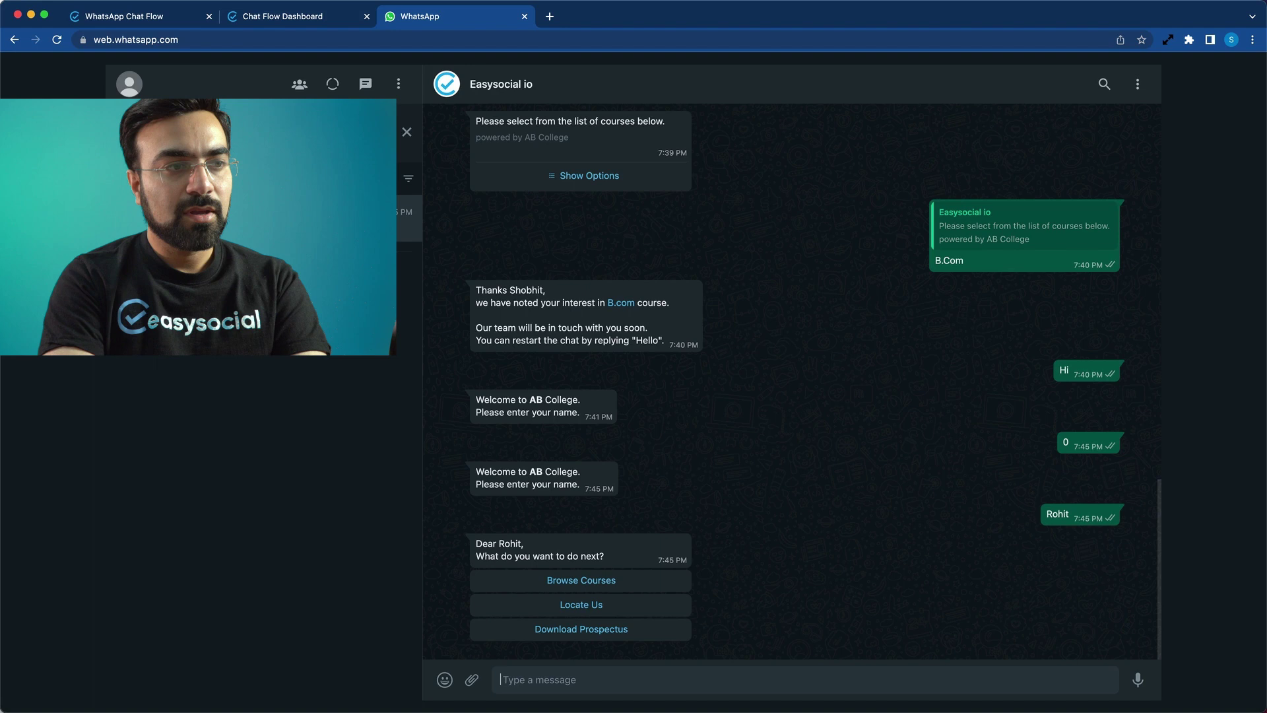
- Test the Locate Us and Download Prospectus options from the bot's main menu message
click(593, 611)
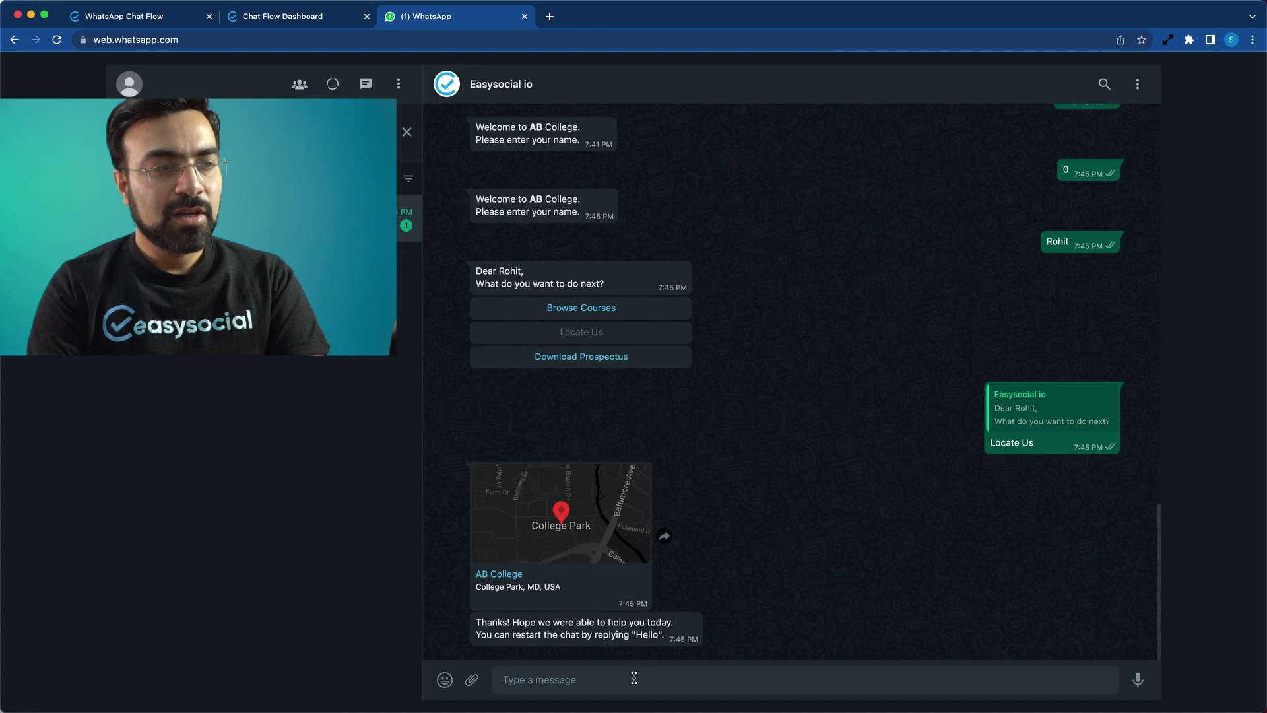
click(582, 357)
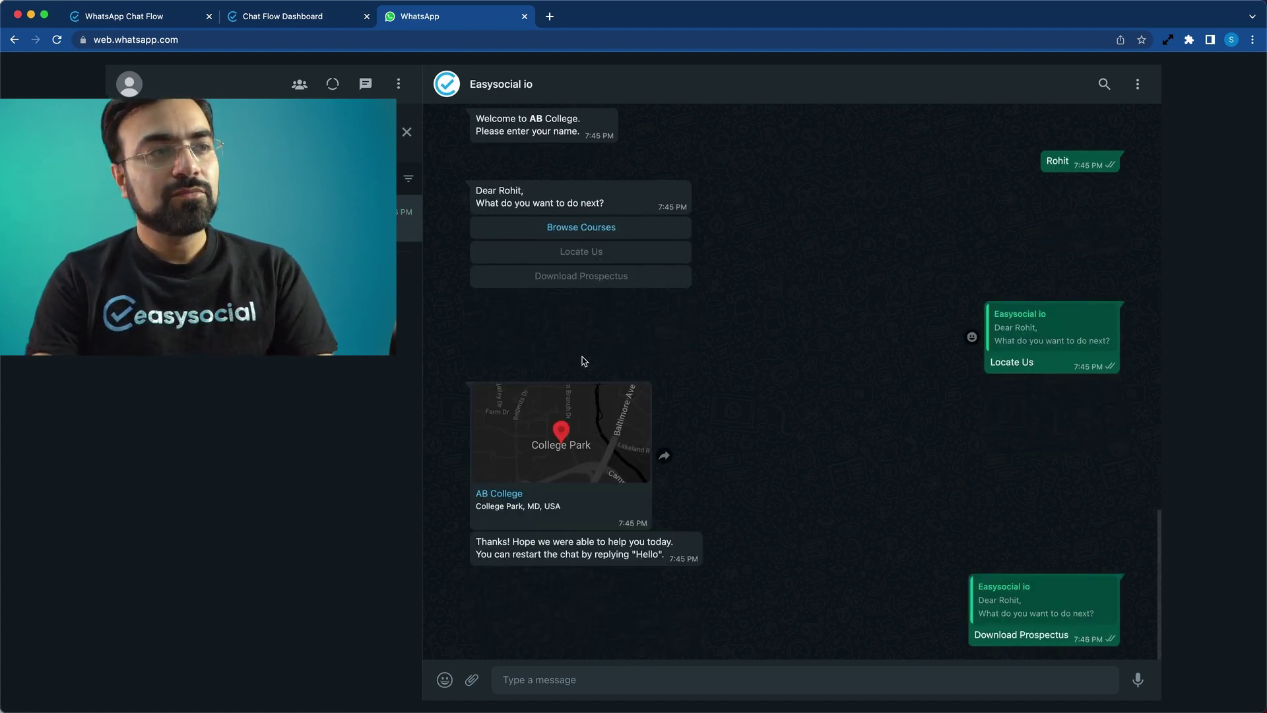